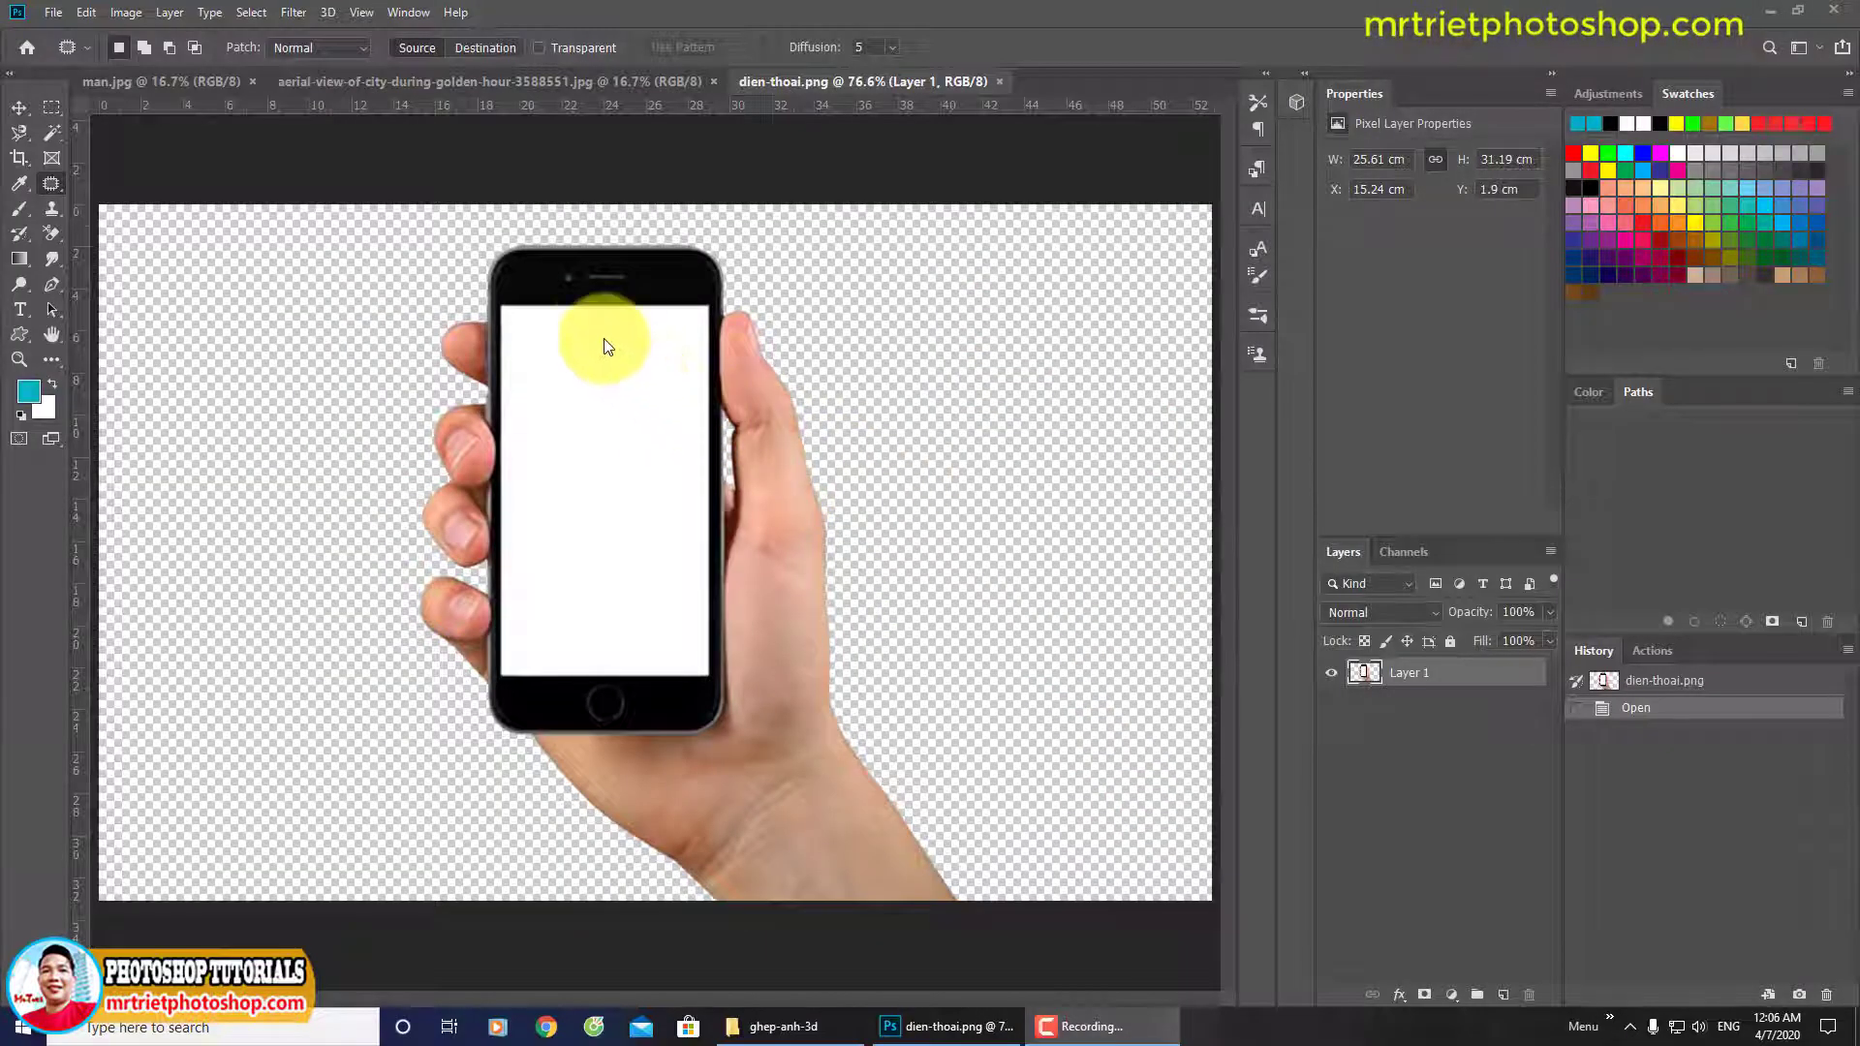
# Start a Pen path at the upper-left corner of the phone's white screen and add an anchor at its upper-right corner.
pyautogui.click(555, 349)
pyautogui.press('p')
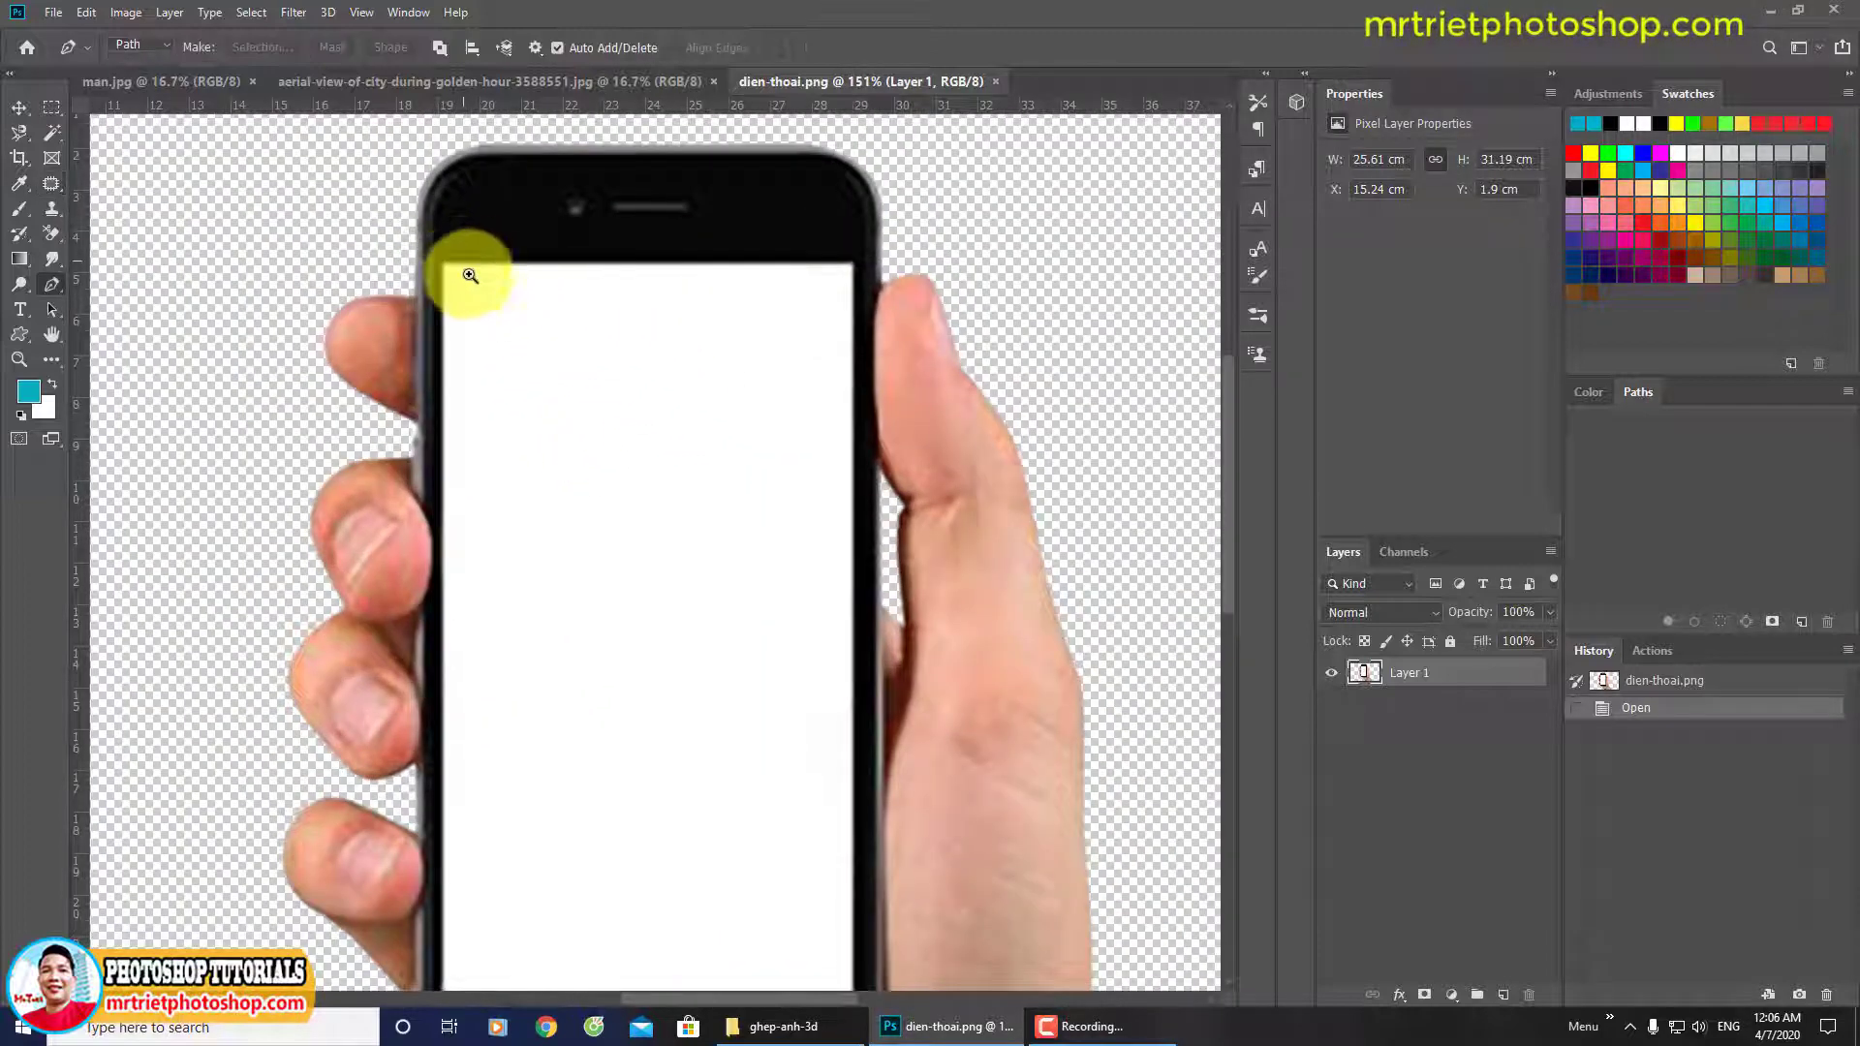
pyautogui.moveTo(465, 271); pyautogui.dragTo(550, 427)
pyautogui.moveTo(489, 368); pyautogui.dragTo(455, 332)
pyautogui.click(397, 271)
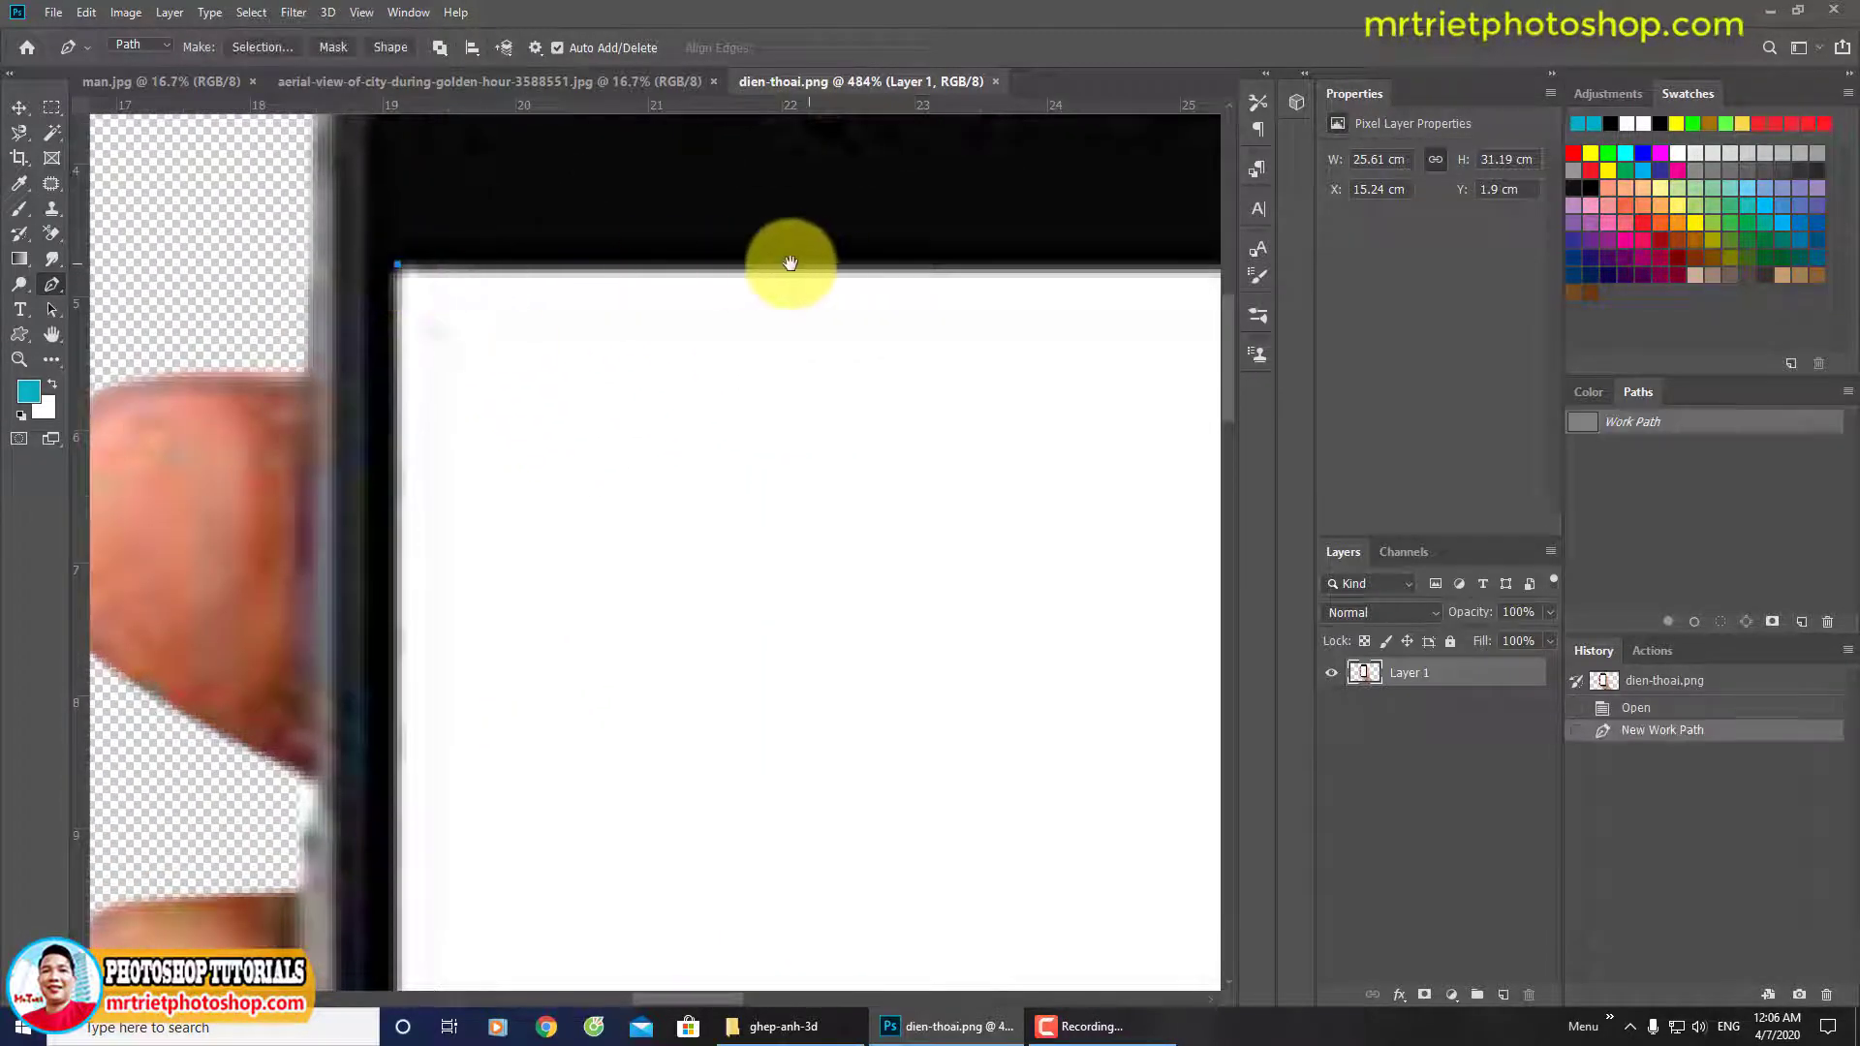
pyautogui.hscroll(10, 775, 286)
pyautogui.scroll(1, 768, 299)
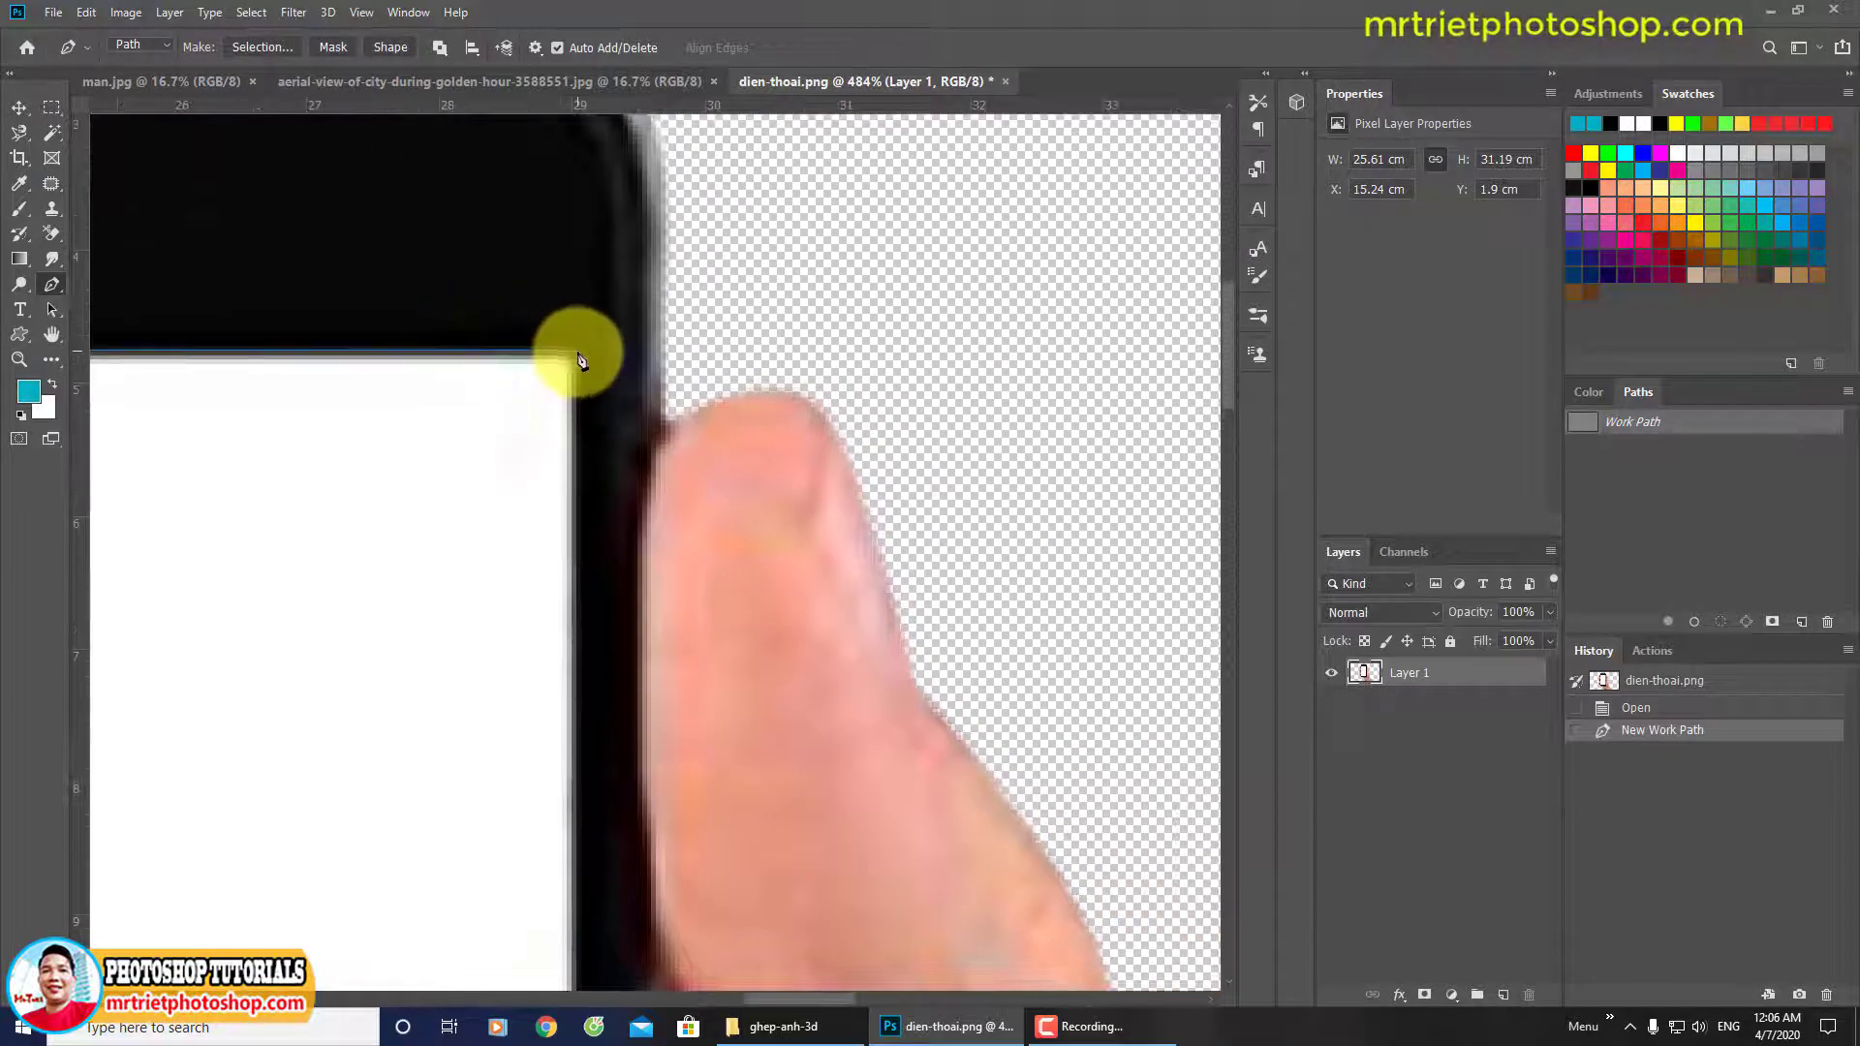
pyautogui.click(560, 360)
# Extend the path with anchor points at the lower-right and lower-left corners of the phone's white screen.
pyautogui.scroll(-5, 694, 257)
pyautogui.hscroll(-3, 693, 256)
pyautogui.moveTo(879, 300); pyautogui.dragTo(885, 227)
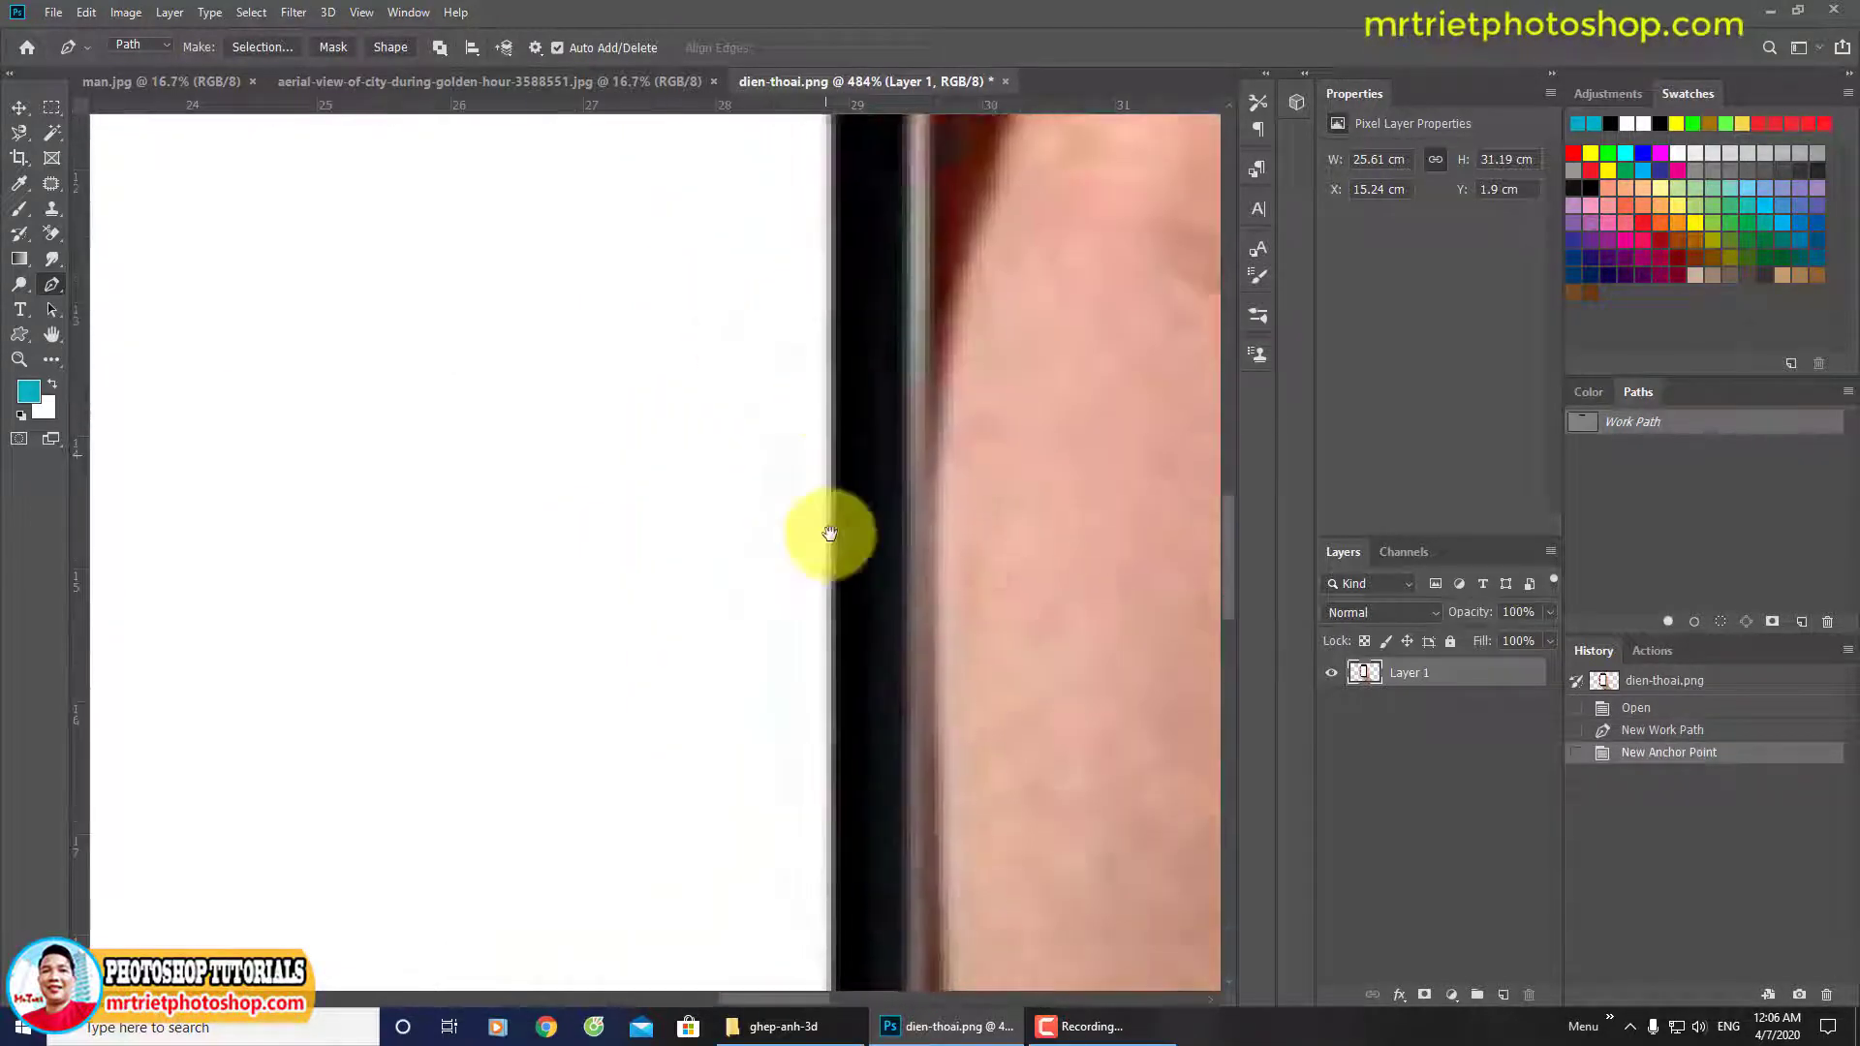
pyautogui.moveTo(830, 532); pyautogui.dragTo(959, 490)
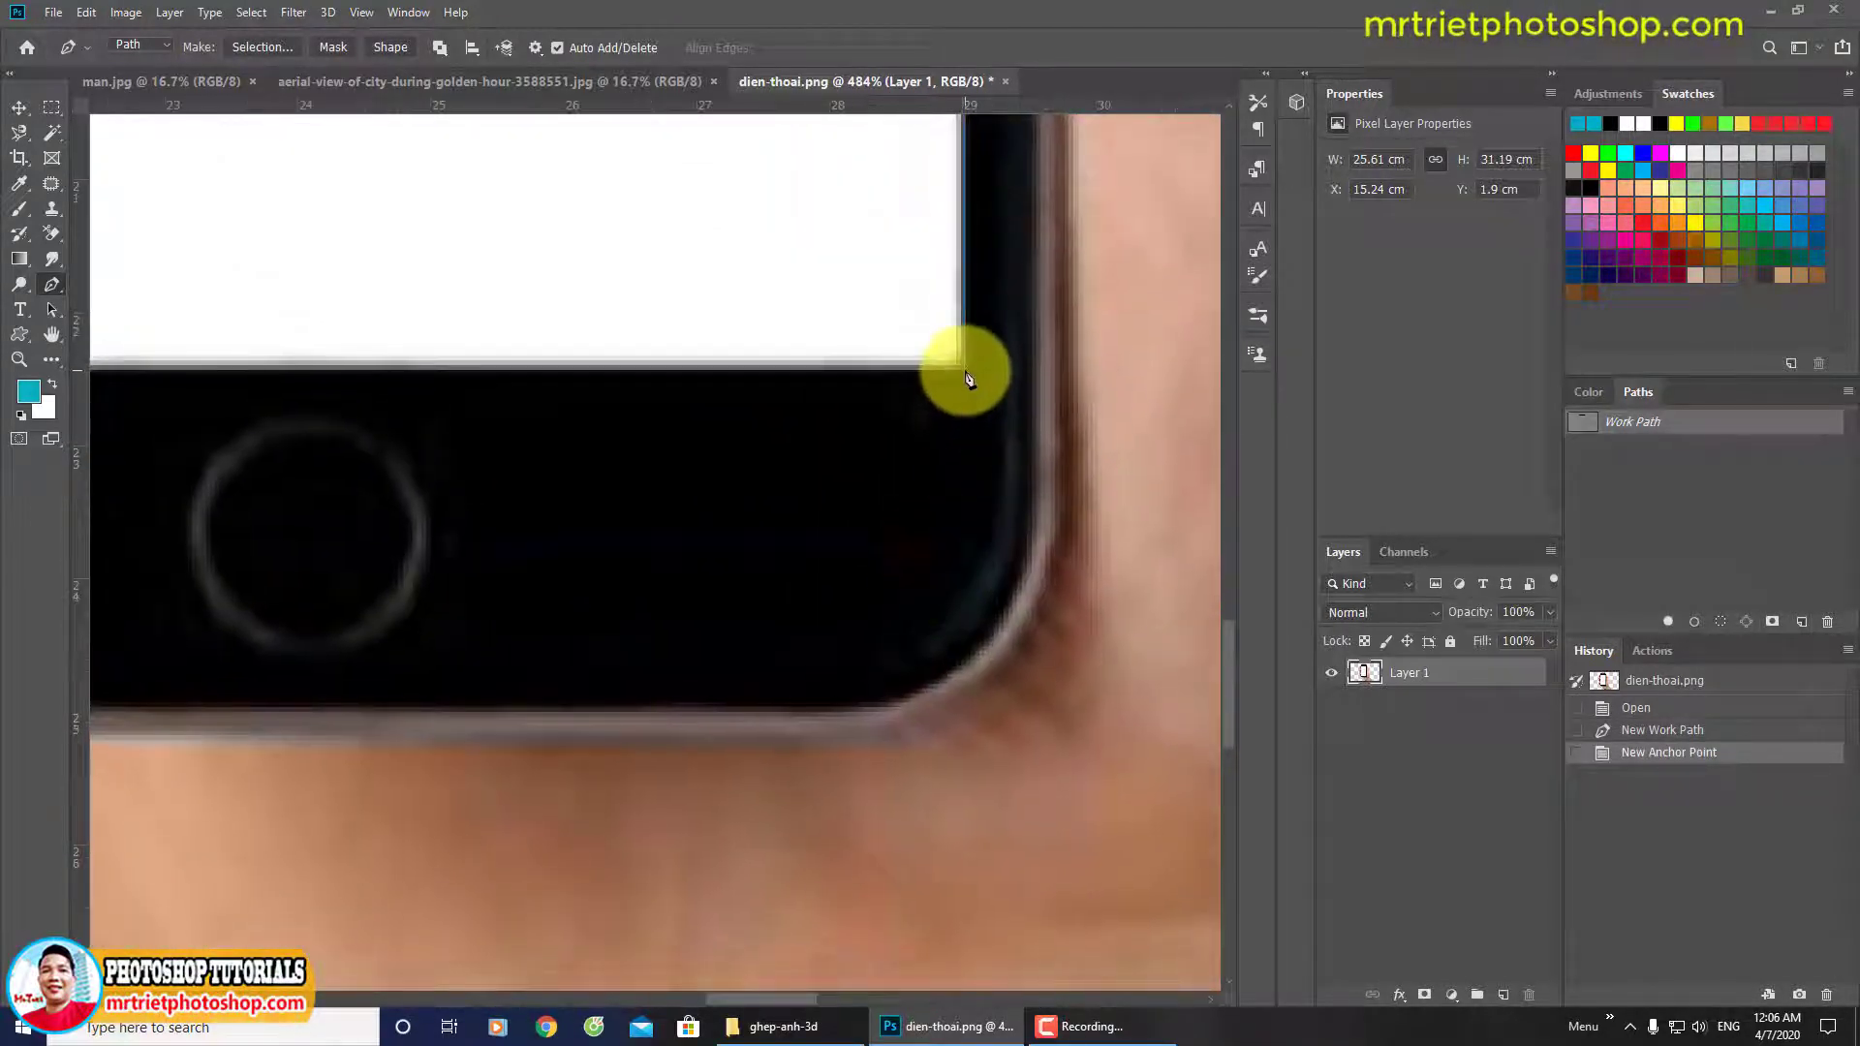
pyautogui.click(966, 378)
pyautogui.hscroll(-8, 884, 457)
pyautogui.scroll(1, 503, 494)
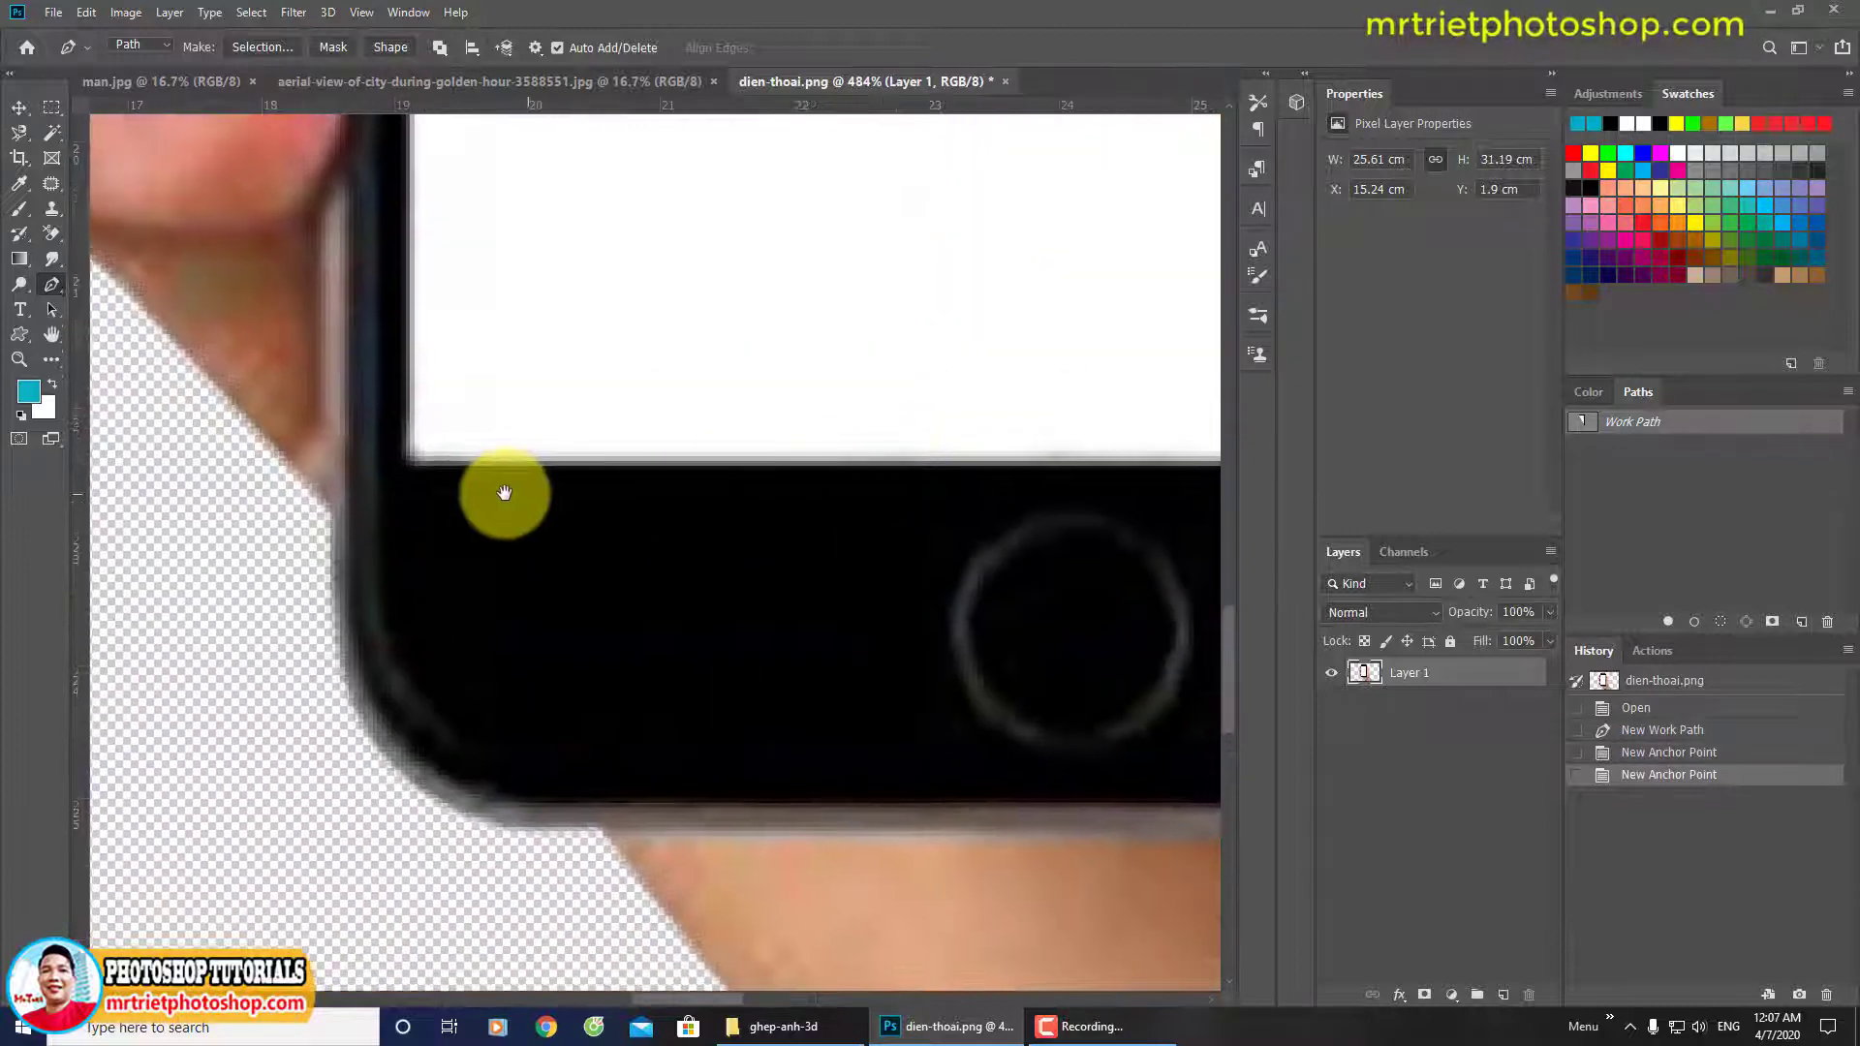
pyautogui.click(405, 465)
# Close the path at its starting anchor and fine-tune that anchor onto the phone screen's upper-left corner.
pyautogui.scroll(5, 456, 656)
pyautogui.moveTo(456, 656); pyautogui.dragTo(572, 780)
pyautogui.scroll(3, 577, 761)
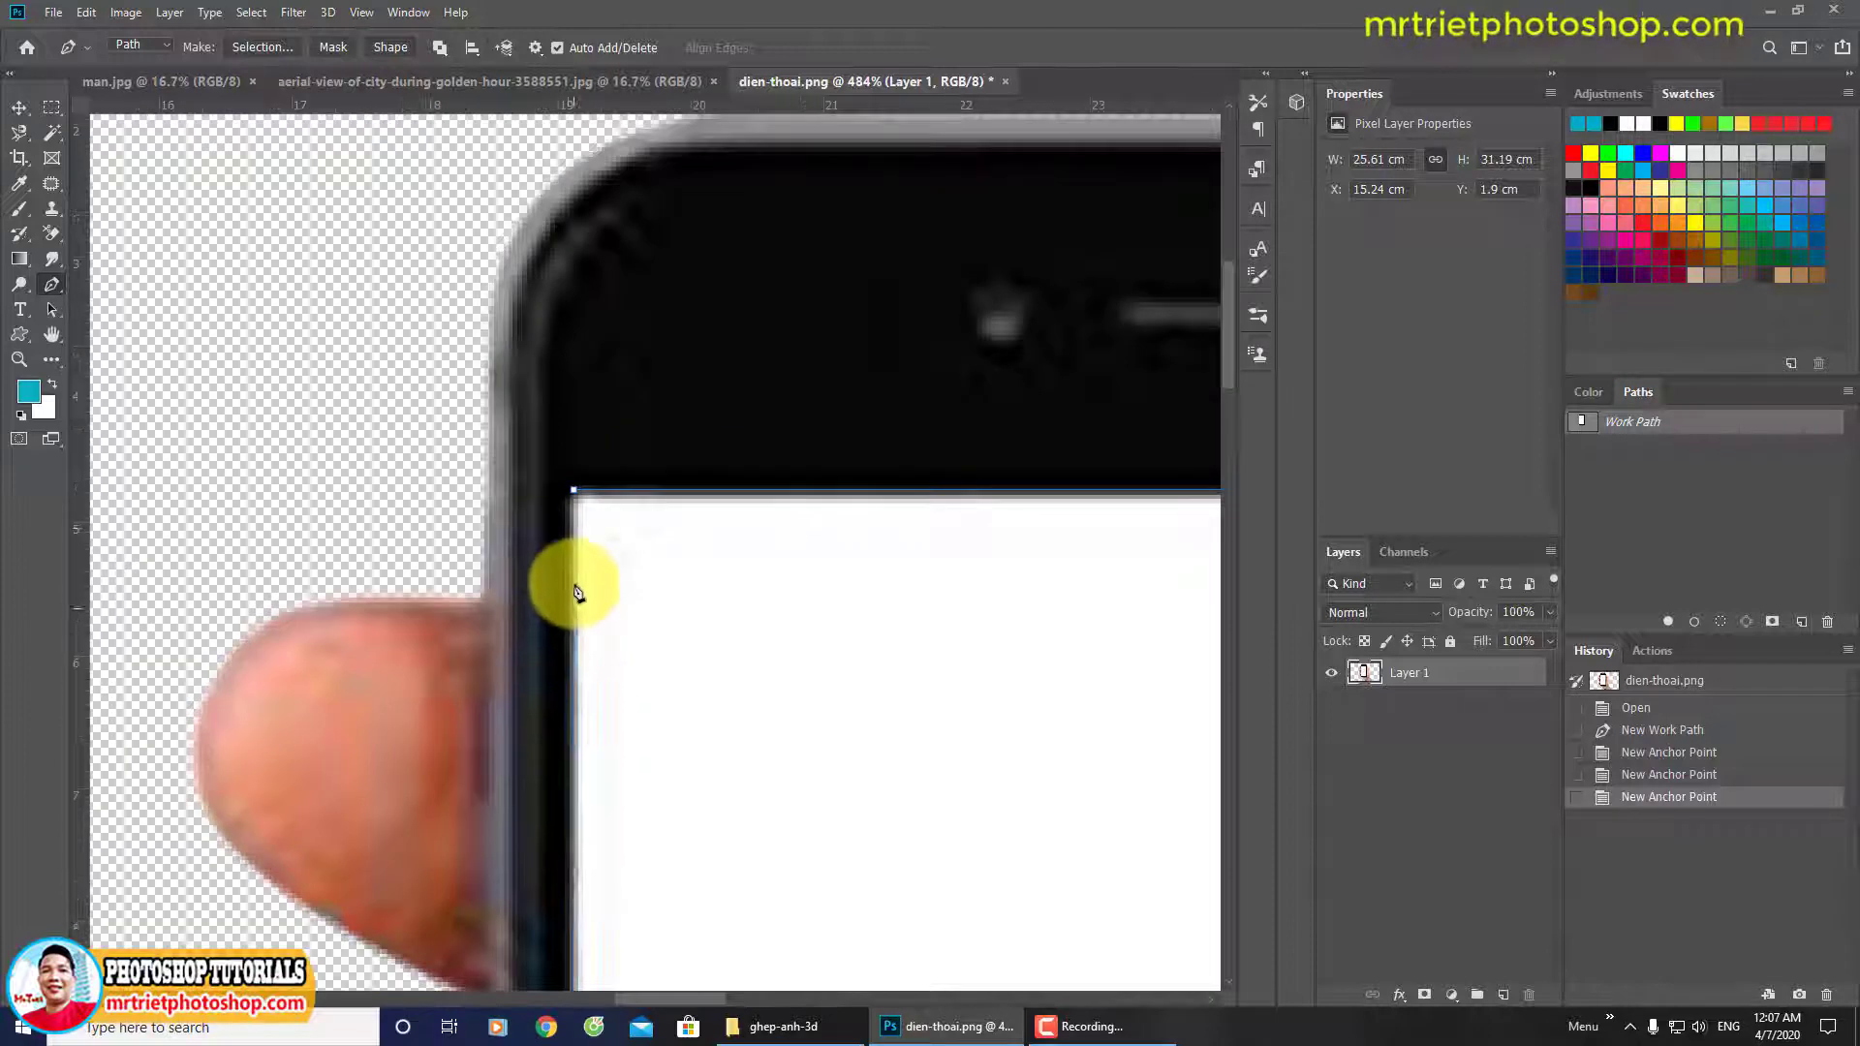
pyautogui.click(574, 499)
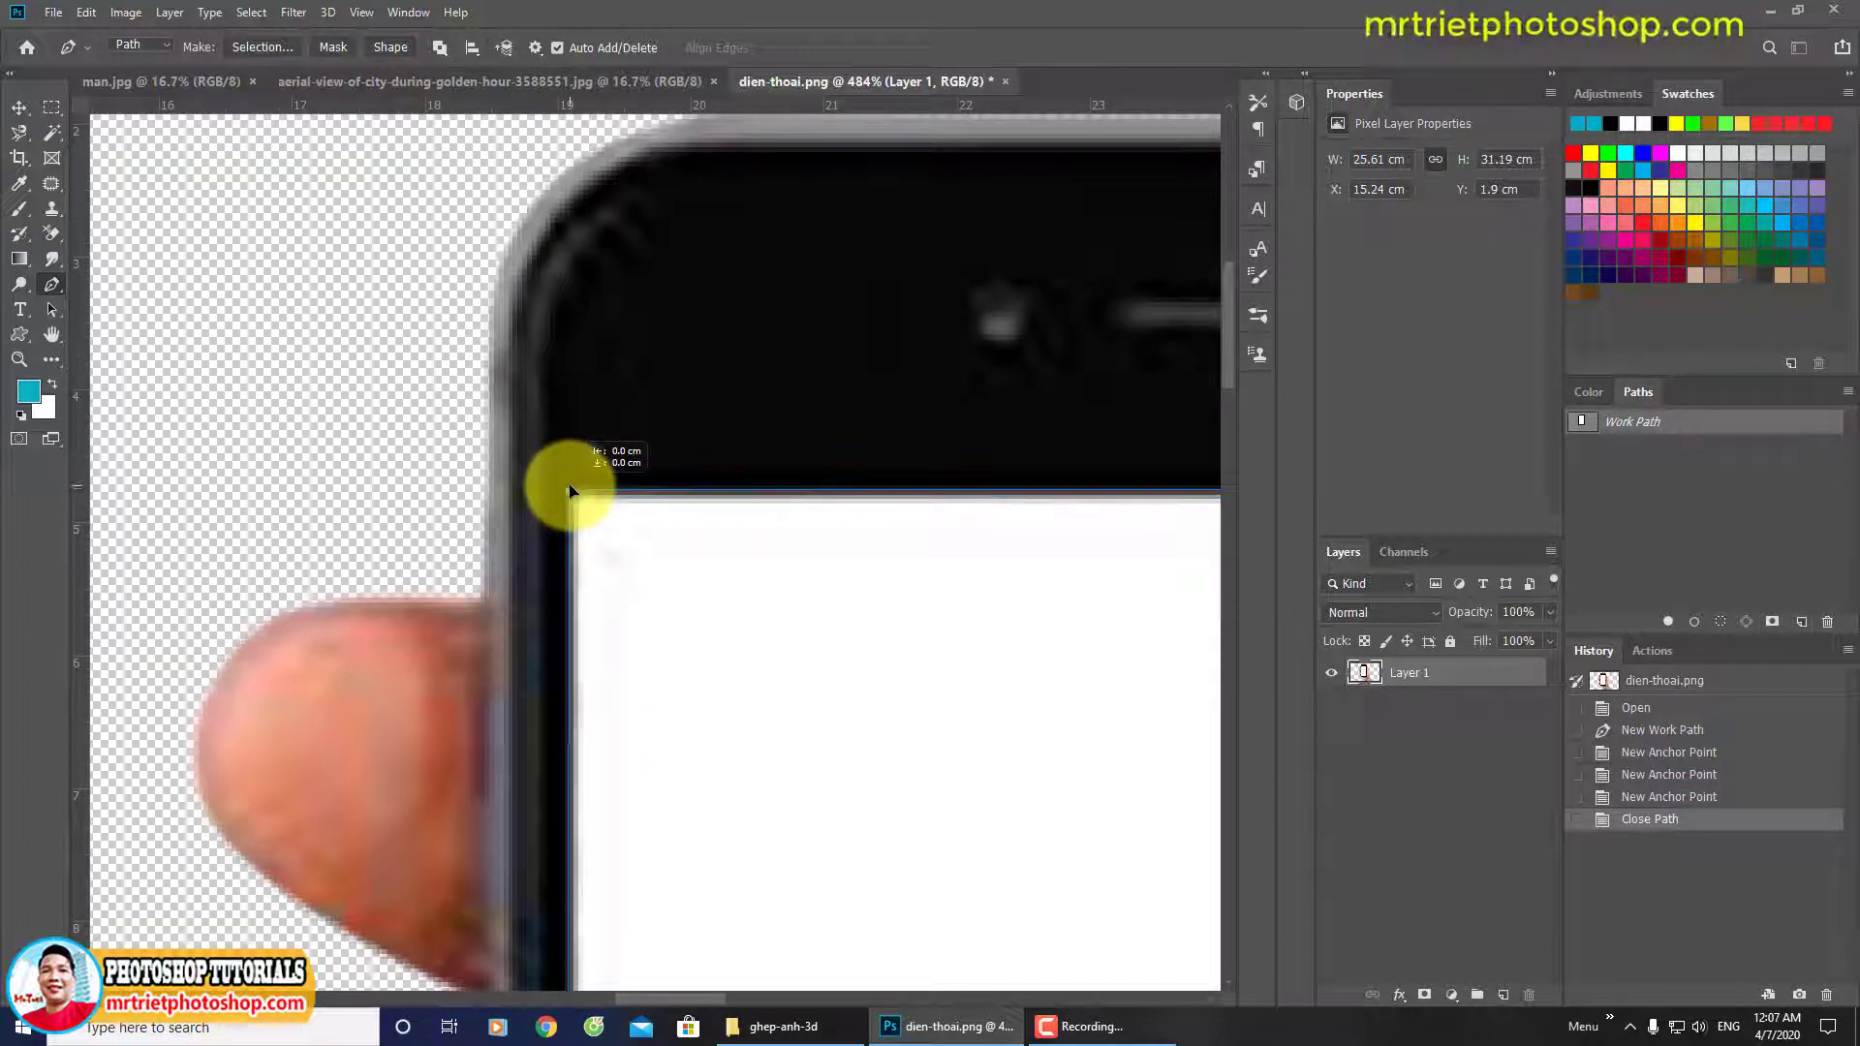
pyautogui.moveTo(571, 491); pyautogui.dragTo(569, 490)
pyautogui.hotkey('ctrl', '0')
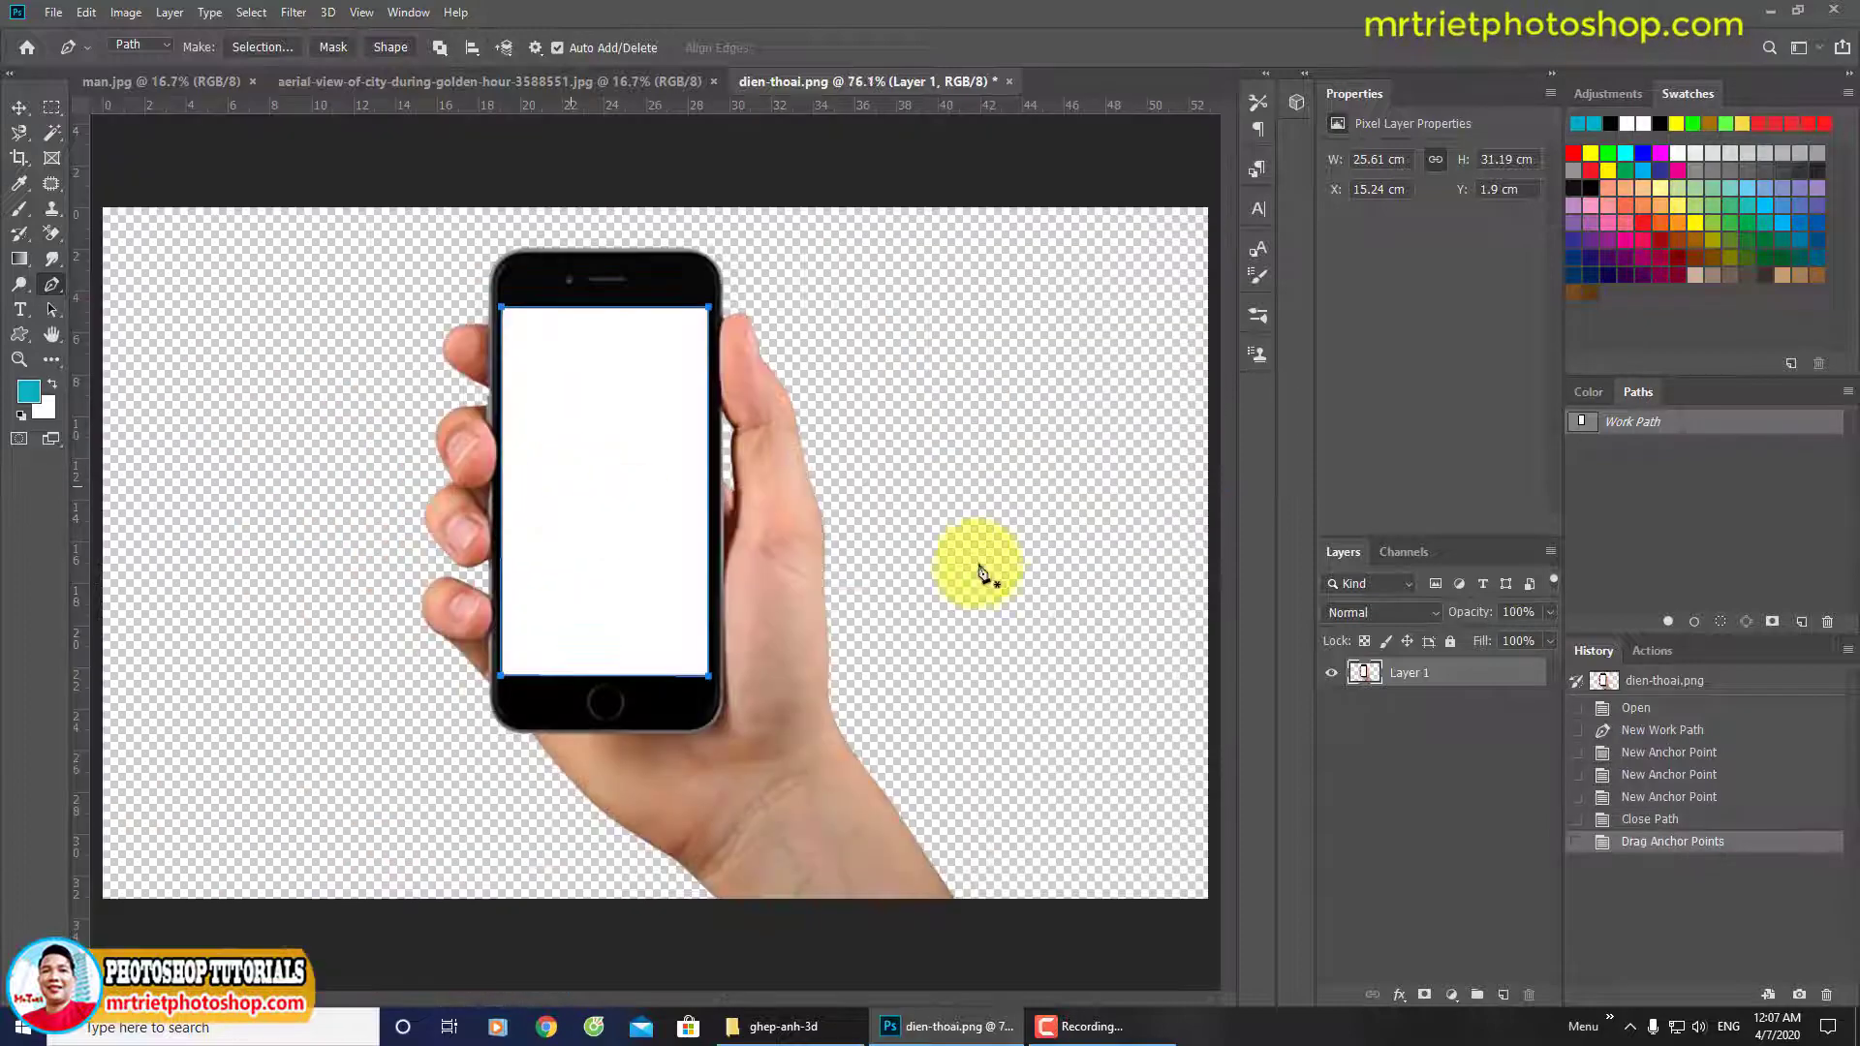
# Save the work path as Path 1 and deselect it.
pyautogui.doubleClick(1720, 423)
pyautogui.press('Return')
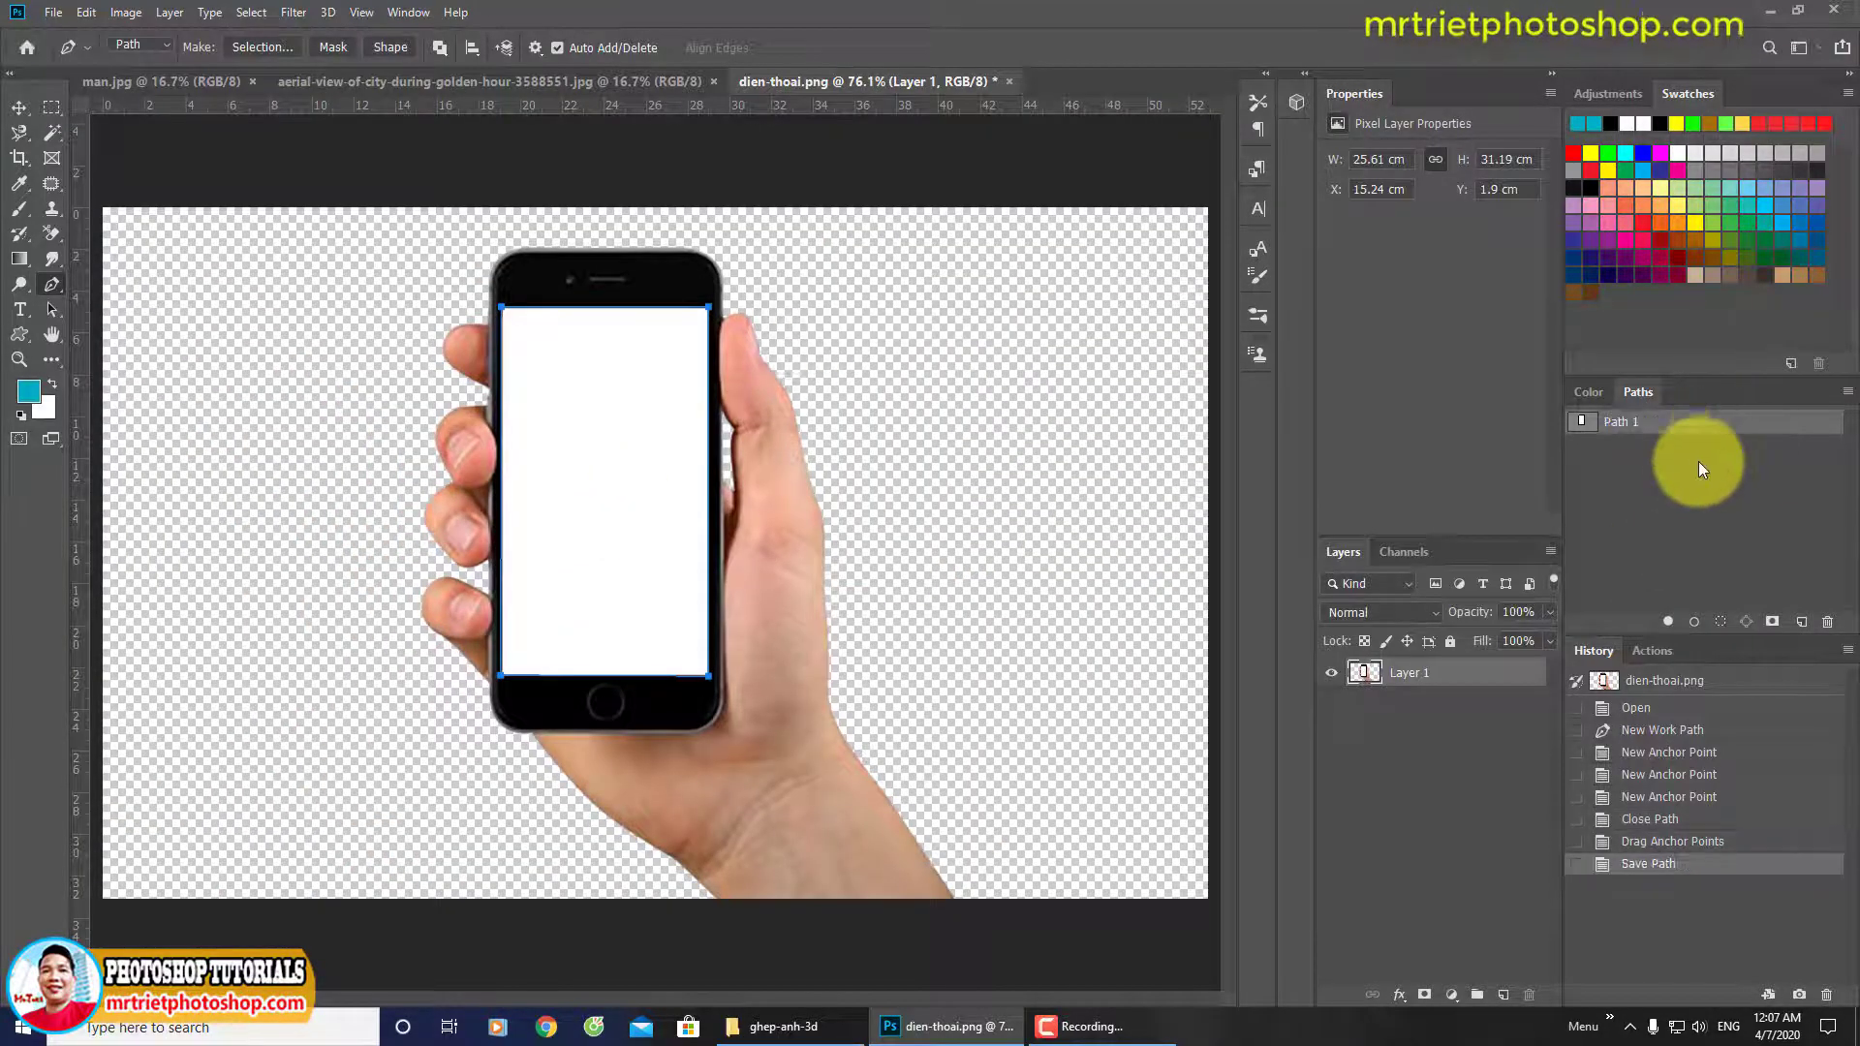
pyautogui.click(1693, 475)
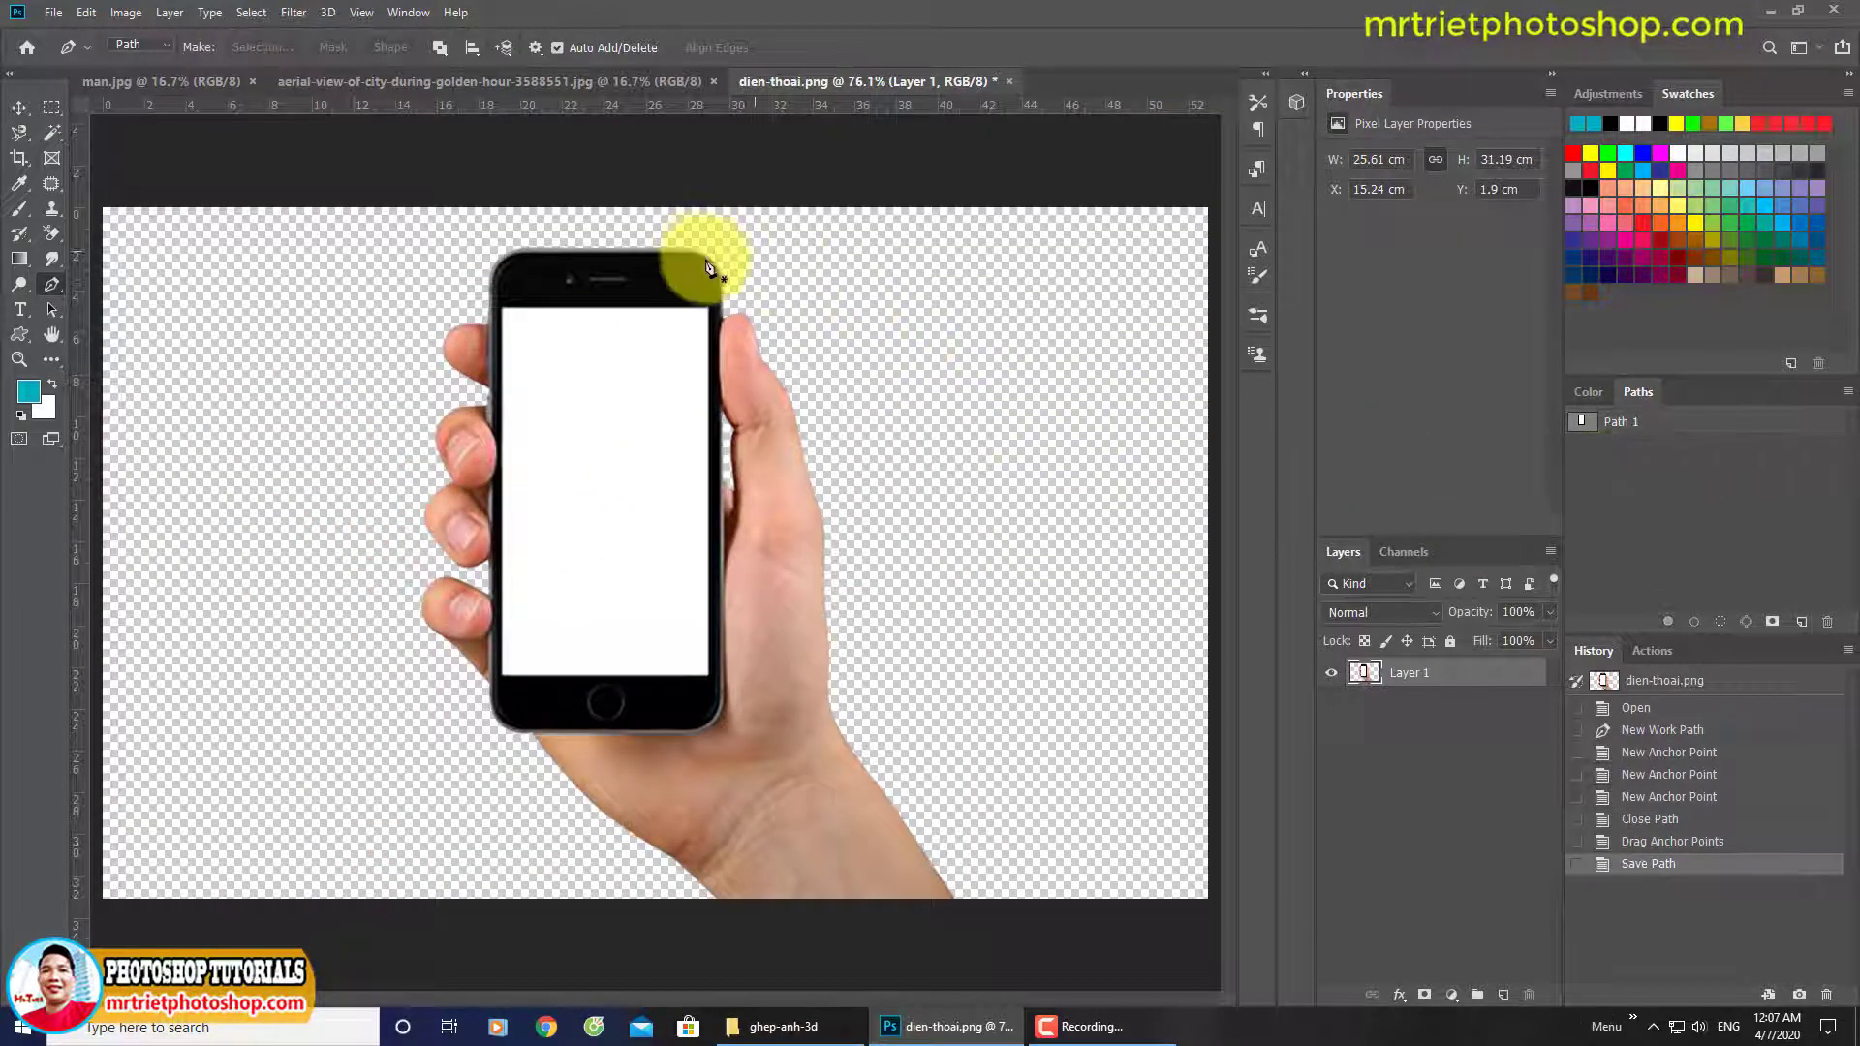
# Copy the entire aerial city photo and paste it into dien-thoai.png as a new layer.
pyautogui.click(209, 83)
pyautogui.click(357, 83)
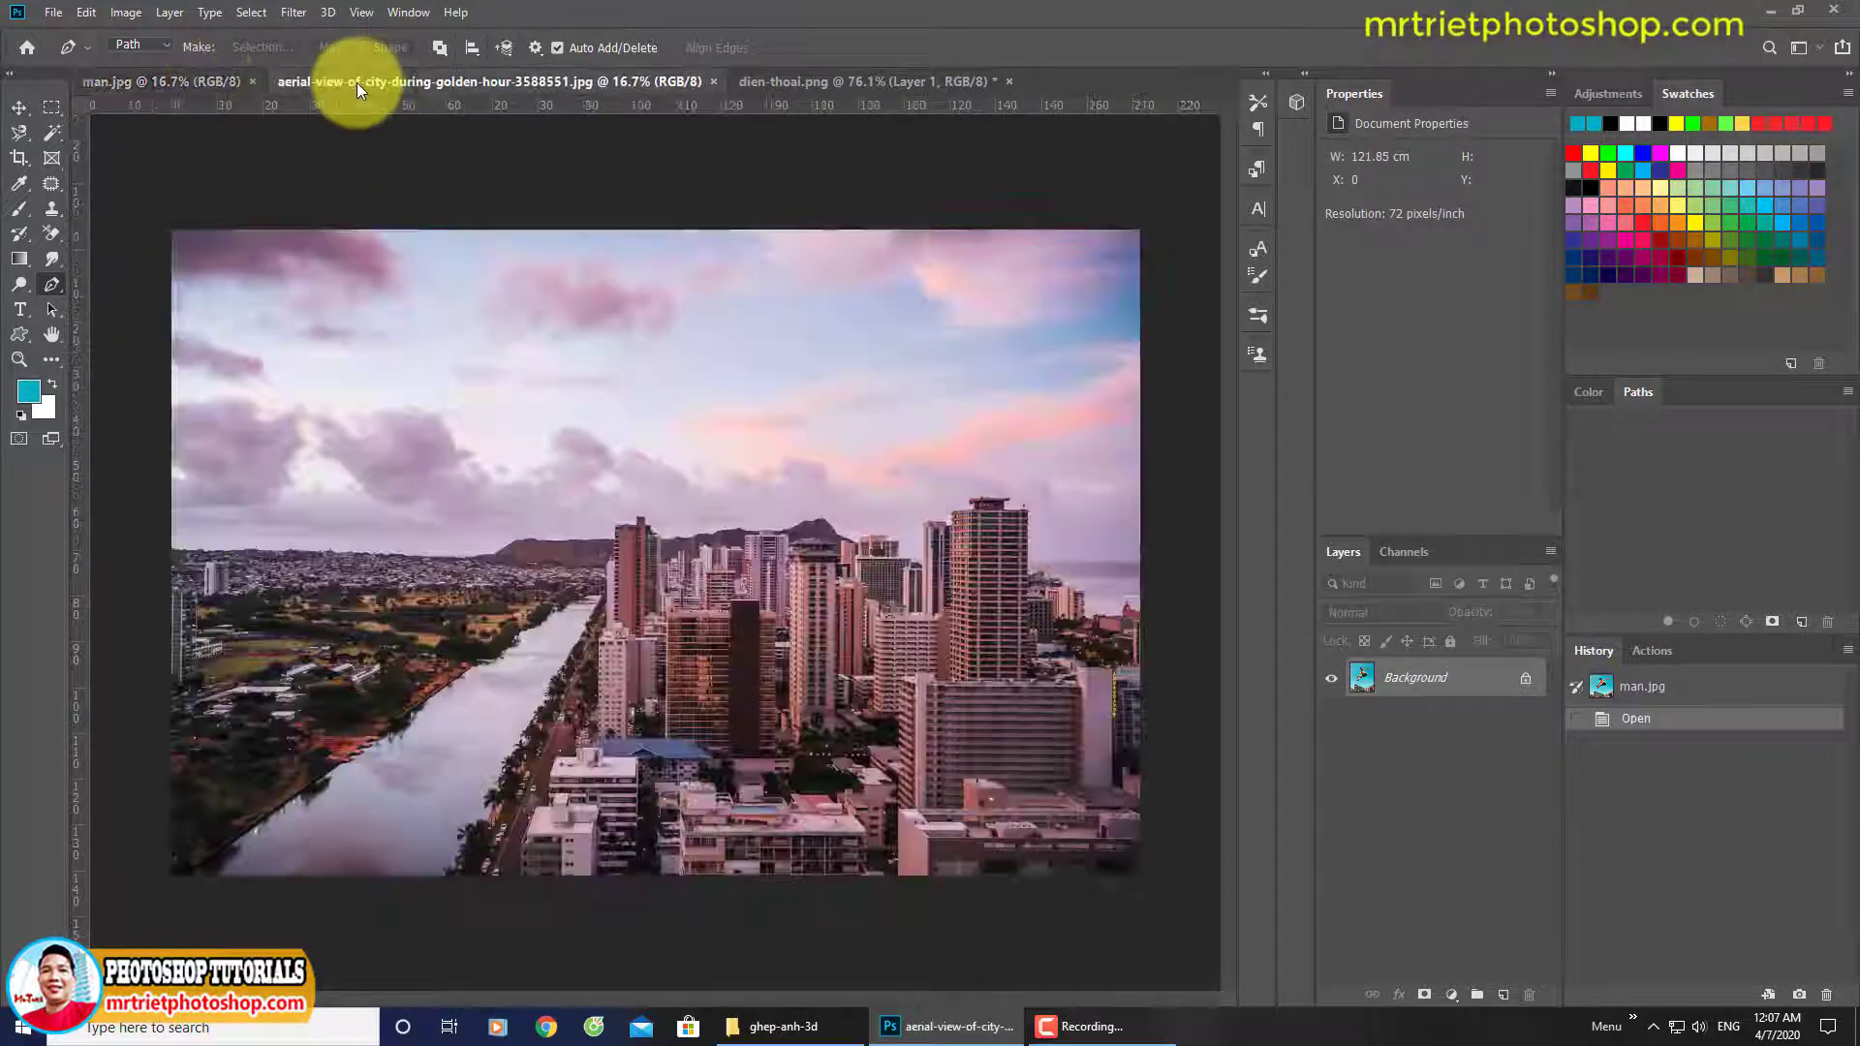
pyautogui.hotkey('ctrl', 'a')
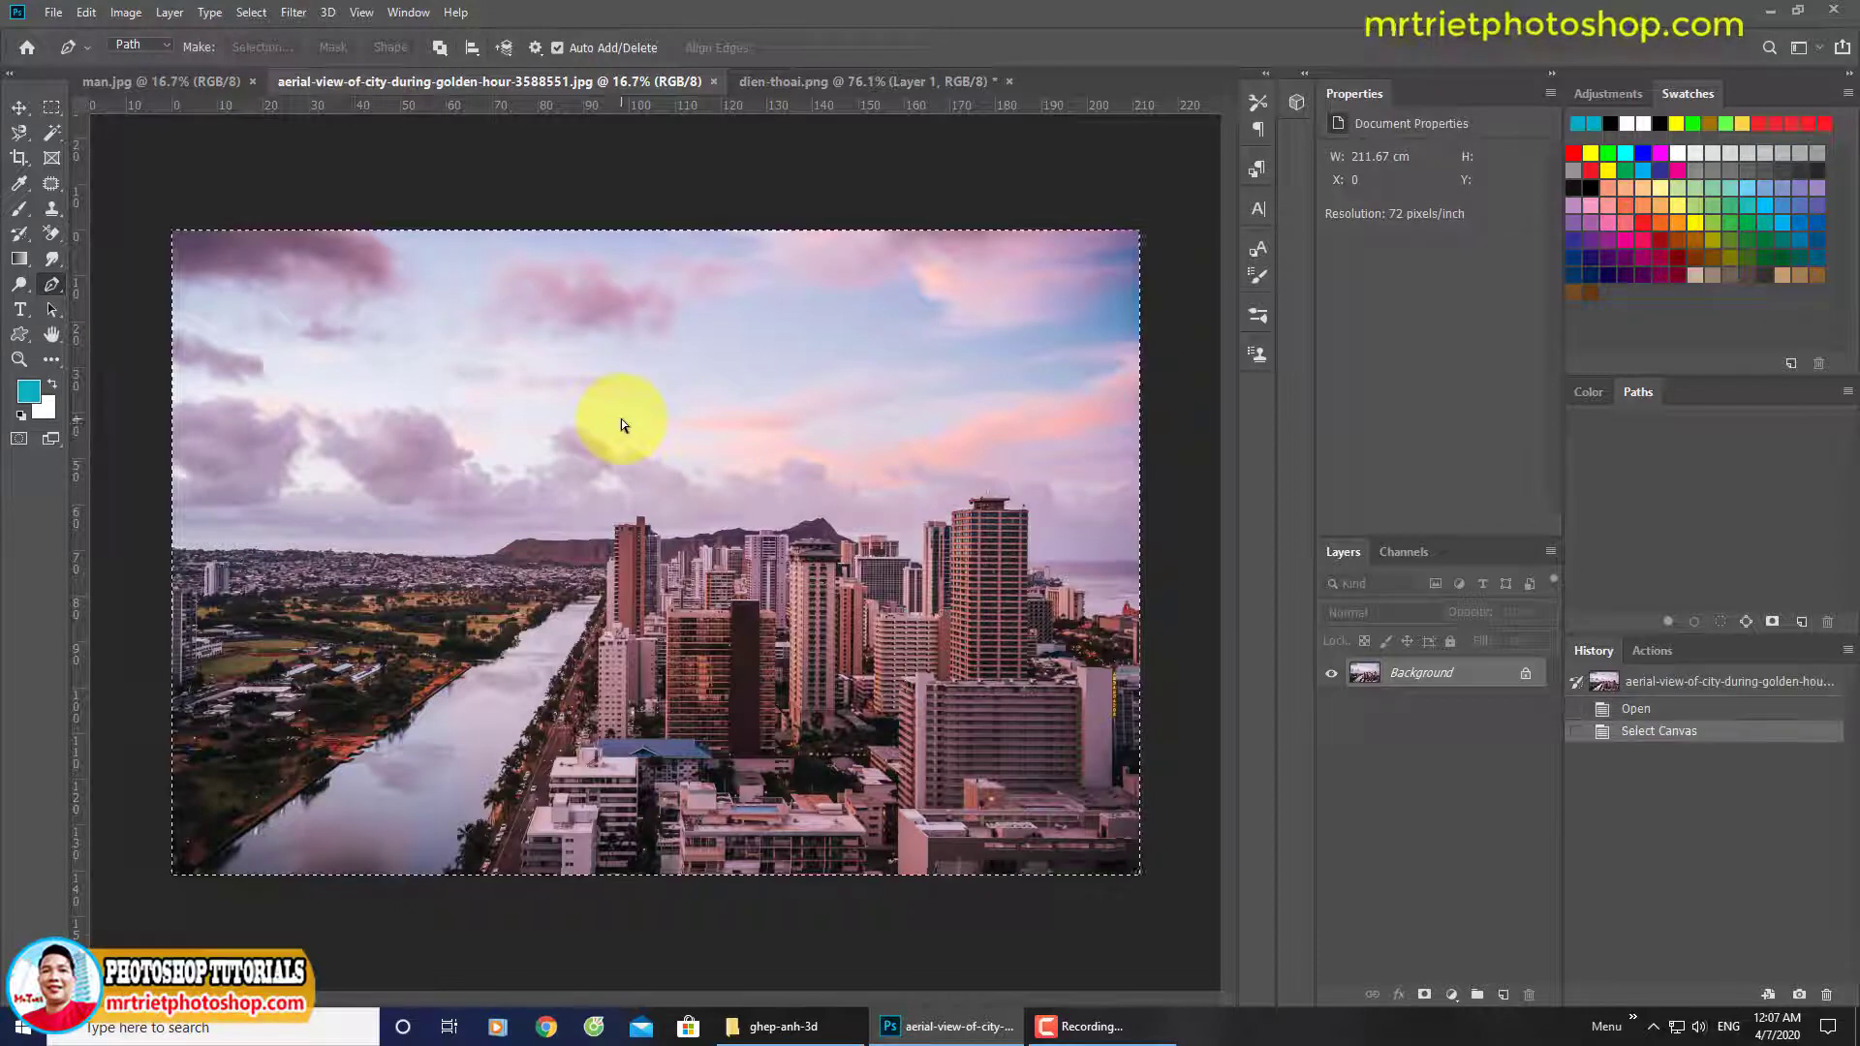
pyautogui.click(787, 83)
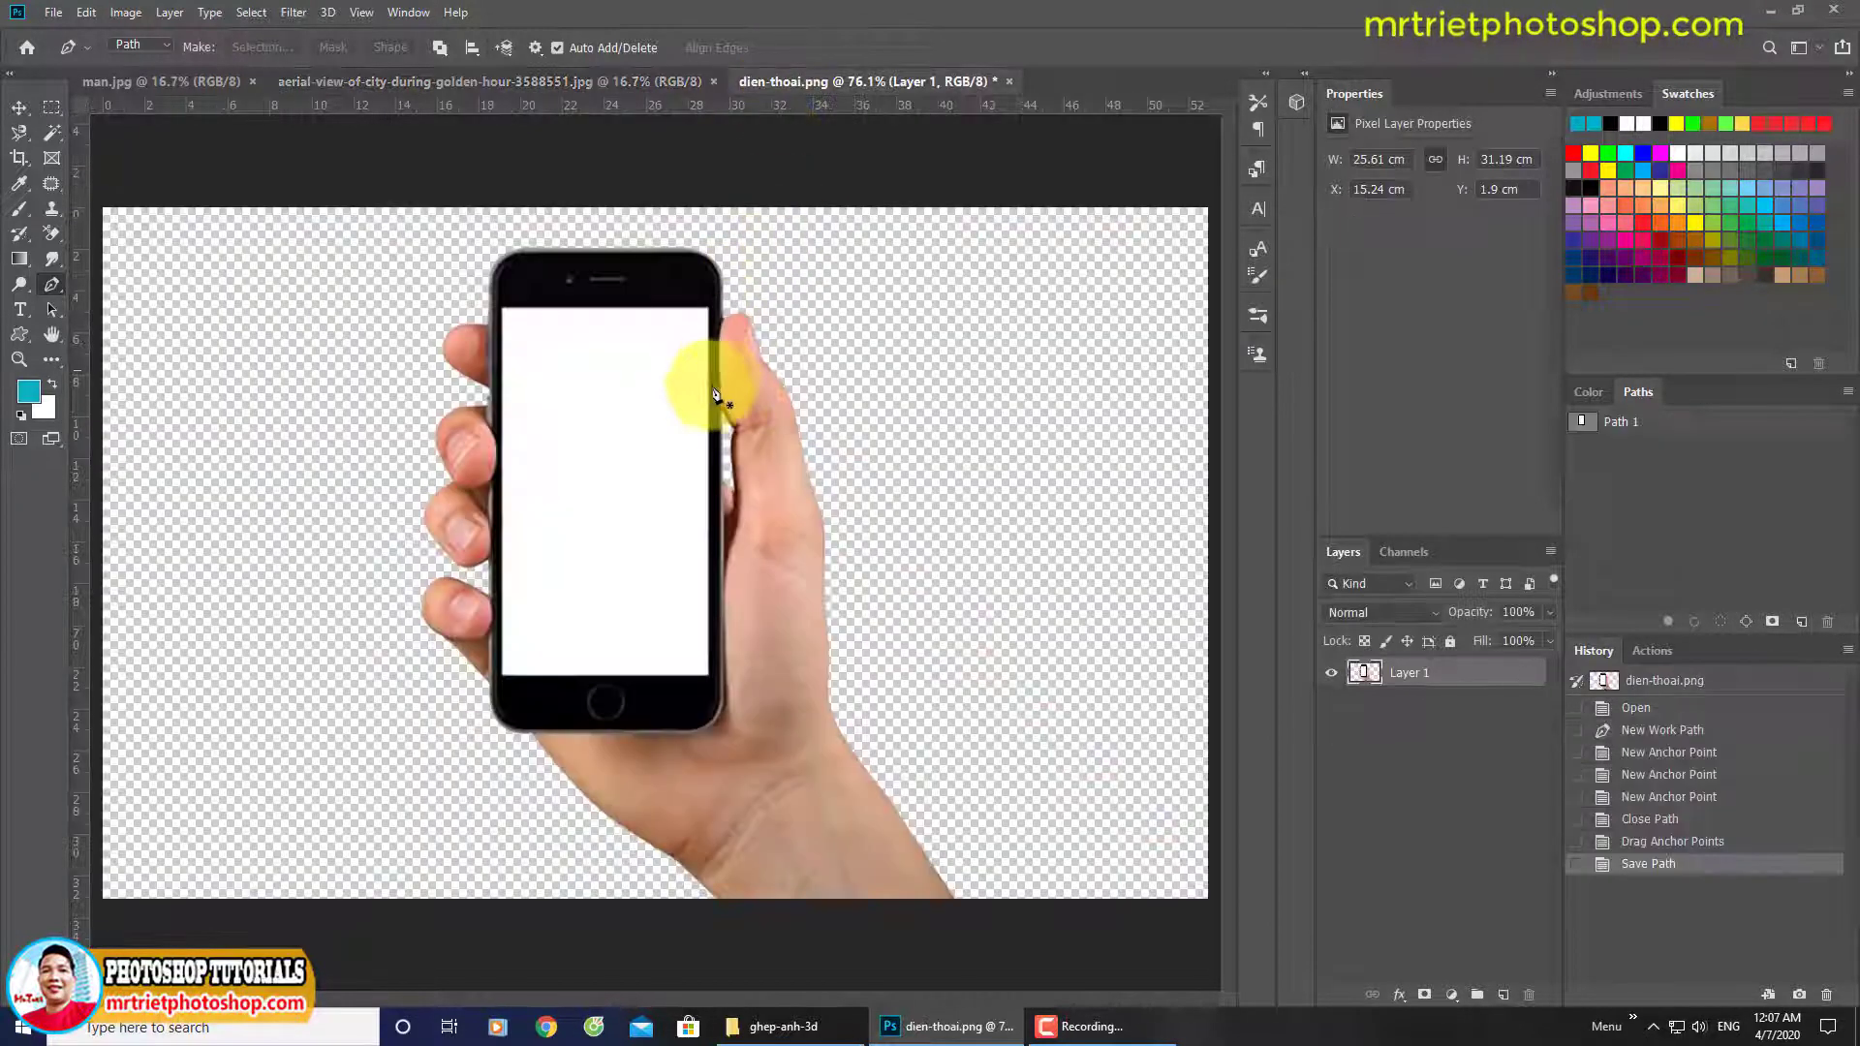
pyautogui.hotkey('ctrl', 'v')
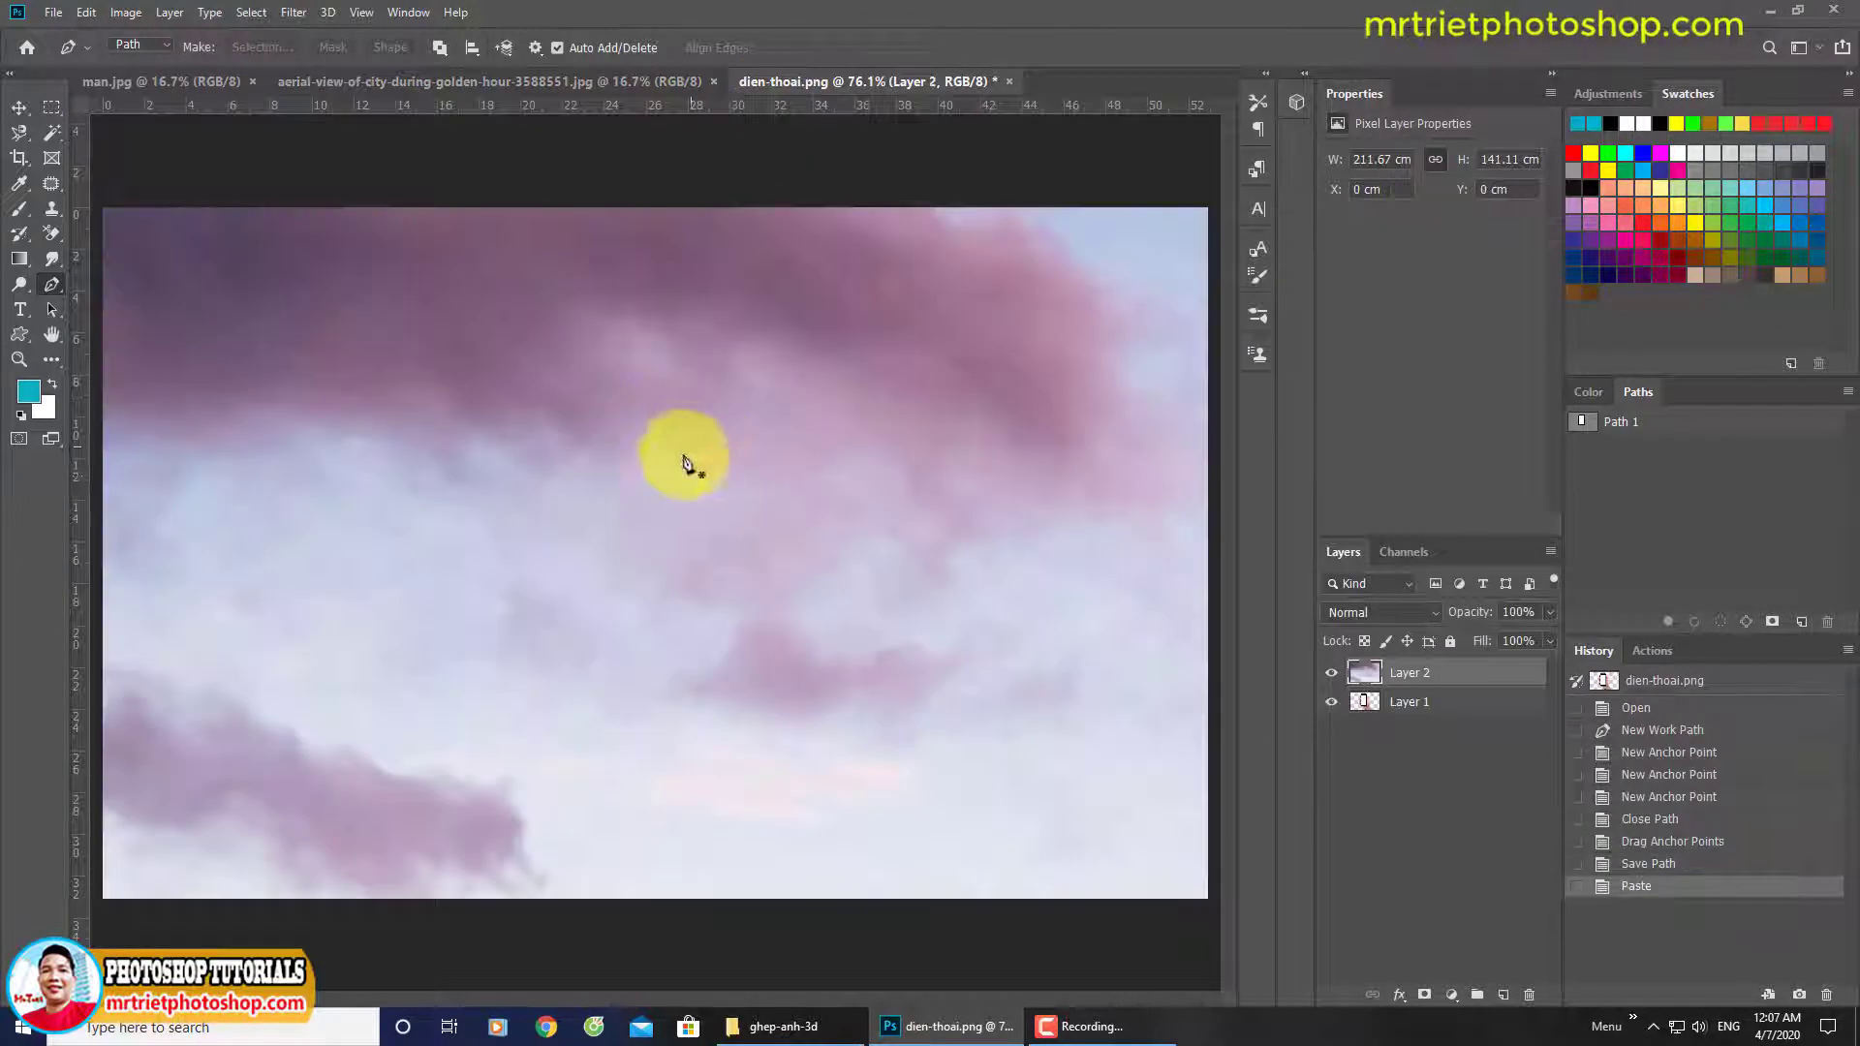
# Scale the pasted city photo to about 26% so it covers the canvas, and send it behind the phone layer.
pyautogui.scroll(-3, 684, 456)
pyautogui.hotkey('ctrl', 't')
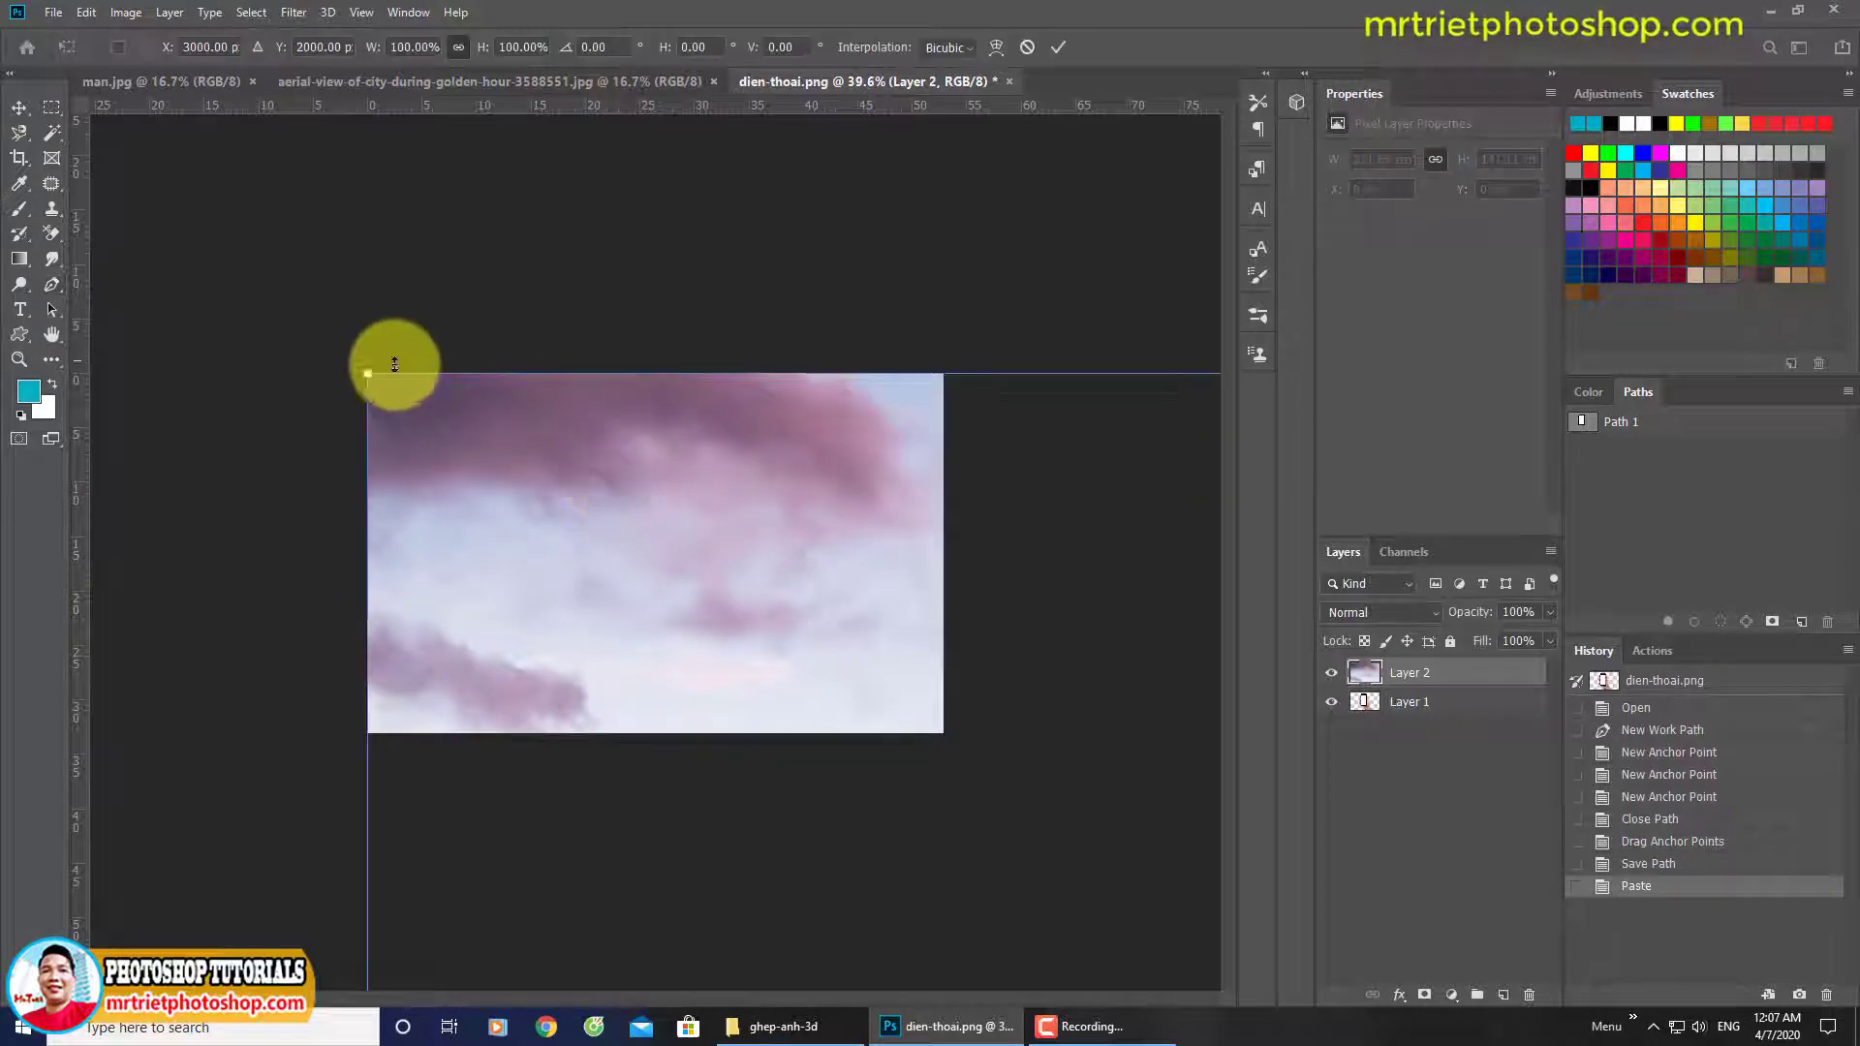
pyautogui.moveTo(367, 374); pyautogui.dragTo(383, 457)
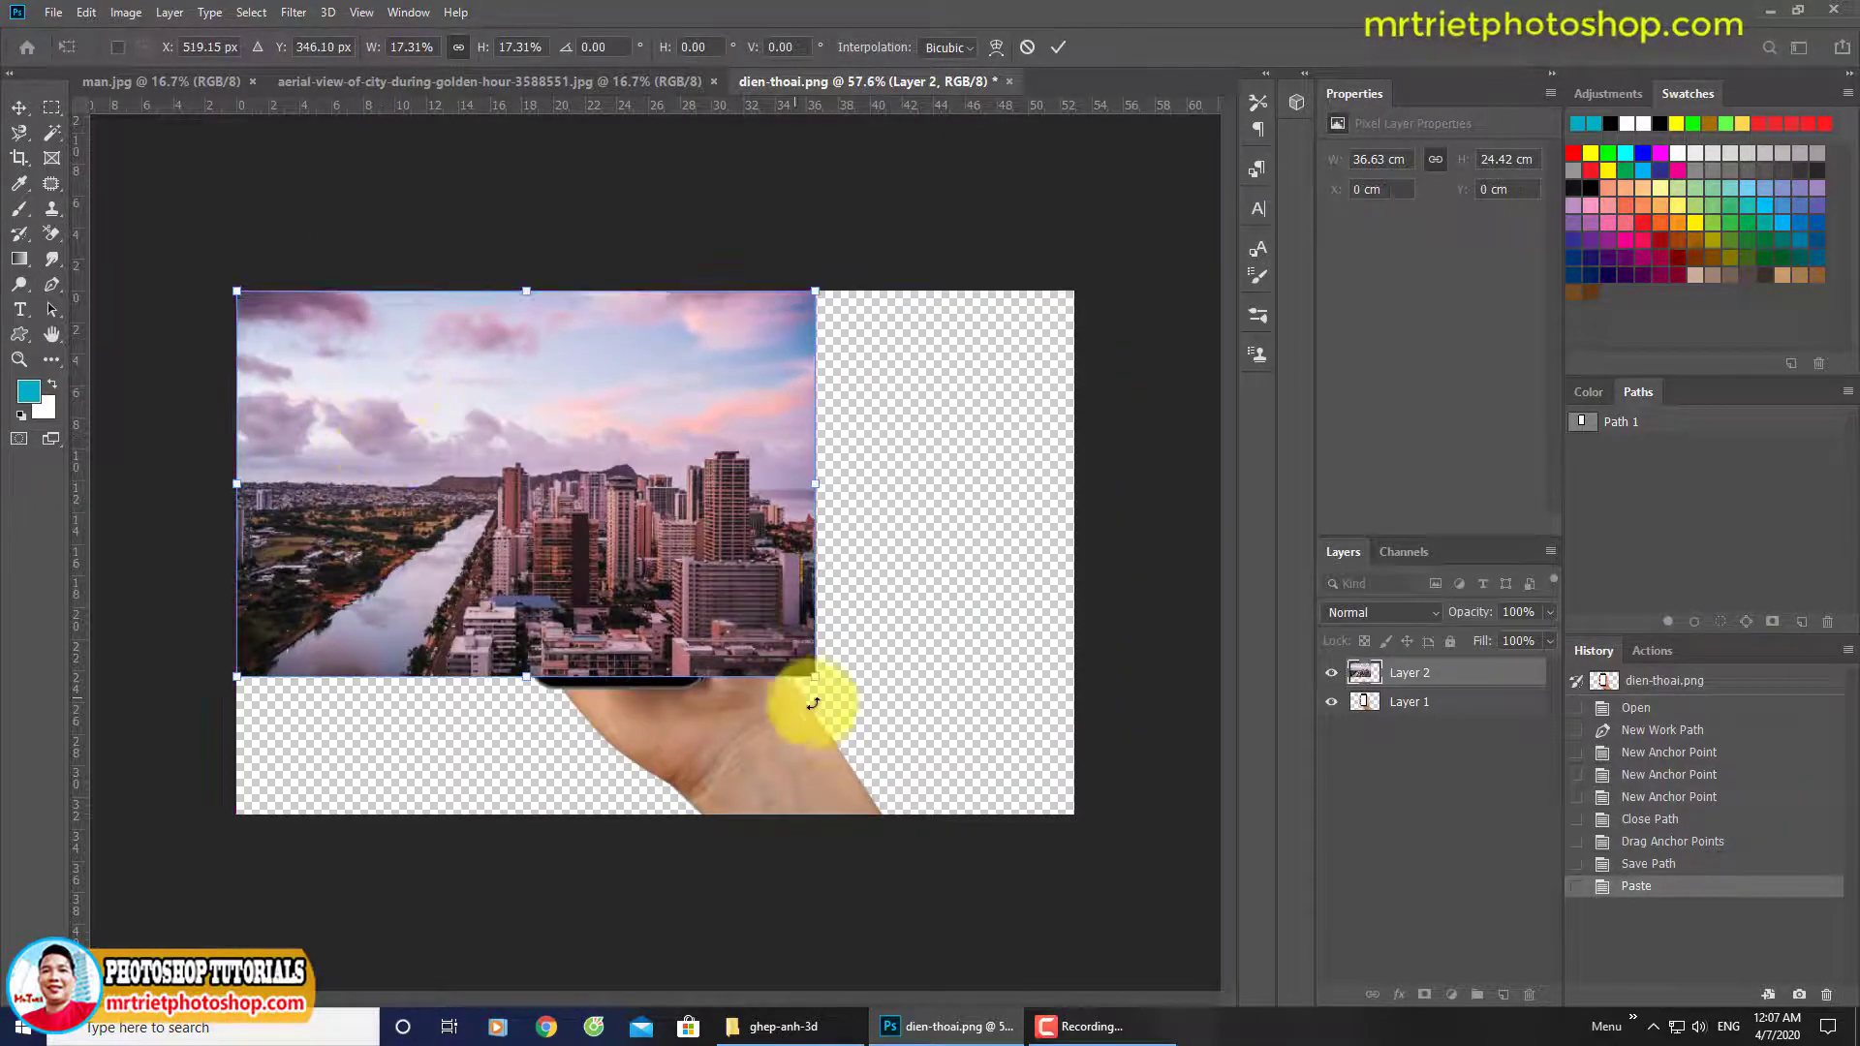
pyautogui.moveTo(816, 678); pyautogui.dragTo(1078, 863)
pyautogui.moveTo(862, 702); pyautogui.dragTo(854, 657)
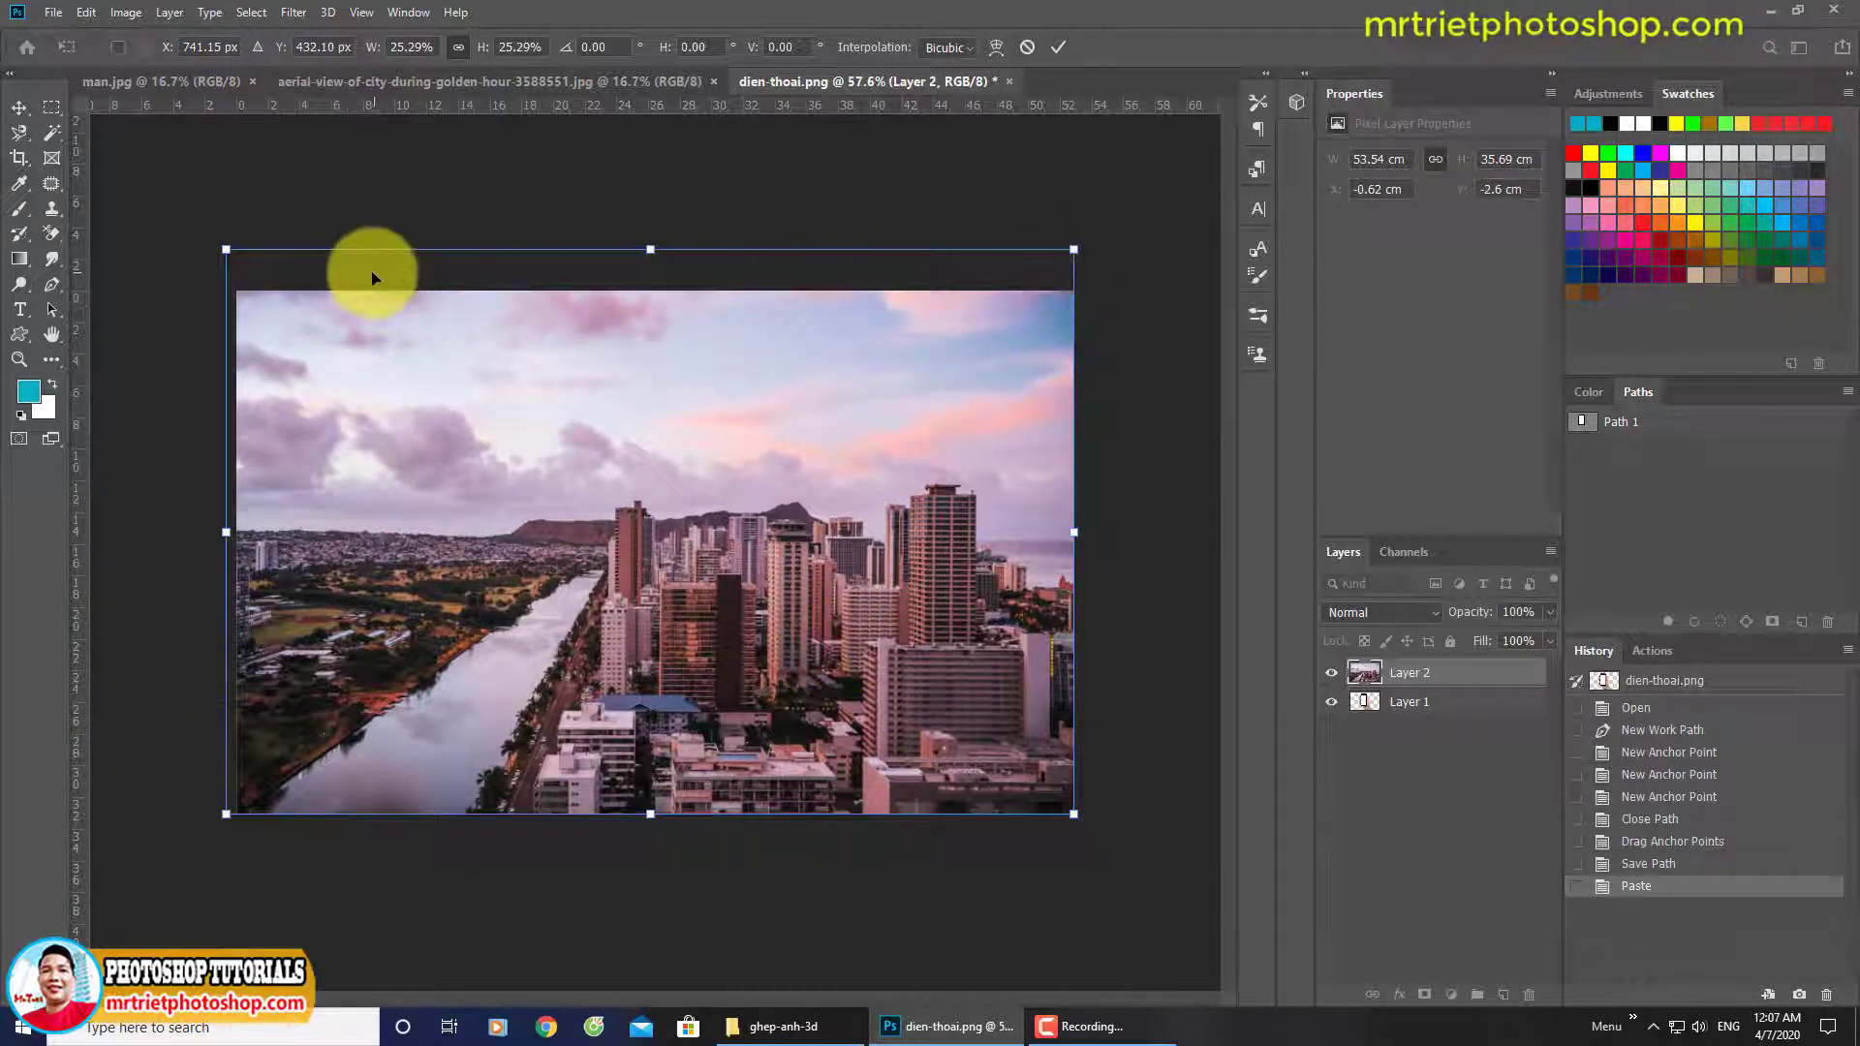
pyautogui.moveTo(1075, 248); pyautogui.dragTo(1101, 227)
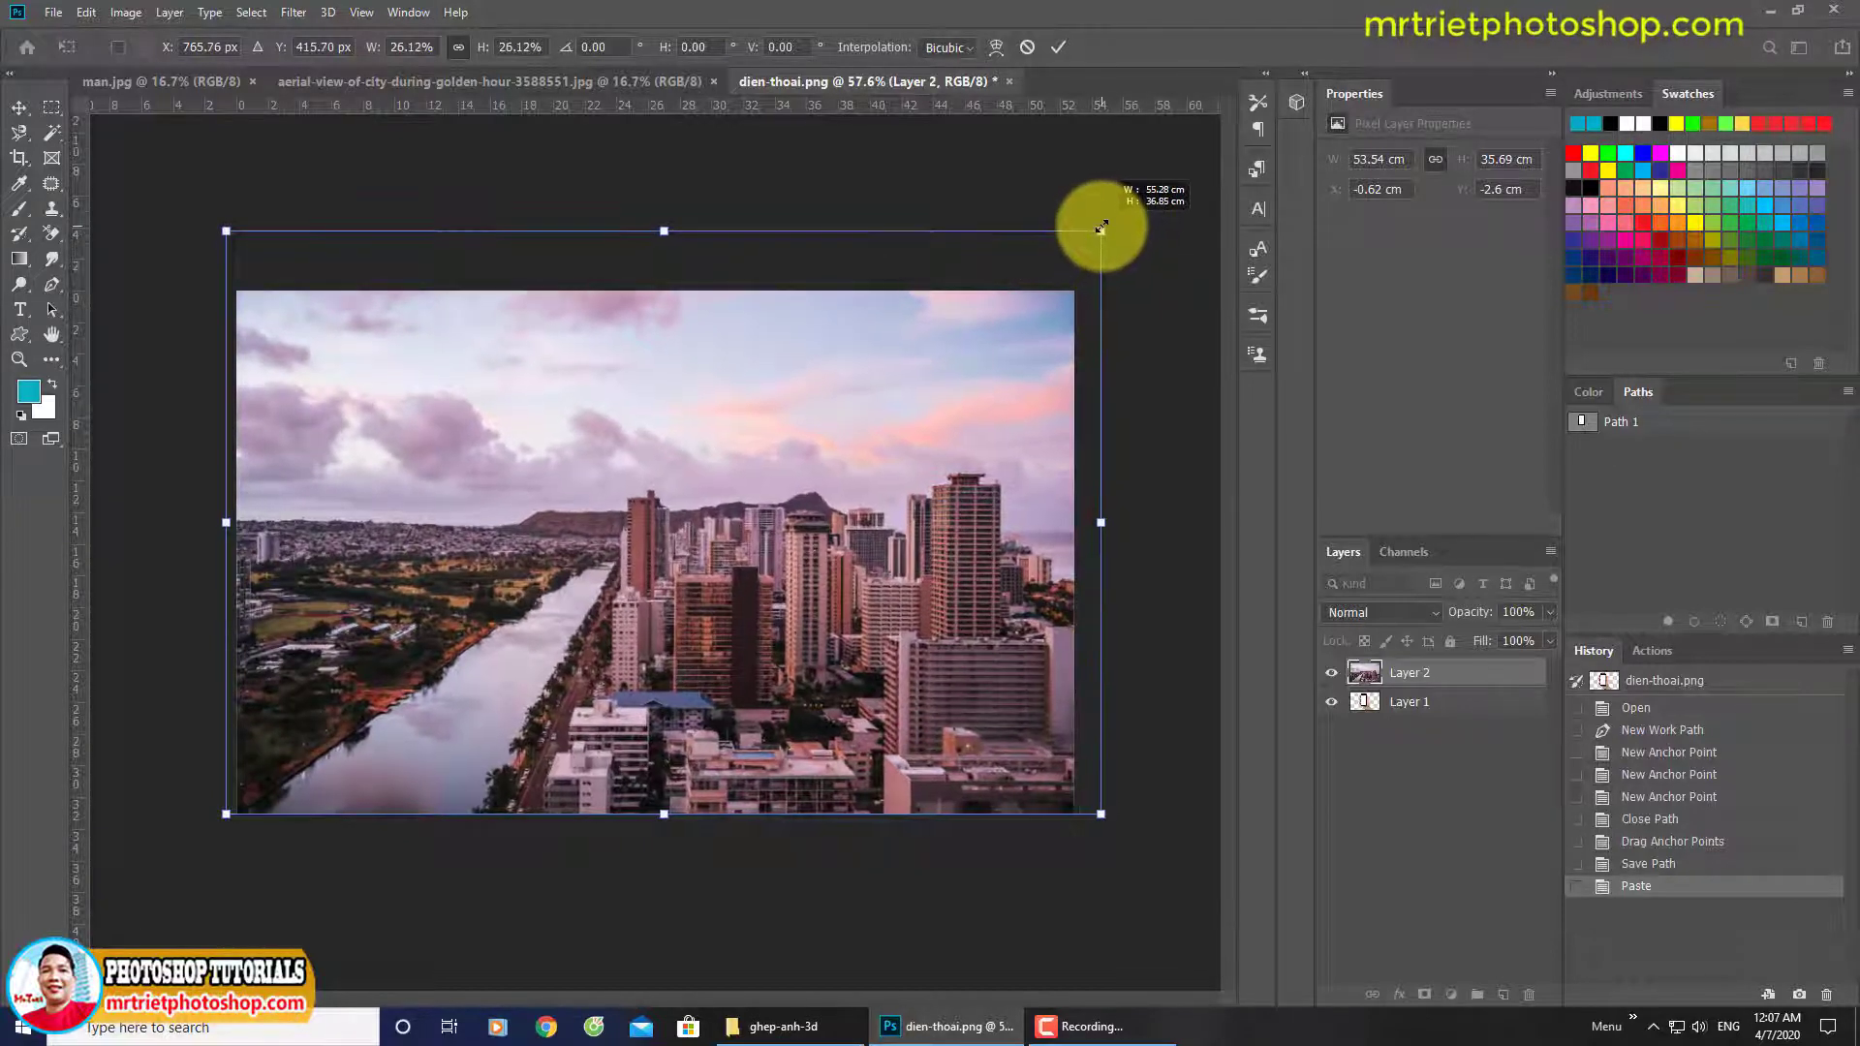
pyautogui.press('Return')
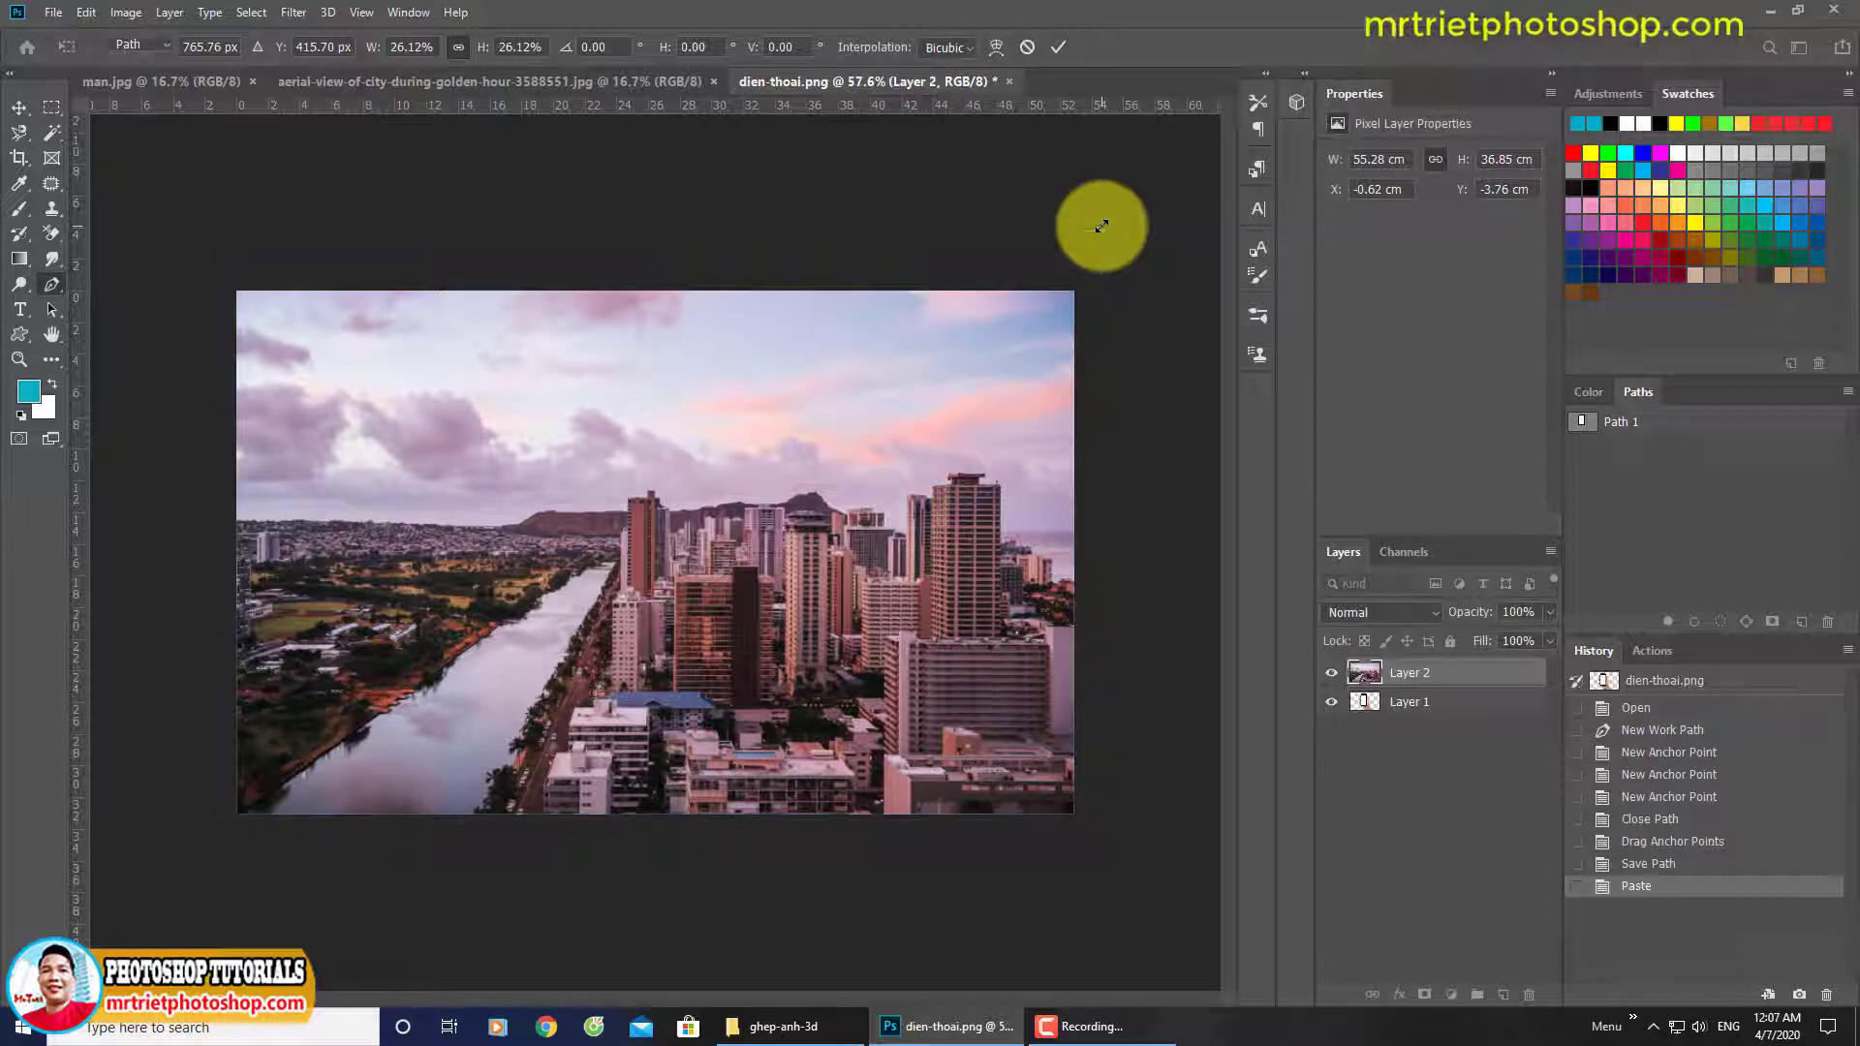
pyautogui.hotkey('ctrl', '[')
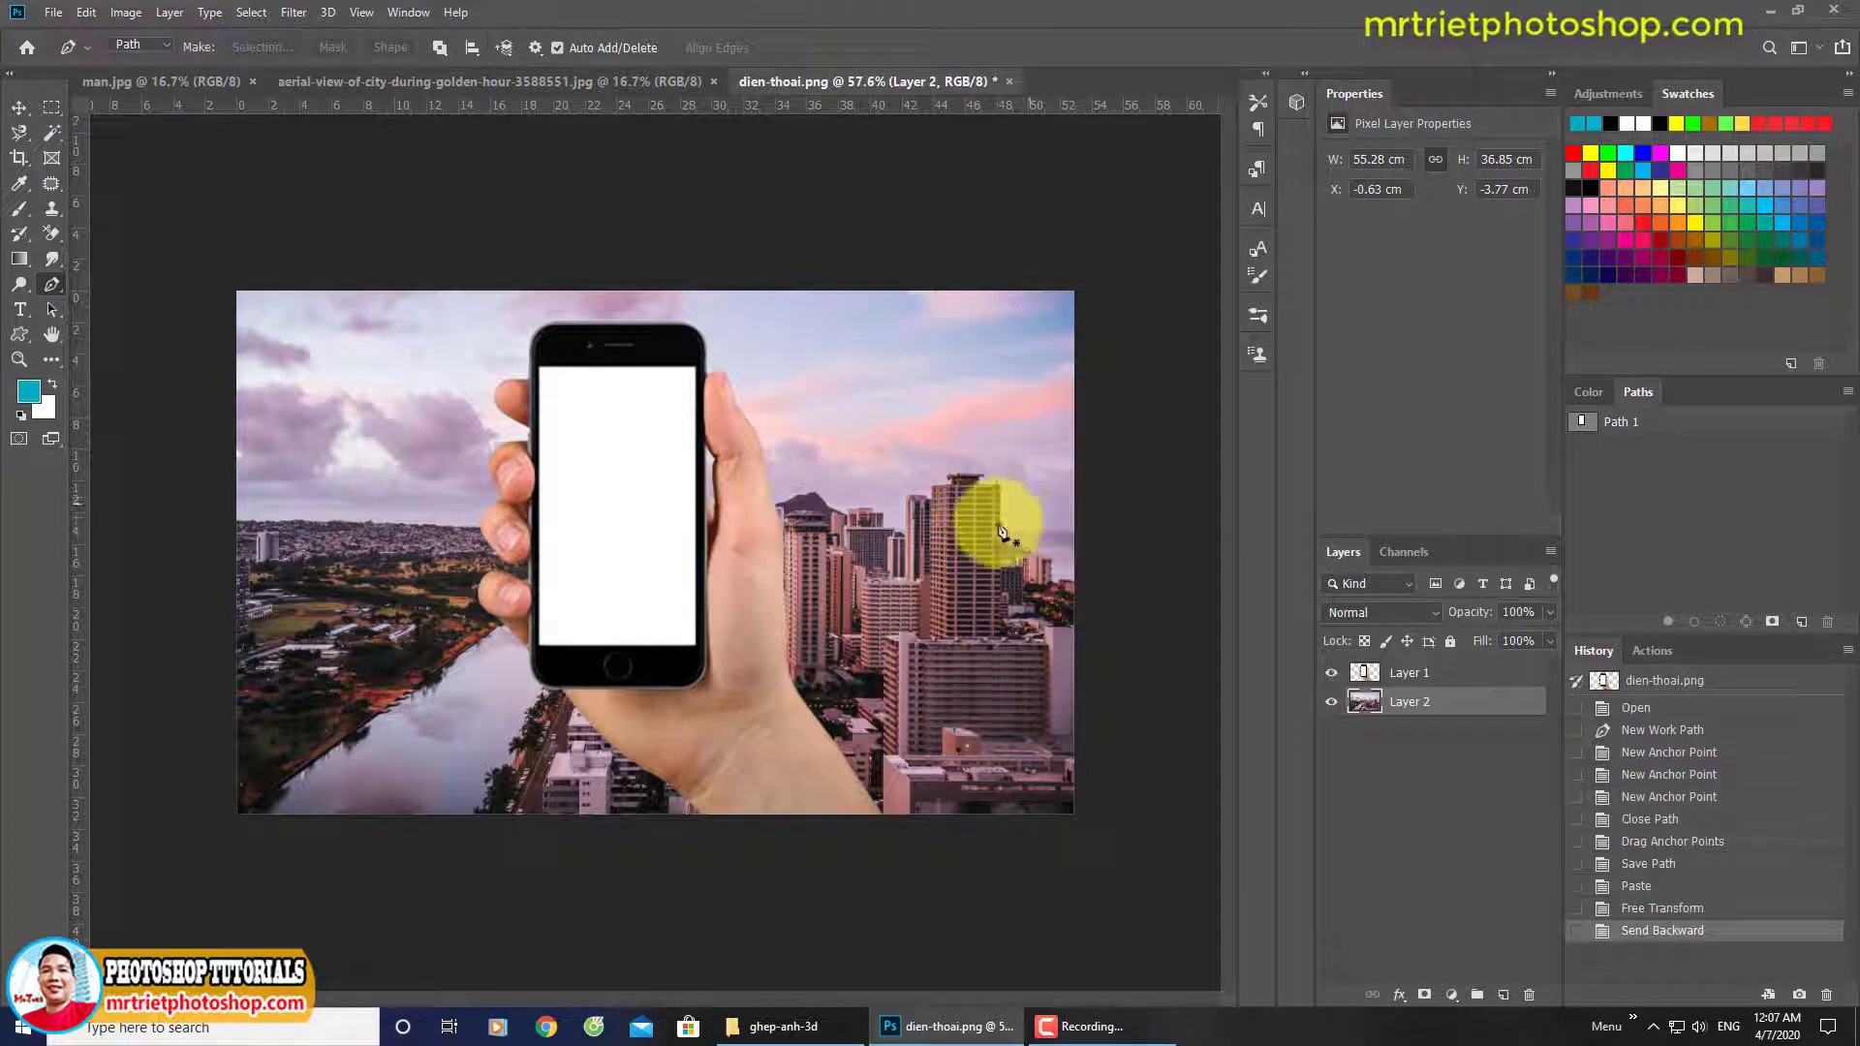
# Add a Levels adjustment layer above the city photo with input levels 29, 1.11 and 240.
pyautogui.scroll(2, 1123, 641)
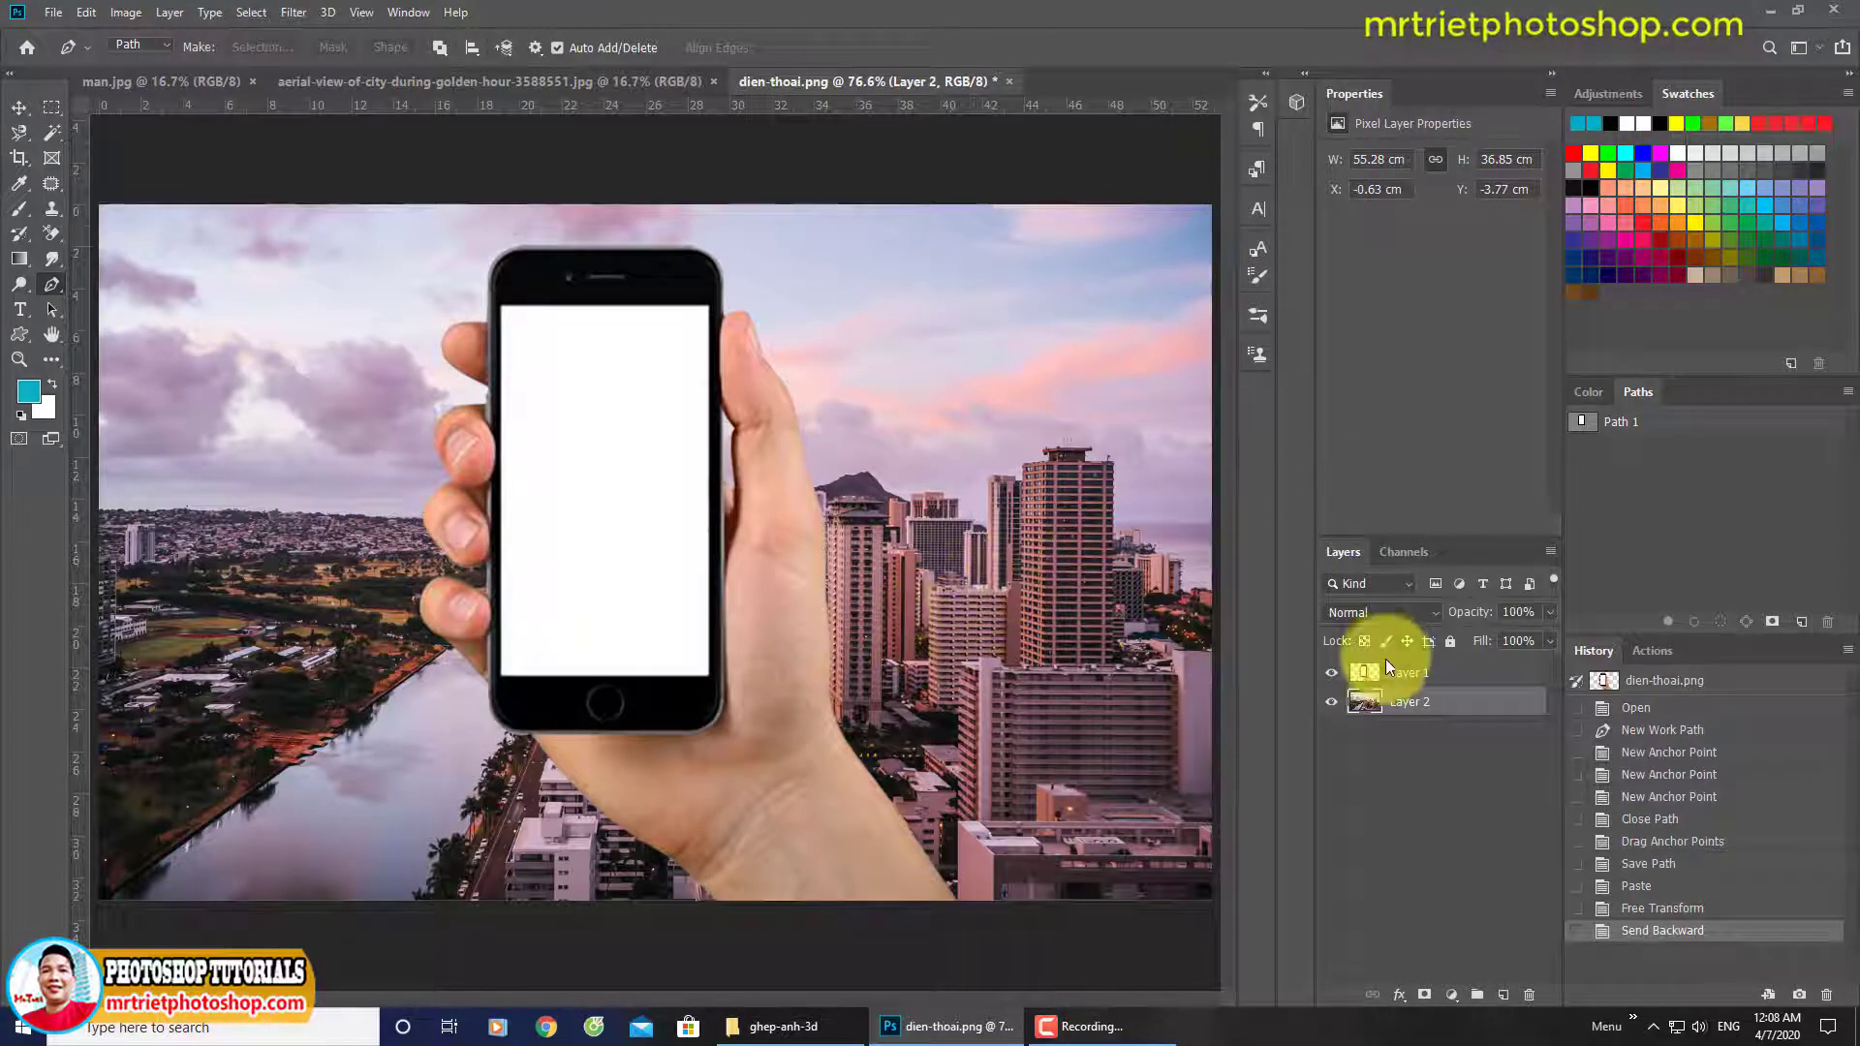
pyautogui.click(1450, 995)
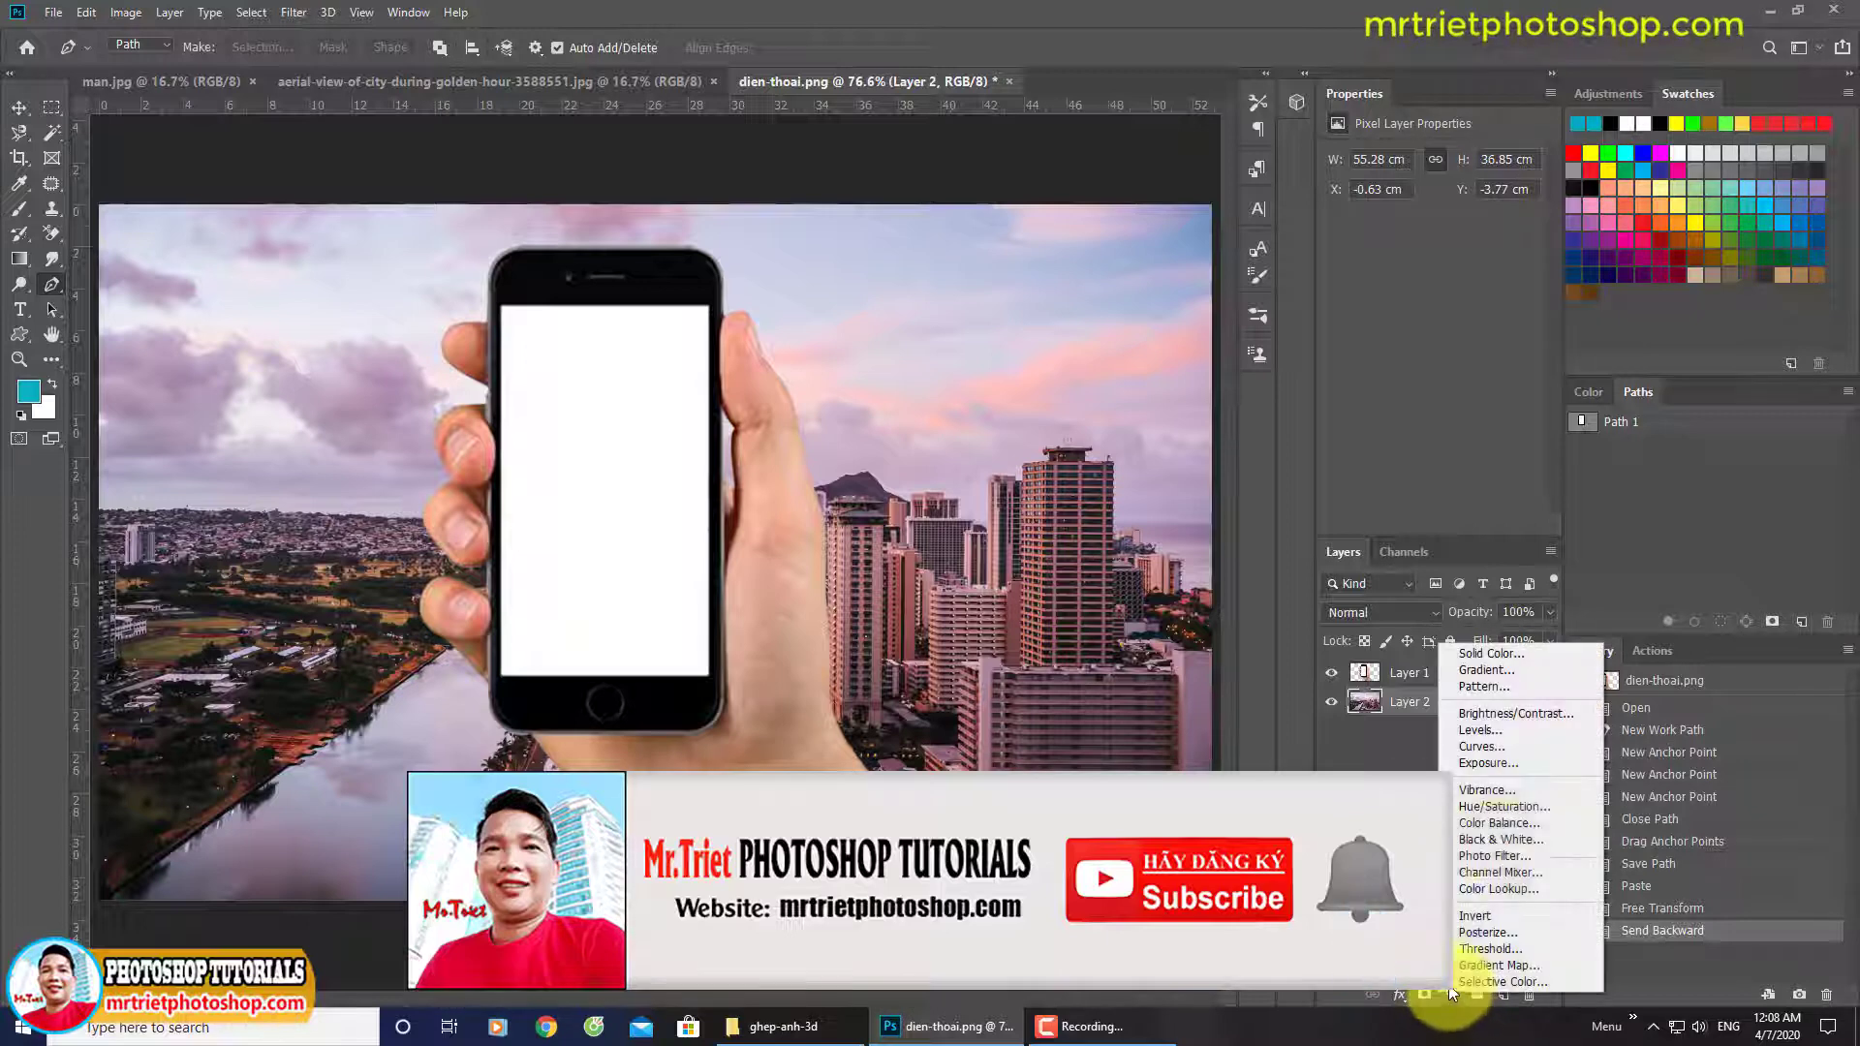
pyautogui.click(1506, 732)
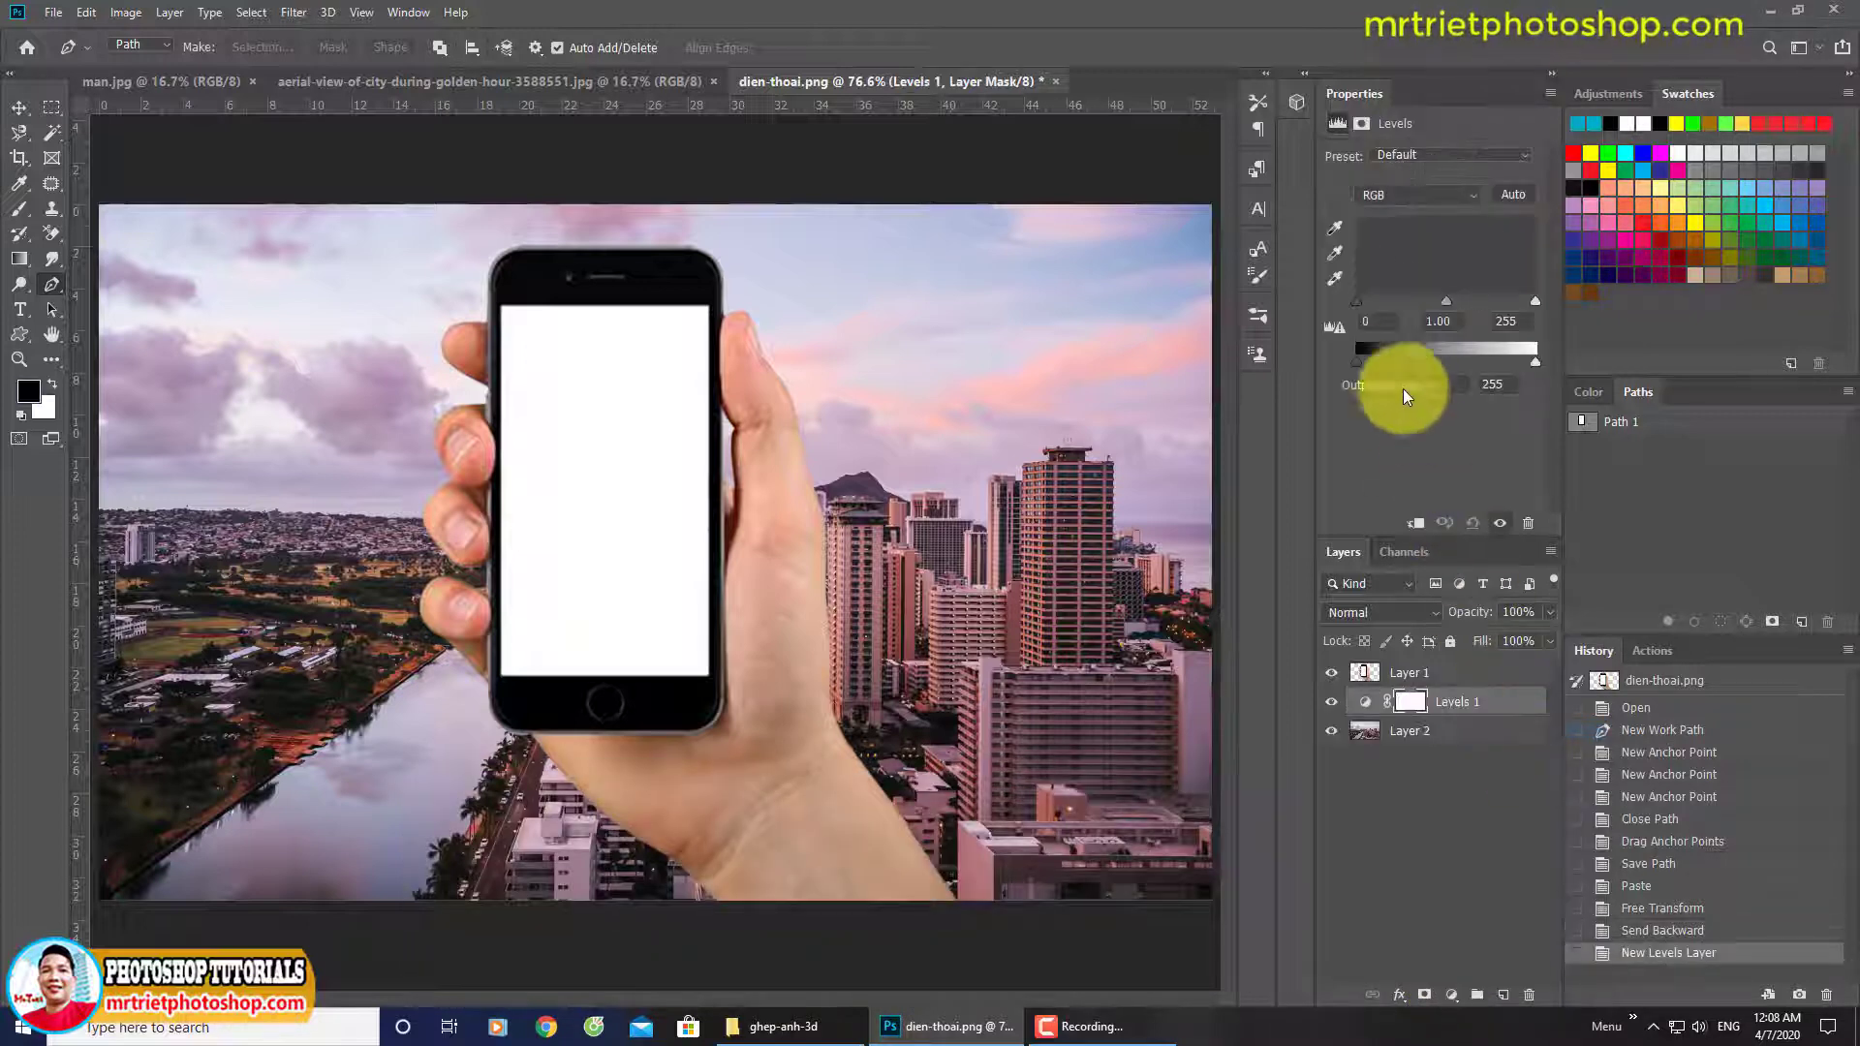
pyautogui.moveTo(1362, 302); pyautogui.dragTo(1378, 304)
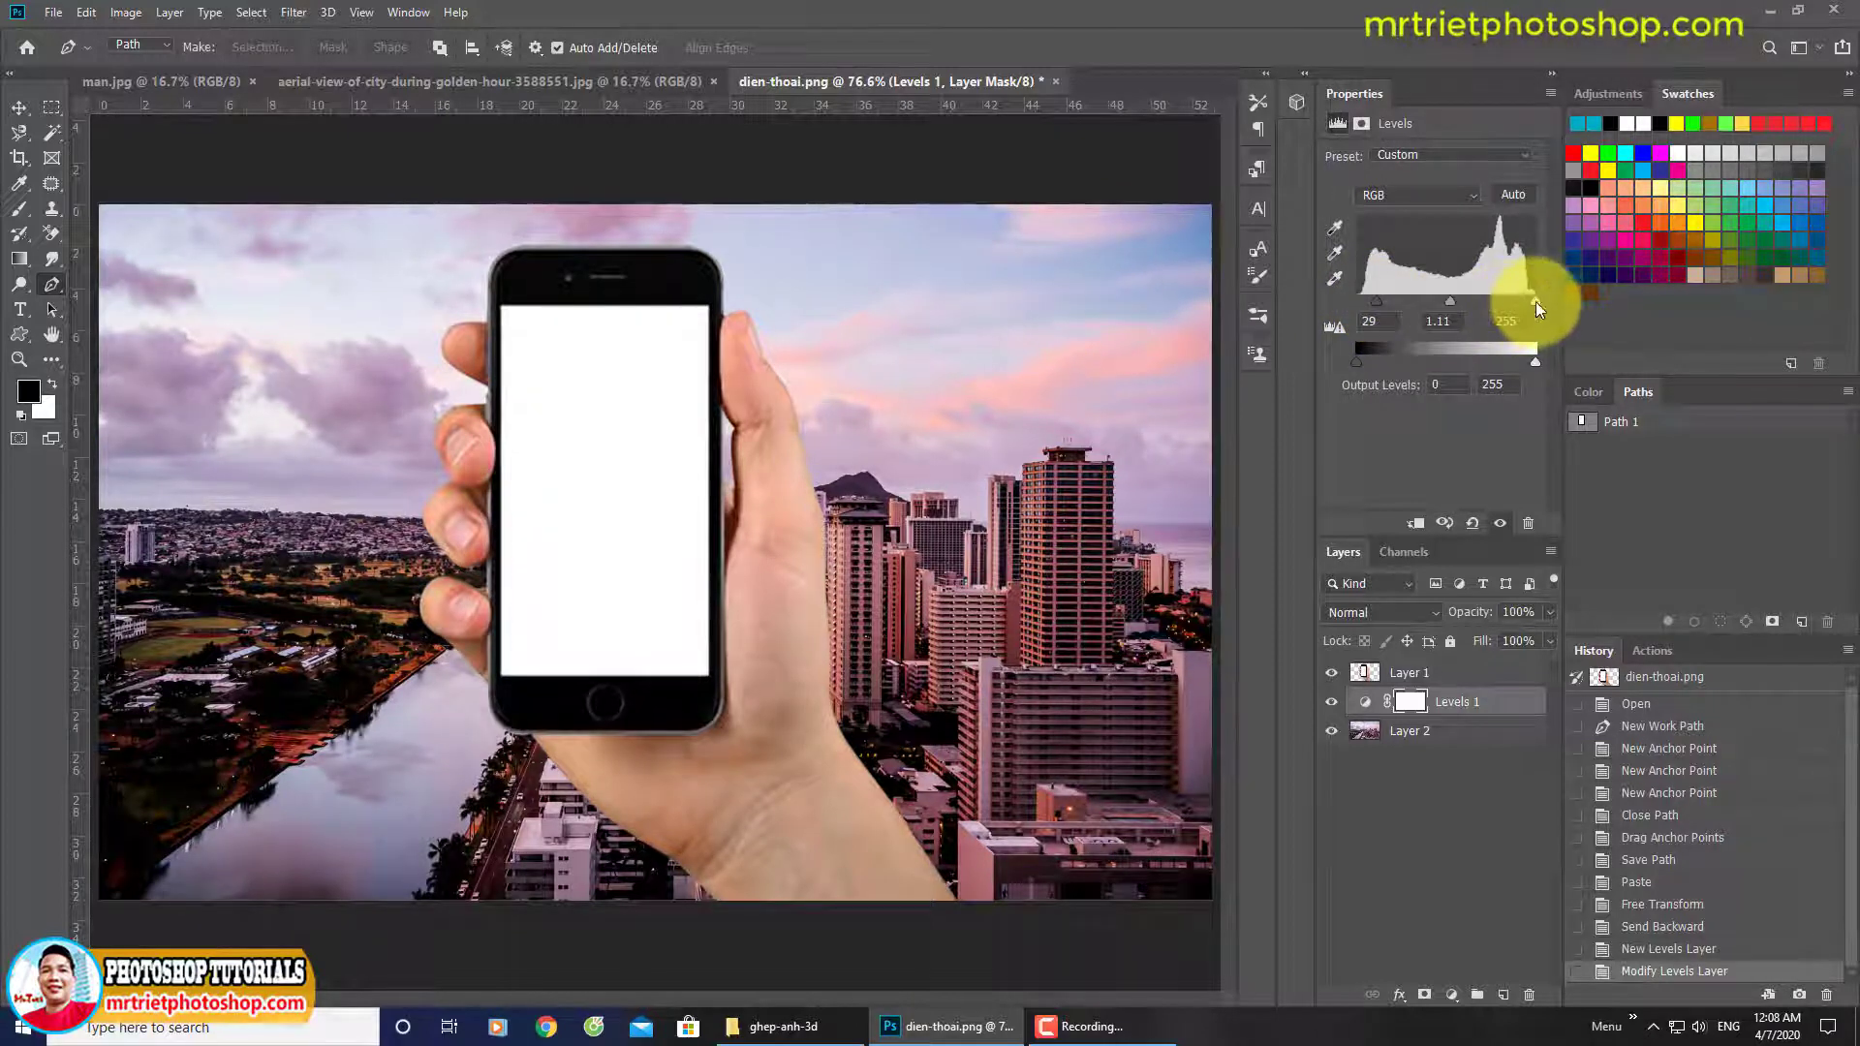
pyautogui.moveTo(1536, 300); pyautogui.dragTo(1524, 300)
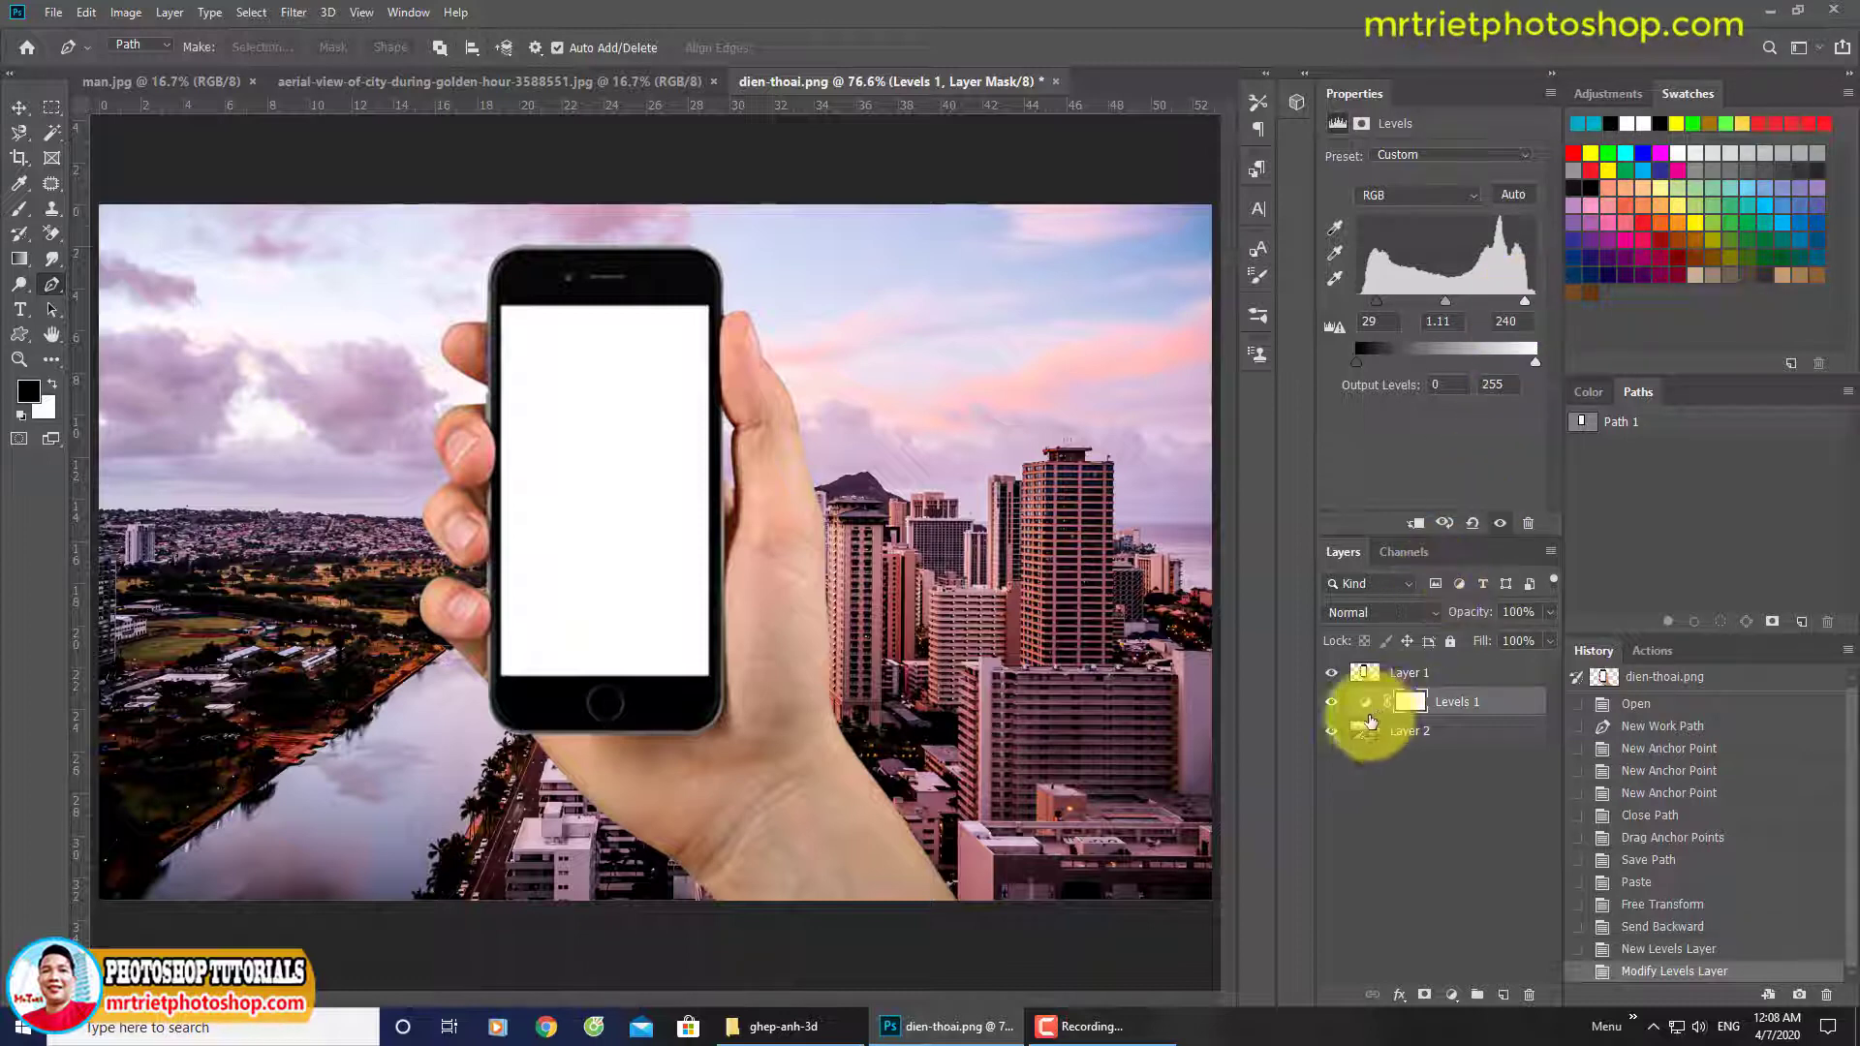
# Load Path 1 as a selection with the city layer active, and feather it by 0.5 pixels.
pyautogui.keyDown('ctrl'); pyautogui.click(1584, 421); pyautogui.keyUp('ctrl')
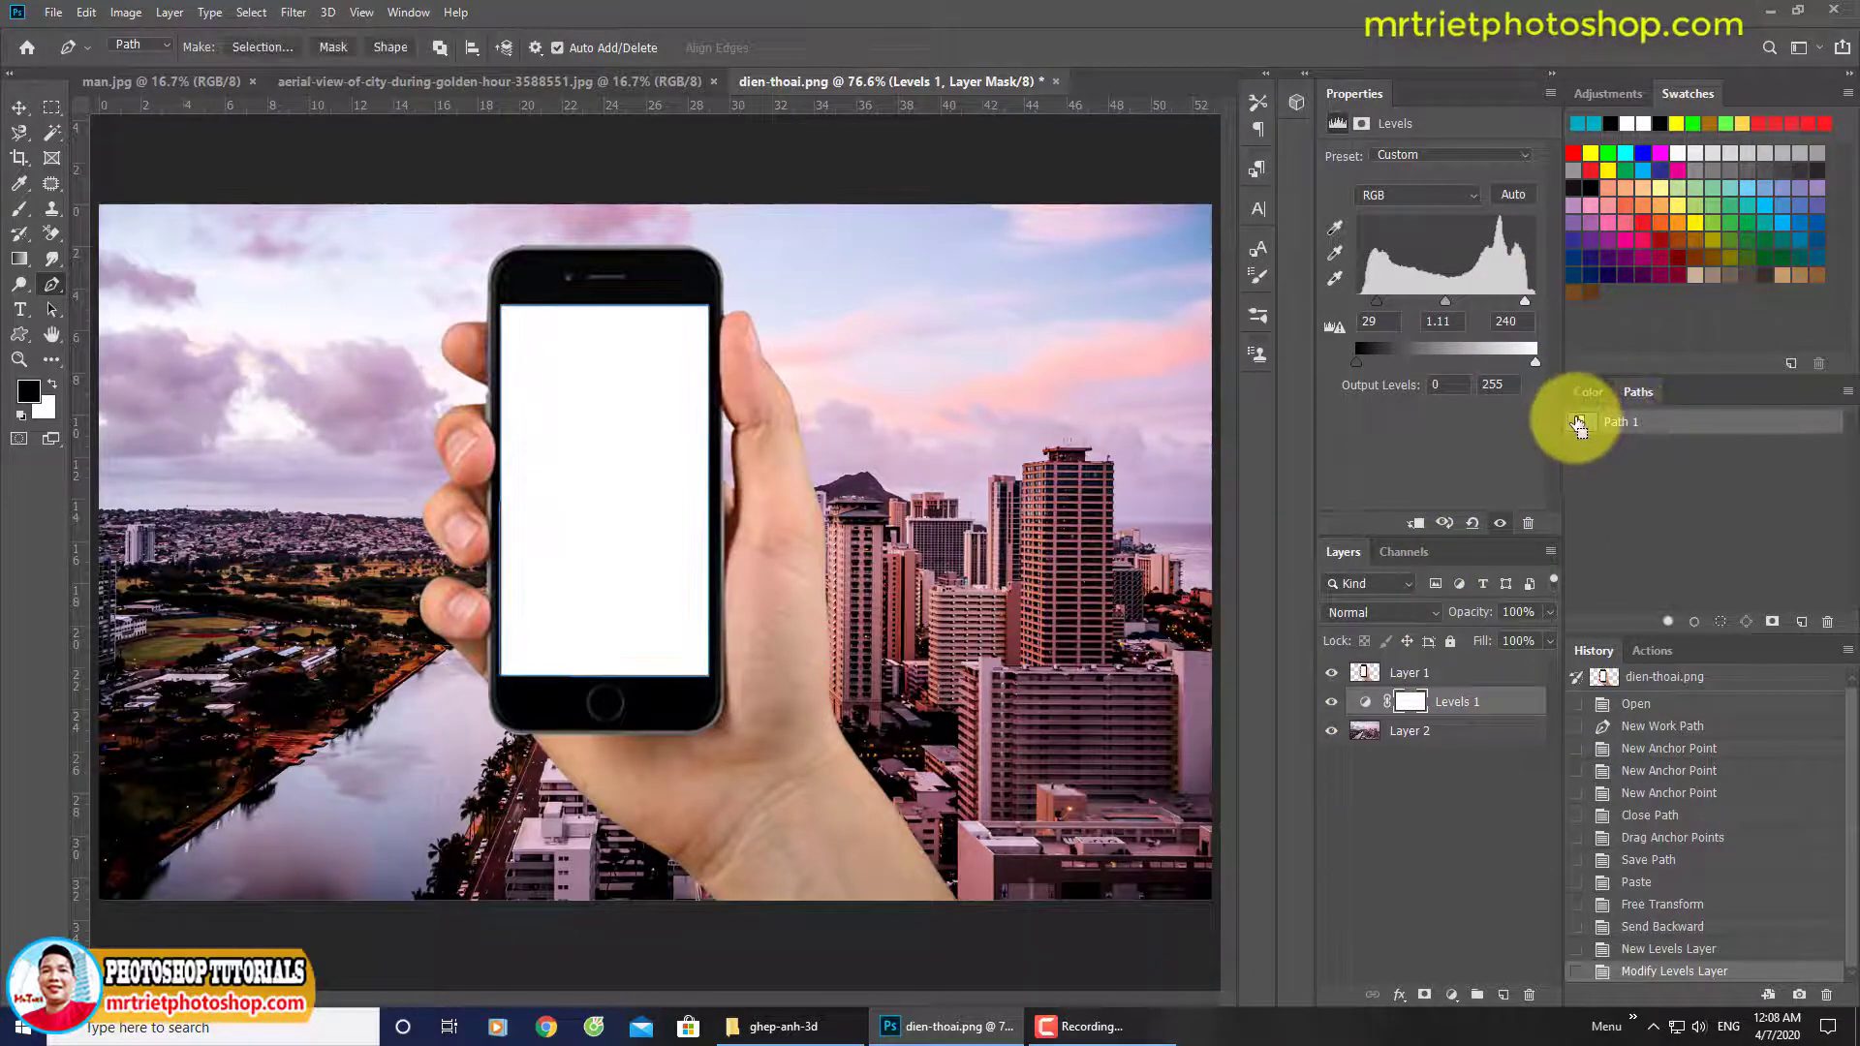
pyautogui.click(1411, 731)
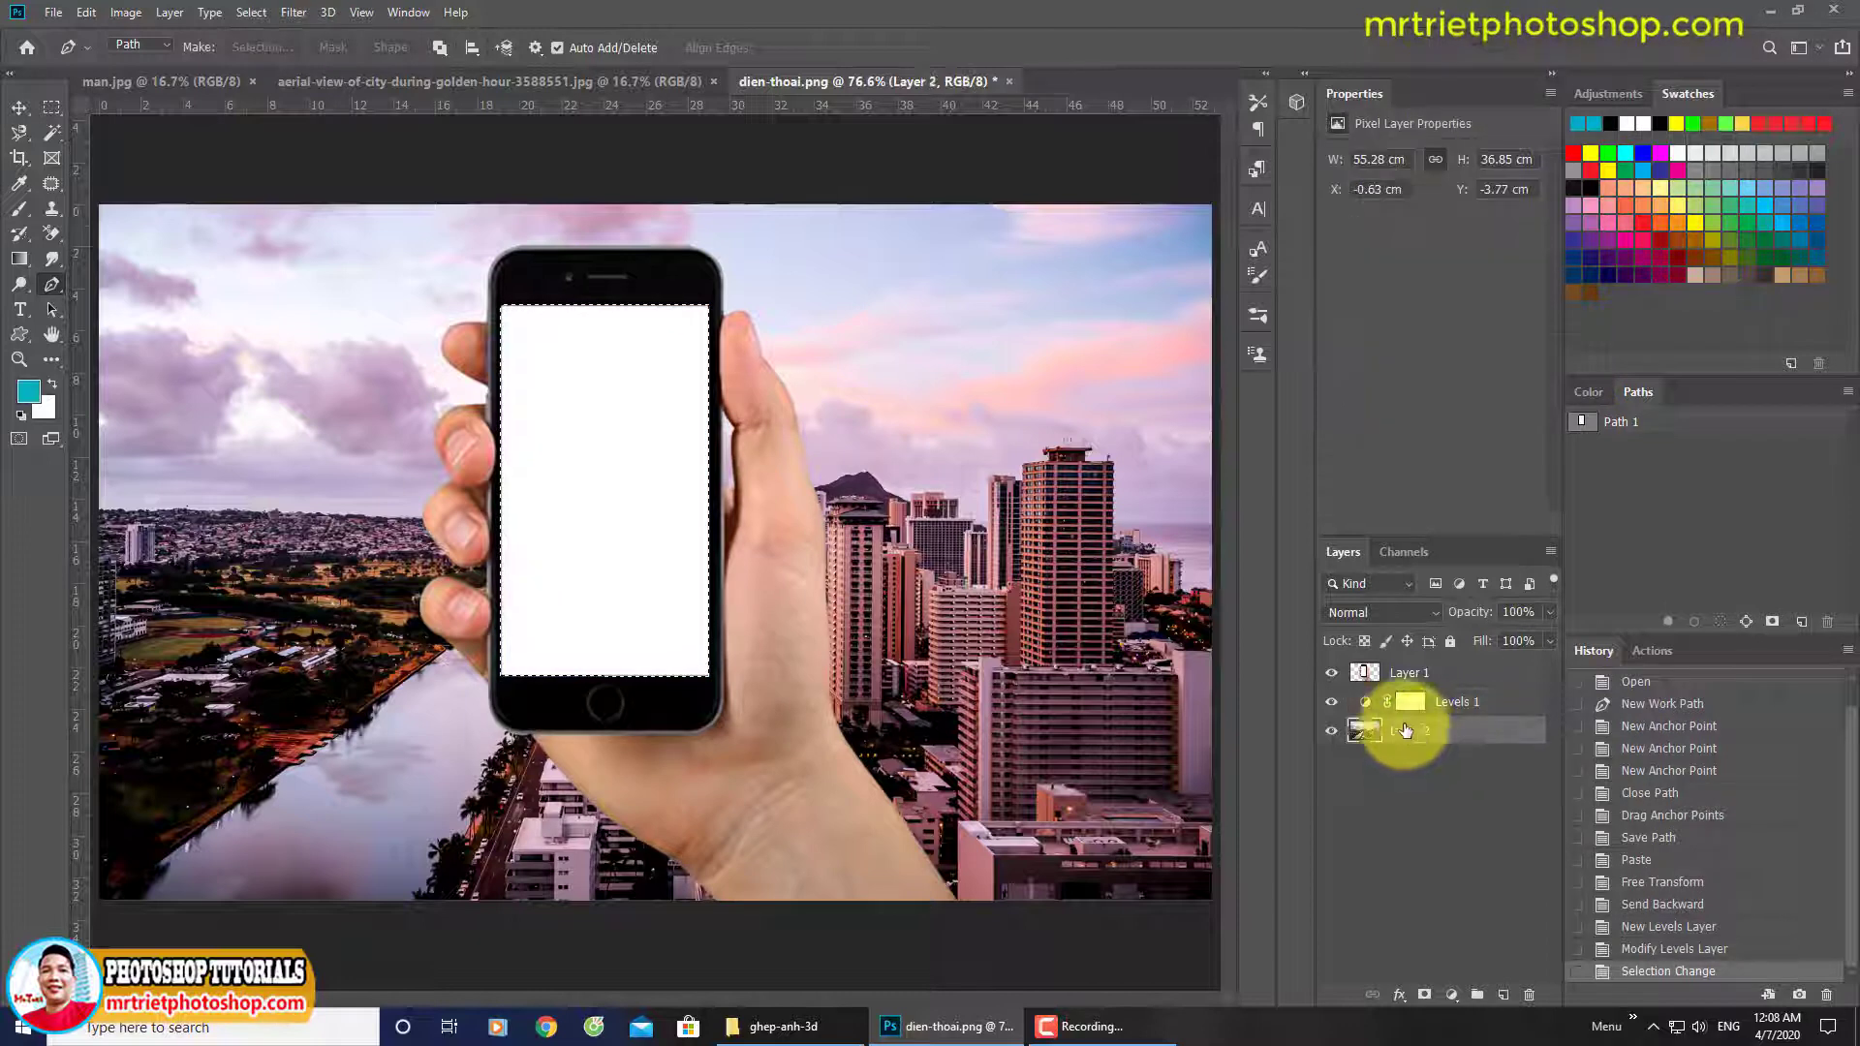
pyautogui.hotkey('shift', 'F6')
pyautogui.press('Return')
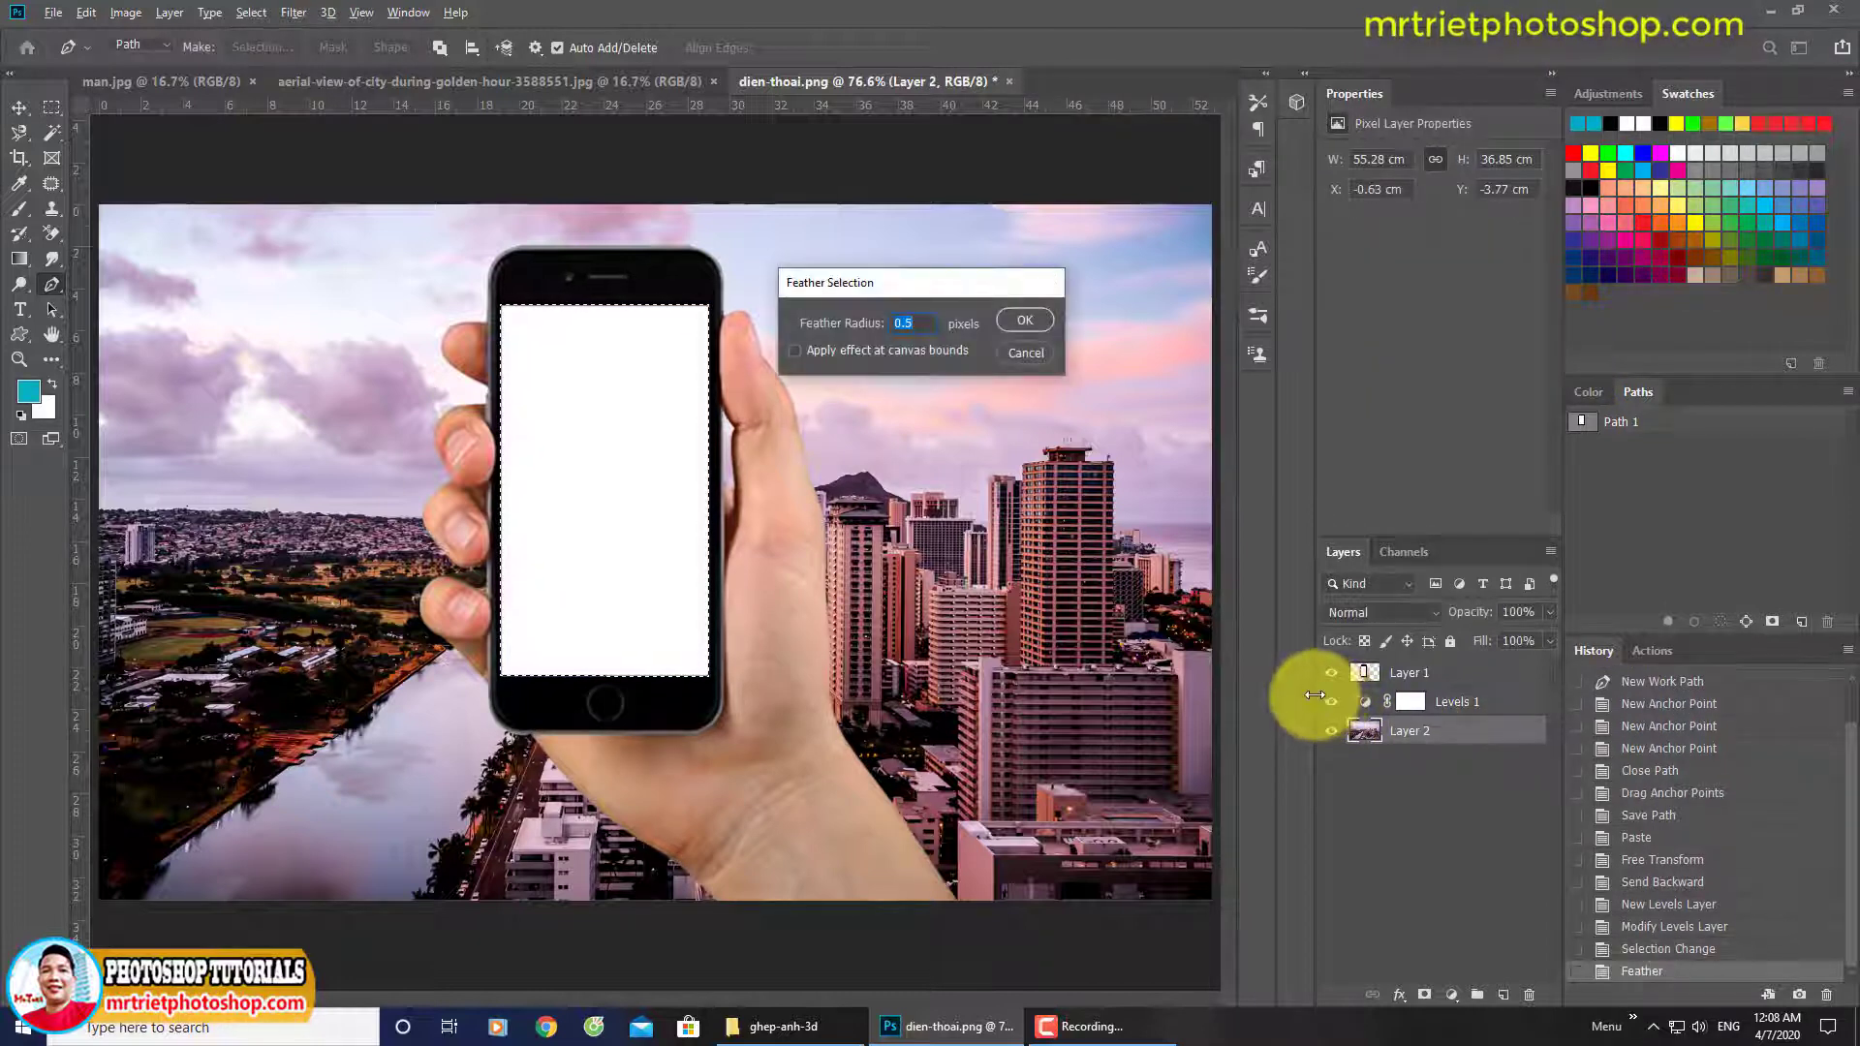
# Copy the selected area of the city layer to a new layer and move it above the phone layer.
pyautogui.hotkey('ctrl', 'j')
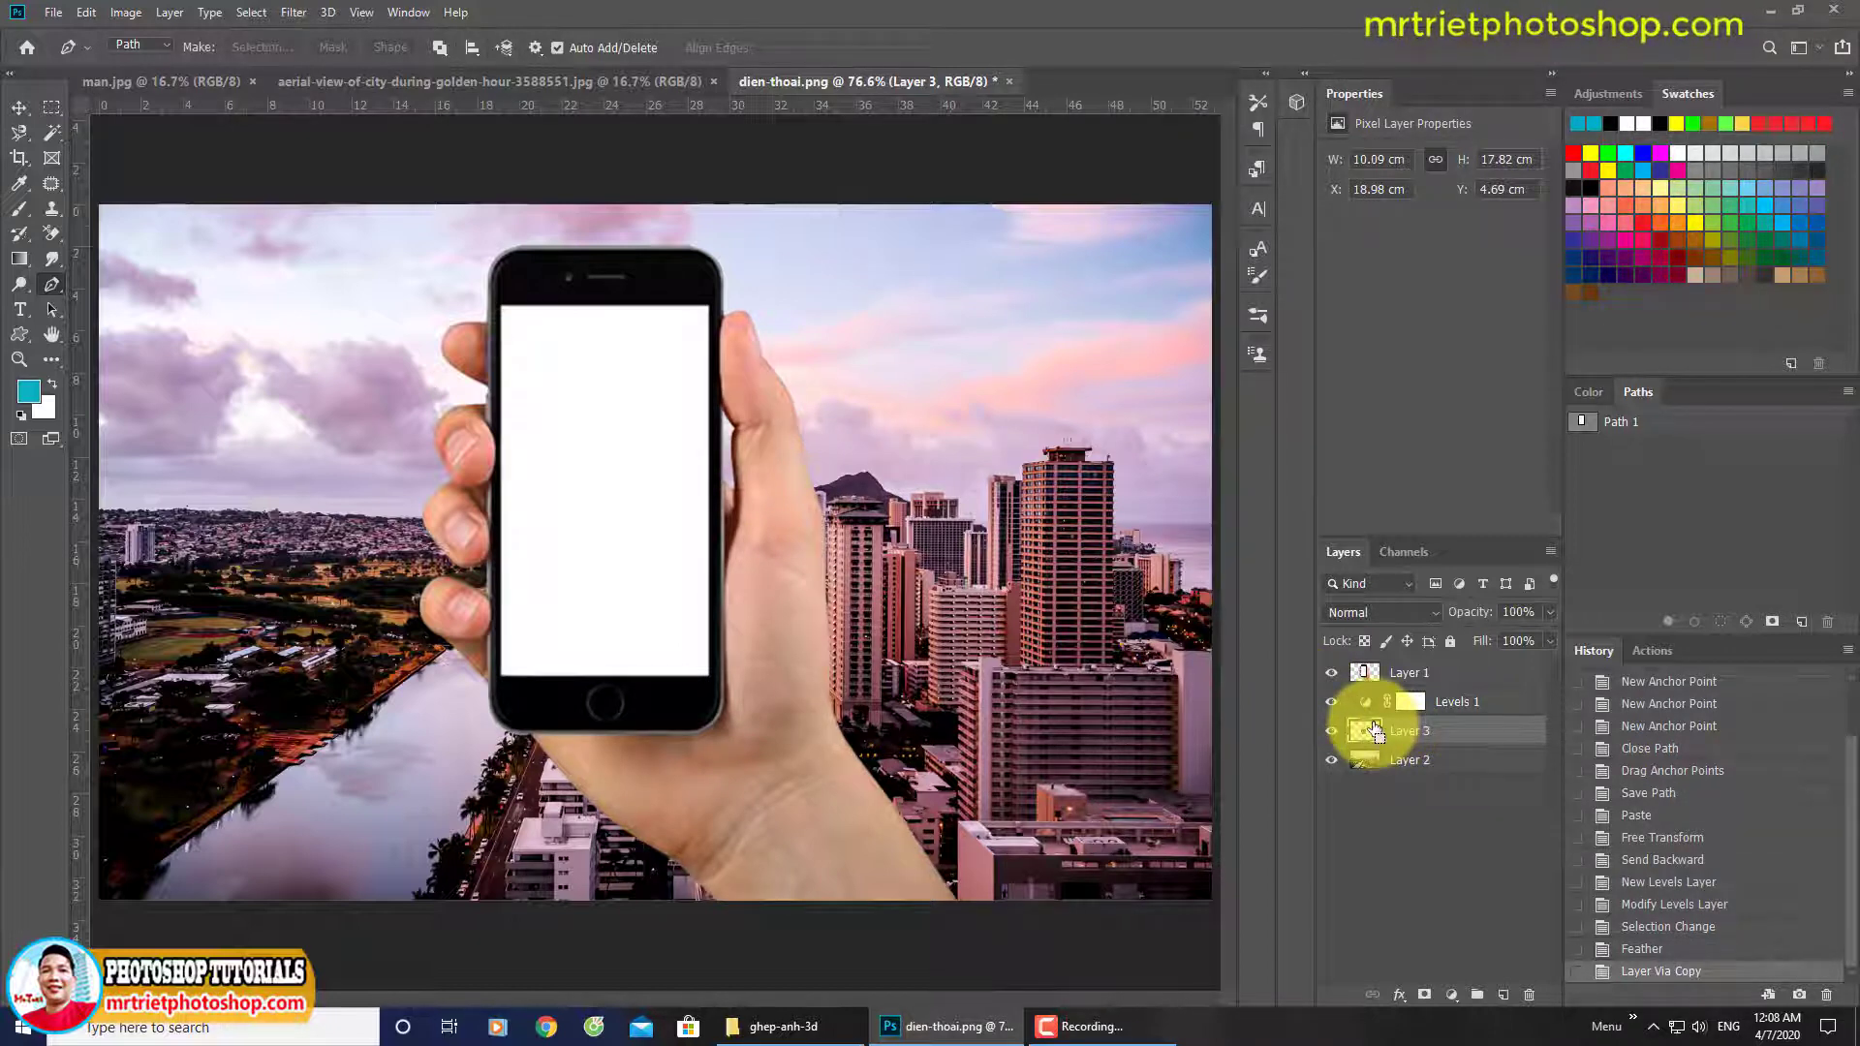
pyautogui.hotkey('ctrl', ']')
pyautogui.hotkey('ctrl', ']')
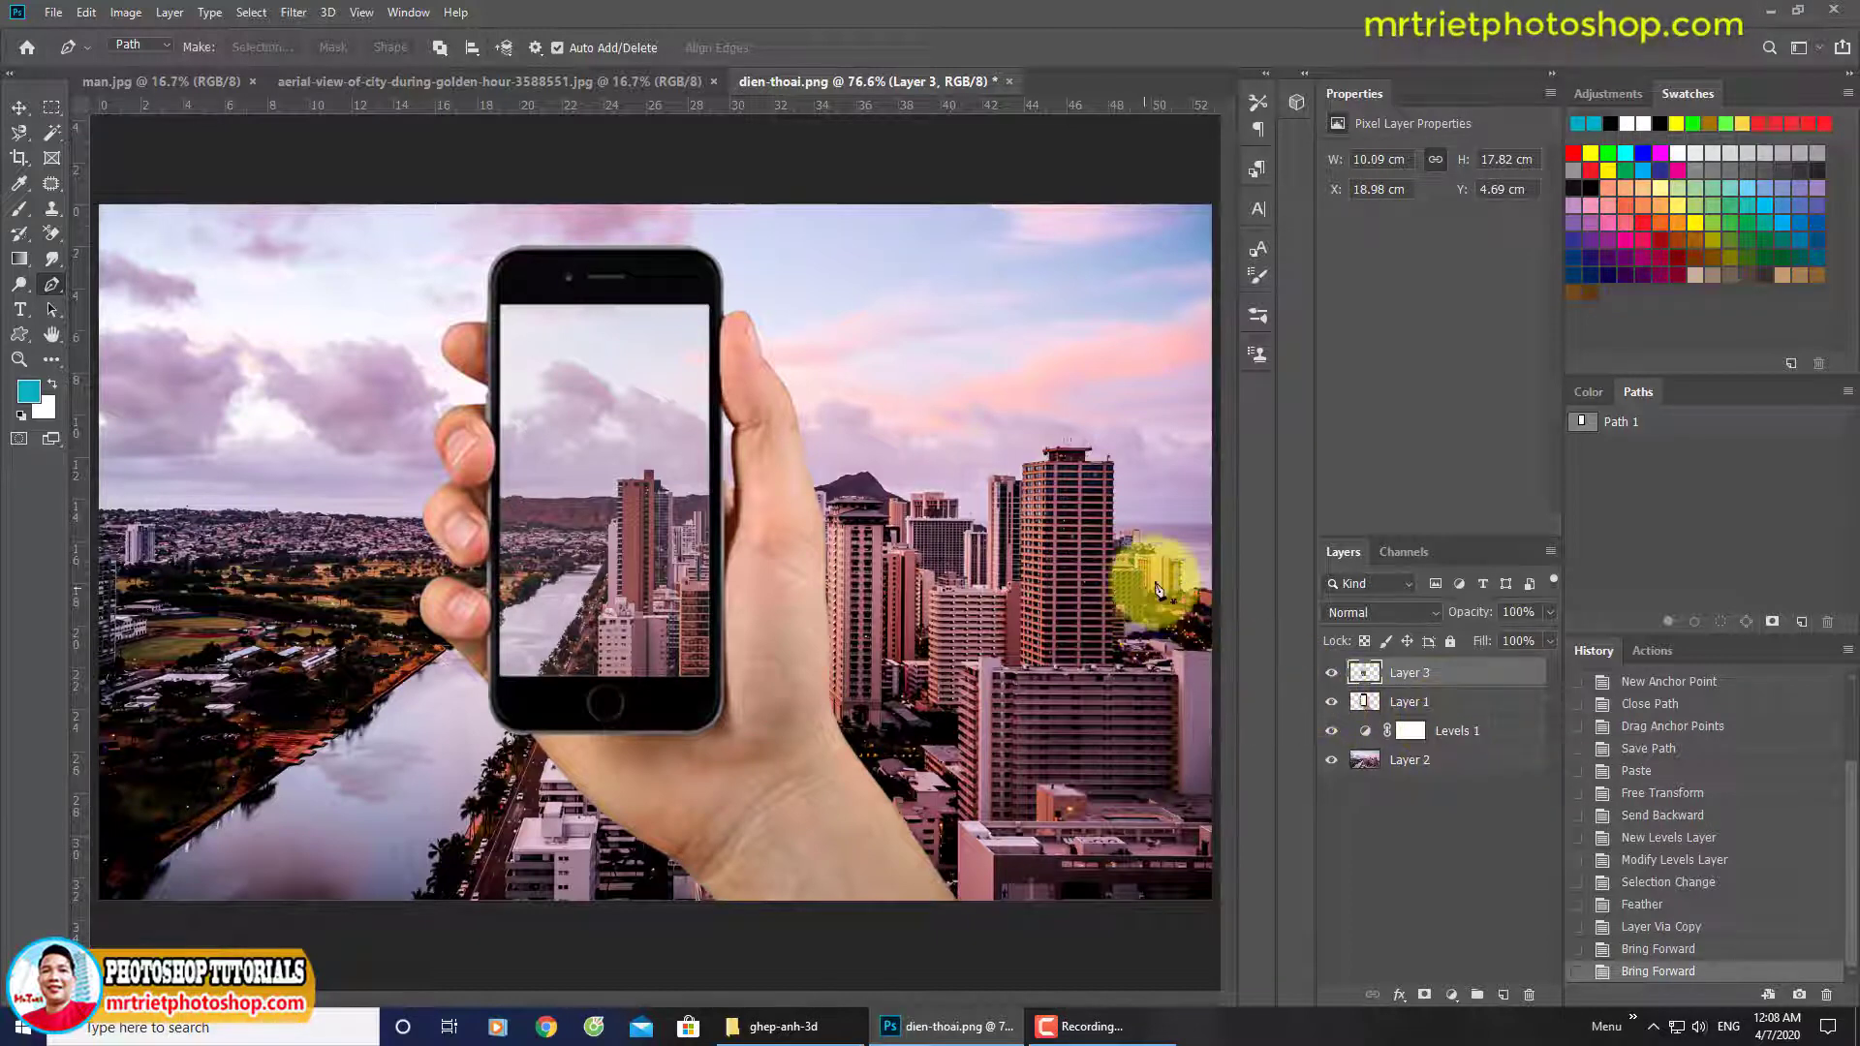
# Apply a Levels adjustment to the phone-screen city layer with input levels 6, 1.00 and 255.
pyautogui.hotkey('ctrl', 'l')
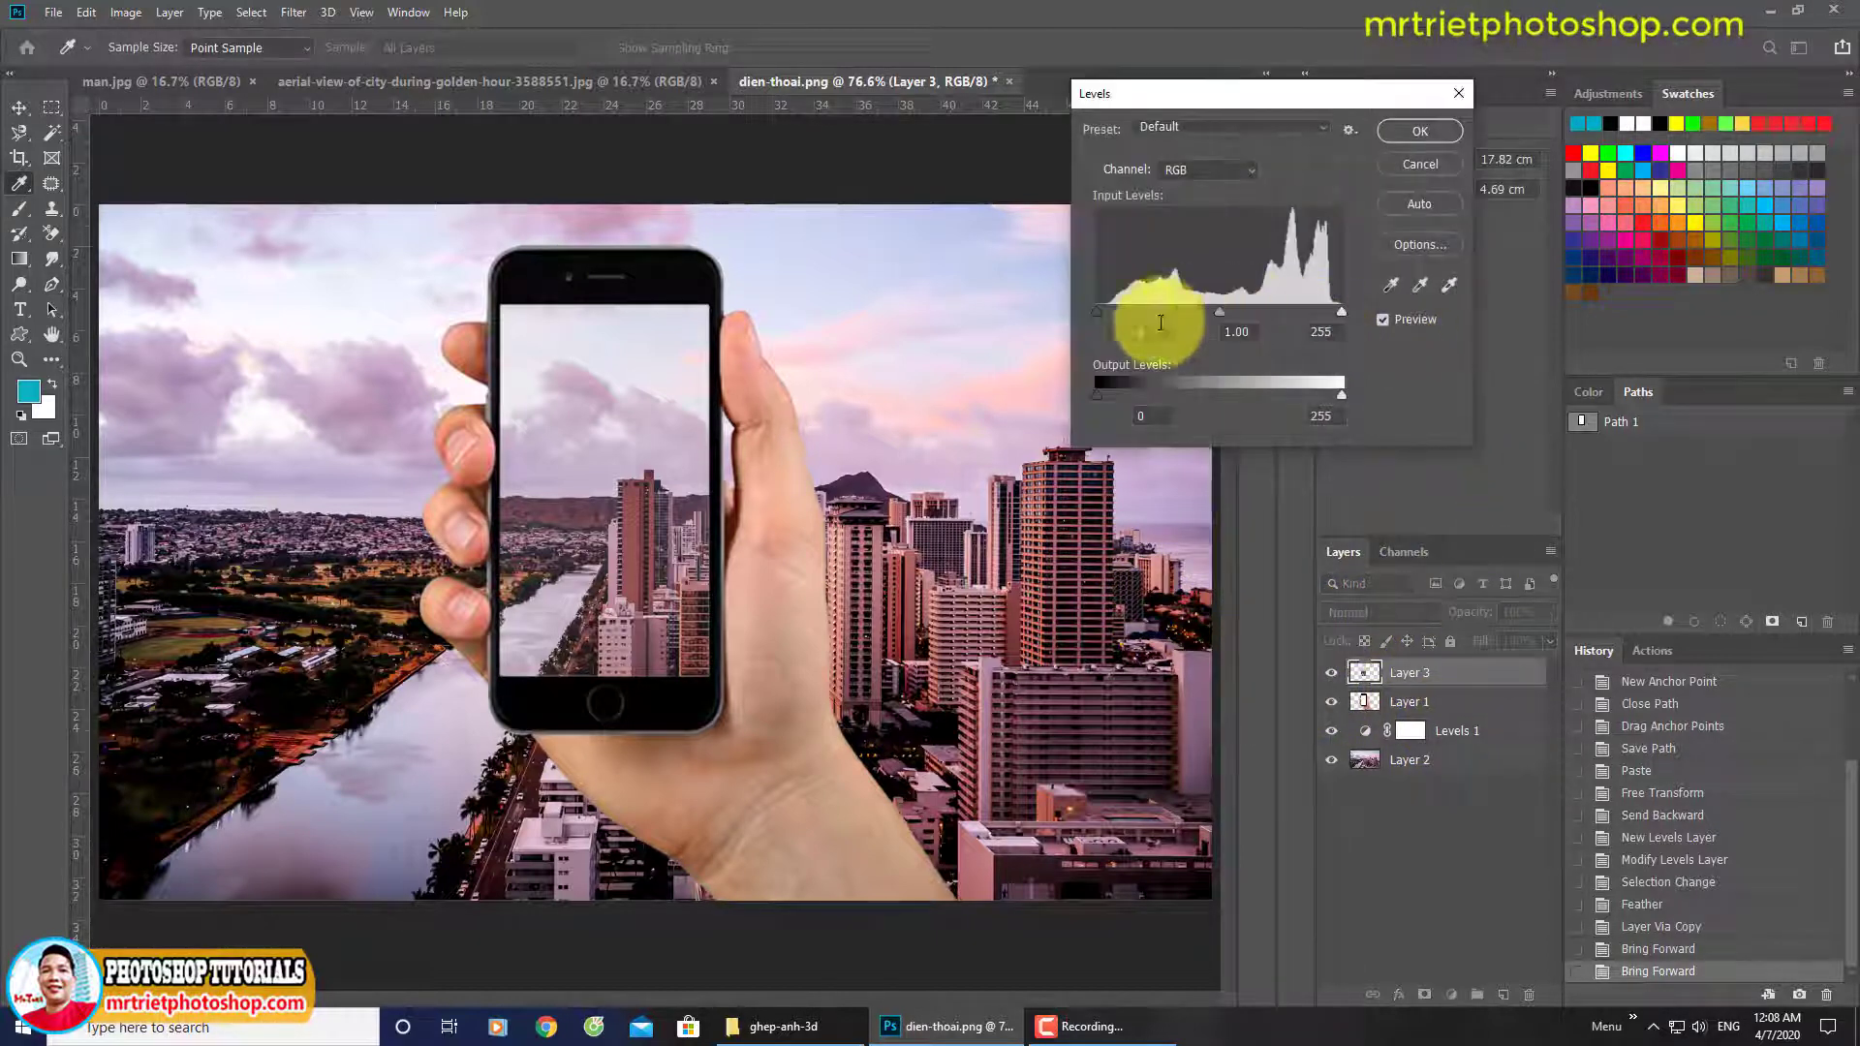
pyautogui.moveTo(1112, 310); pyautogui.dragTo(1102, 308)
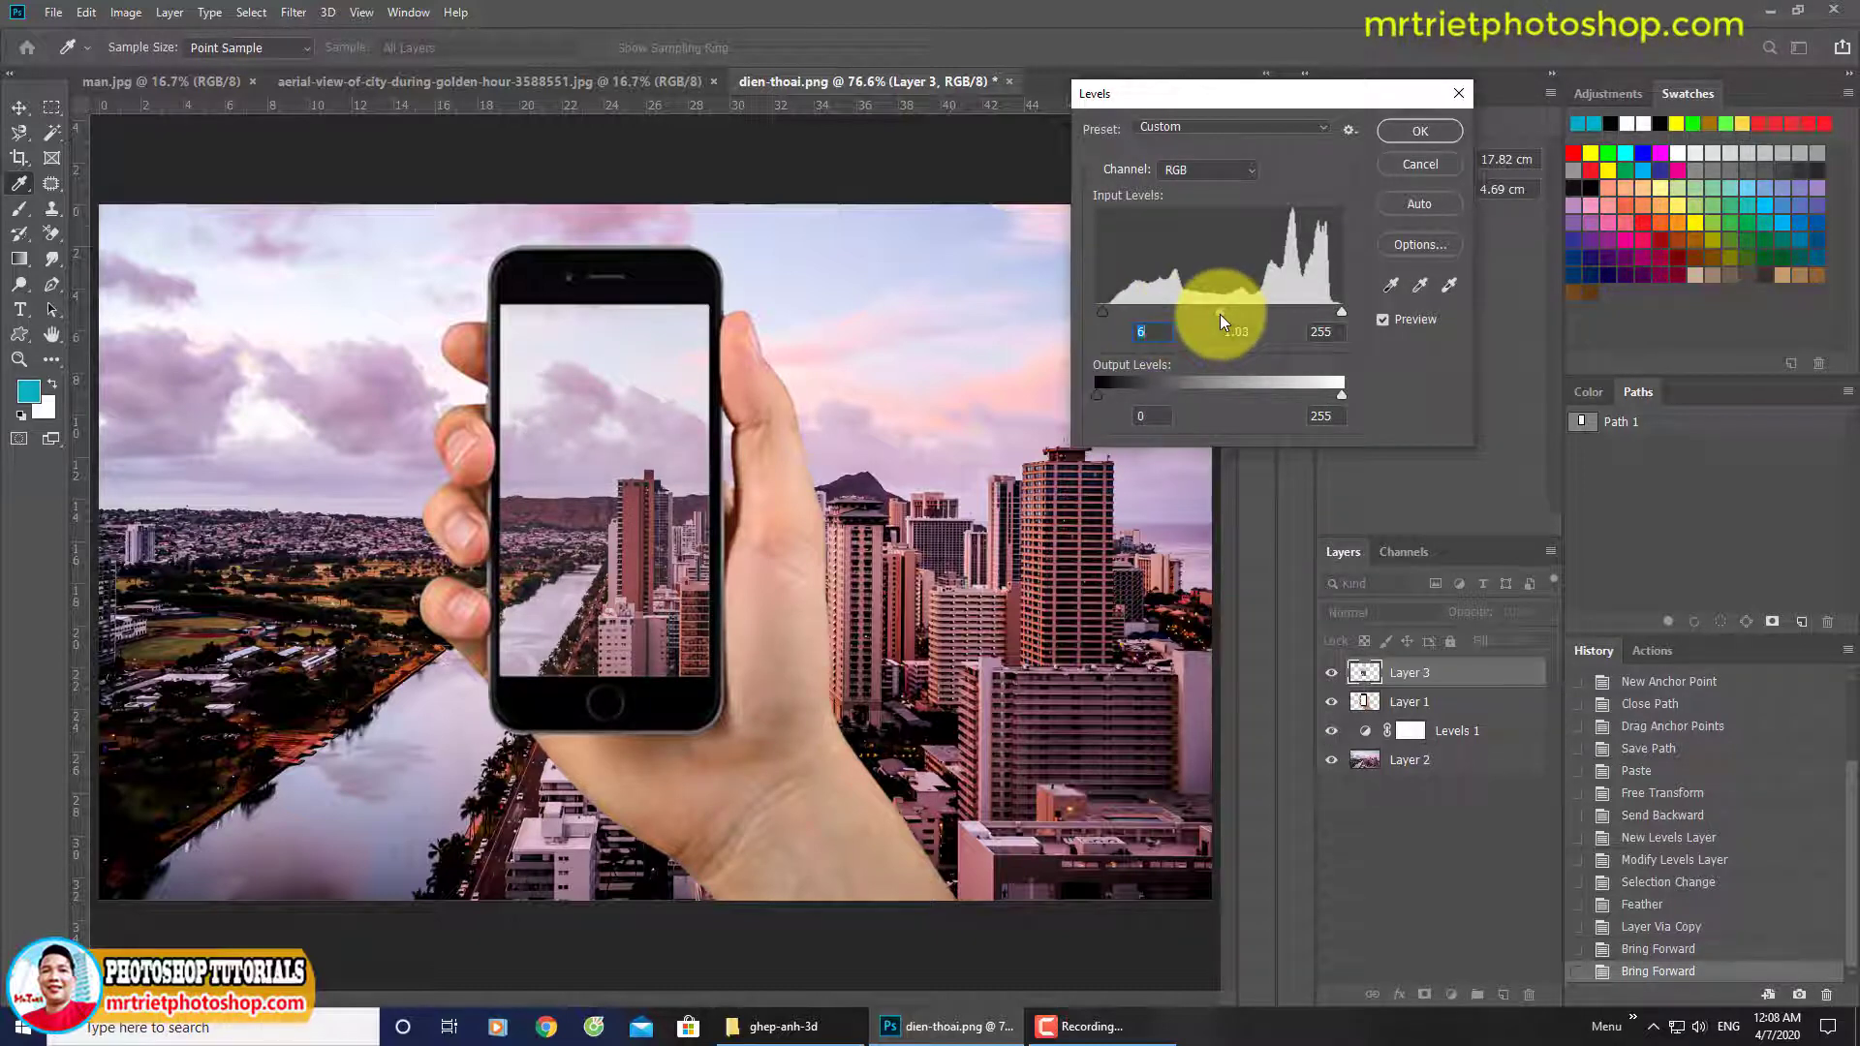
pyautogui.moveTo(1220, 314); pyautogui.dragTo(1212, 312)
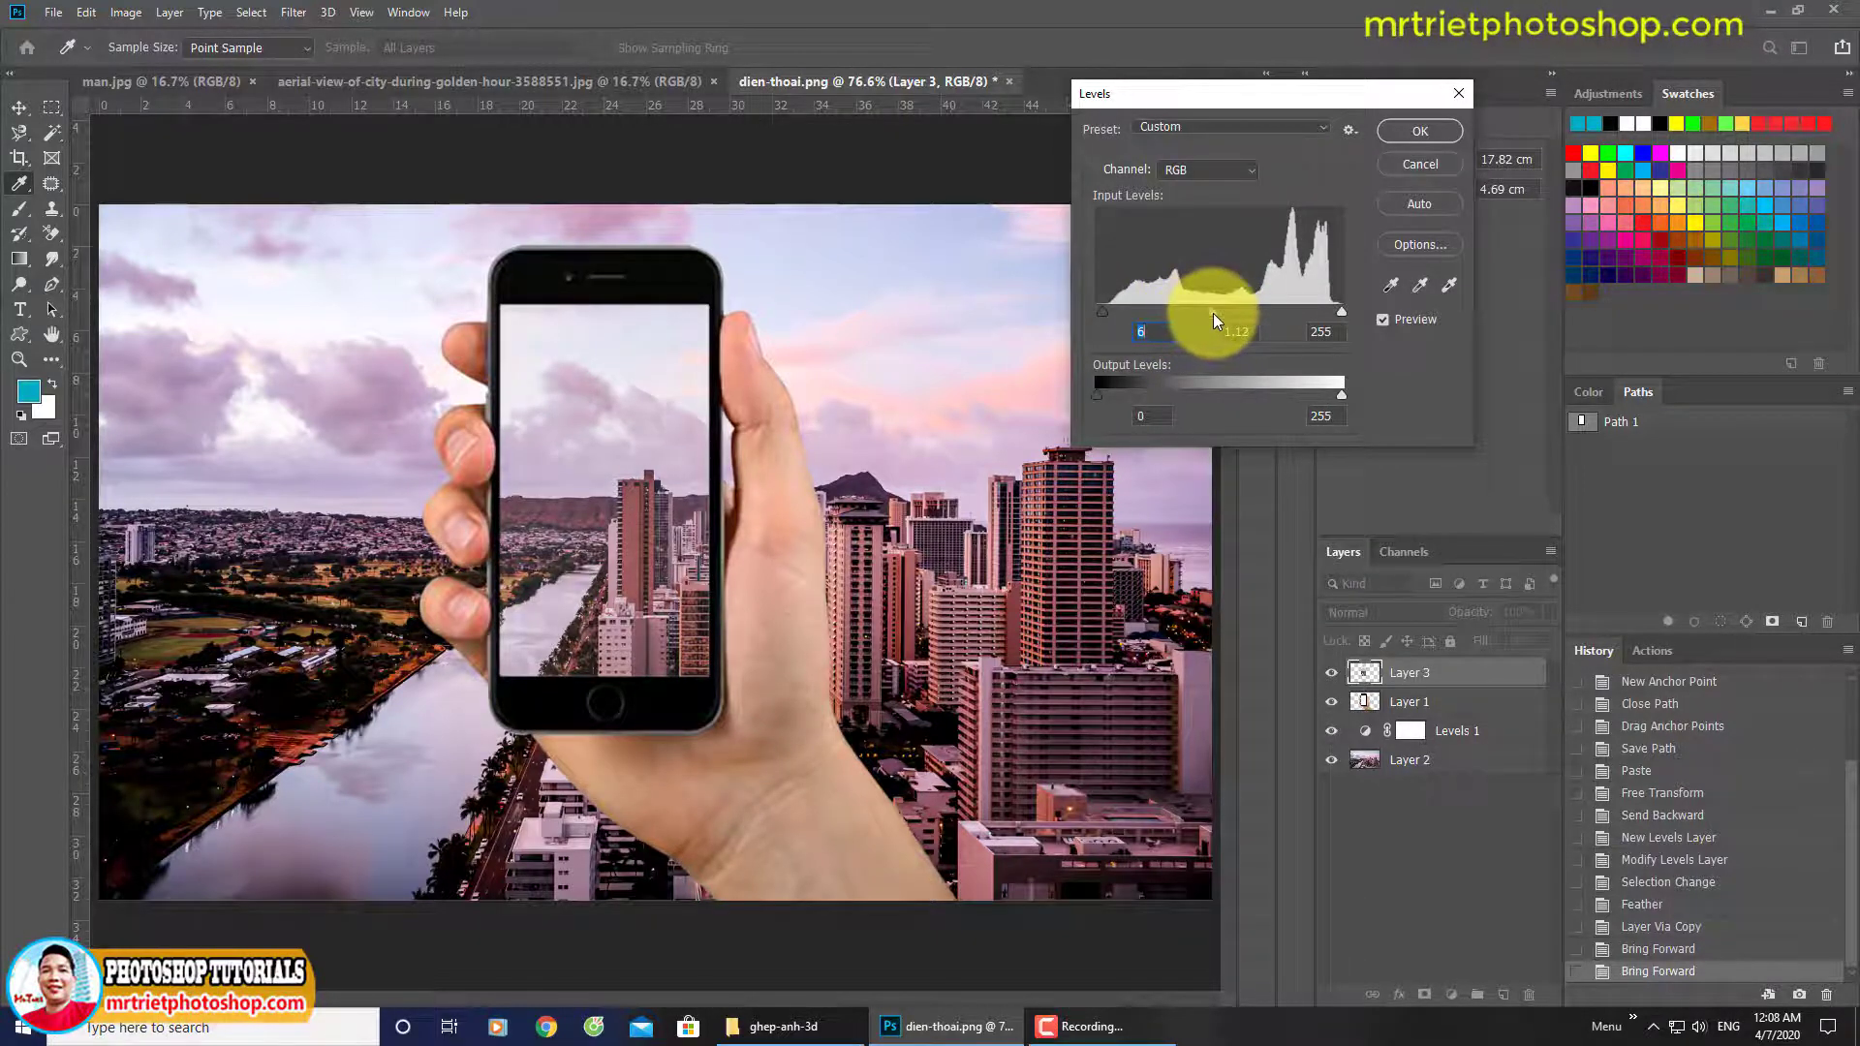
pyautogui.click(1215, 312)
pyautogui.moveTo(1341, 312); pyautogui.dragTo(1335, 309)
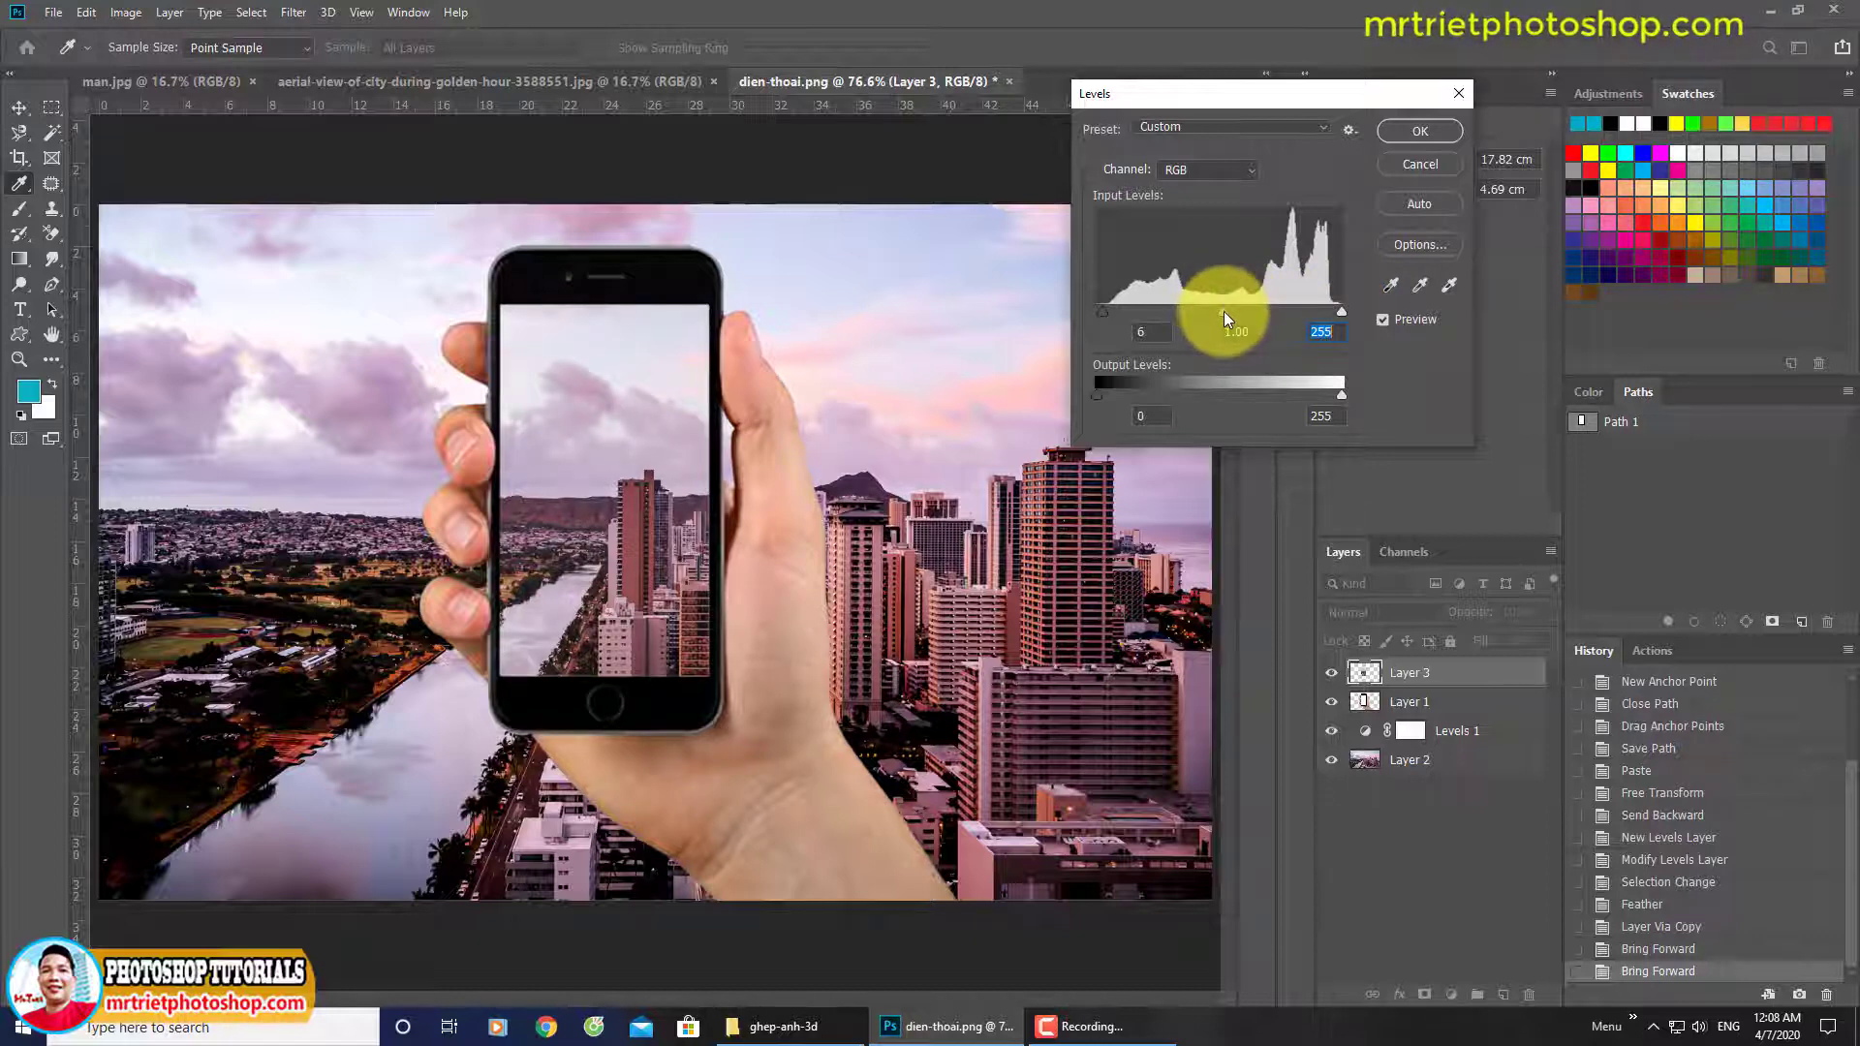
pyautogui.press('Return')
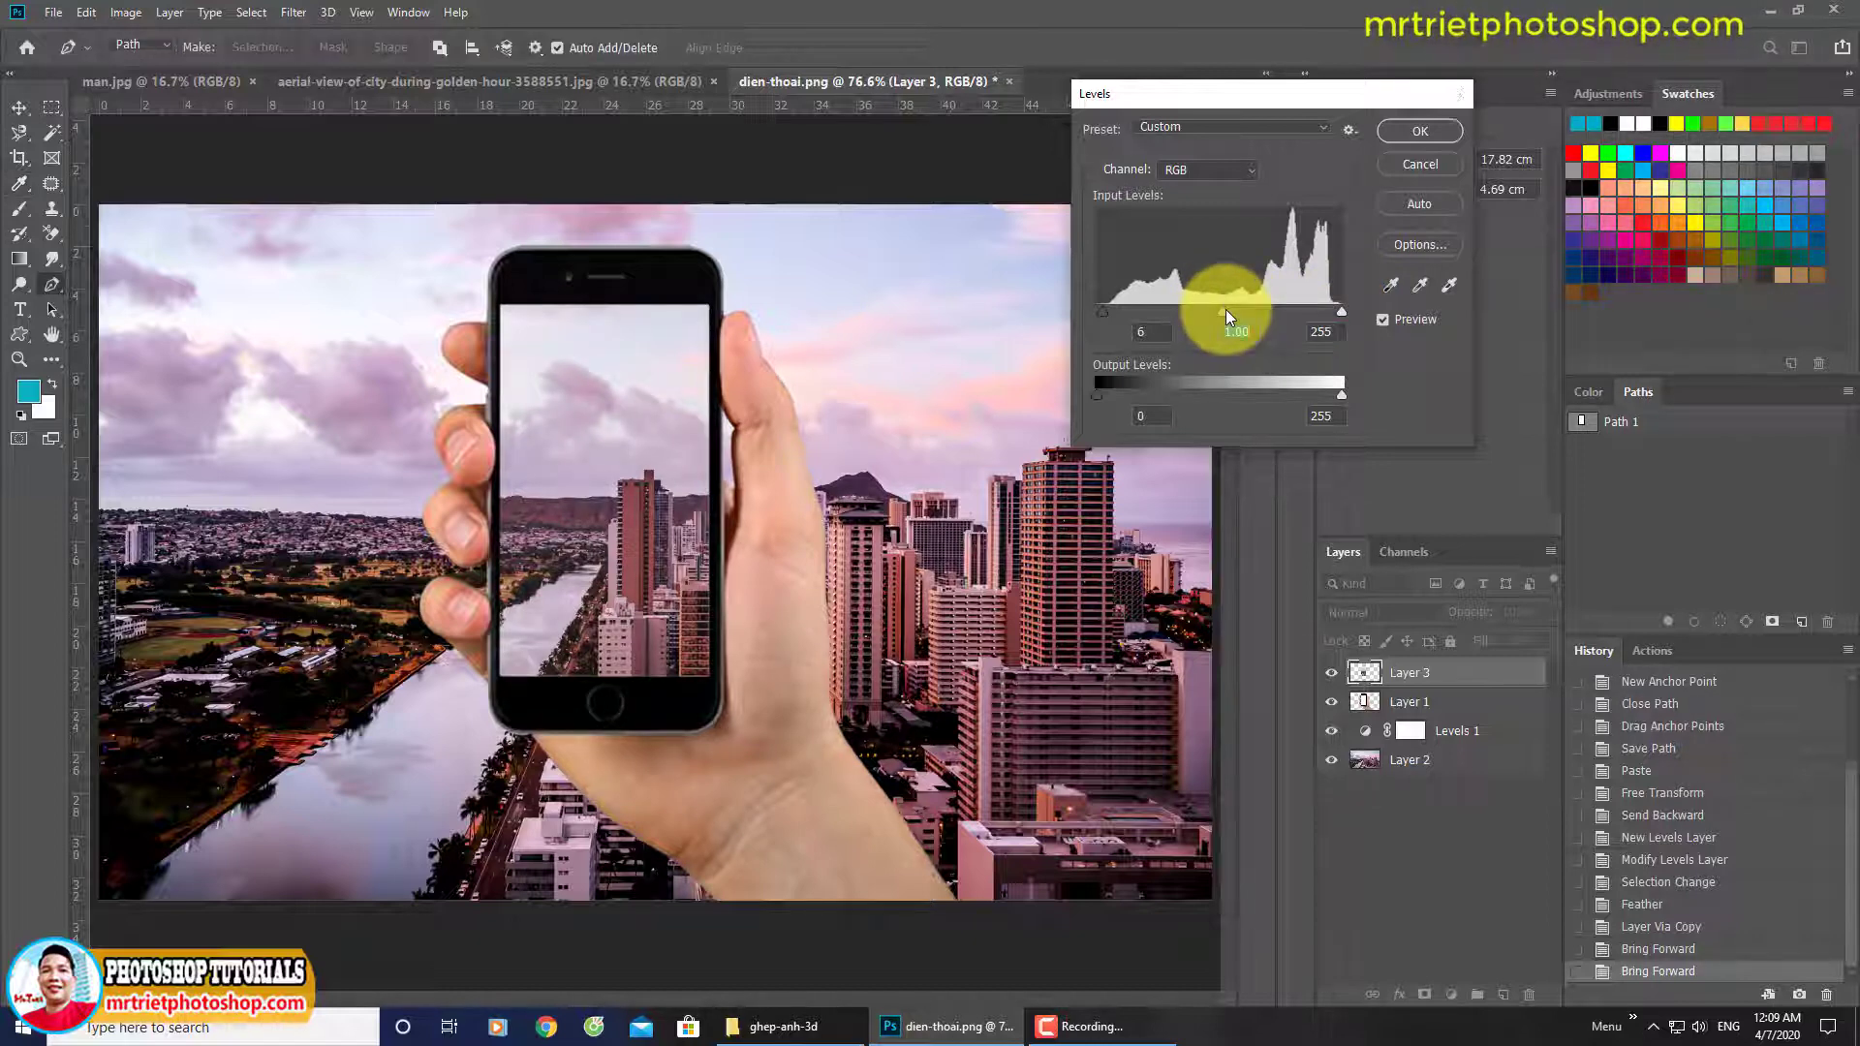
pyautogui.press('p')
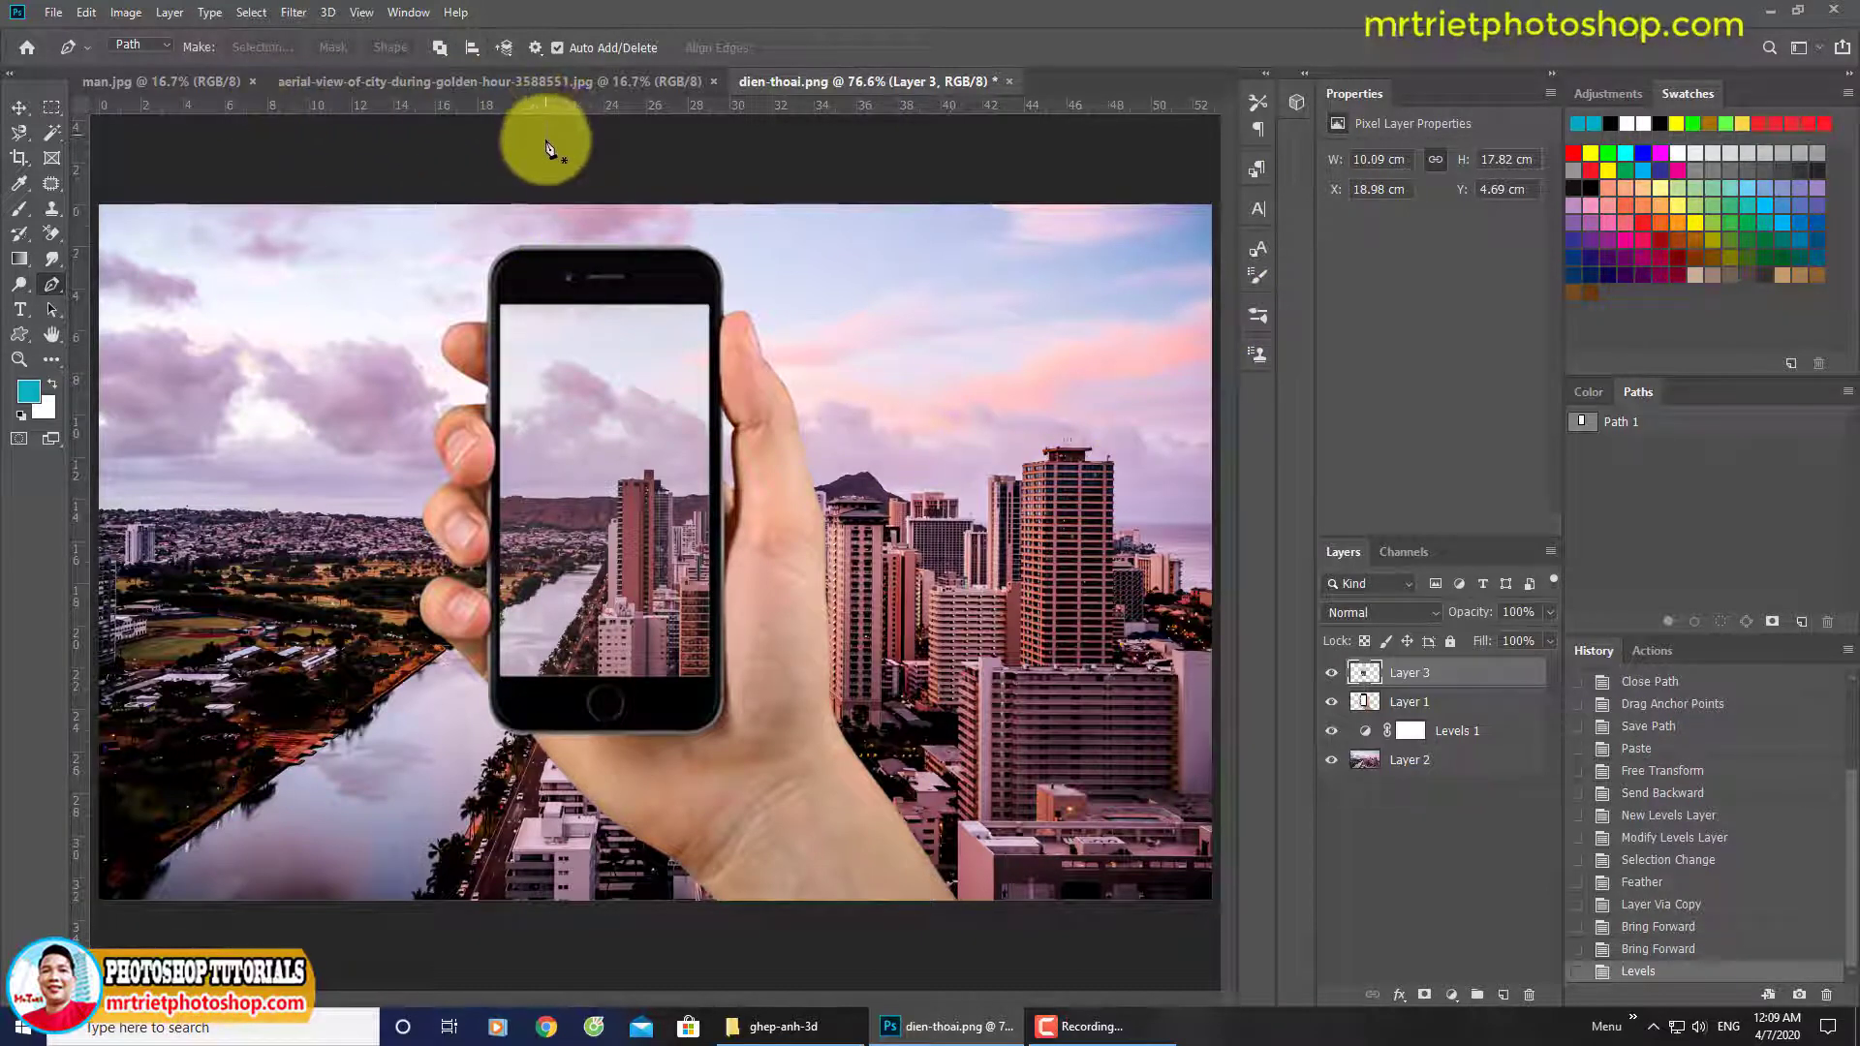
# Resize the man.jpg skateboarder photo to 1500 pixels wide, keeping its proportions.
pyautogui.click(227, 84)
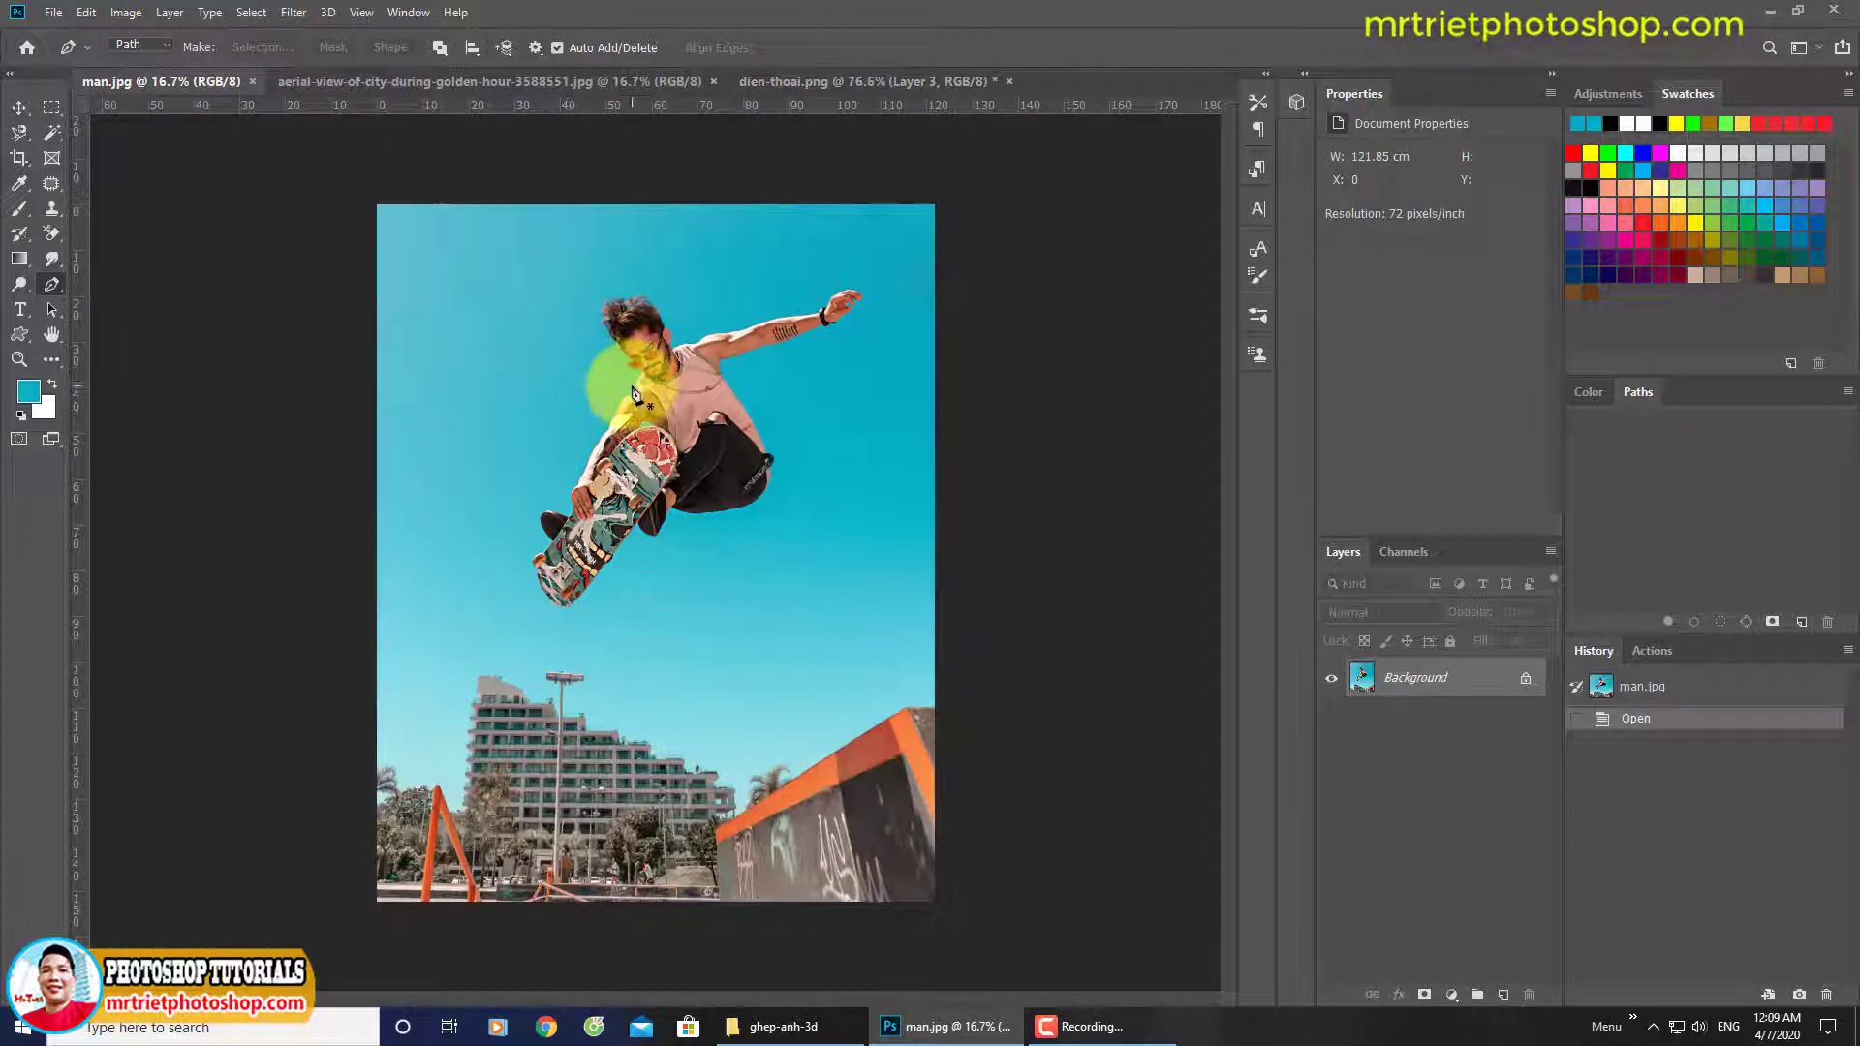
pyautogui.hotkey('ctrl', 'alt', 'i')
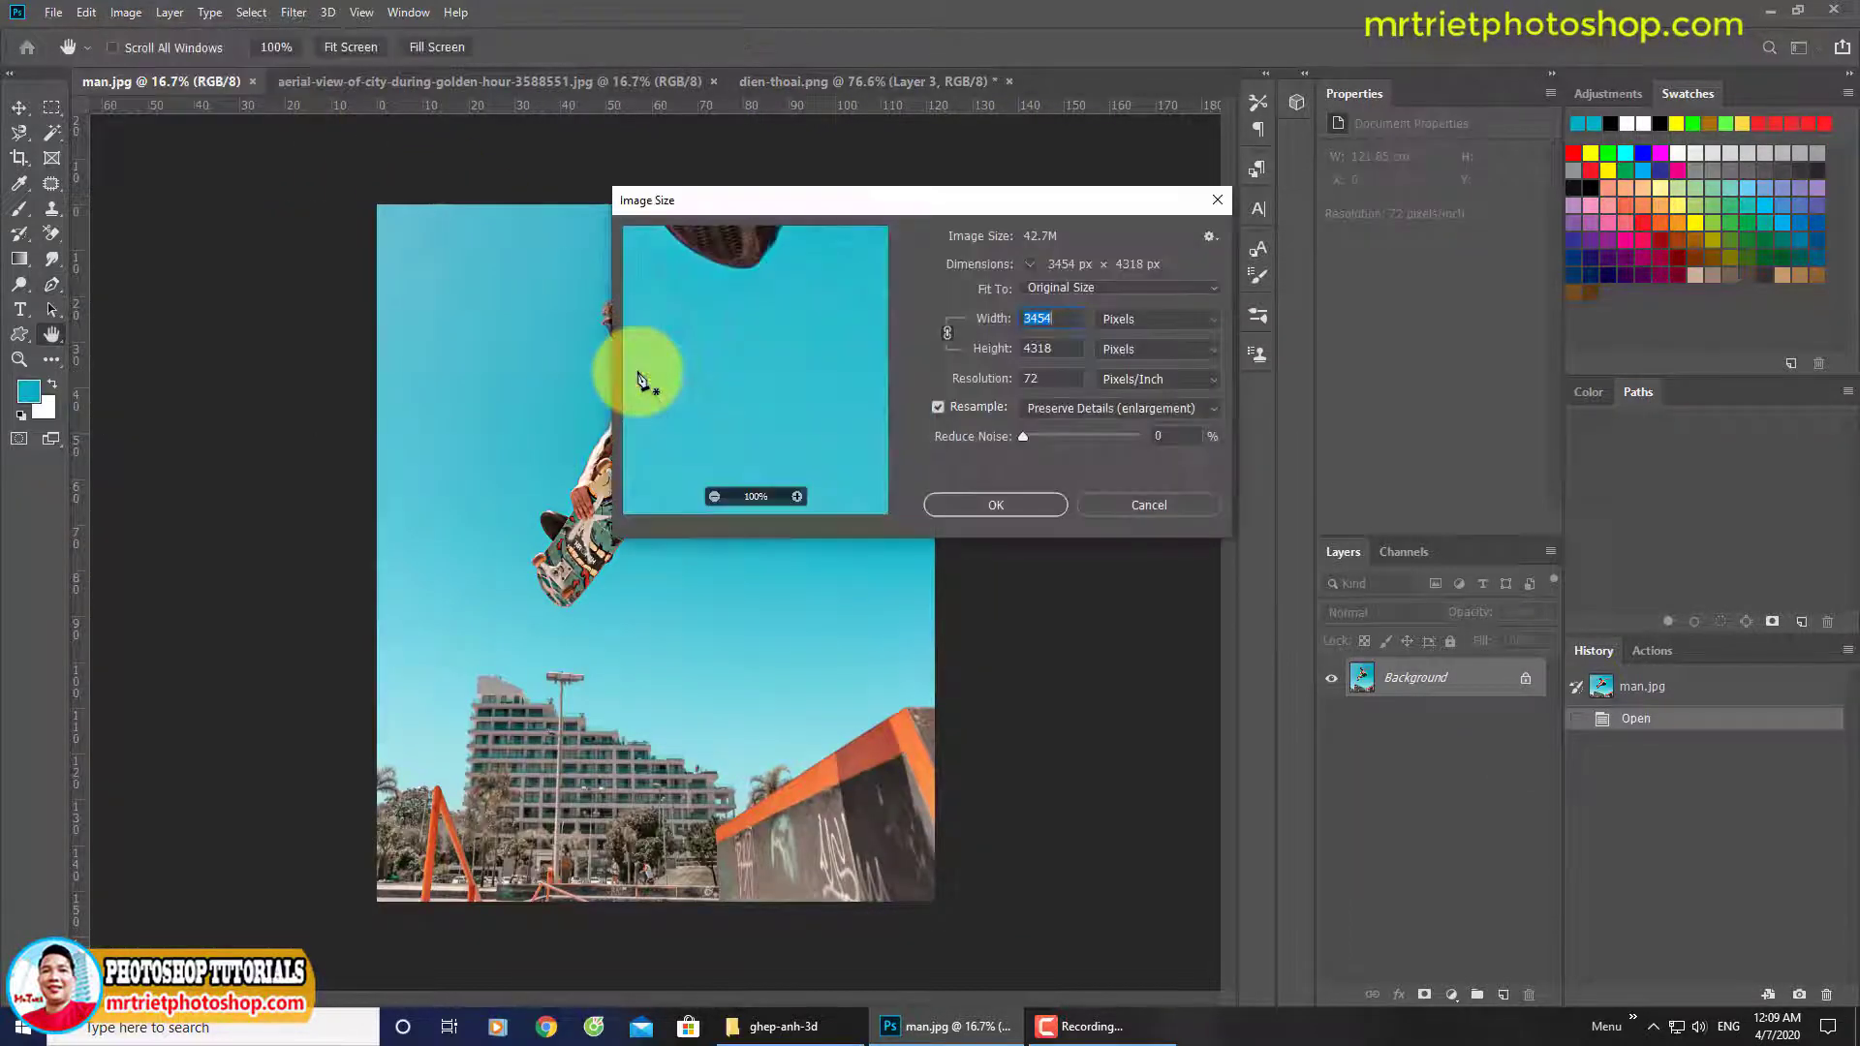
pyautogui.write('1500')
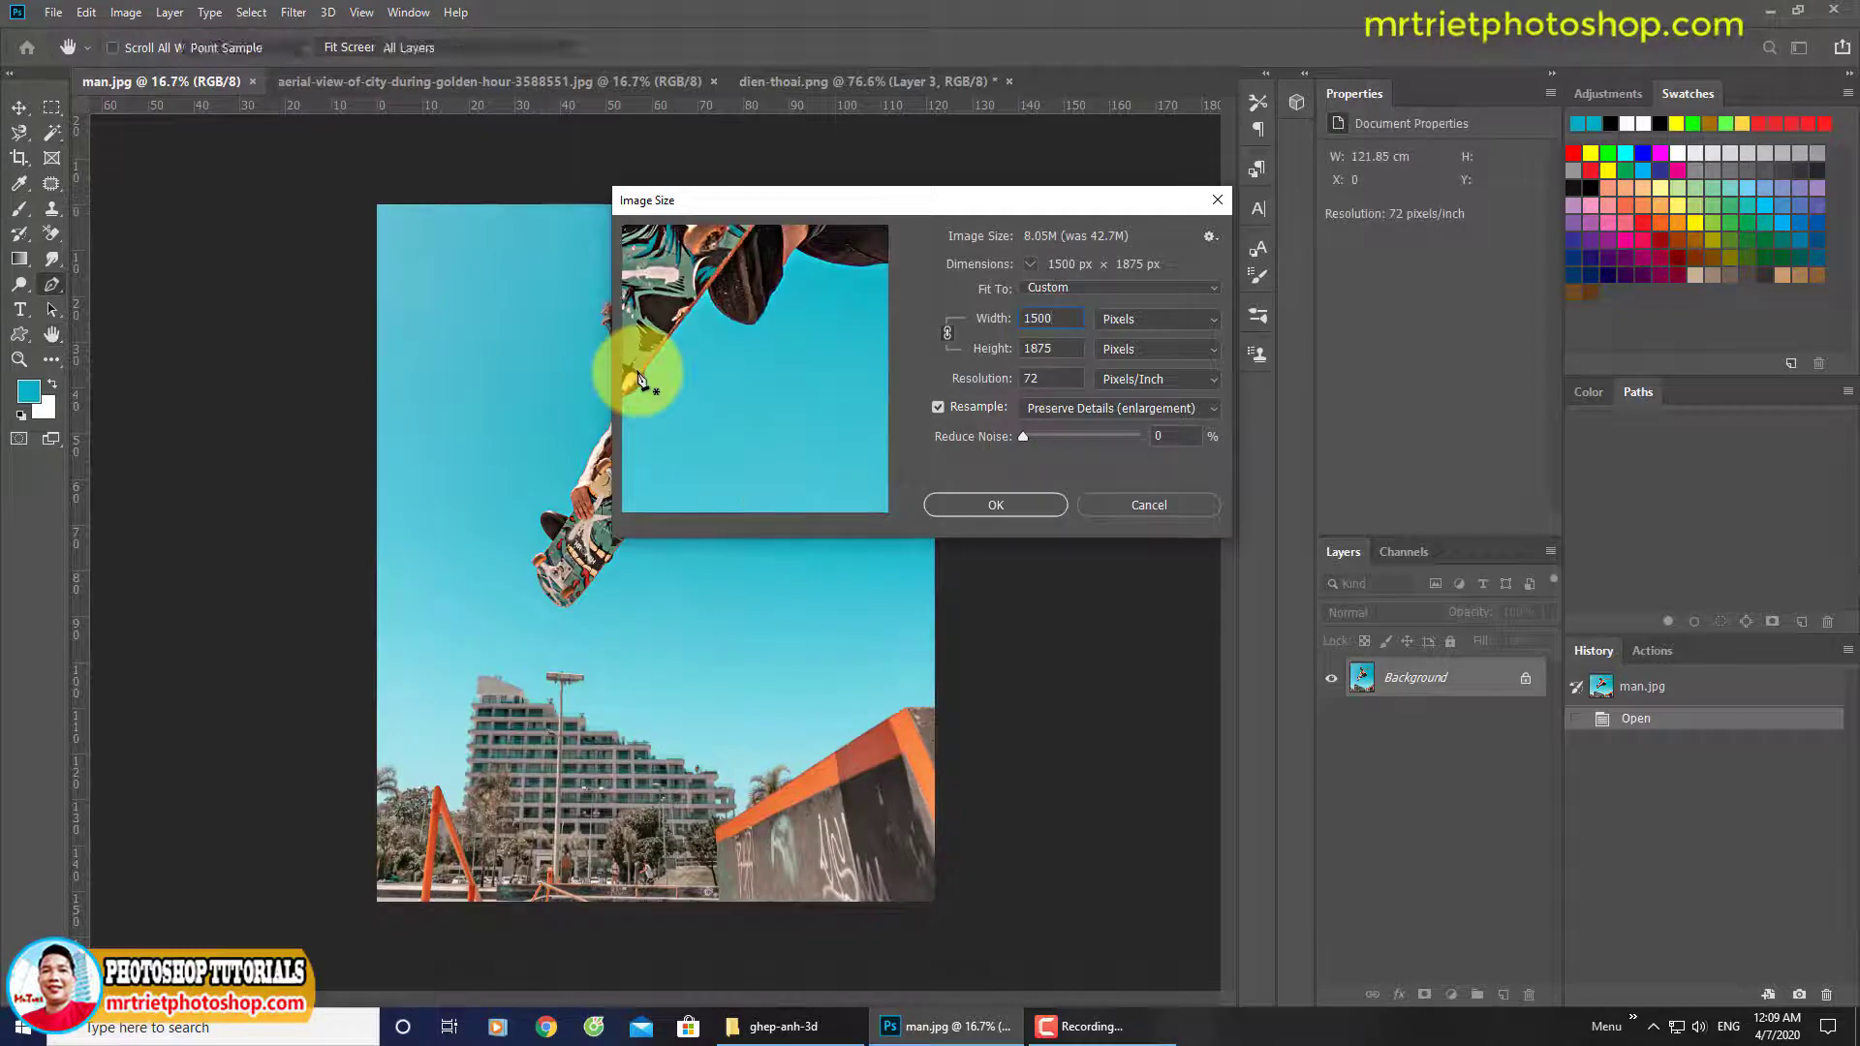
pyautogui.press('Return')
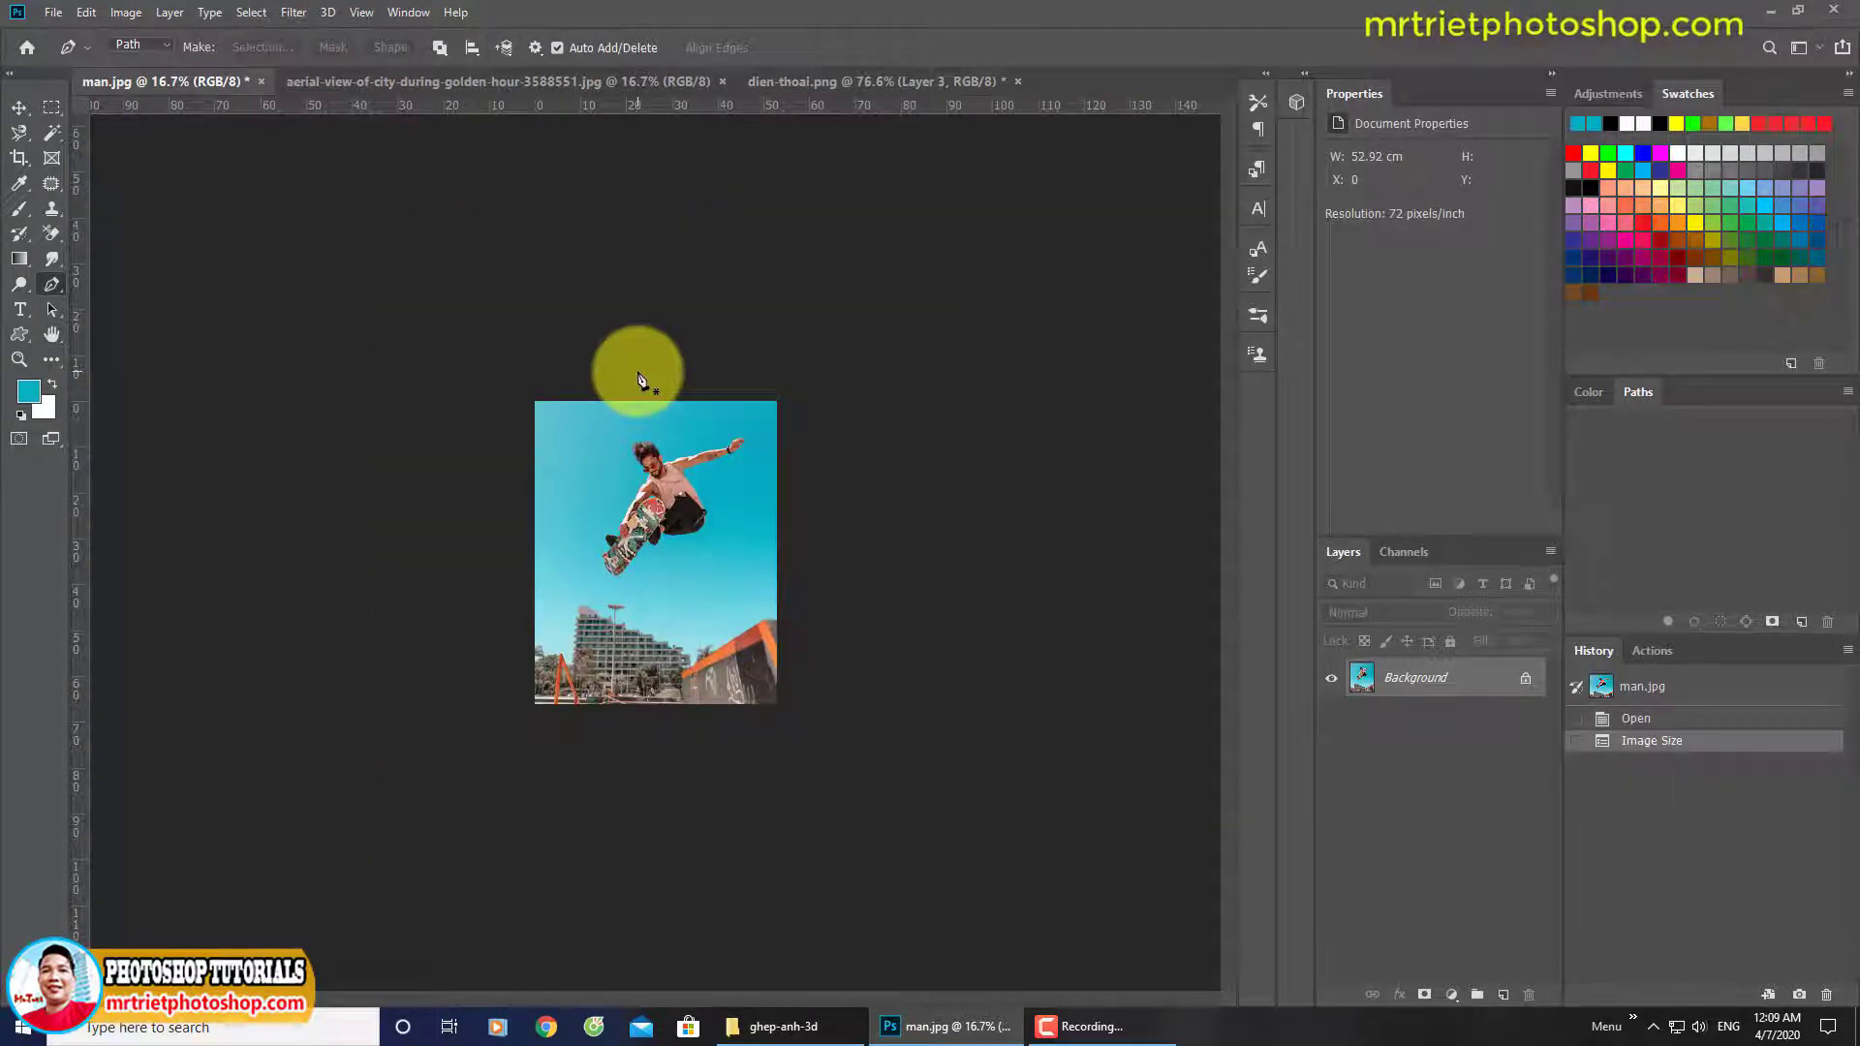
# Select the whole man.jpg canvas and close the aerial city photo document.
pyautogui.hotkey('ctrl', 'a')
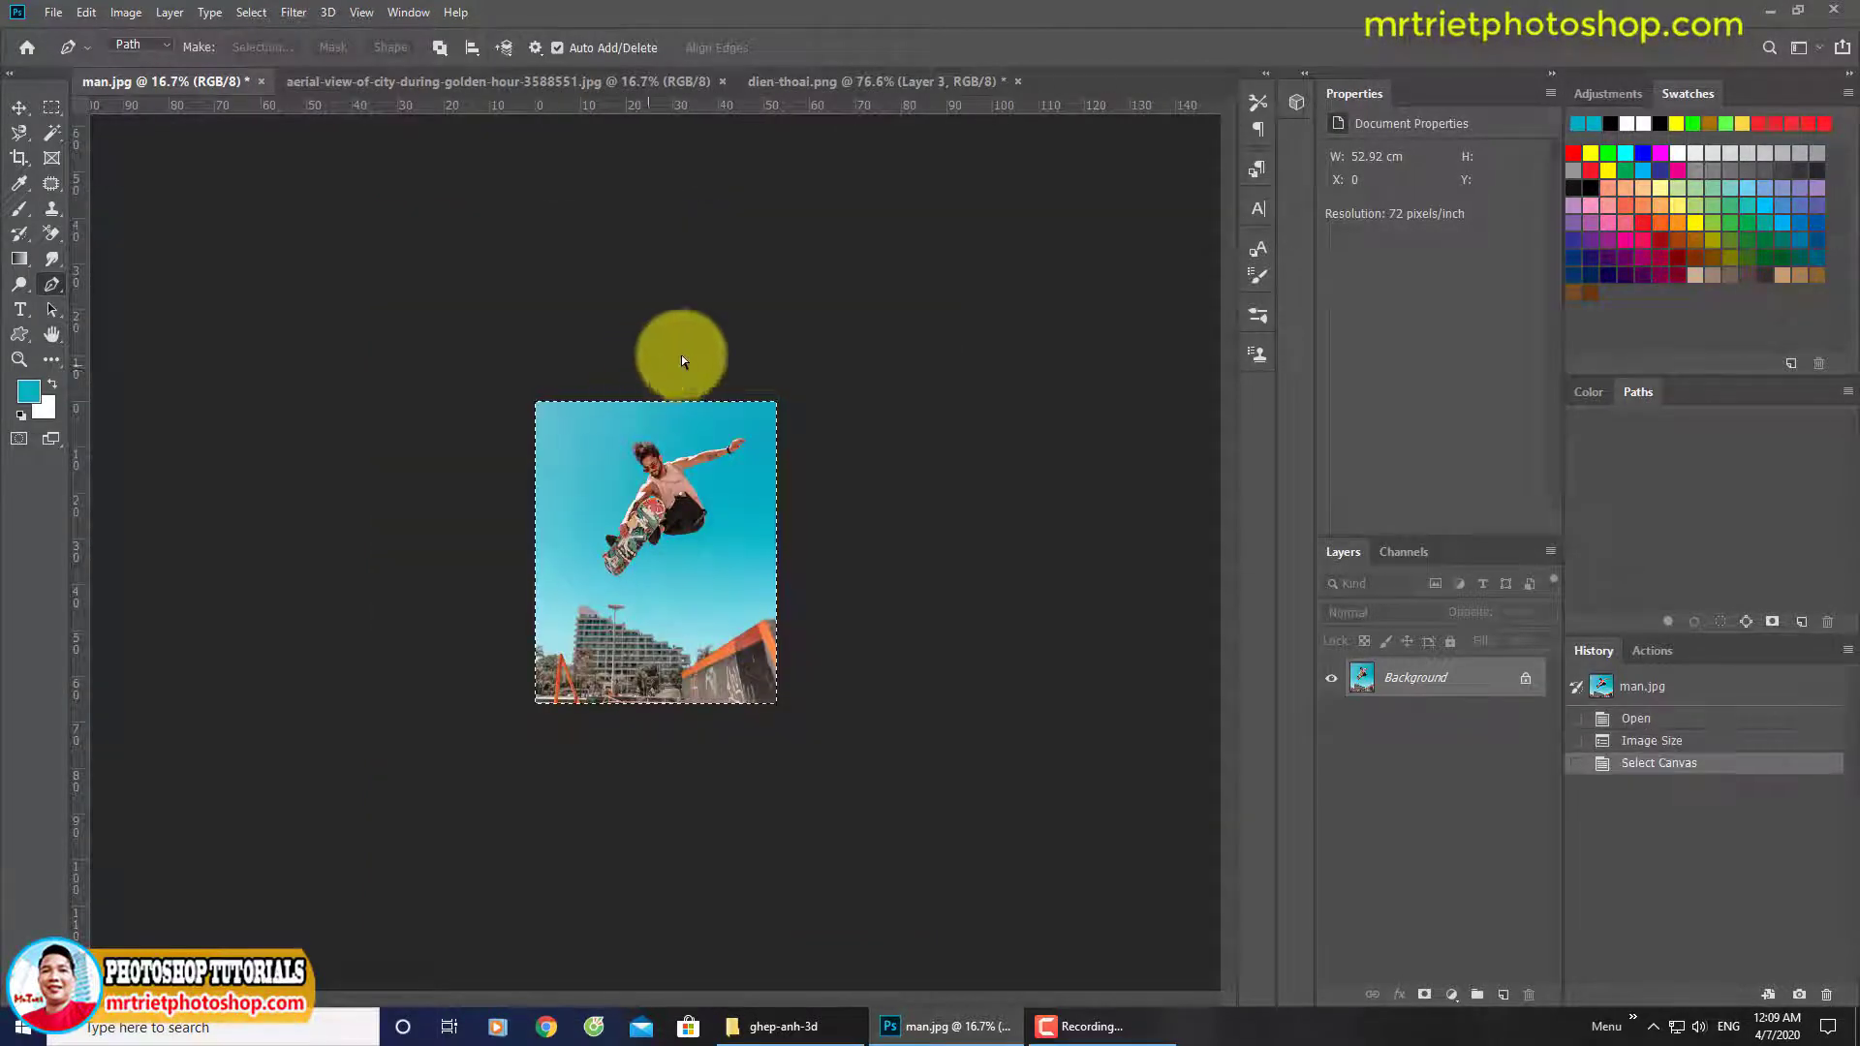
pyautogui.click(584, 82)
pyautogui.hotkey('ctrl', 'a')
pyautogui.click(810, 81)
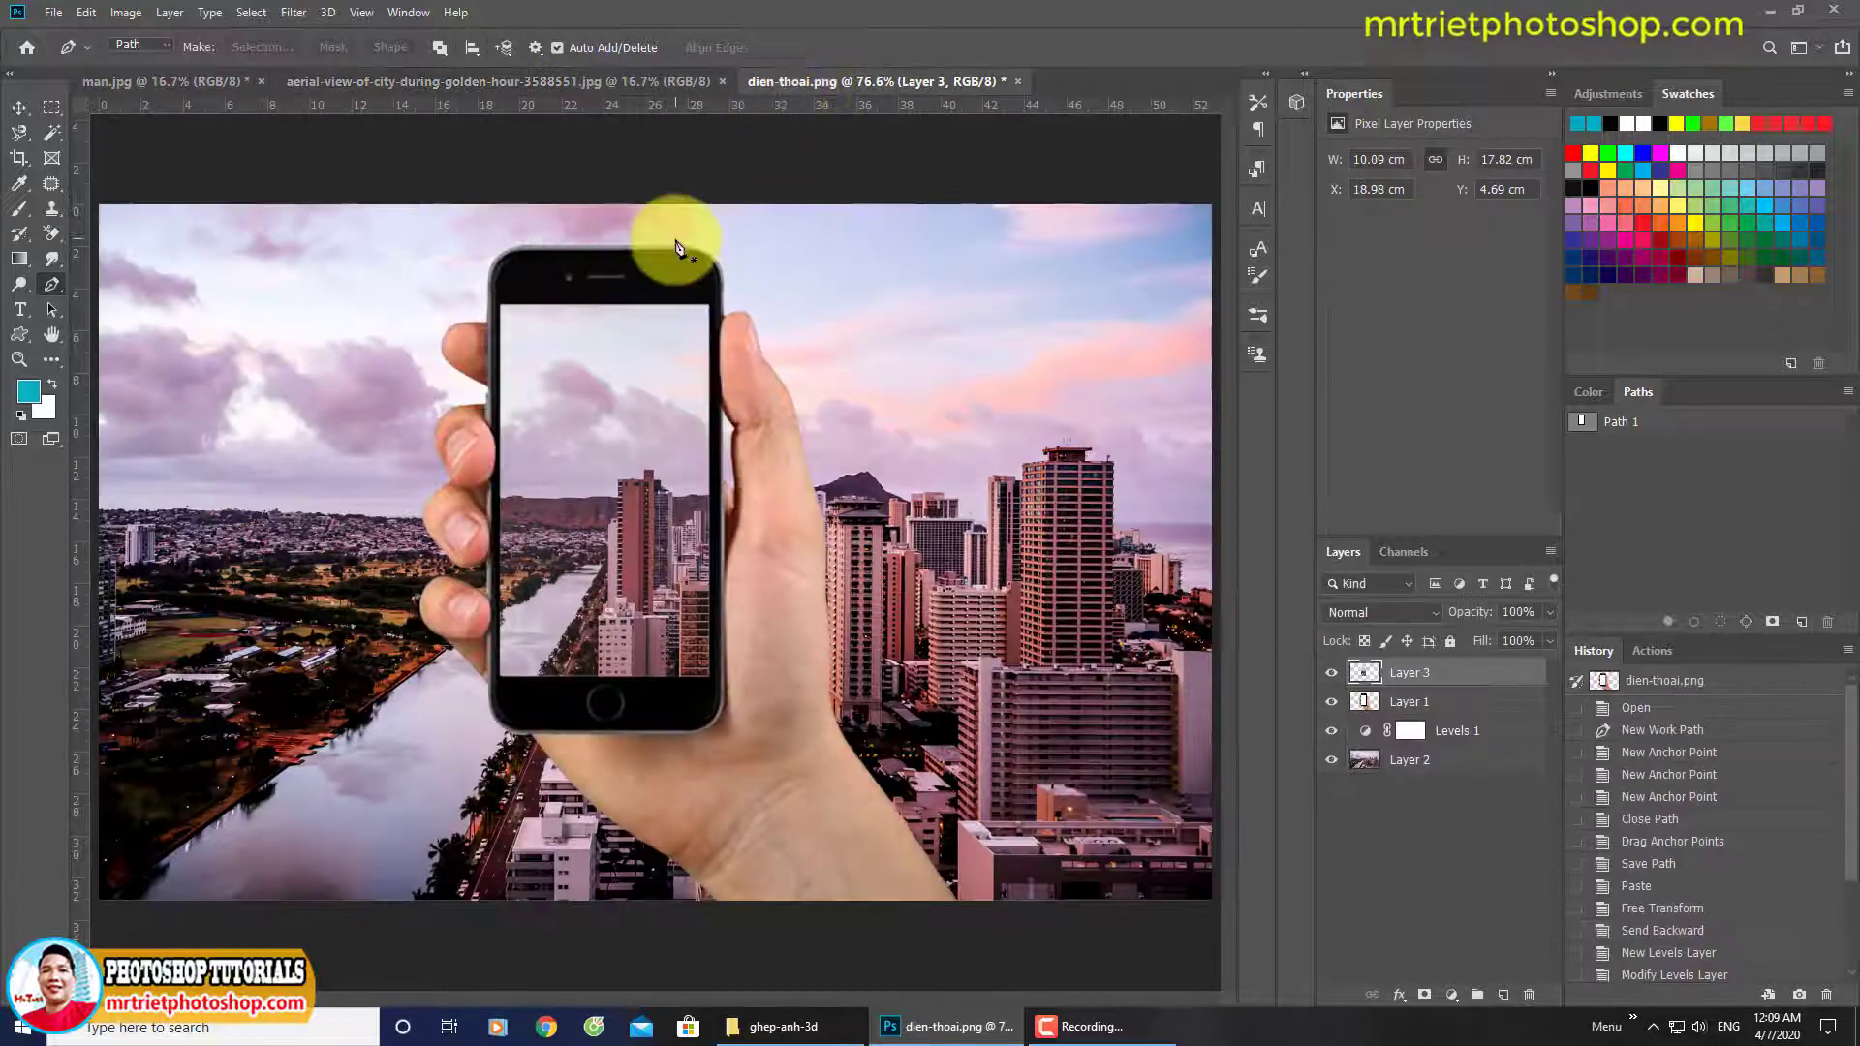
pyautogui.click(387, 83)
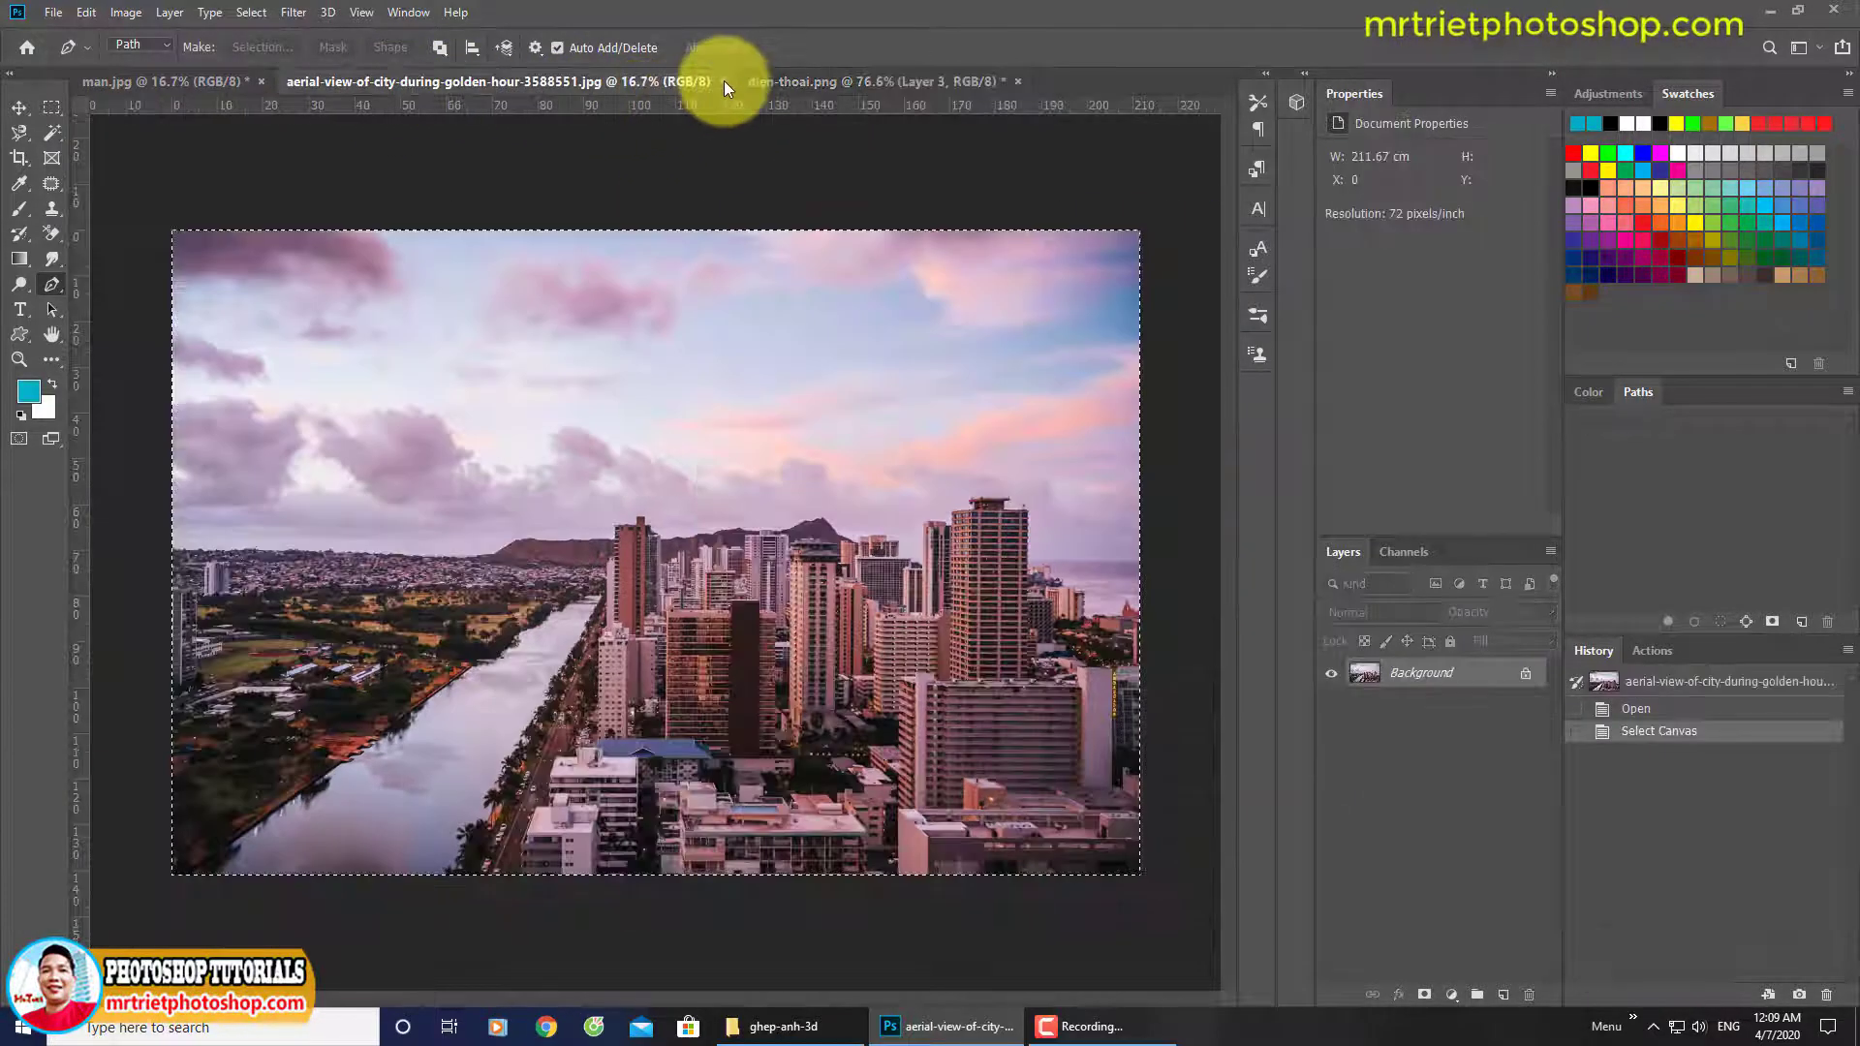
pyautogui.click(723, 82)
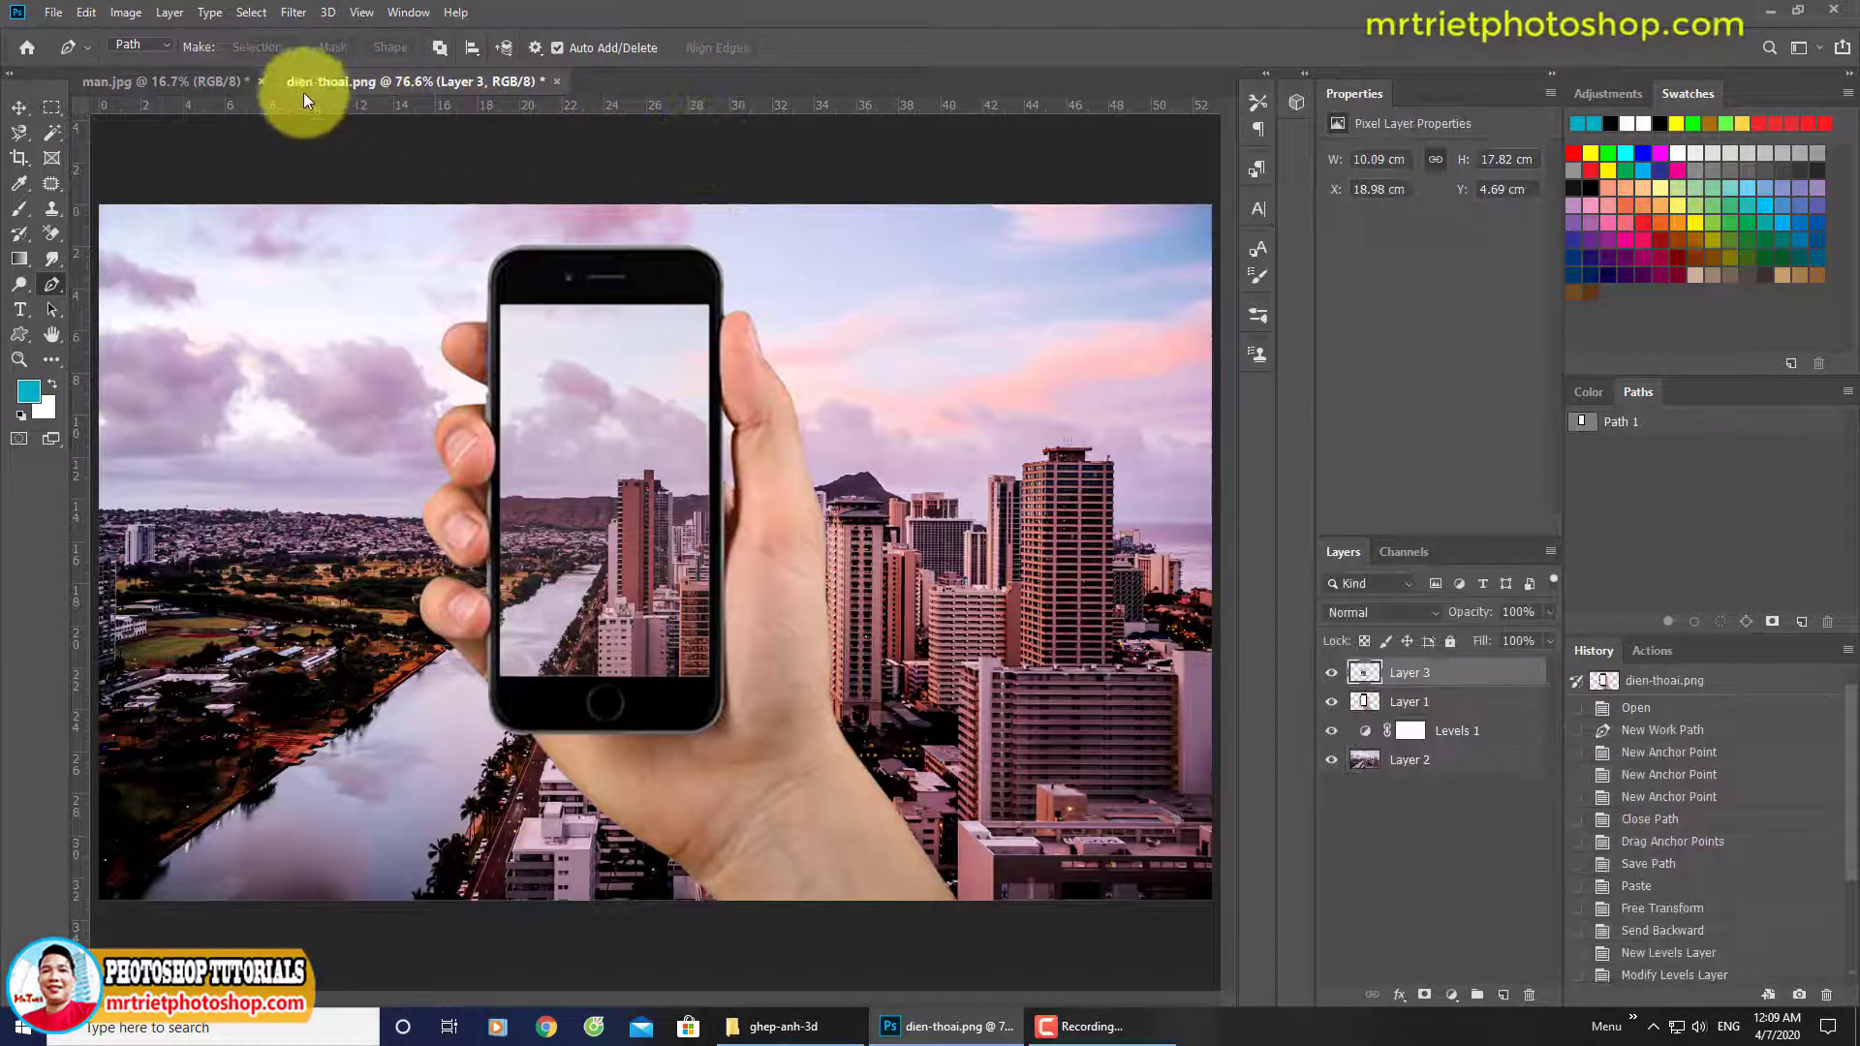
# Copy the entire skateboarder photo and paste it as a new layer into dien-thoai.png.
pyautogui.click(223, 87)
pyautogui.hotkey('ctrl', 'a')
pyautogui.click(420, 89)
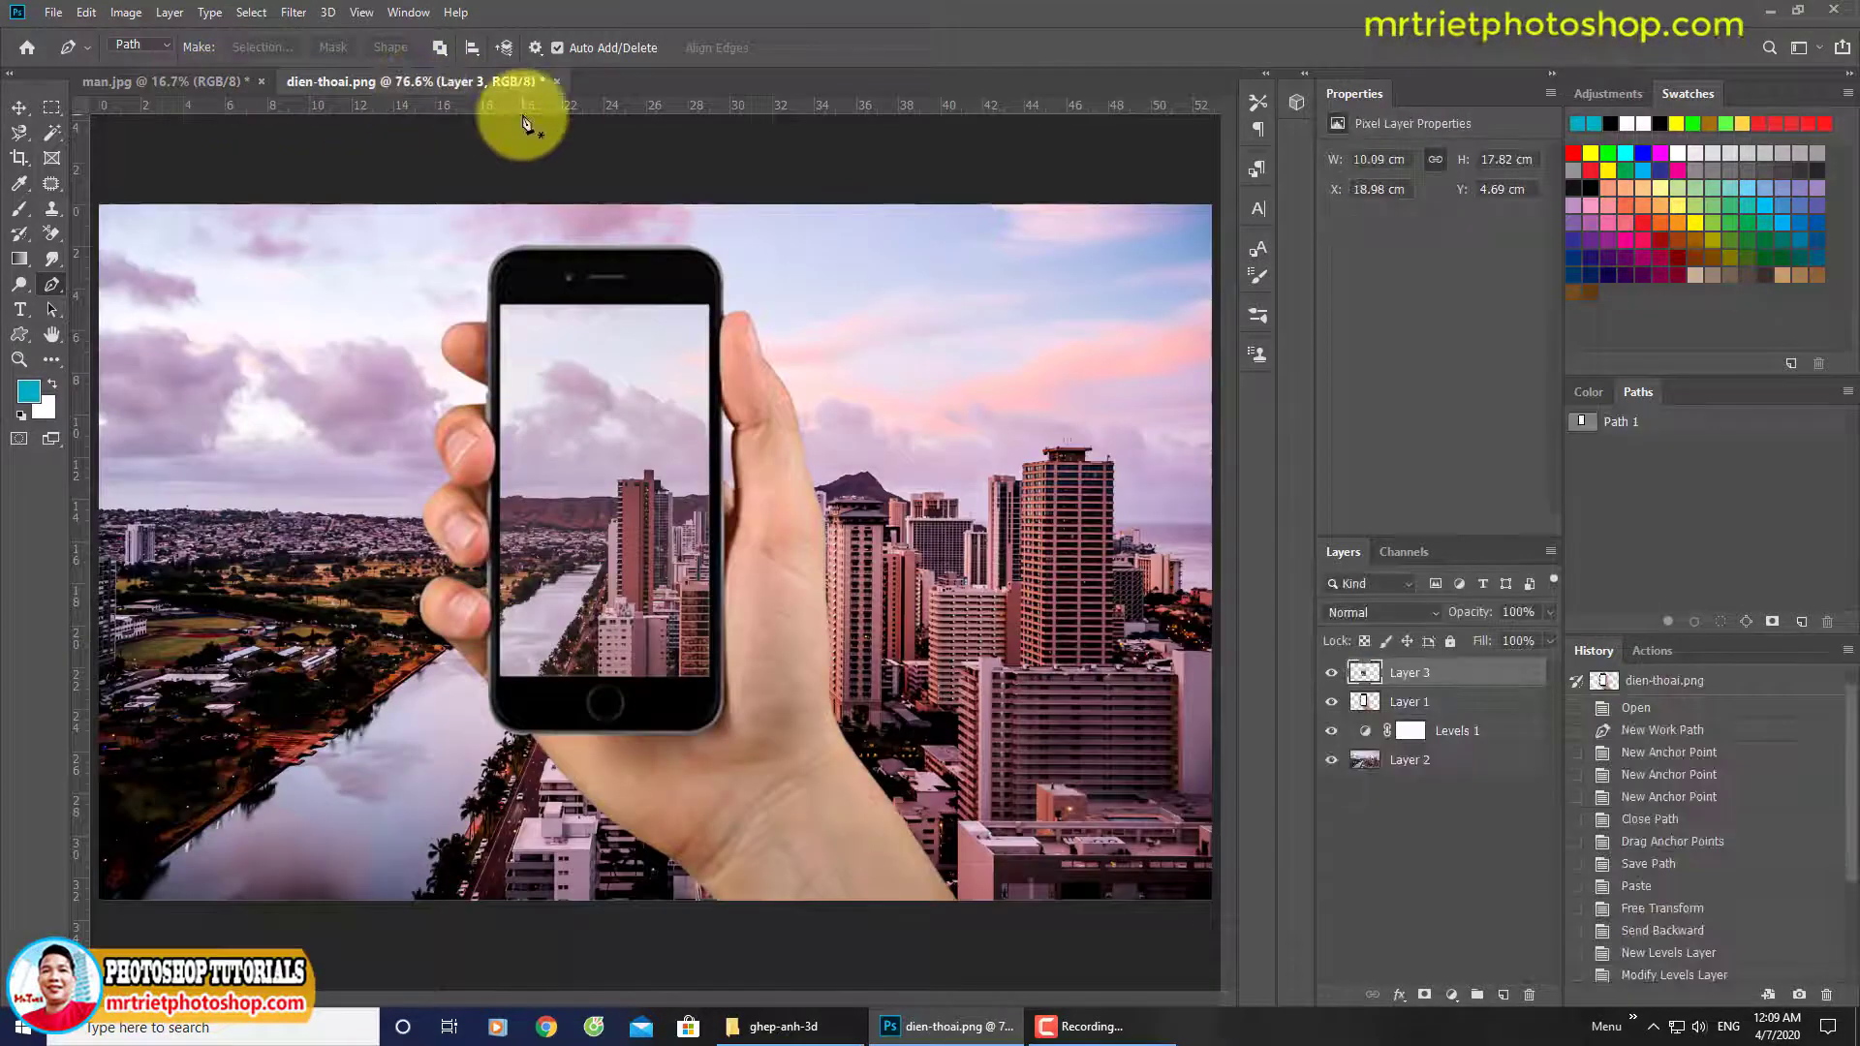
pyautogui.hotkey('ctrl', 'v')
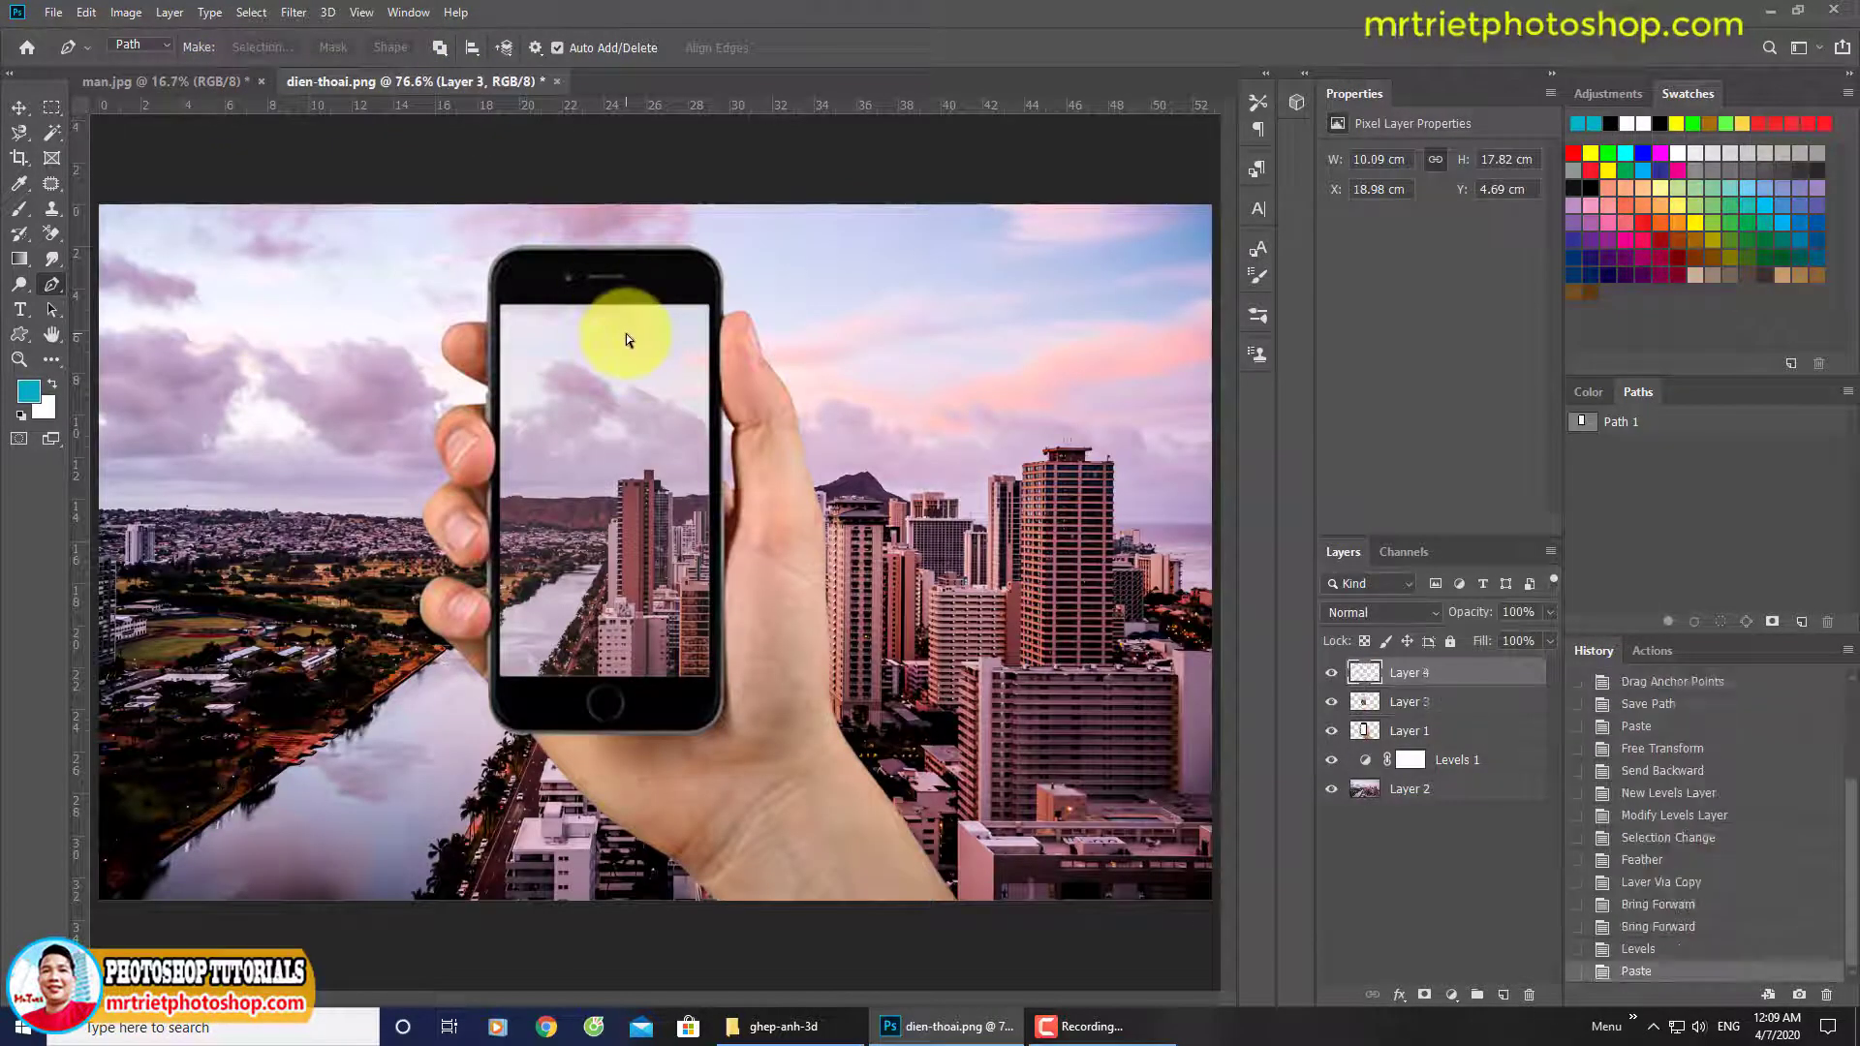
# Scale the pasted skateboarder photo to about 48% and position it over the phone.
pyautogui.moveTo(655, 538); pyautogui.dragTo(596, 461)
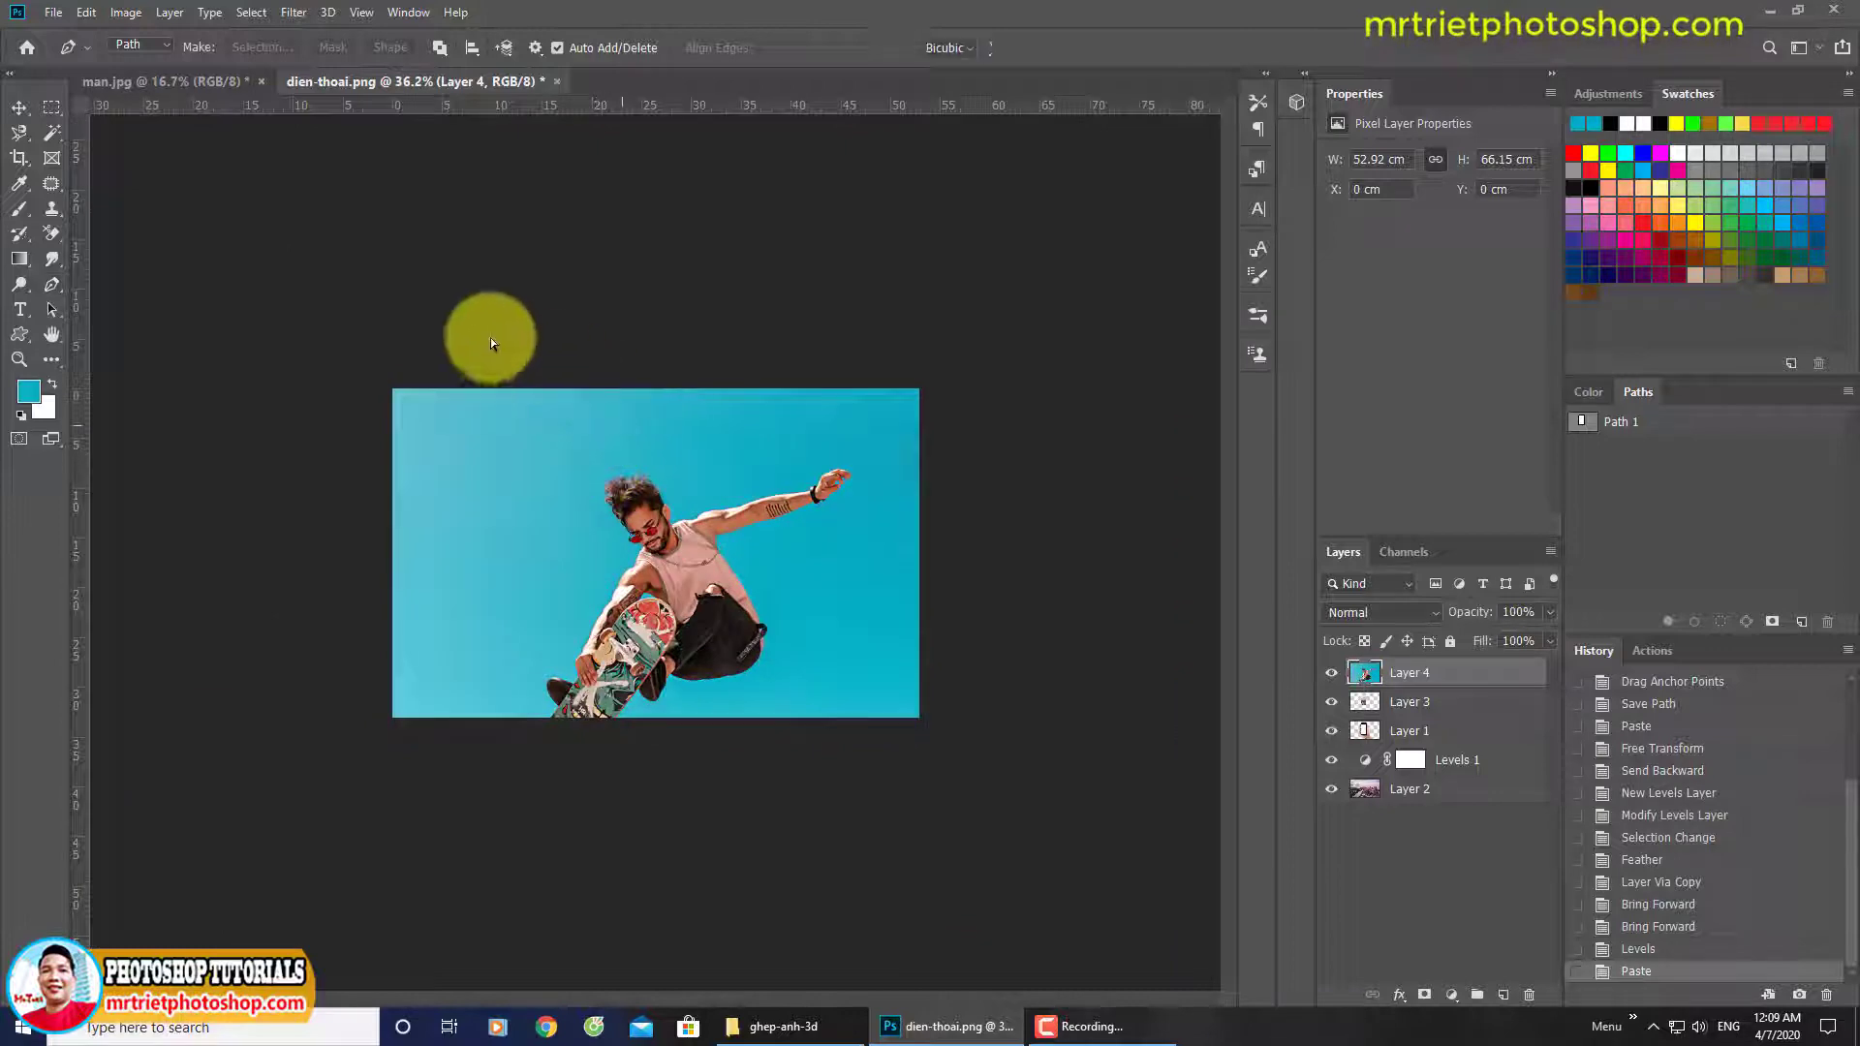
pyautogui.hotkey('ctrl', 't')
pyautogui.moveTo(394, 387); pyautogui.dragTo(614, 343)
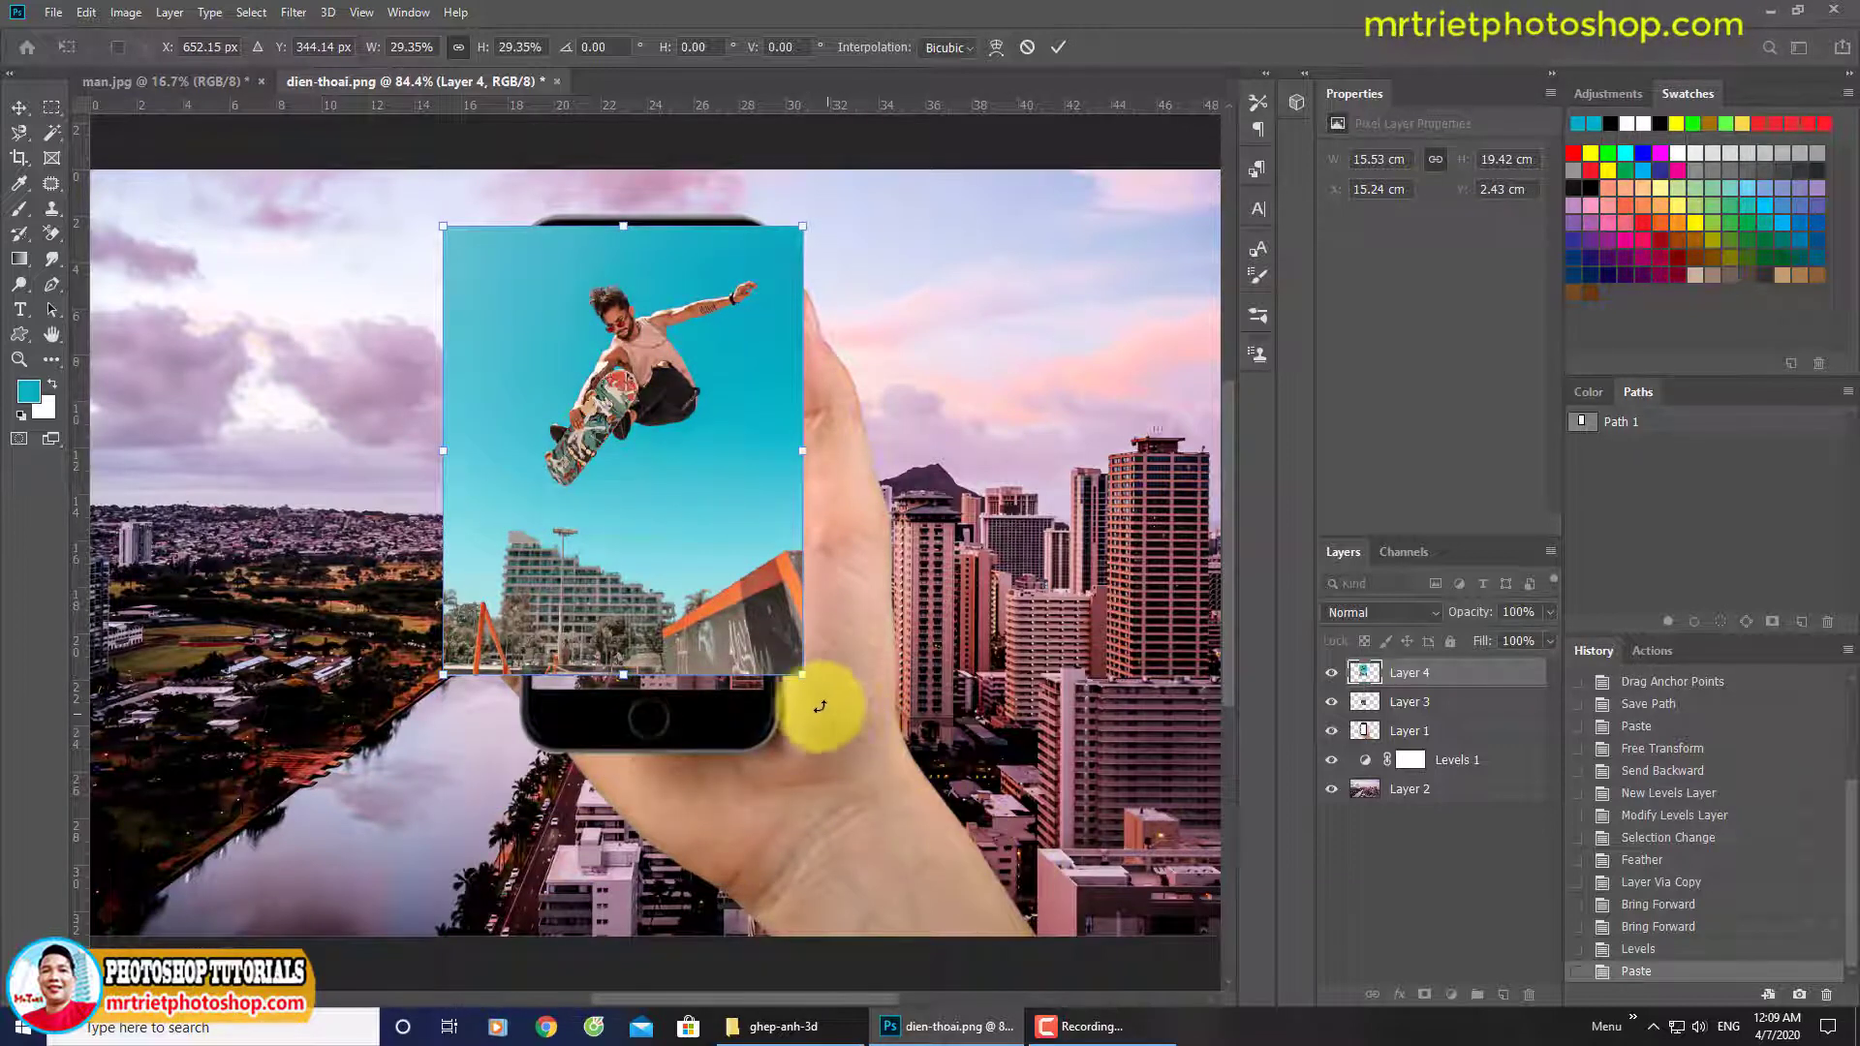
pyautogui.moveTo(817, 676); pyautogui.dragTo(1046, 892)
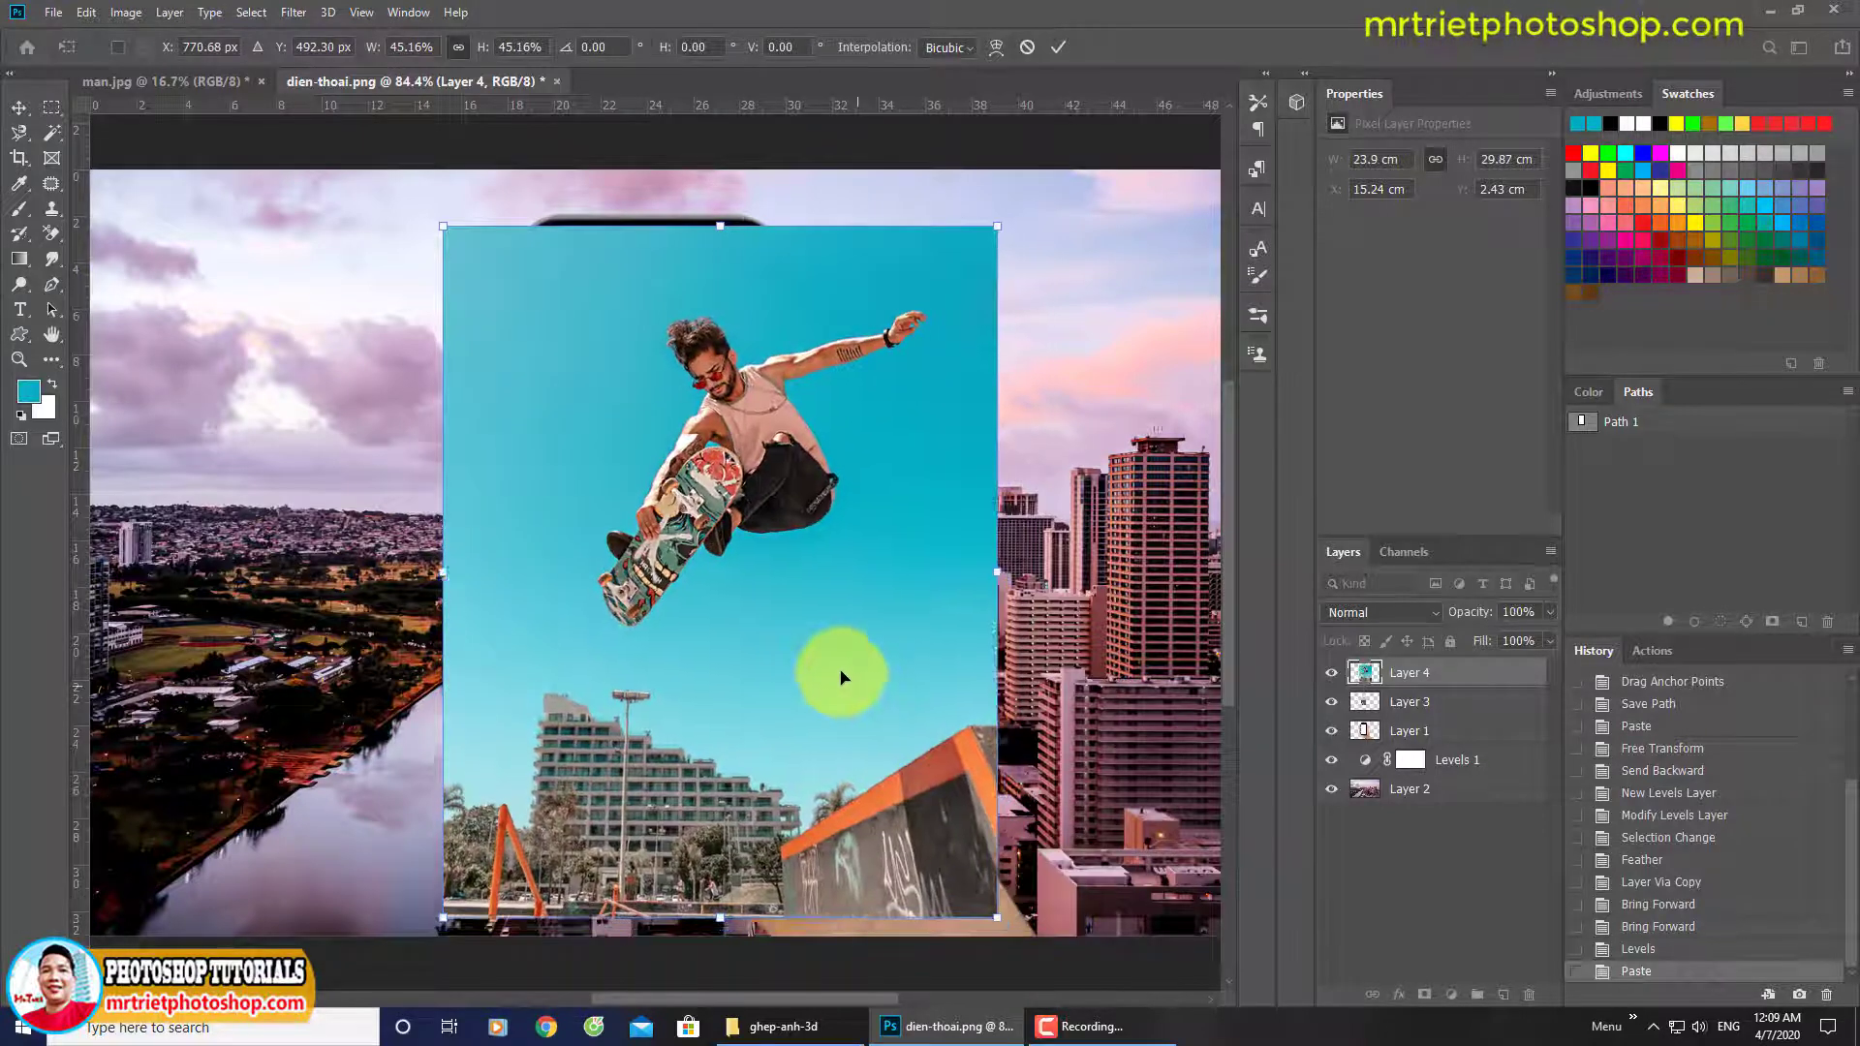
pyautogui.moveTo(841, 677); pyautogui.dragTo(758, 605)
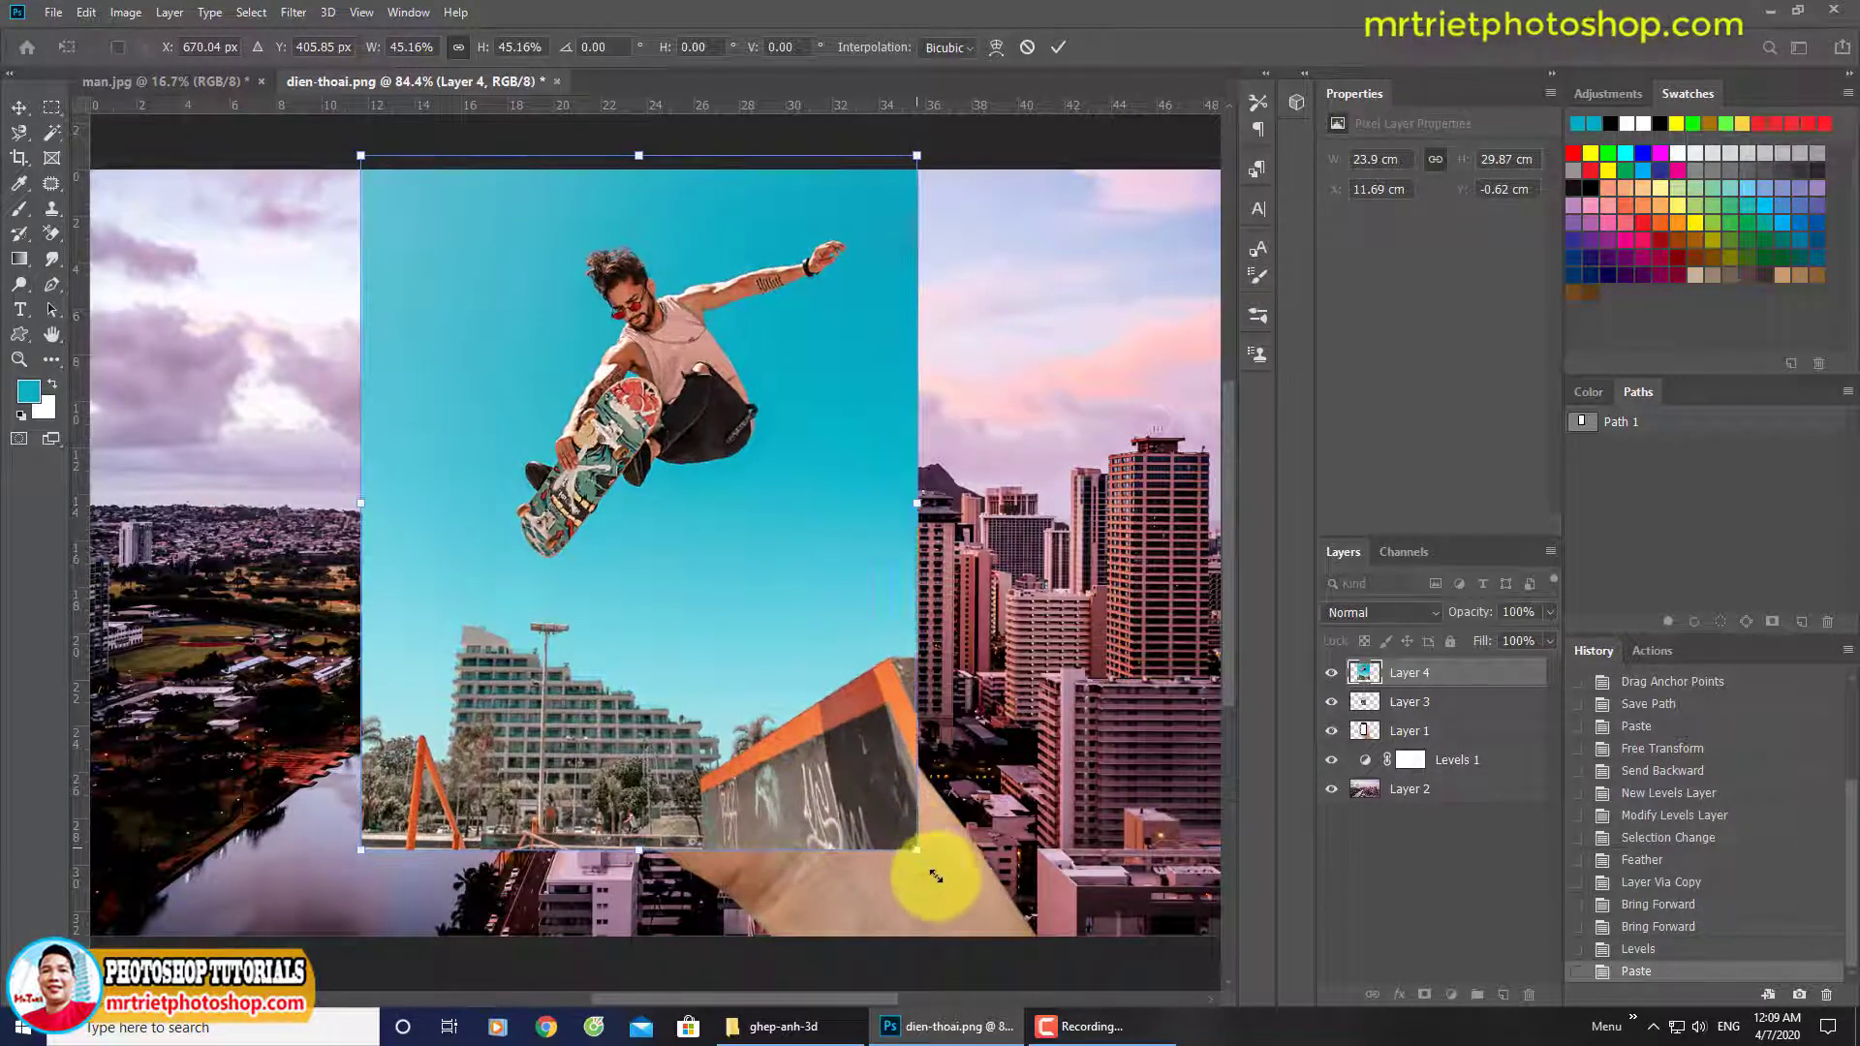
pyautogui.moveTo(936, 876); pyautogui.dragTo(955, 910)
pyautogui.moveTo(876, 717); pyautogui.dragTo(758, 618)
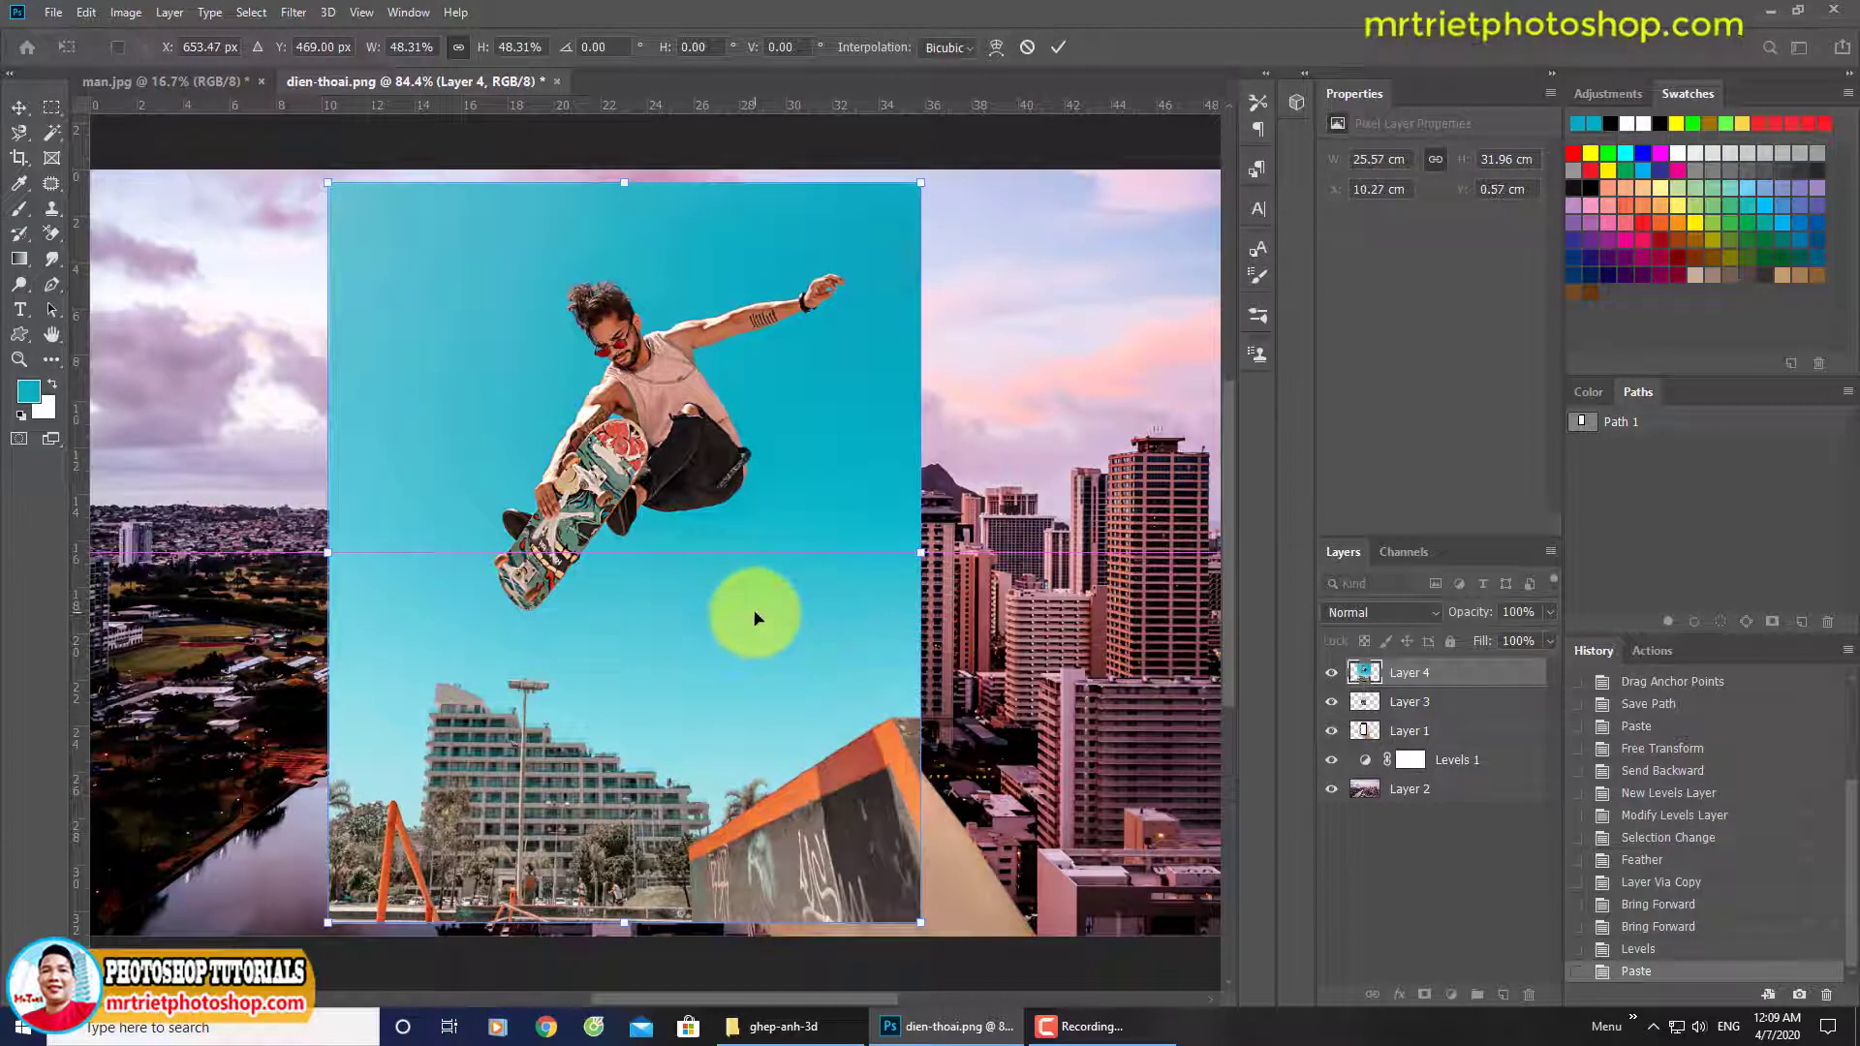
pyautogui.press('Return')
# Erase the blue sky beside the skateboarder's face, shoulder and lowered arm with the Background Eraser.
pyautogui.press('p')
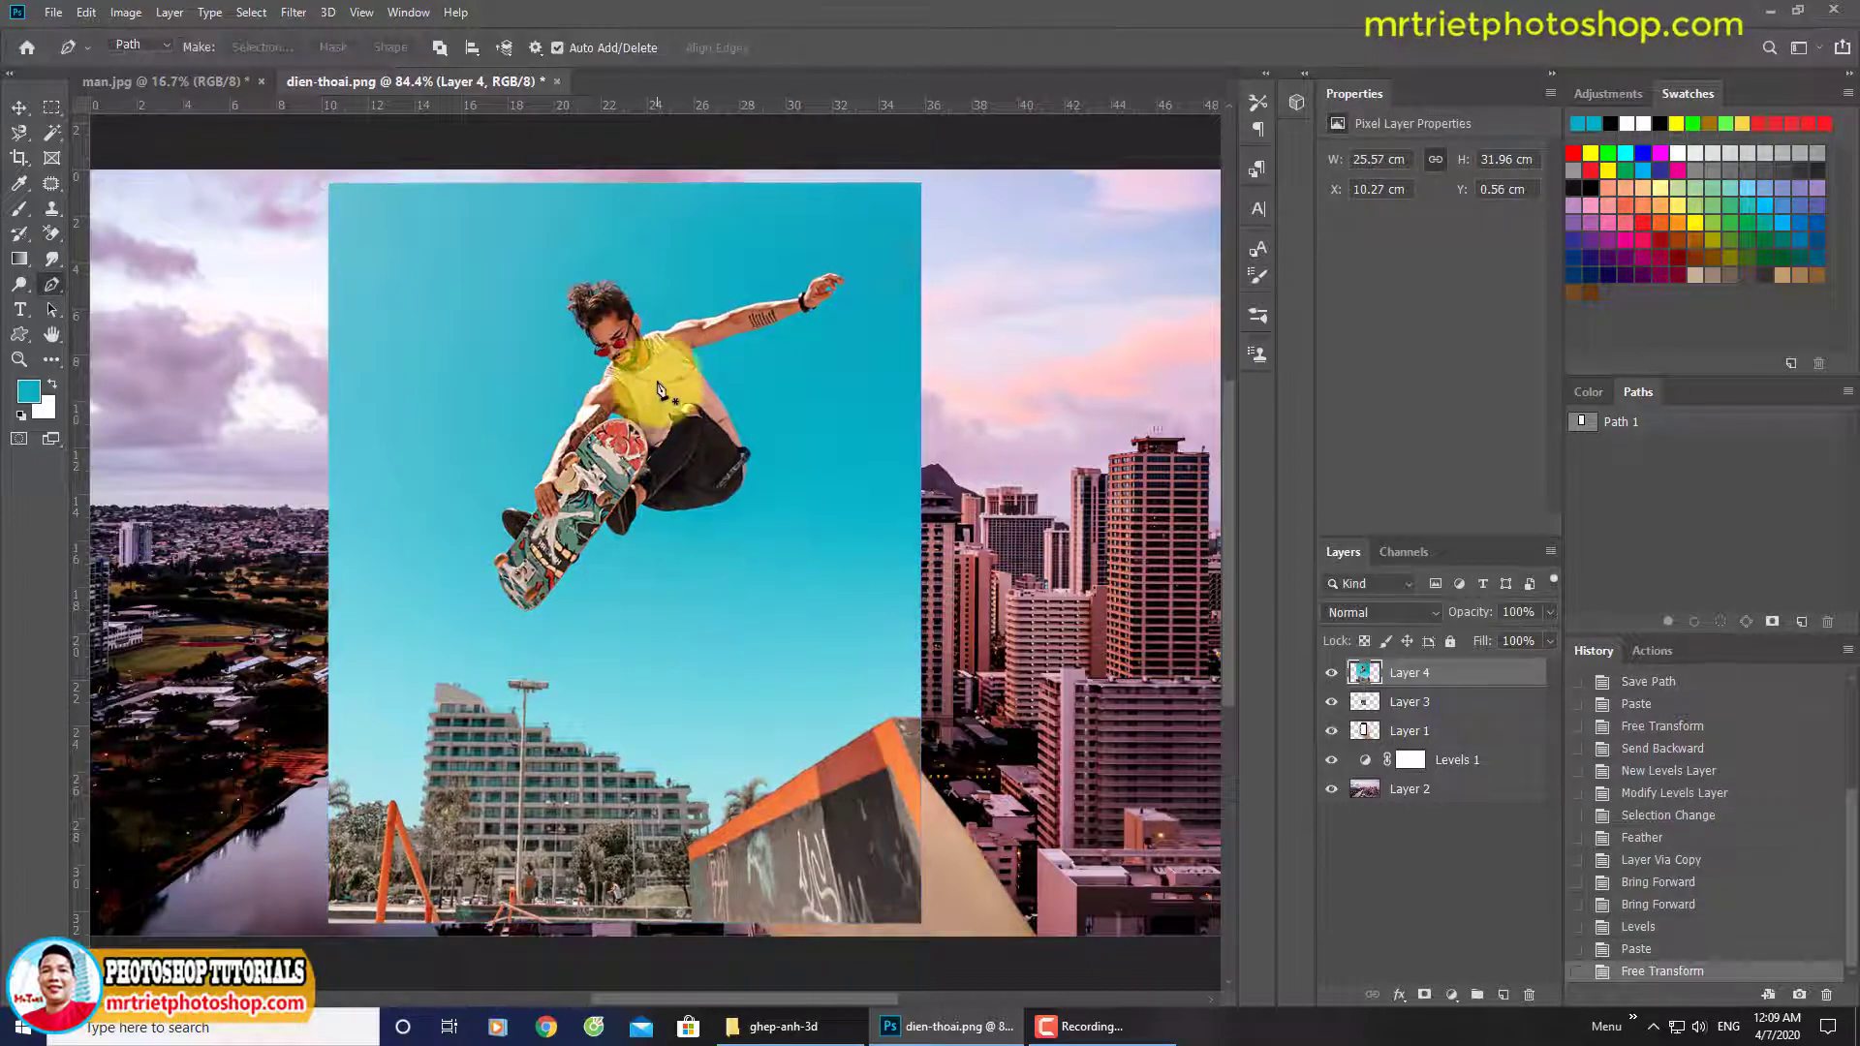
pyautogui.keyDown('ctrl'); pyautogui.click(644, 367); pyautogui.keyUp('ctrl')
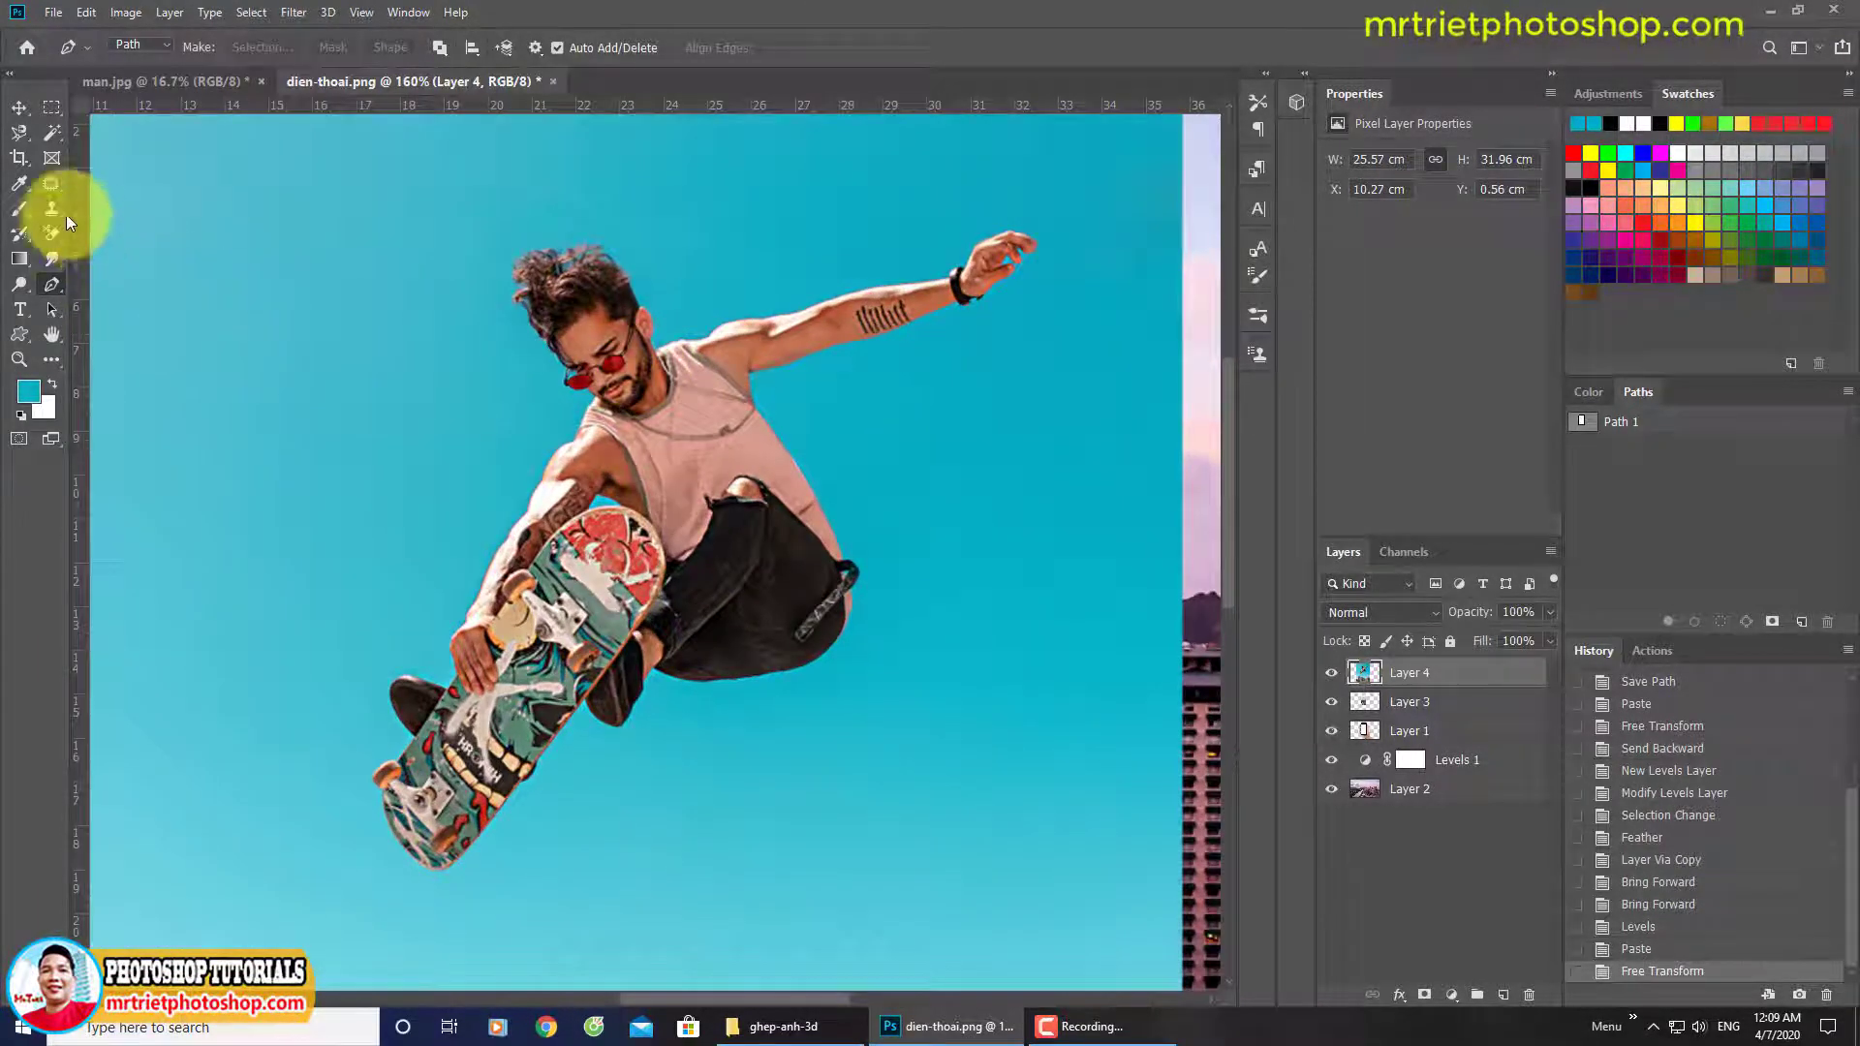
pyautogui.click(52, 234)
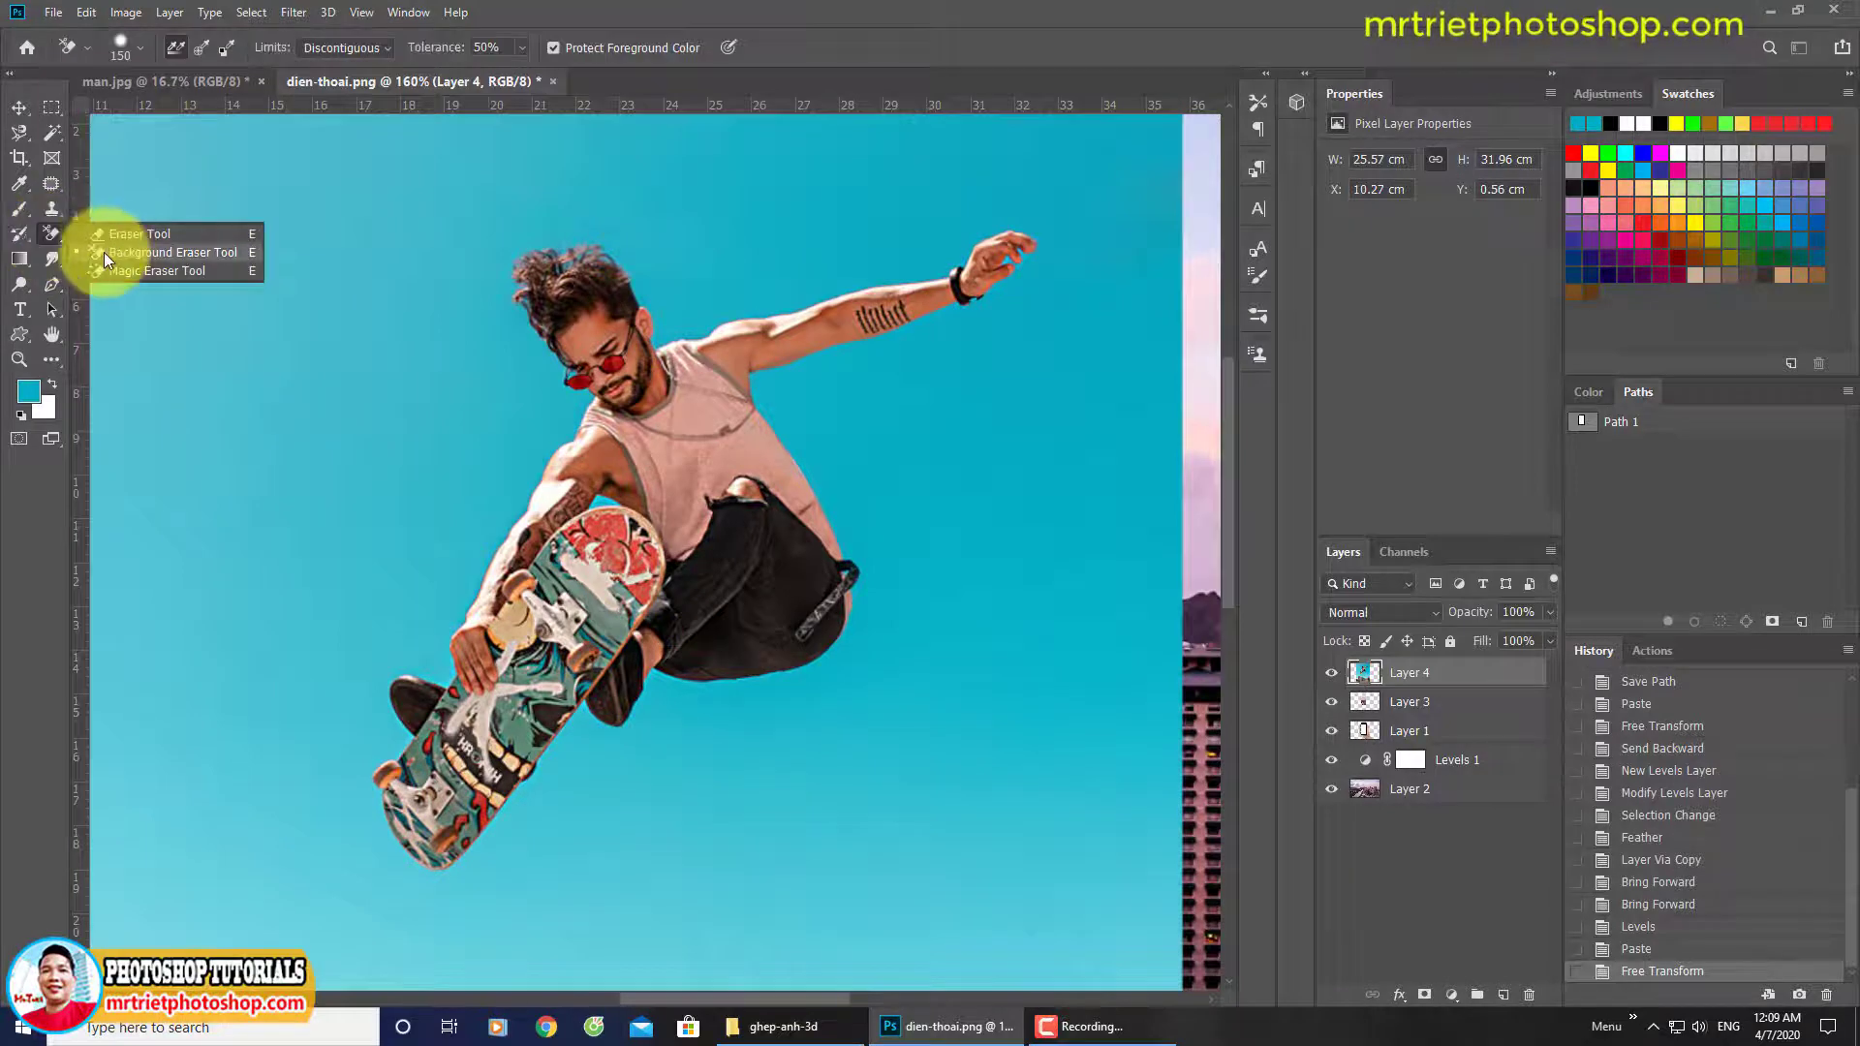
pyautogui.click(145, 252)
pyautogui.moveTo(582, 350); pyautogui.dragTo(583, 359)
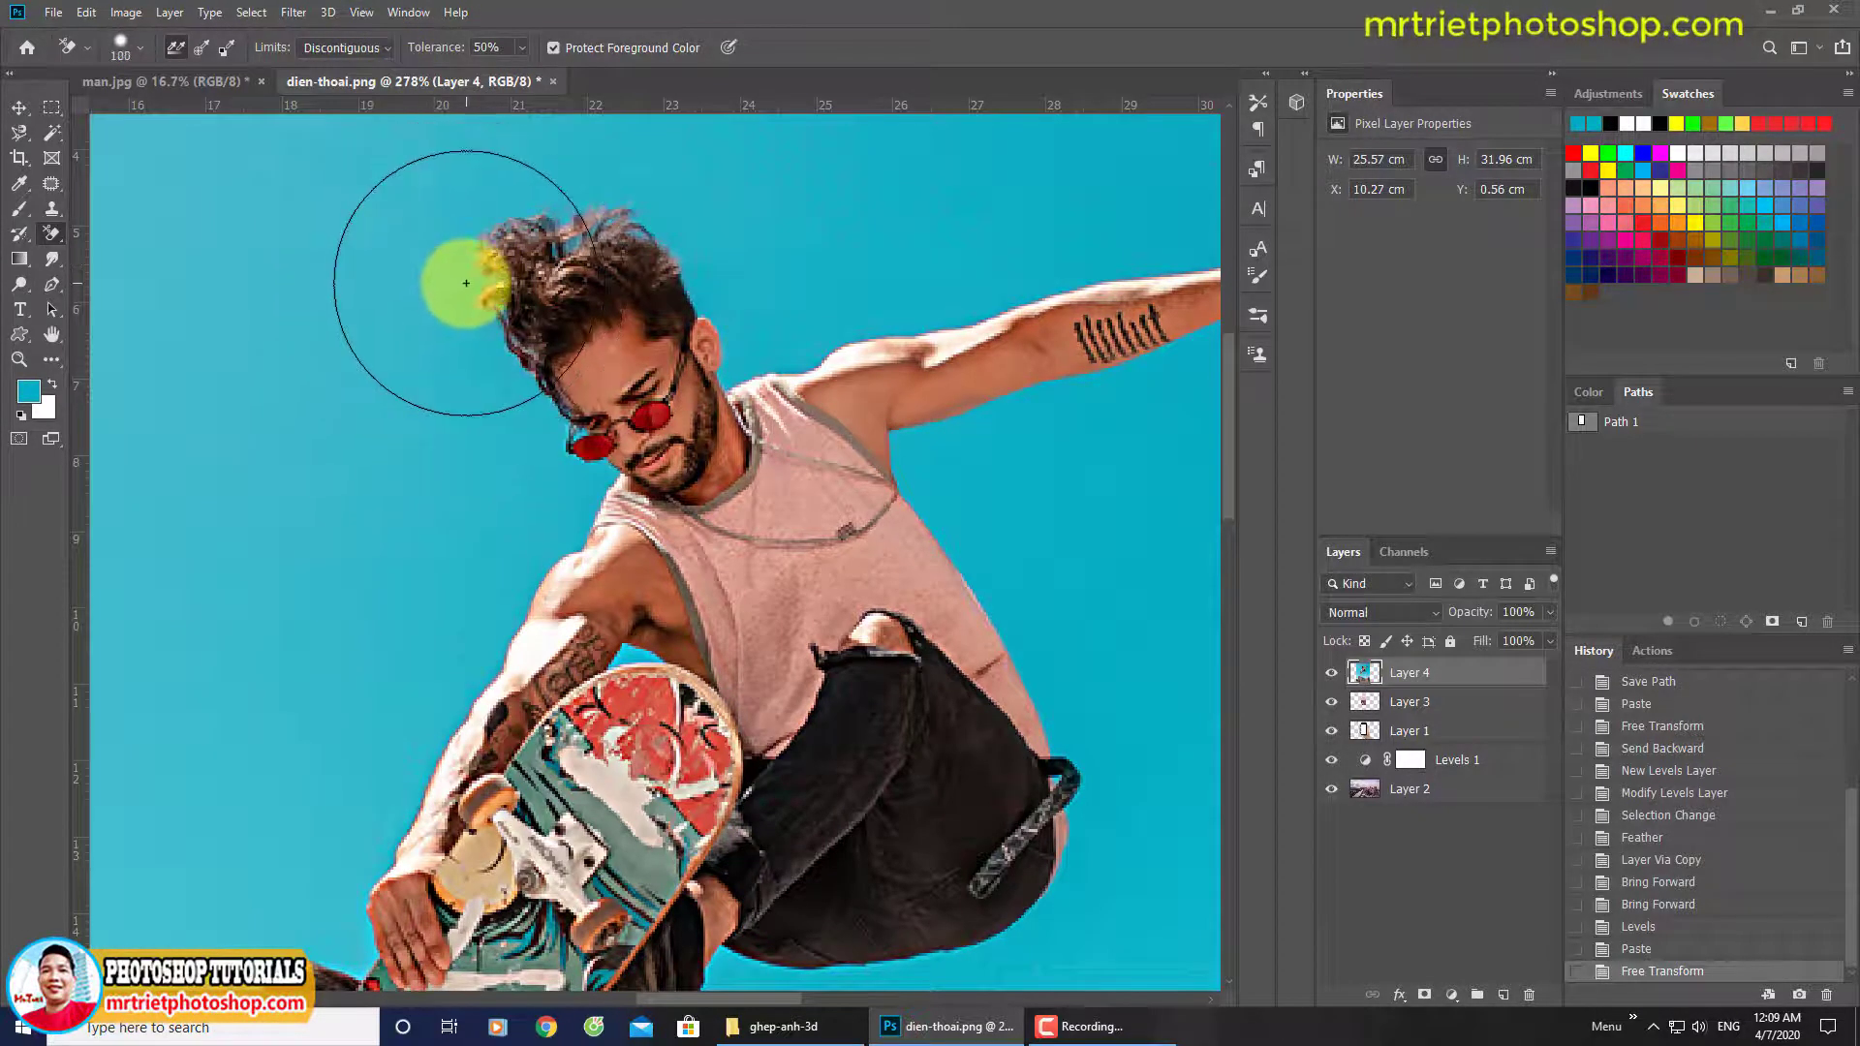
pyautogui.click(460, 282)
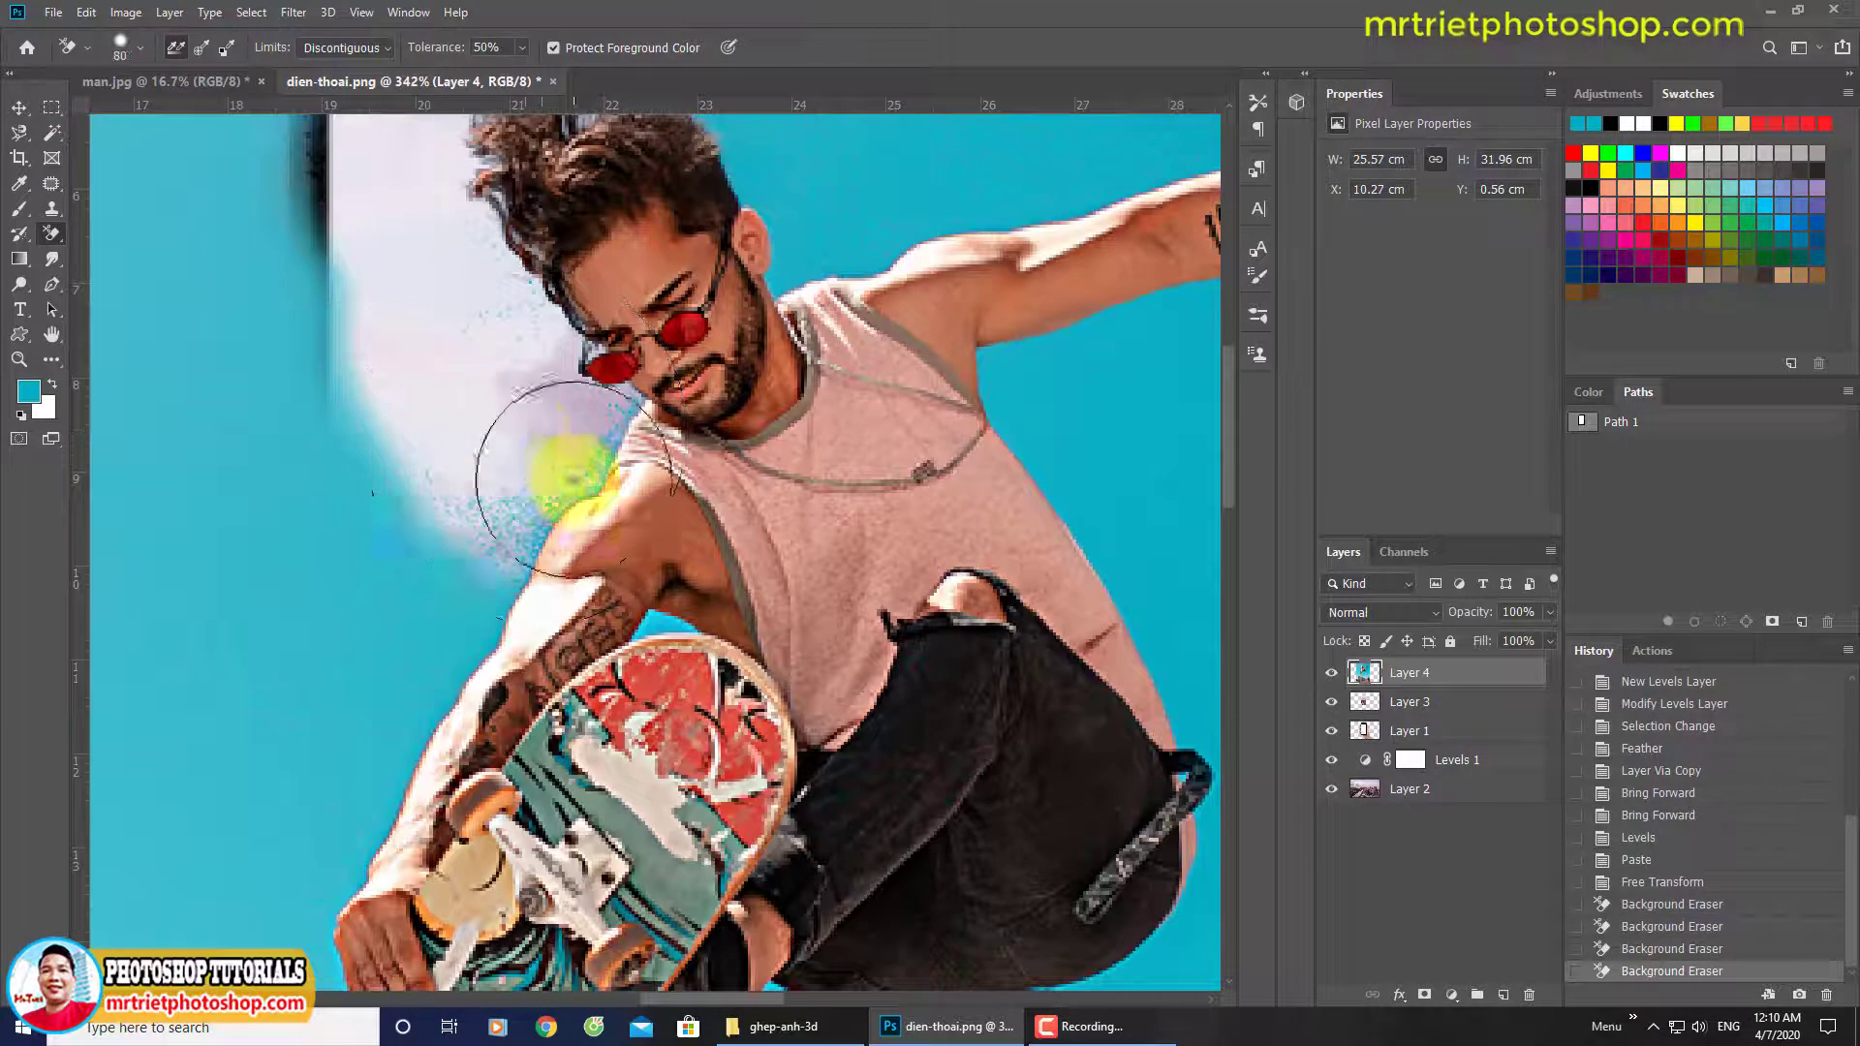
pyautogui.moveTo(560, 465)
pyautogui.mouseDown()
pyautogui.moveTo(496, 631)
pyautogui.moveTo(528, 344)
pyautogui.mouseUp()
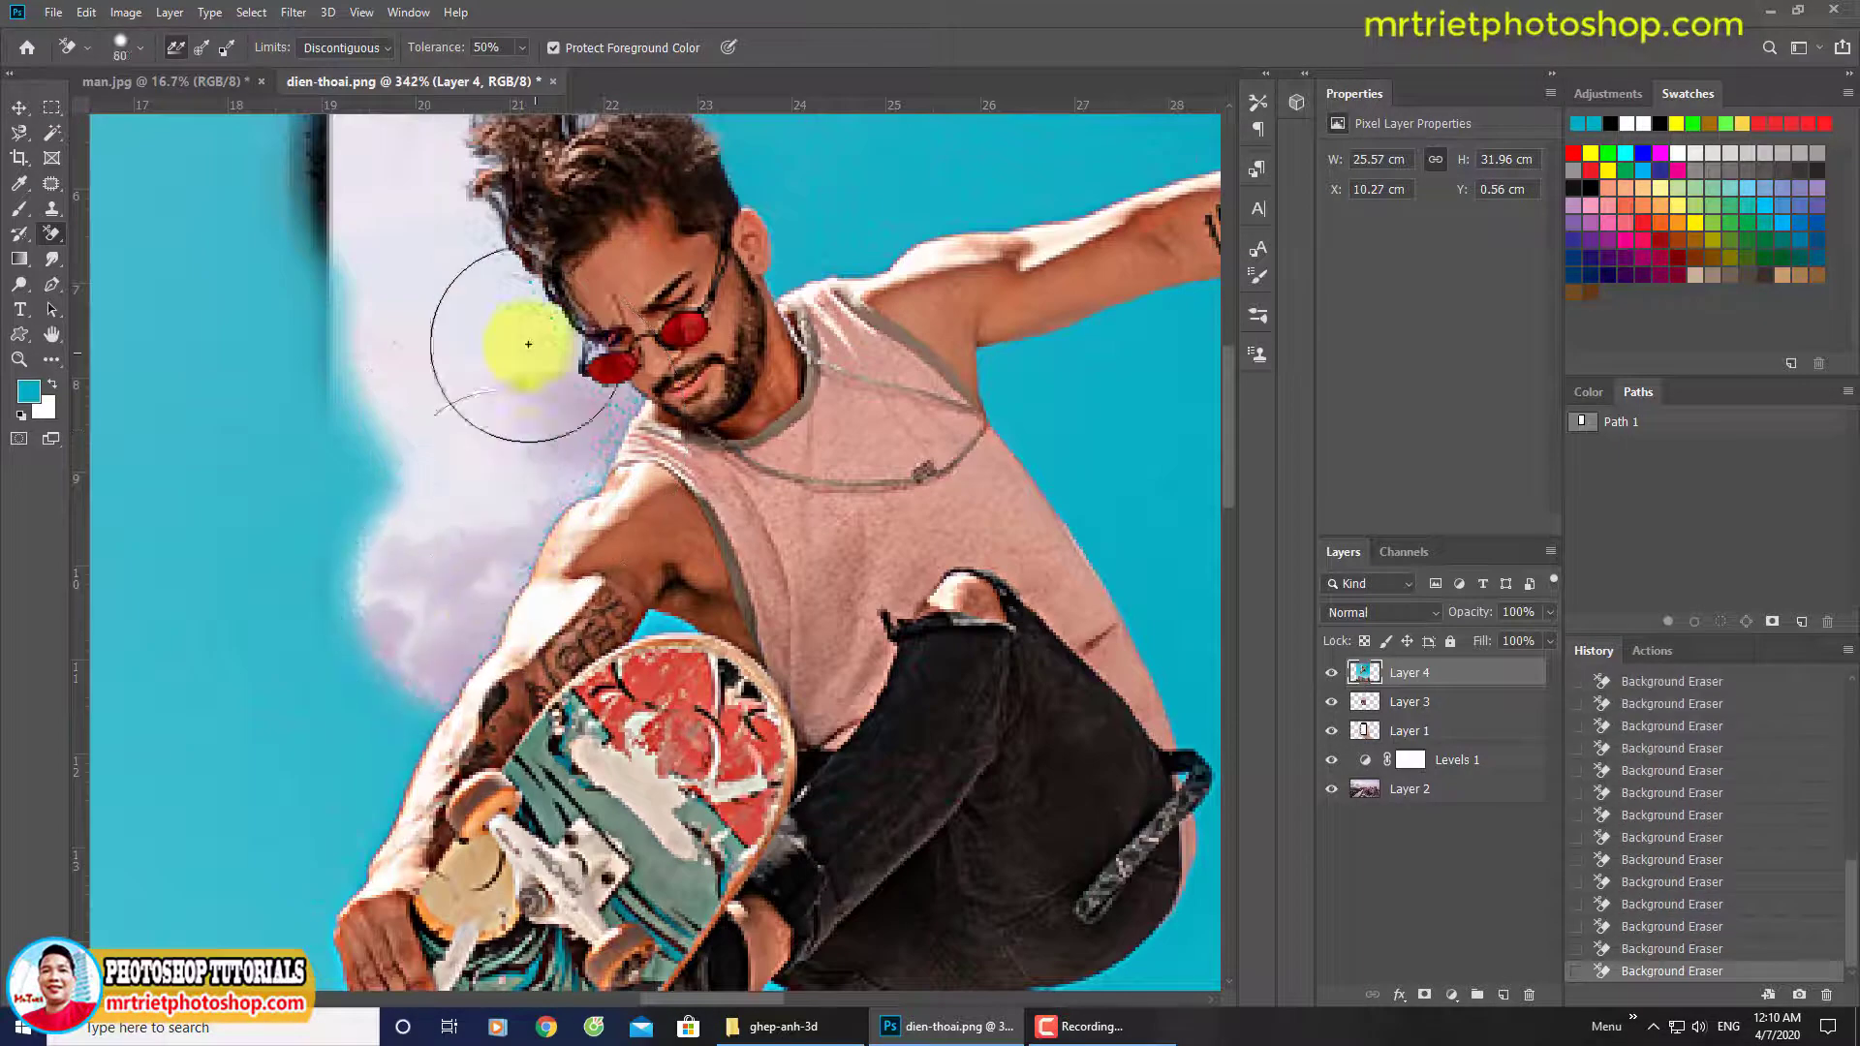
pyautogui.scroll(2, 610, 374)
pyautogui.moveTo(614, 474); pyautogui.dragTo(617, 529)
pyautogui.click(520, 324)
pyautogui.moveTo(519, 323); pyautogui.dragTo(416, 567)
# Erase the blue sky around the top and back of the skateboarder's hair with the Background Eraser, varying the brush size.
pyautogui.press(']')
pyautogui.press(']')
pyautogui.press(']')
pyautogui.click(468, 236)
pyautogui.press('[')
pyautogui.click(683, 283)
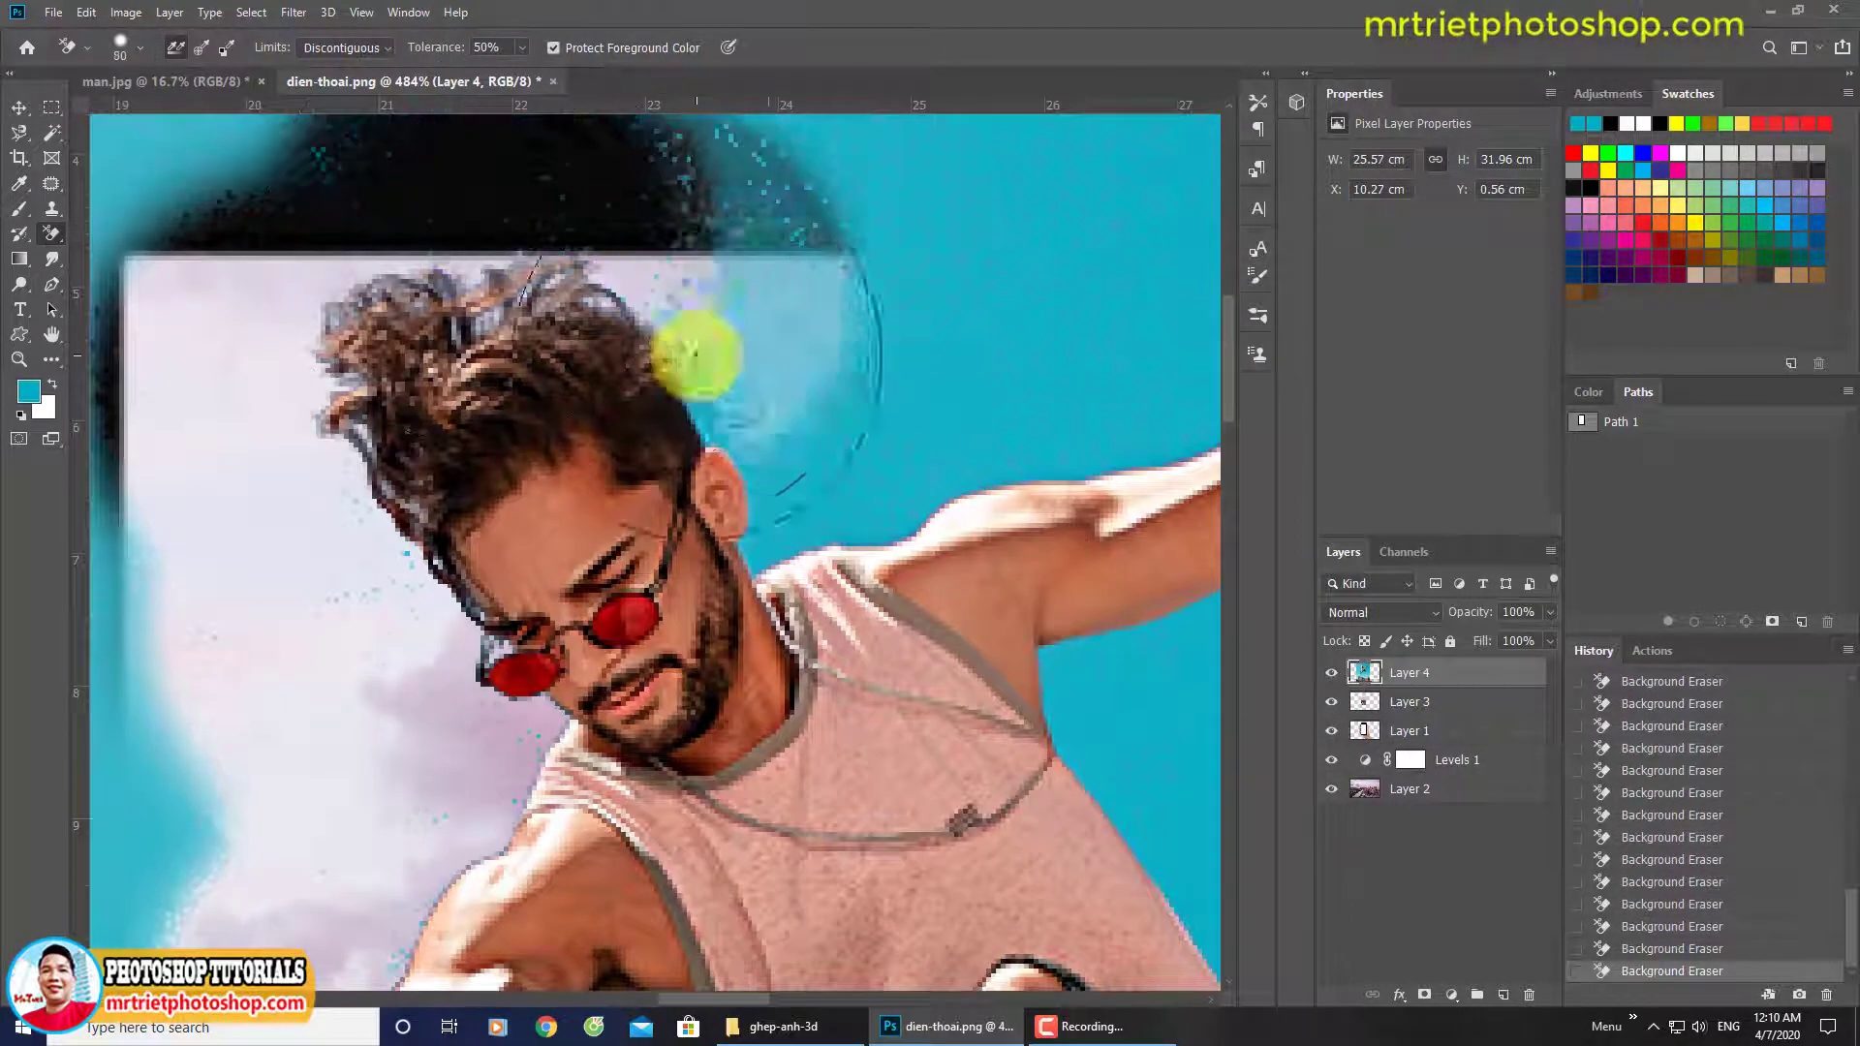
pyautogui.click(695, 355)
pyautogui.scroll(-4, 695, 354)
pyautogui.press(']')
pyautogui.moveTo(514, 320); pyautogui.dragTo(660, 355)
pyautogui.scroll(3, 560, 394)
pyautogui.click(531, 377)
# Erase the blue sky above and below the skateboarder's outstretched arm with the Background Eraser.
pyautogui.moveTo(886, 358)
pyautogui.mouseDown()
pyautogui.moveTo(531, 376)
pyautogui.moveTo(705, 324)
pyautogui.mouseUp()
pyautogui.click(810, 290)
pyautogui.moveTo(810, 290)
pyautogui.mouseDown()
pyautogui.moveTo(909, 339)
pyautogui.moveTo(942, 324)
pyautogui.mouseUp()
pyautogui.hotkey('ctrl', 'z')
pyautogui.click(942, 323)
pyautogui.scroll(-2, 930, 368)
pyautogui.press(']')
pyautogui.press(']')
pyautogui.moveTo(631, 391)
pyautogui.mouseDown()
pyautogui.moveTo(546, 419)
pyautogui.moveTo(605, 452)
pyautogui.mouseUp()
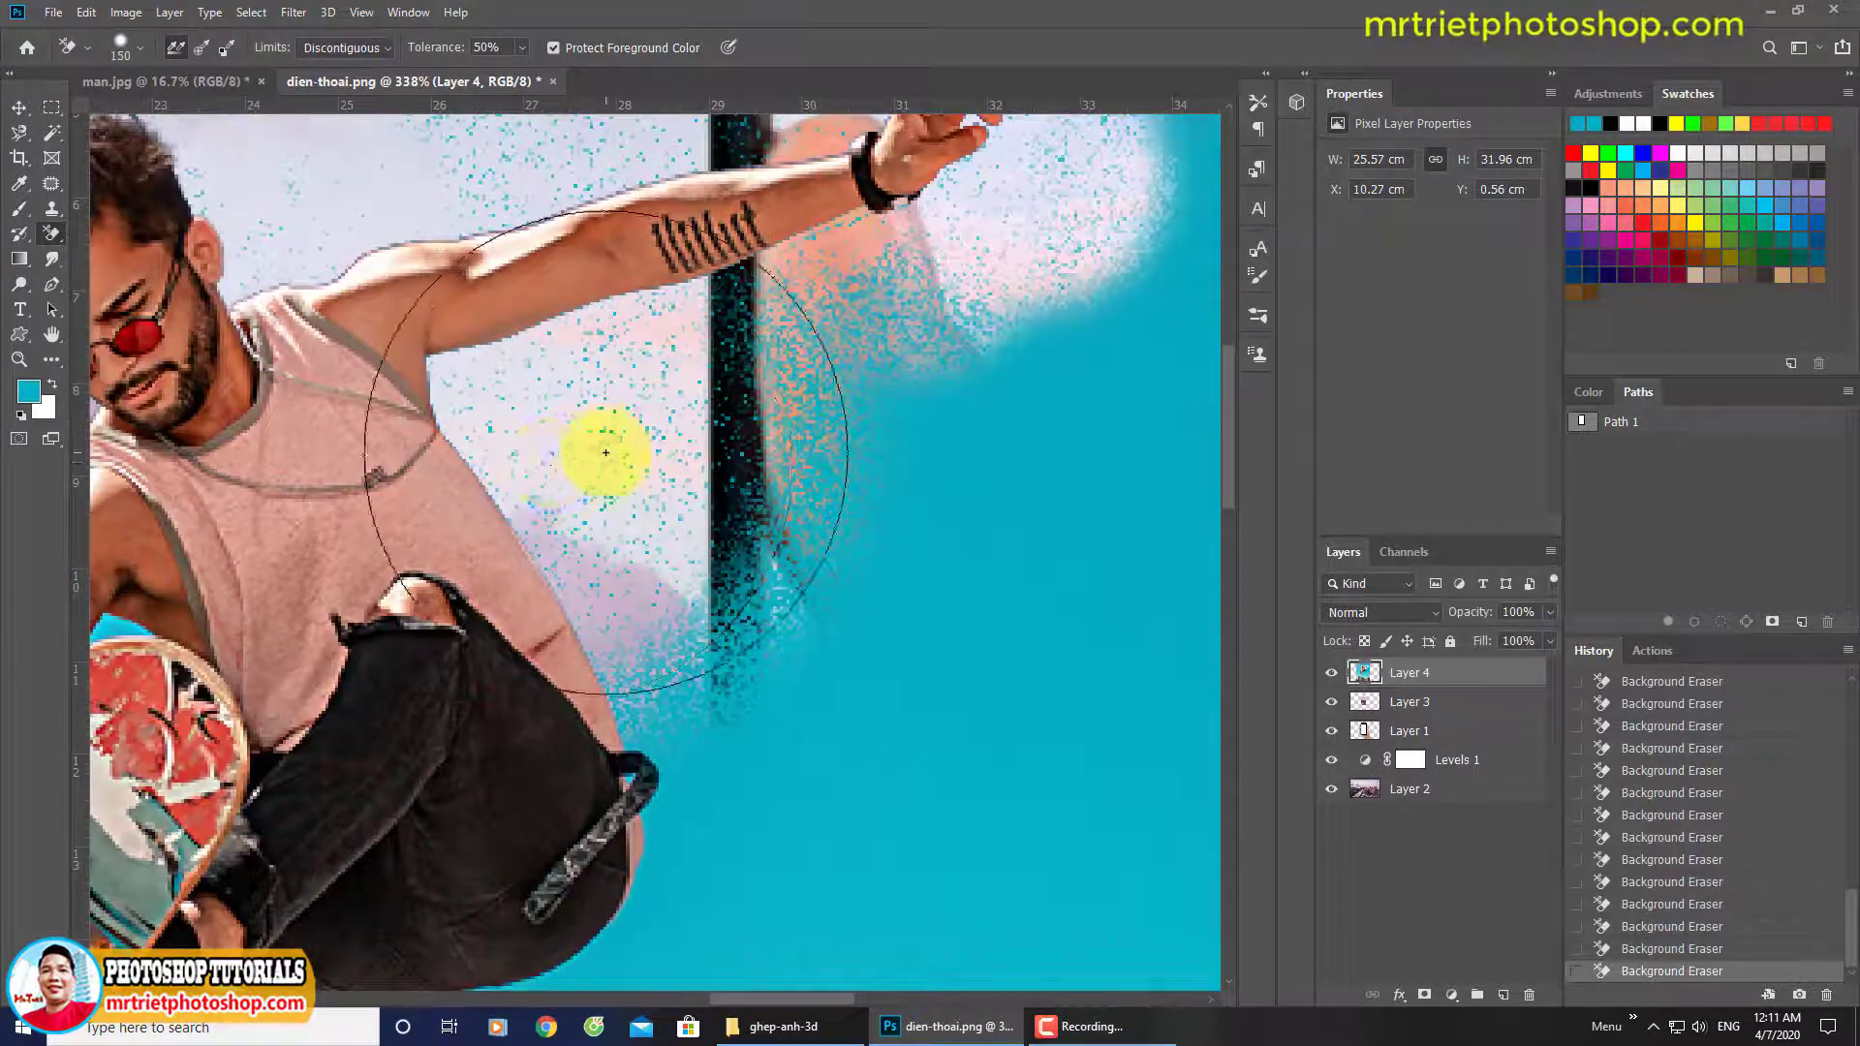
# Erase the blue background beside the skateboarder's back and beneath his trousers using a Background Eraser brush of about 175 pixels.
pyautogui.scroll(-7, 652, 419)
pyautogui.scroll(9, 494, 528)
pyautogui.scroll(-10, 374, 382)
pyautogui.press(']')
pyautogui.scroll(7, 688, 494)
pyautogui.moveTo(716, 669); pyautogui.dragTo(757, 535)
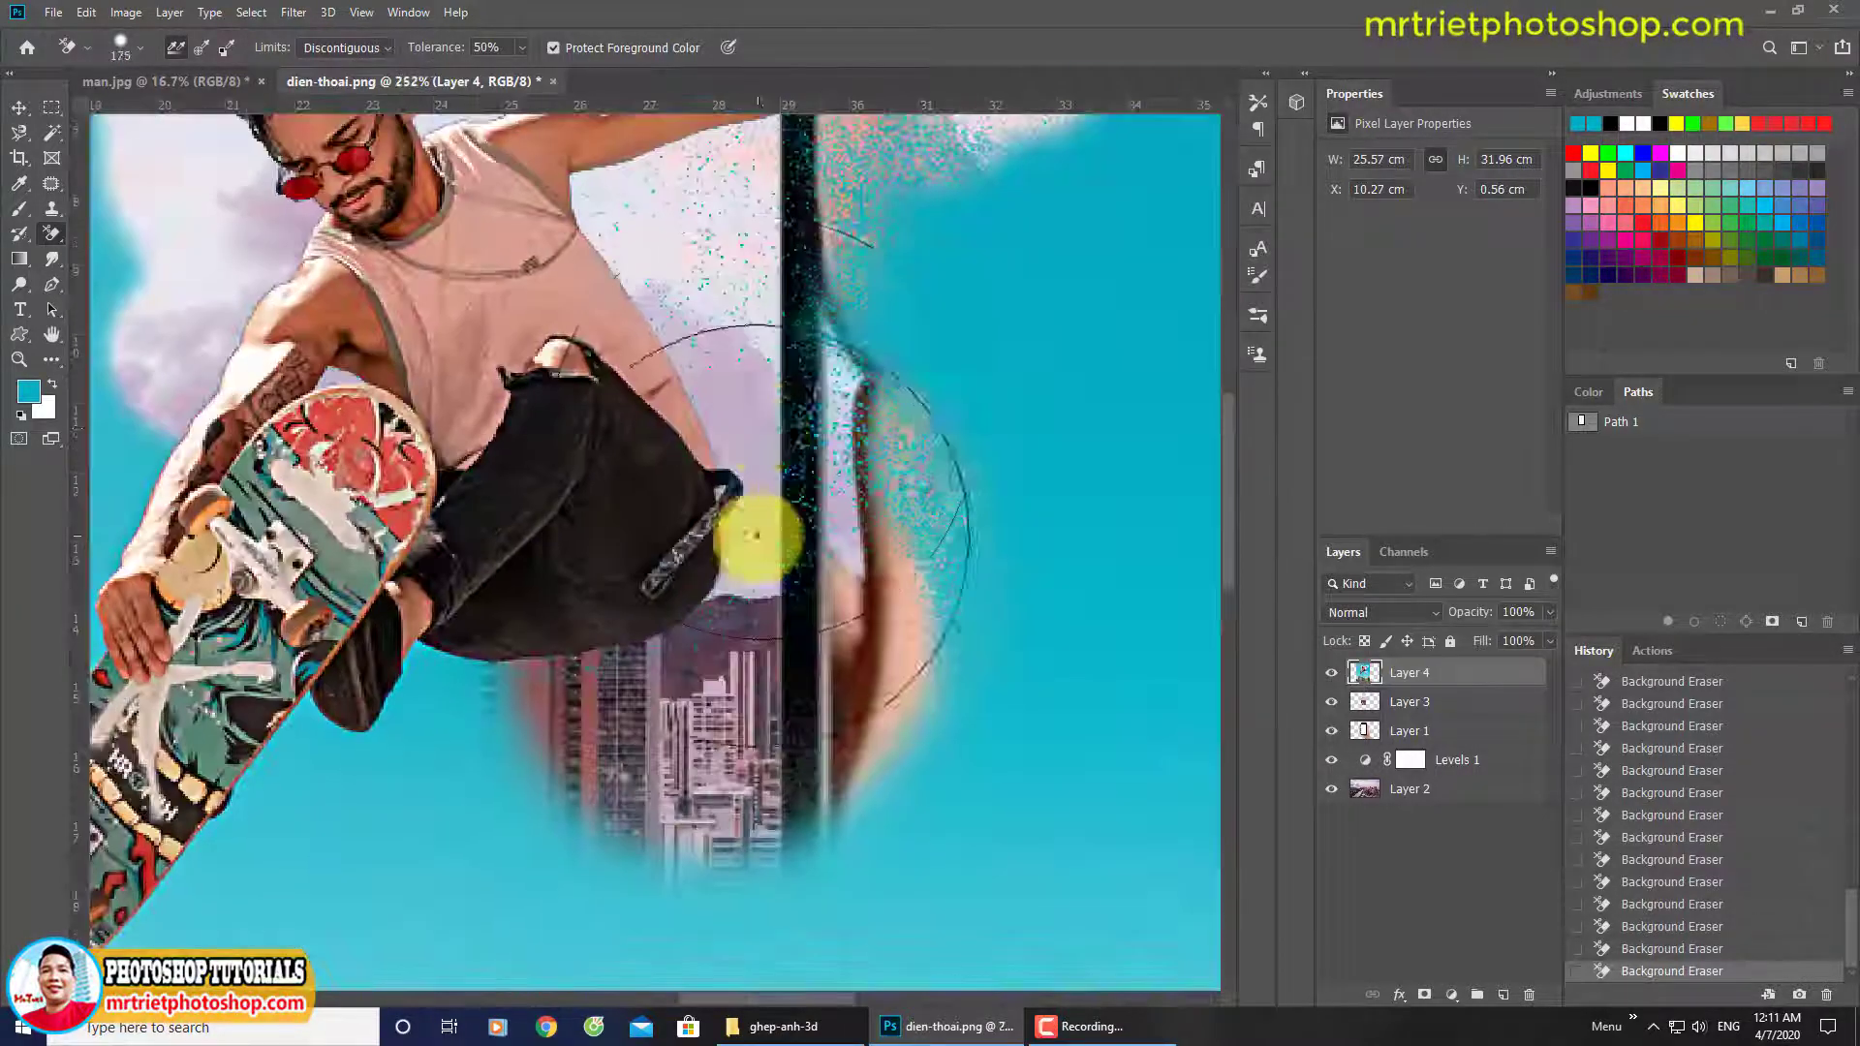
pyautogui.scroll(6, 710, 249)
pyautogui.scroll(-8, 717, 278)
pyautogui.moveTo(670, 616); pyautogui.dragTo(651, 601)
# Erase the blue background around the skateboard, gripping hand and shoes using smaller Background Eraser brushes.
pyautogui.press('[')
pyautogui.press('[')
pyautogui.press('[')
pyautogui.moveTo(531, 724)
pyautogui.mouseDown()
pyautogui.moveTo(269, 651)
pyautogui.moveTo(340, 539)
pyautogui.mouseUp()
pyautogui.scroll(5, 340, 539)
pyautogui.press('[')
pyautogui.press('[')
pyautogui.press('[')
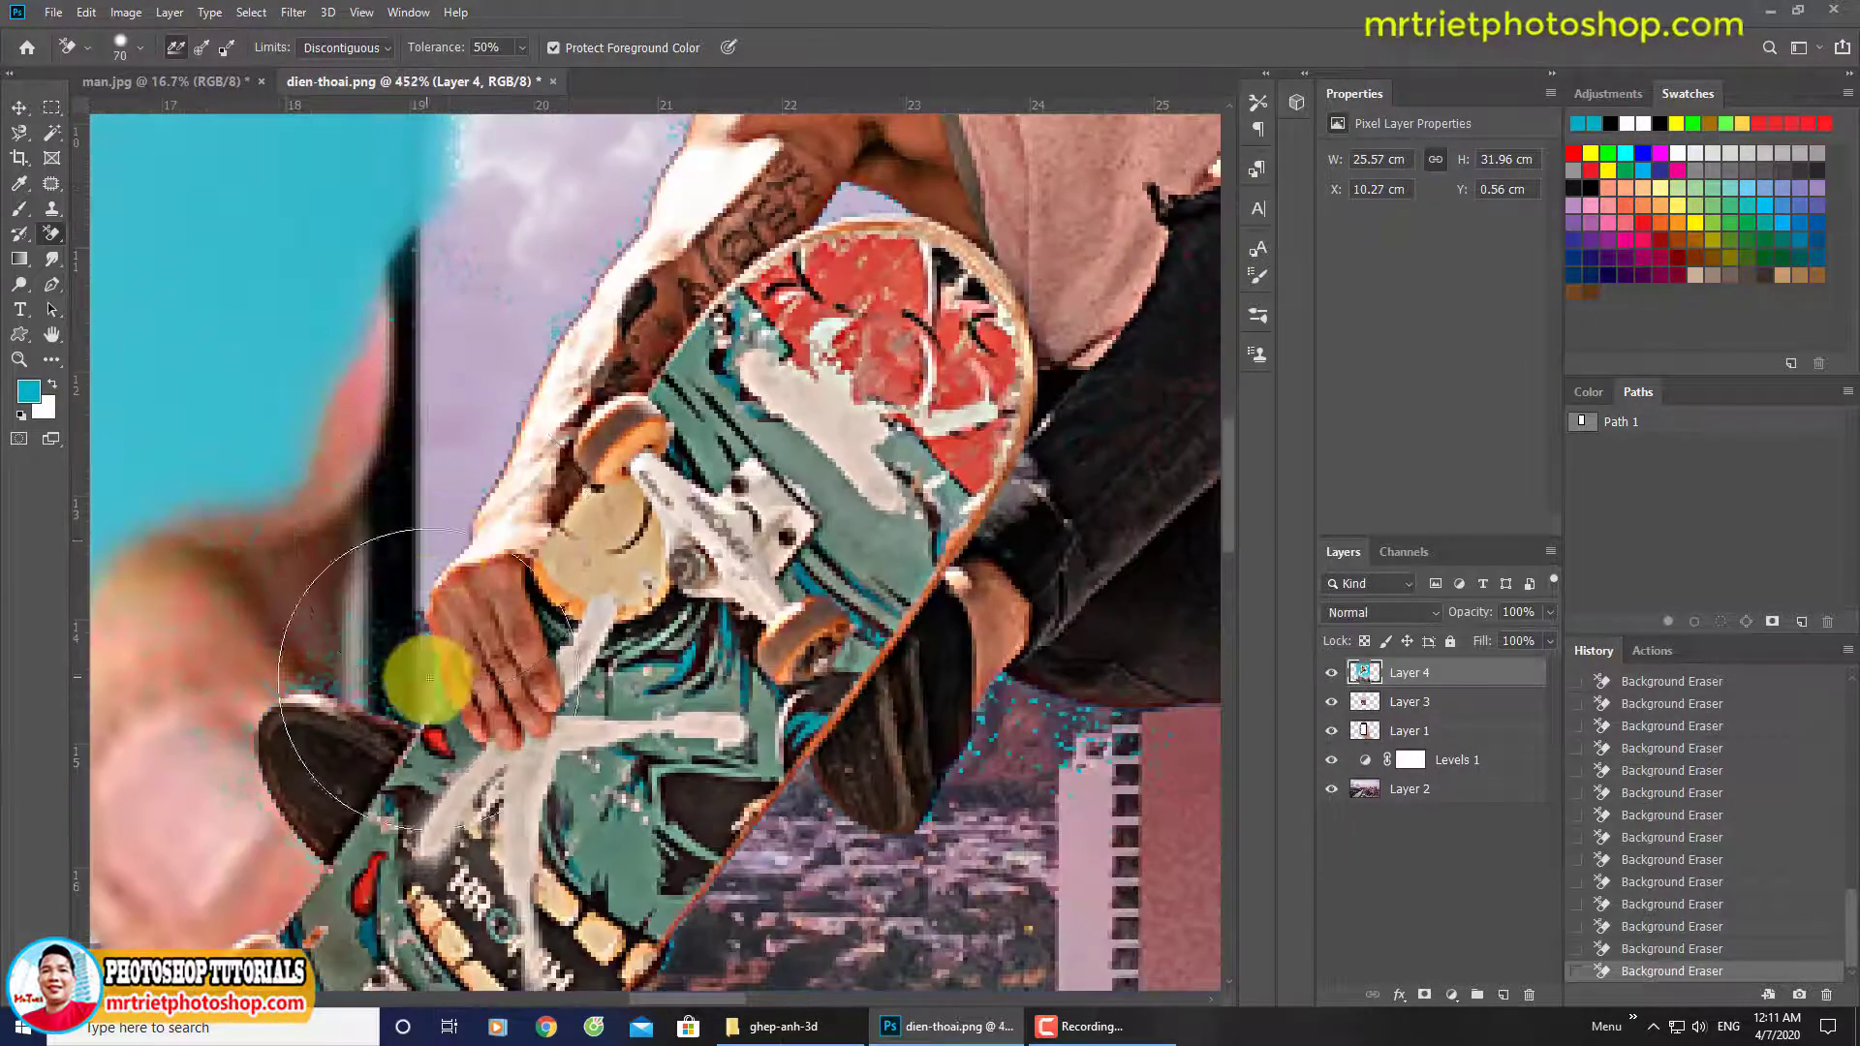
pyautogui.moveTo(368, 727); pyautogui.dragTo(552, 339)
pyautogui.moveTo(851, 706)
pyautogui.mouseDown()
pyautogui.moveTo(746, 581)
pyautogui.moveTo(542, 835)
pyautogui.mouseUp()
pyautogui.moveTo(823, 628)
pyautogui.mouseDown()
pyautogui.moveTo(938, 506)
pyautogui.moveTo(397, 712)
pyautogui.mouseUp()
pyautogui.scroll(1, 620, 696)
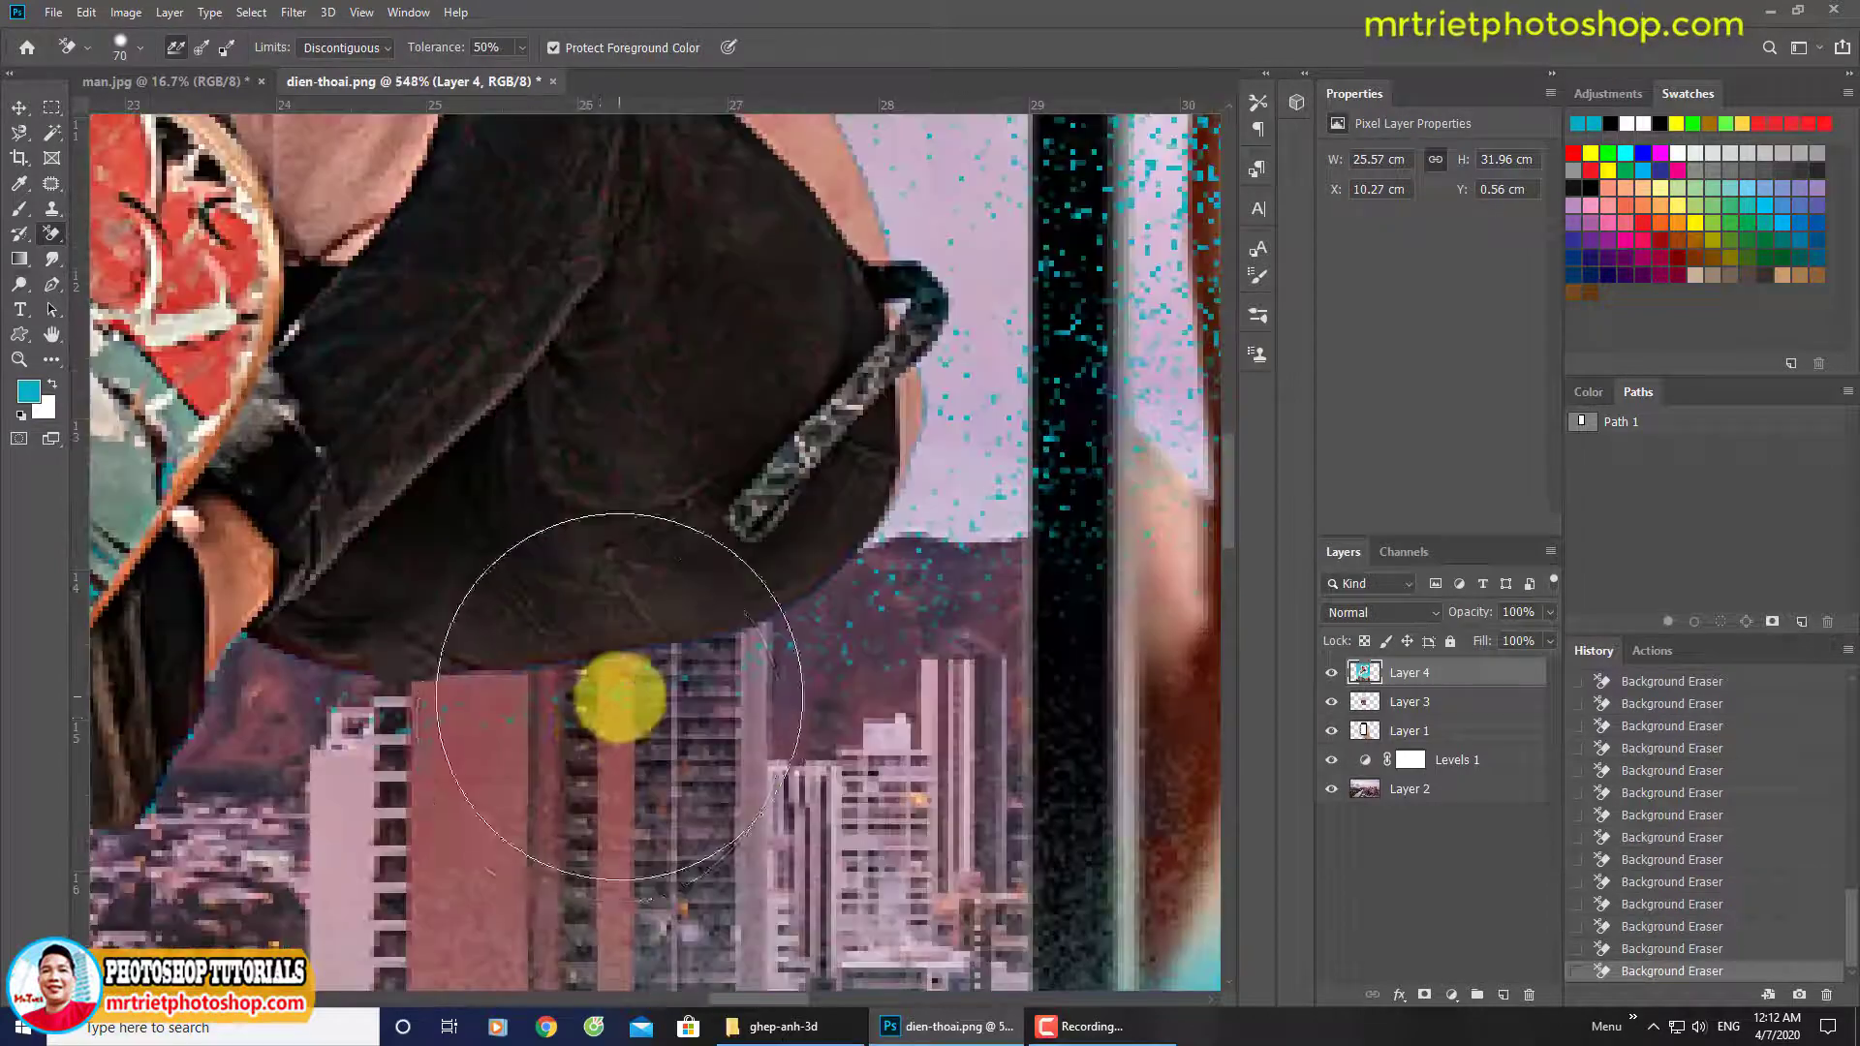
# Clean up the leftover background along the edge of the skateboarder's trousers and waist strap with the Background Eraser.
pyautogui.moveTo(855, 327); pyautogui.dragTo(814, 527)
pyautogui.press('[')
pyautogui.press('[')
pyautogui.press('[')
pyautogui.hotkey('ctrl', '0')
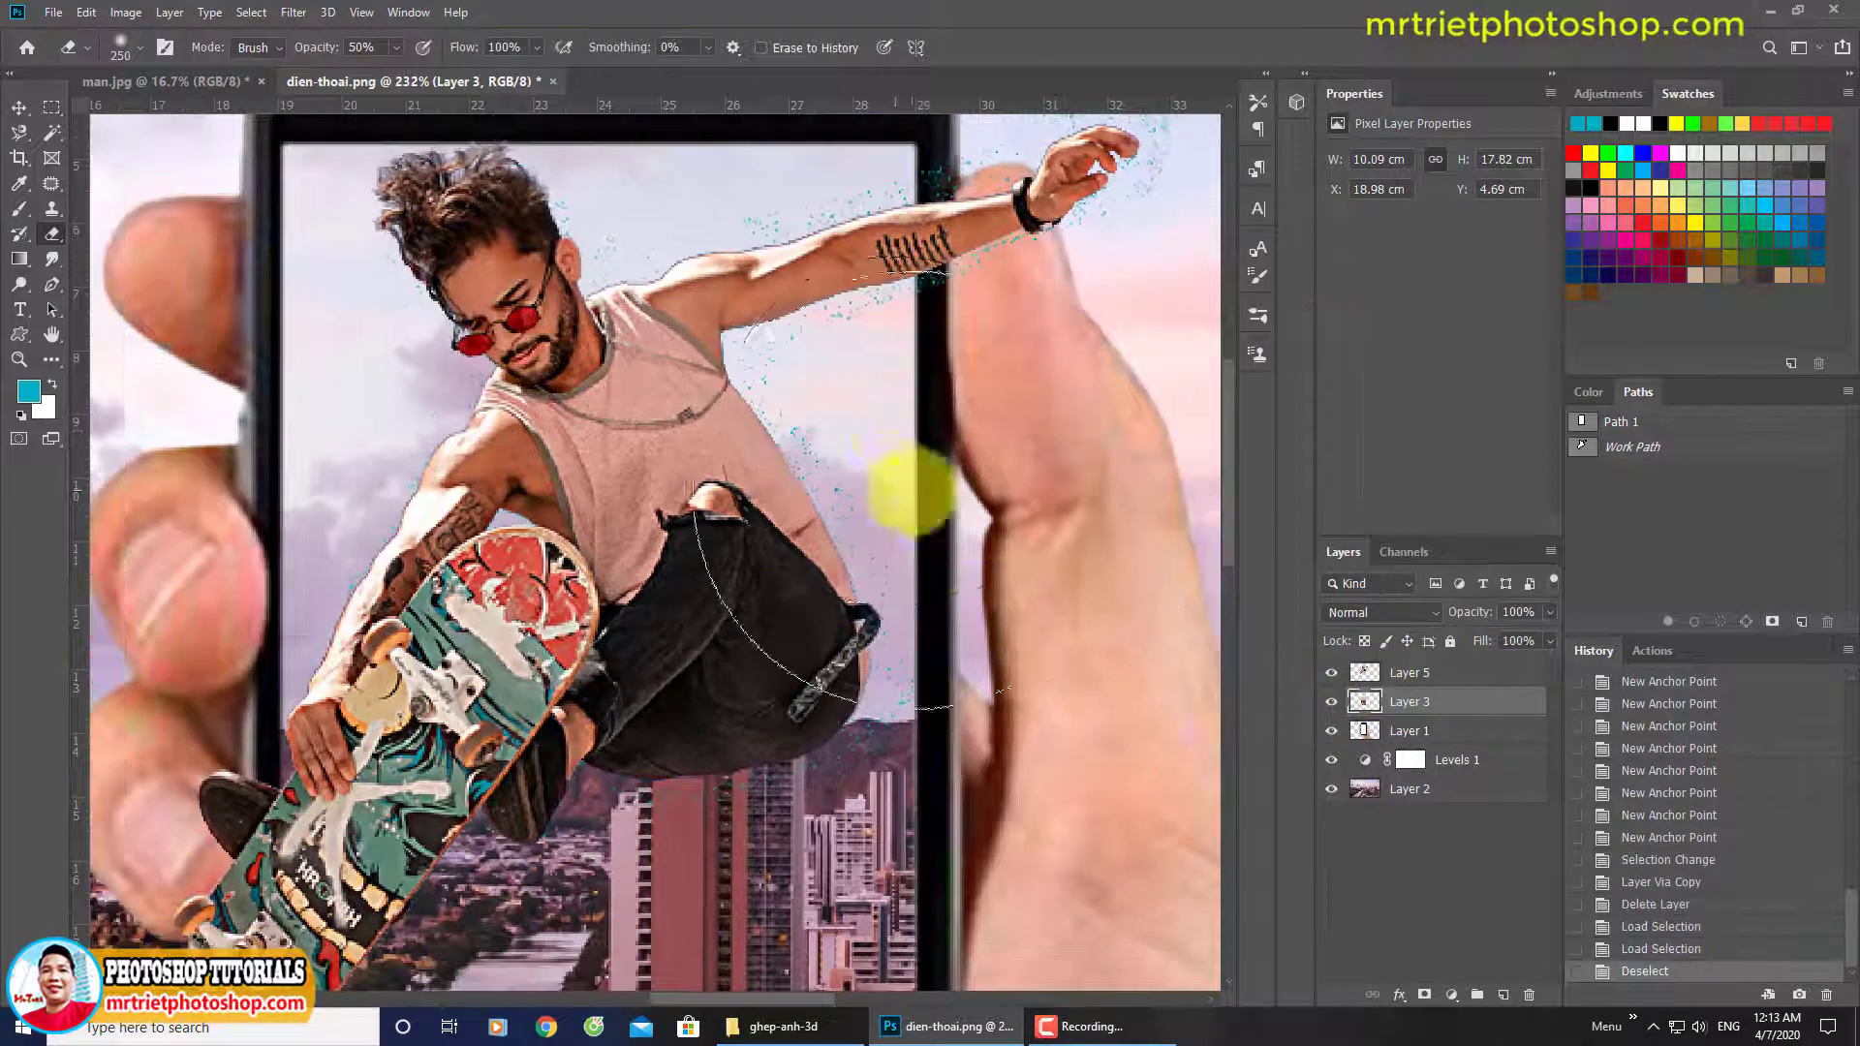
# Erase the leftover blue specks around the skateboarder on Layer 3 and Layer 5 using small Eraser brushes at 100% opacity.
pyautogui.scroll(3, 905, 485)
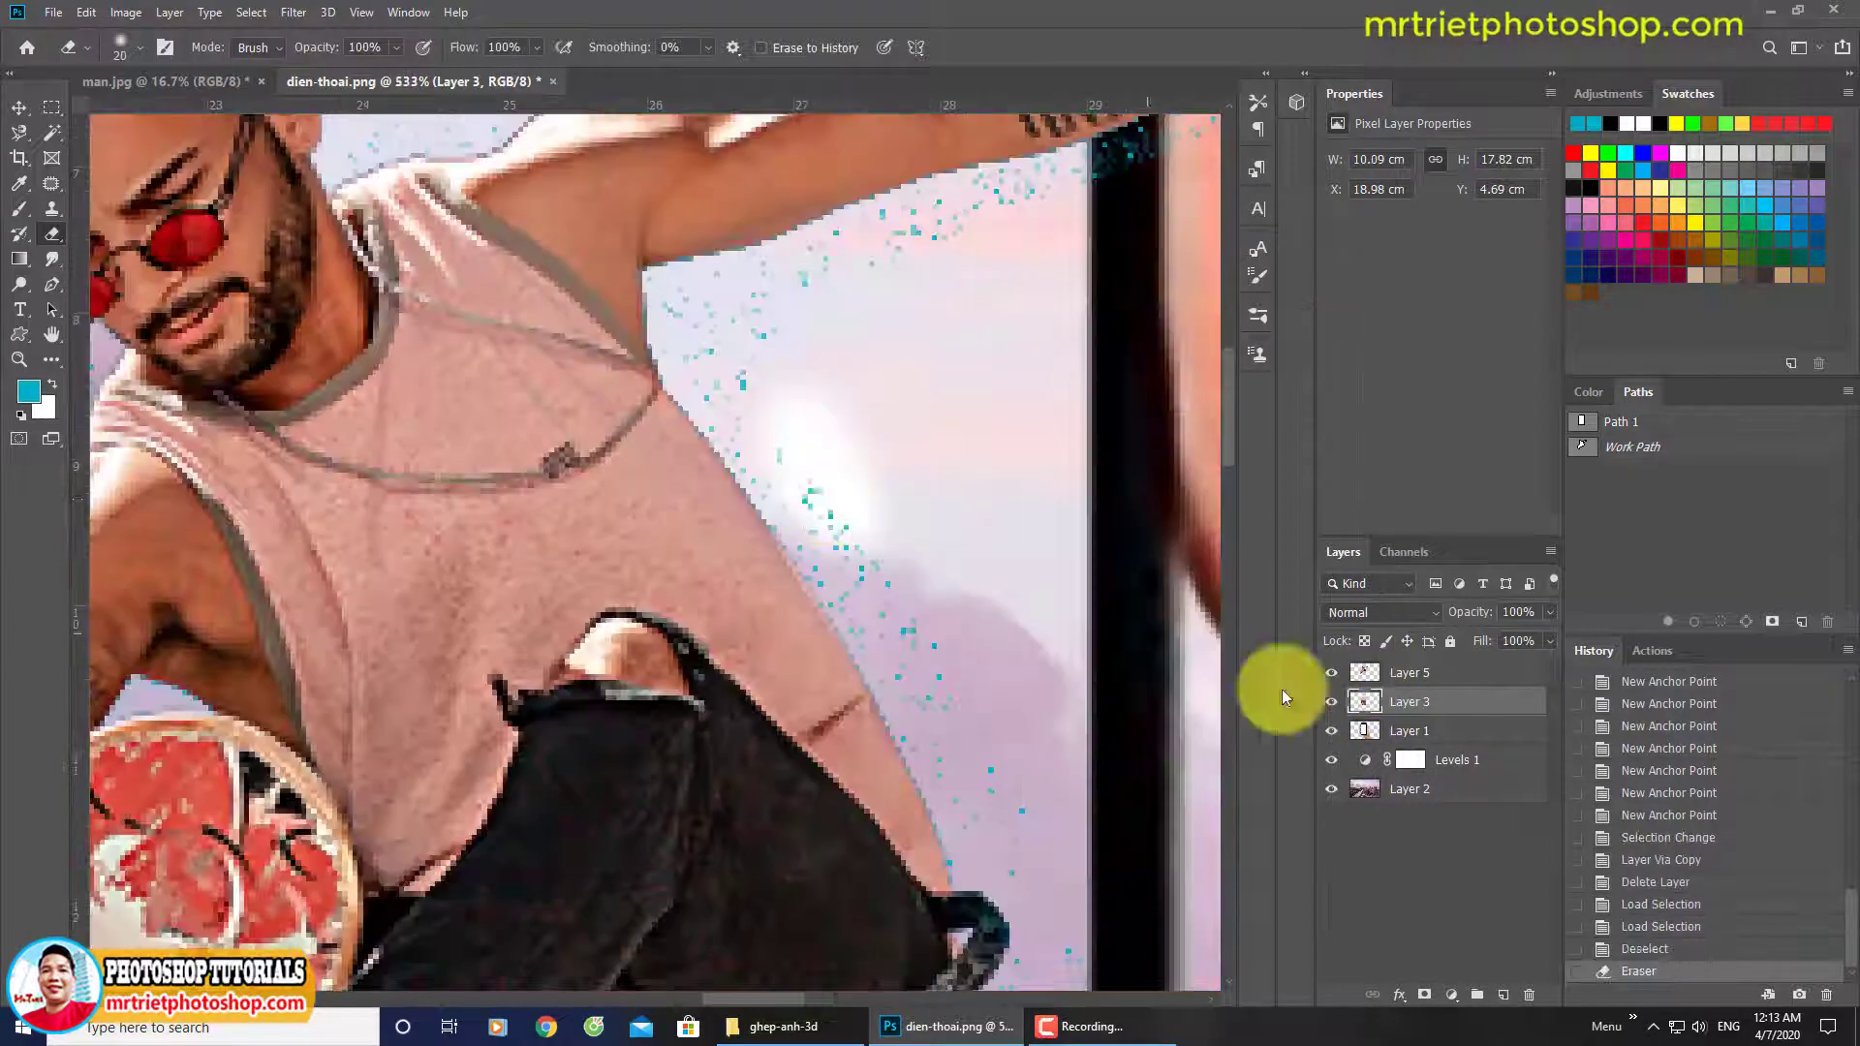
pyautogui.scroll(3, 739, 340)
pyautogui.scroll(-5, 804, 435)
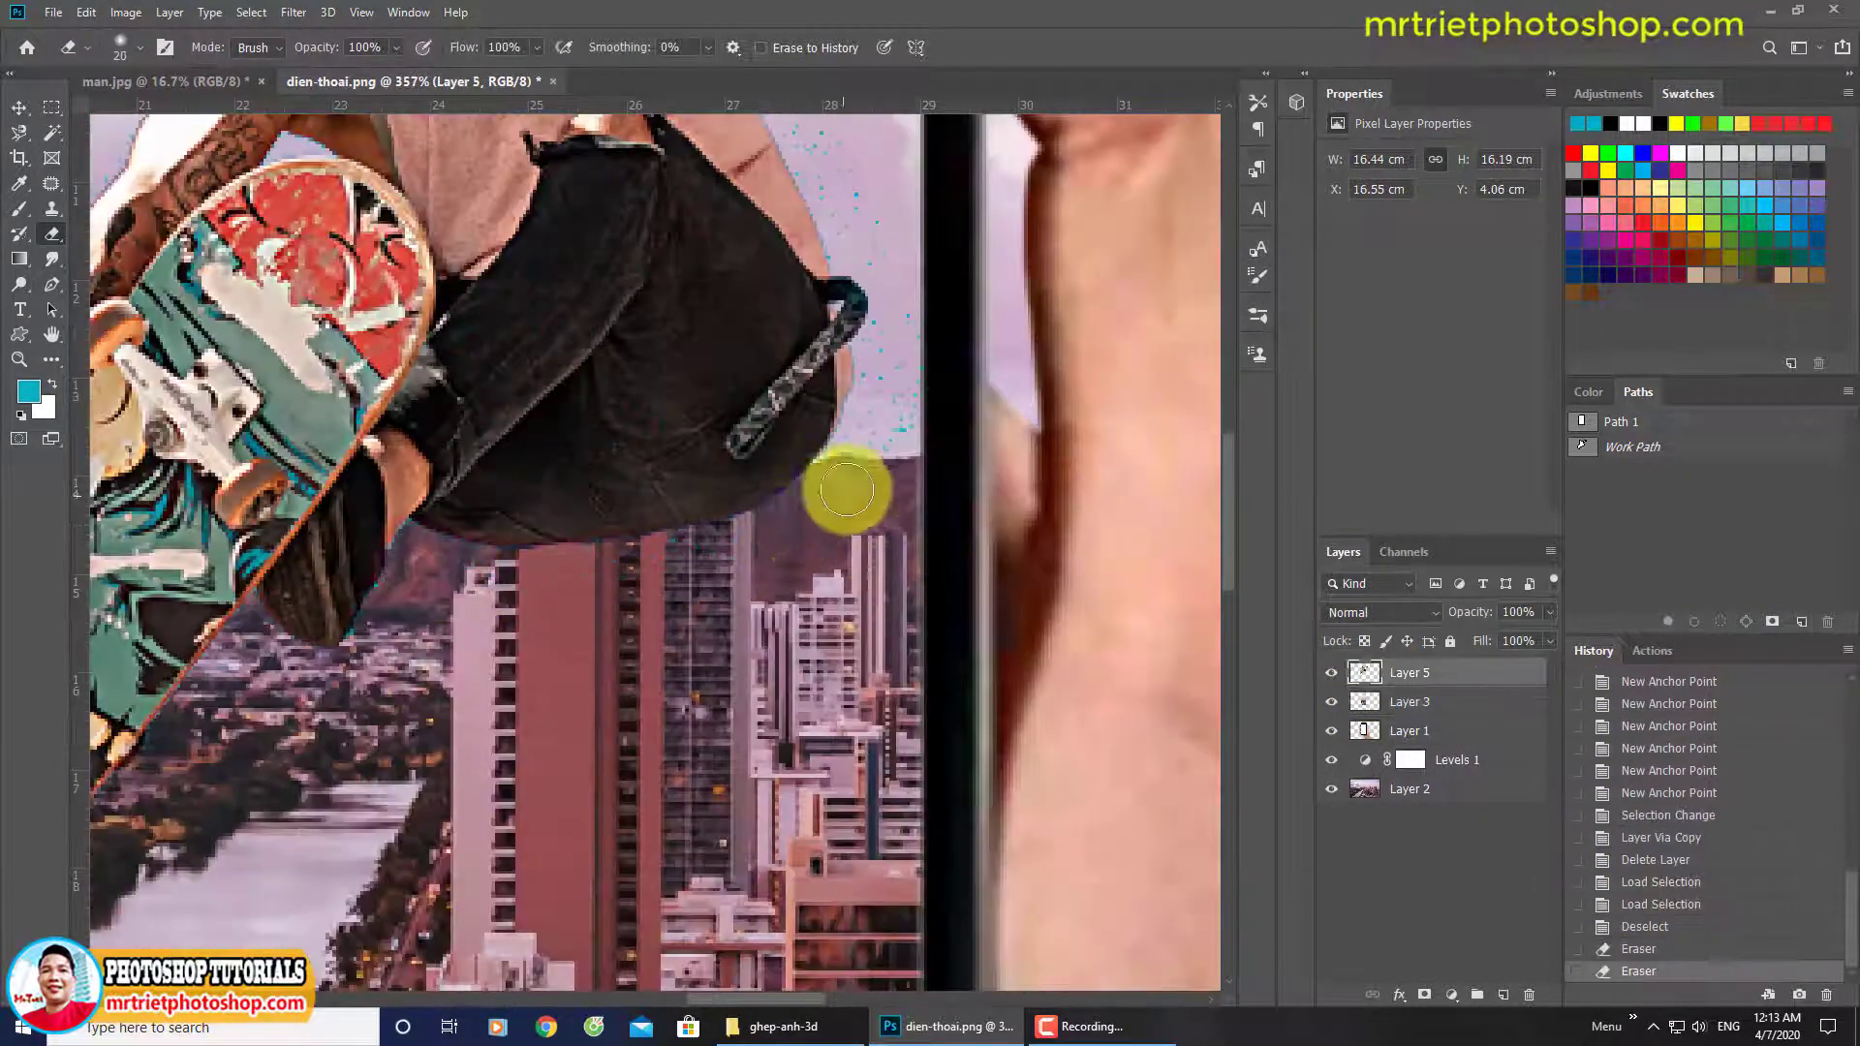
pyautogui.scroll(4, 843, 485)
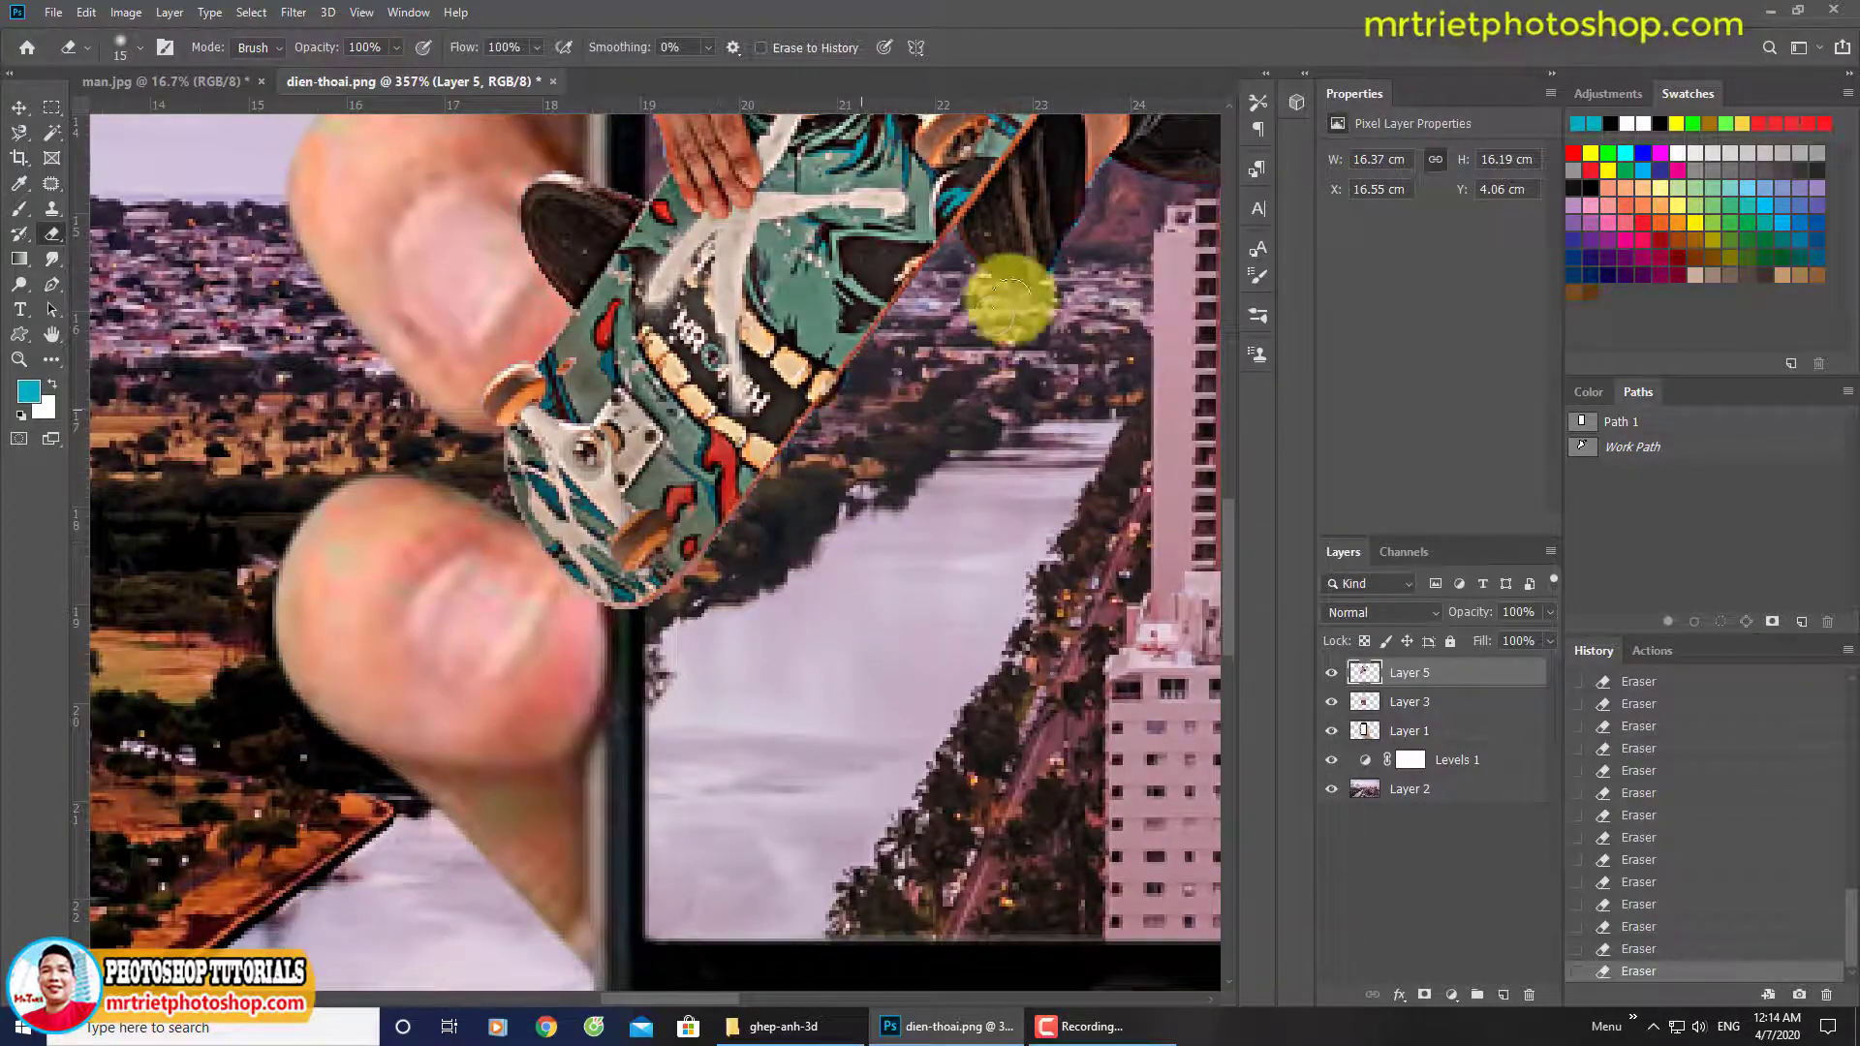
pyautogui.moveTo(1068, 302)
pyautogui.mouseDown()
pyautogui.moveTo(1042, 324)
pyautogui.moveTo(1080, 303)
pyautogui.moveTo(1055, 396)
pyautogui.mouseUp()
pyautogui.hotkey('ctrl', '0')
# Move the skateboarder on Layer 5 down and left so the skateboard overhangs the phone's left edge.
pyautogui.press('v')
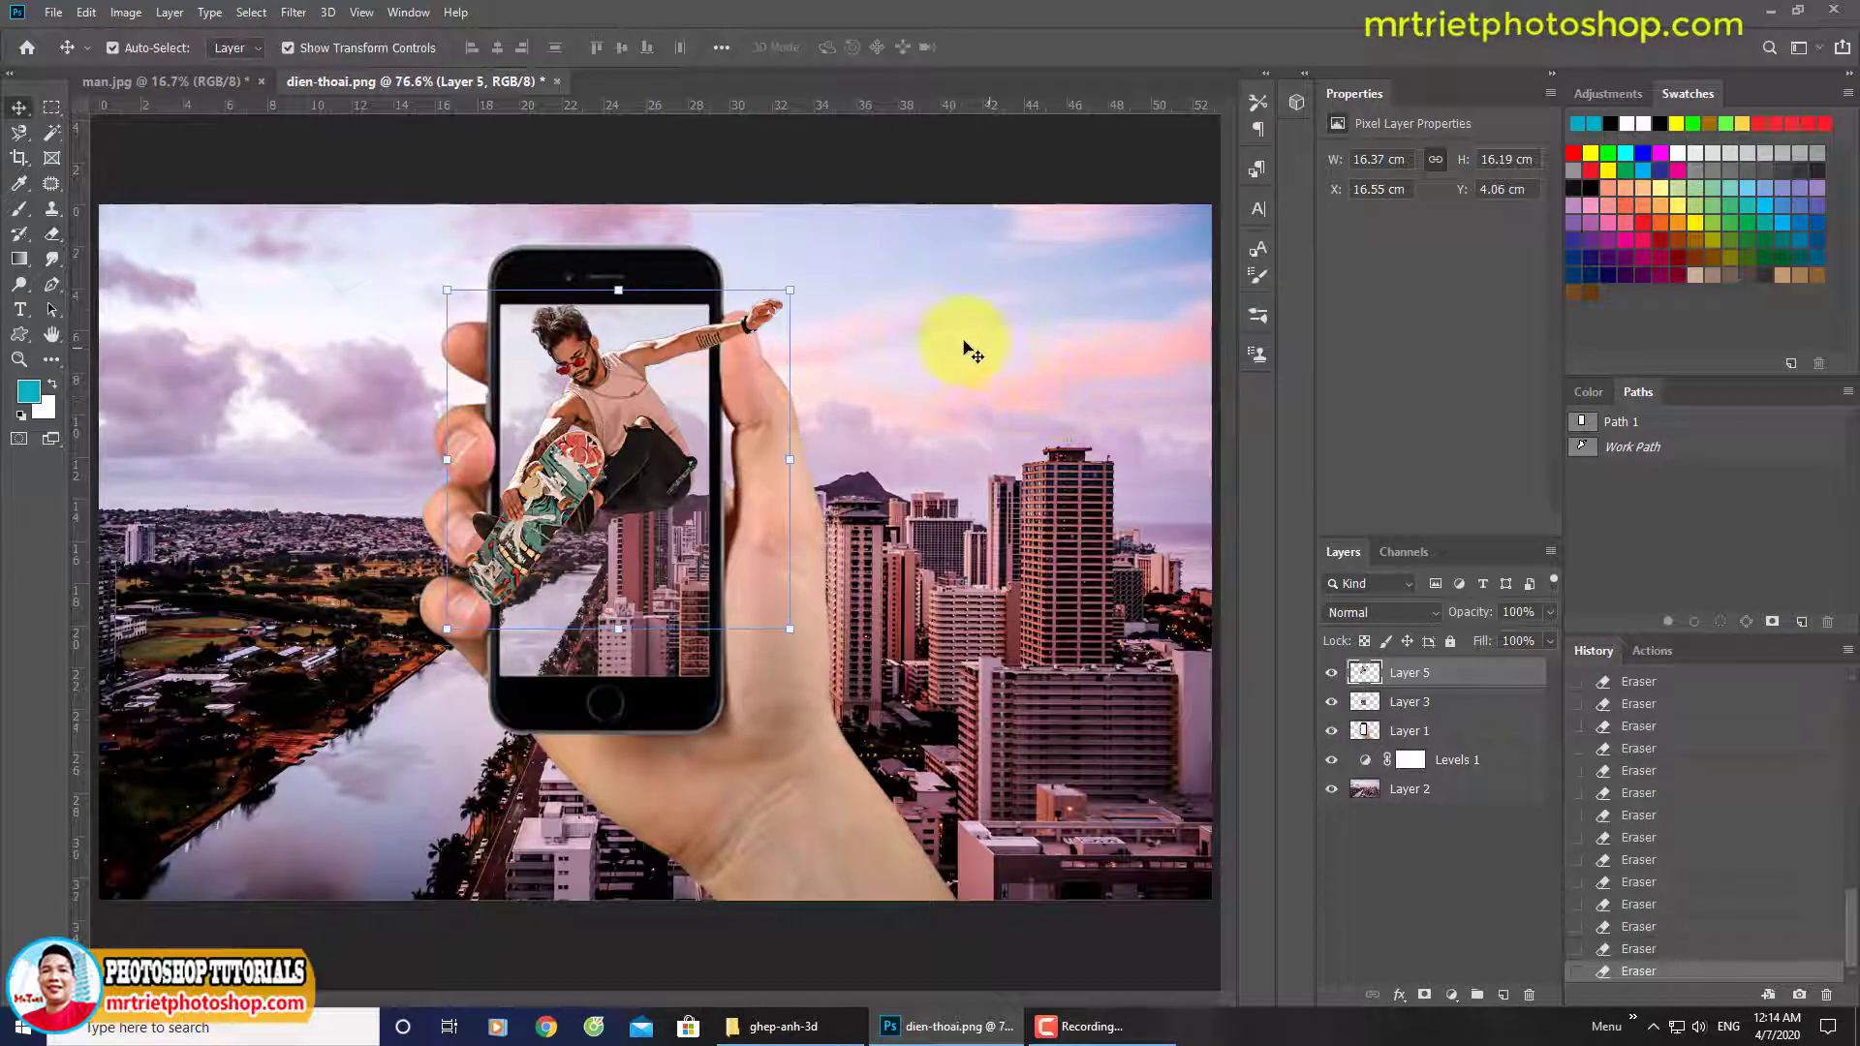
pyautogui.moveTo(615, 381); pyautogui.dragTo(591, 438)
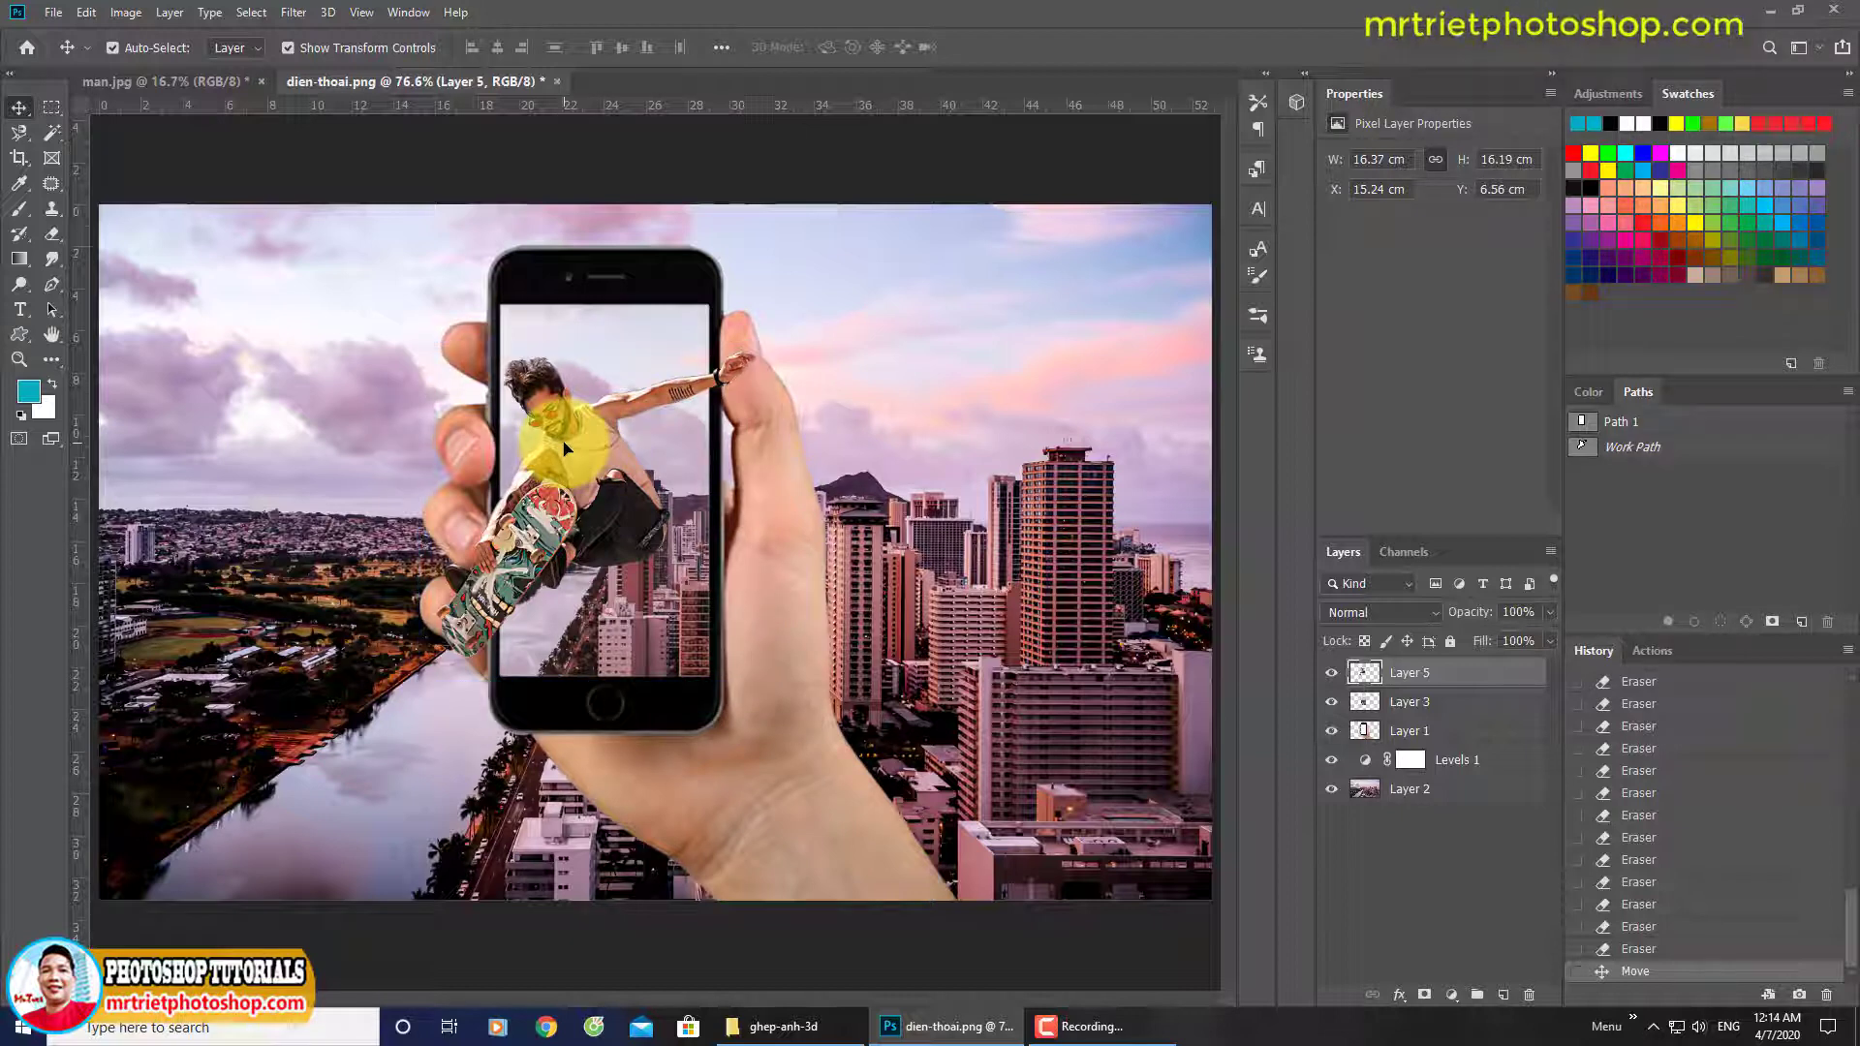
pyautogui.moveTo(560, 441); pyautogui.dragTo(566, 451)
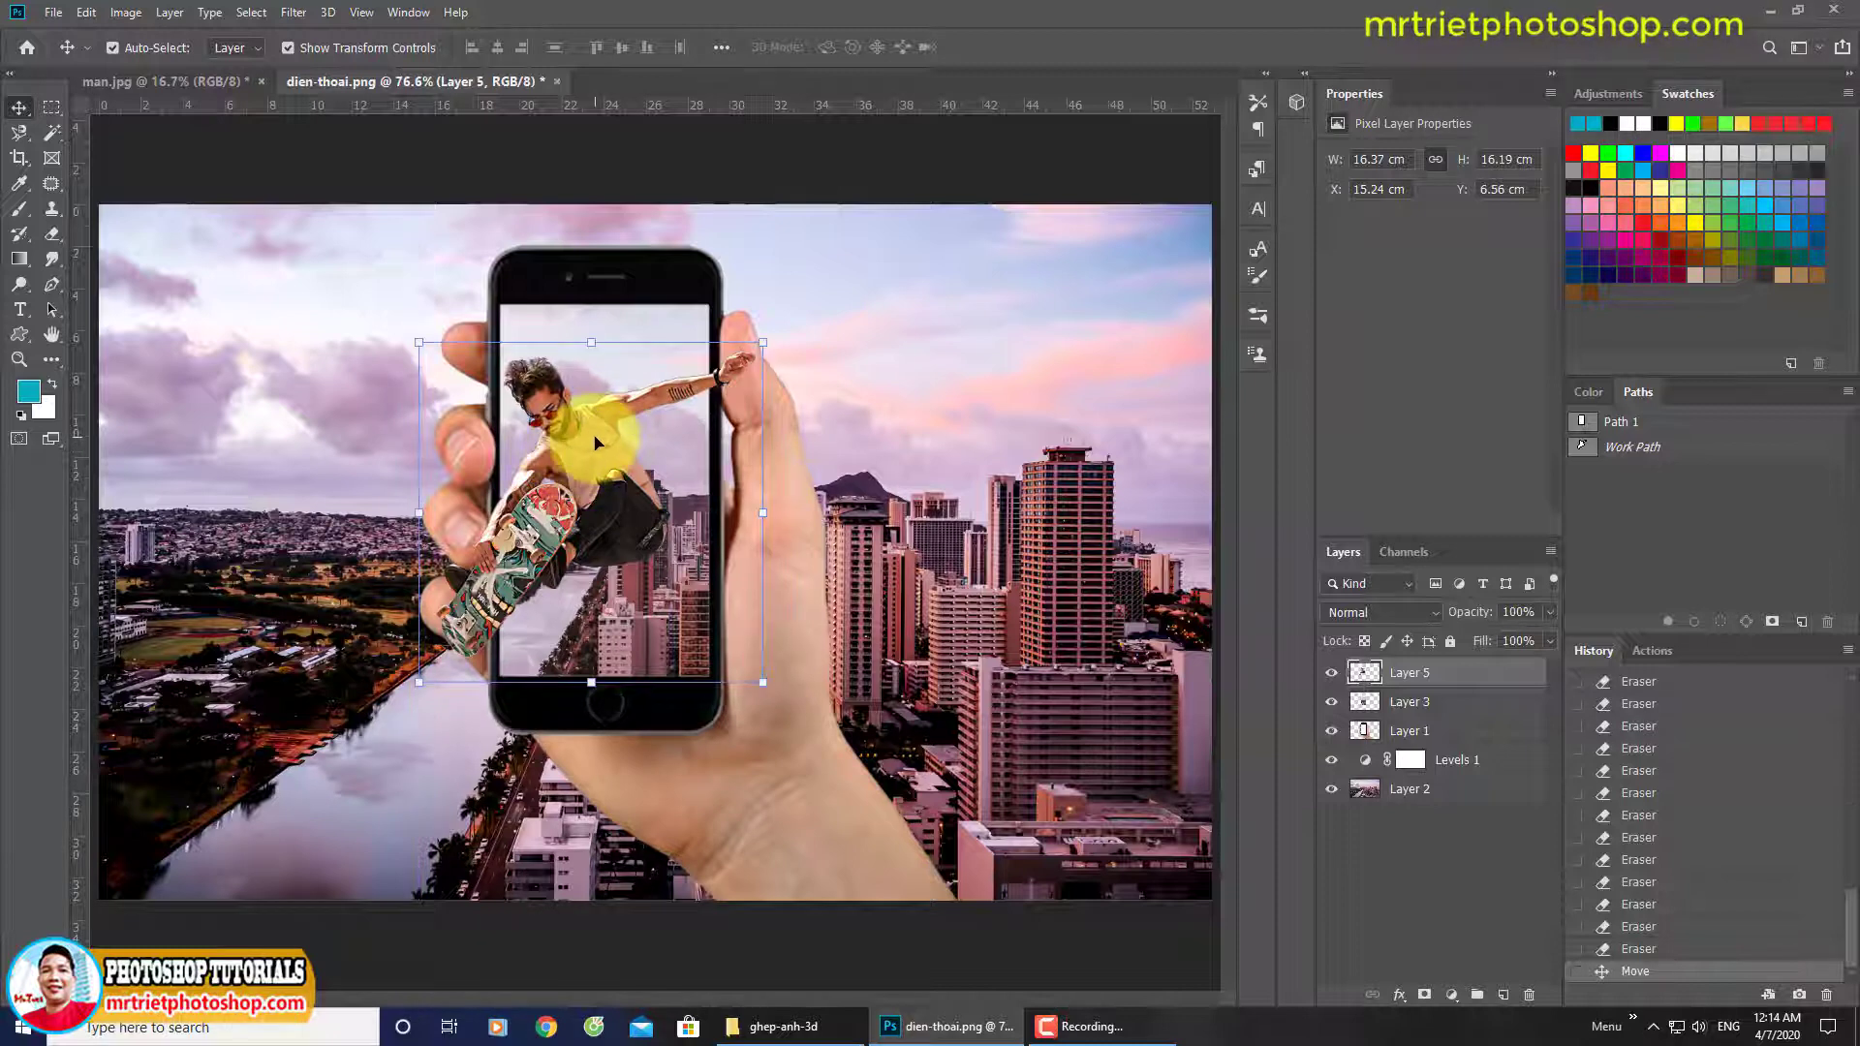
pyautogui.scroll(-1, 699, 360)
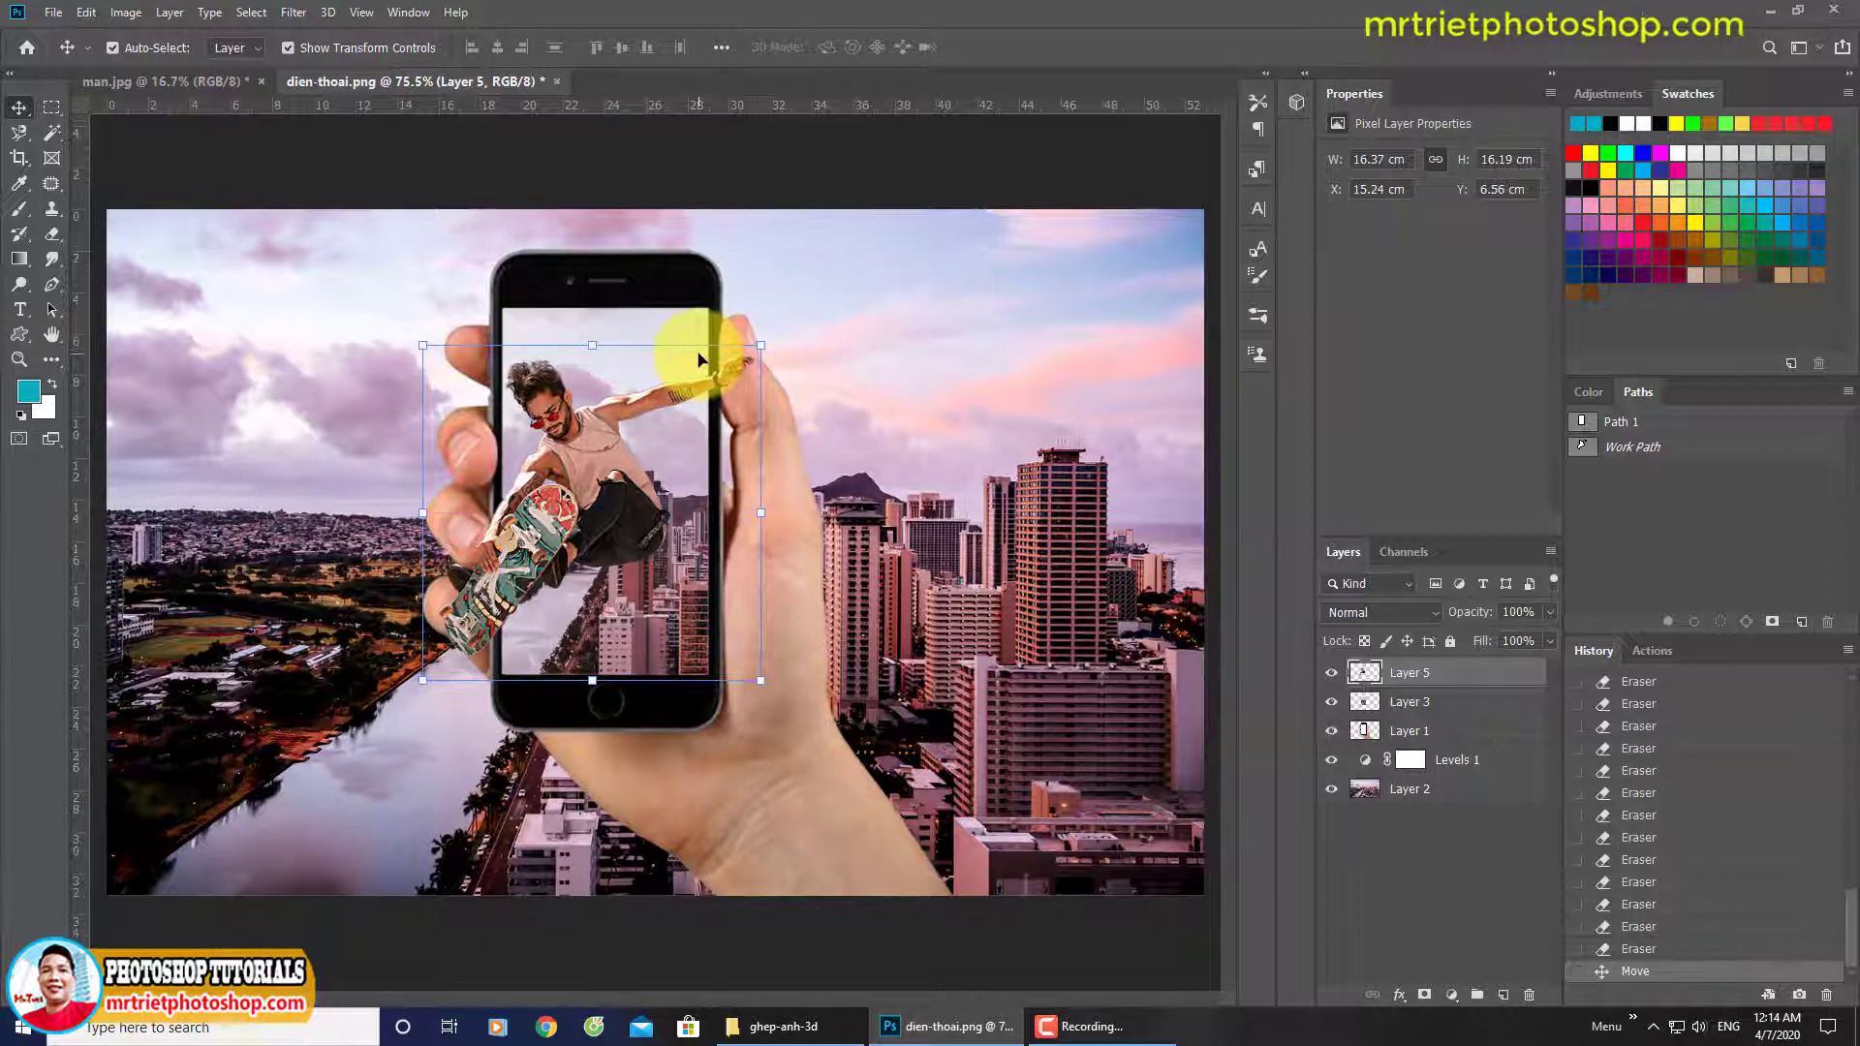
# Mask Layer 5 with the phone-screen shape of Path 1 and clear a rectangle in the mask to reveal the skateboard beyond the phone's left edge.
pyautogui.keyDown('ctrl'); pyautogui.click(1581, 421); pyautogui.keyUp('ctrl')
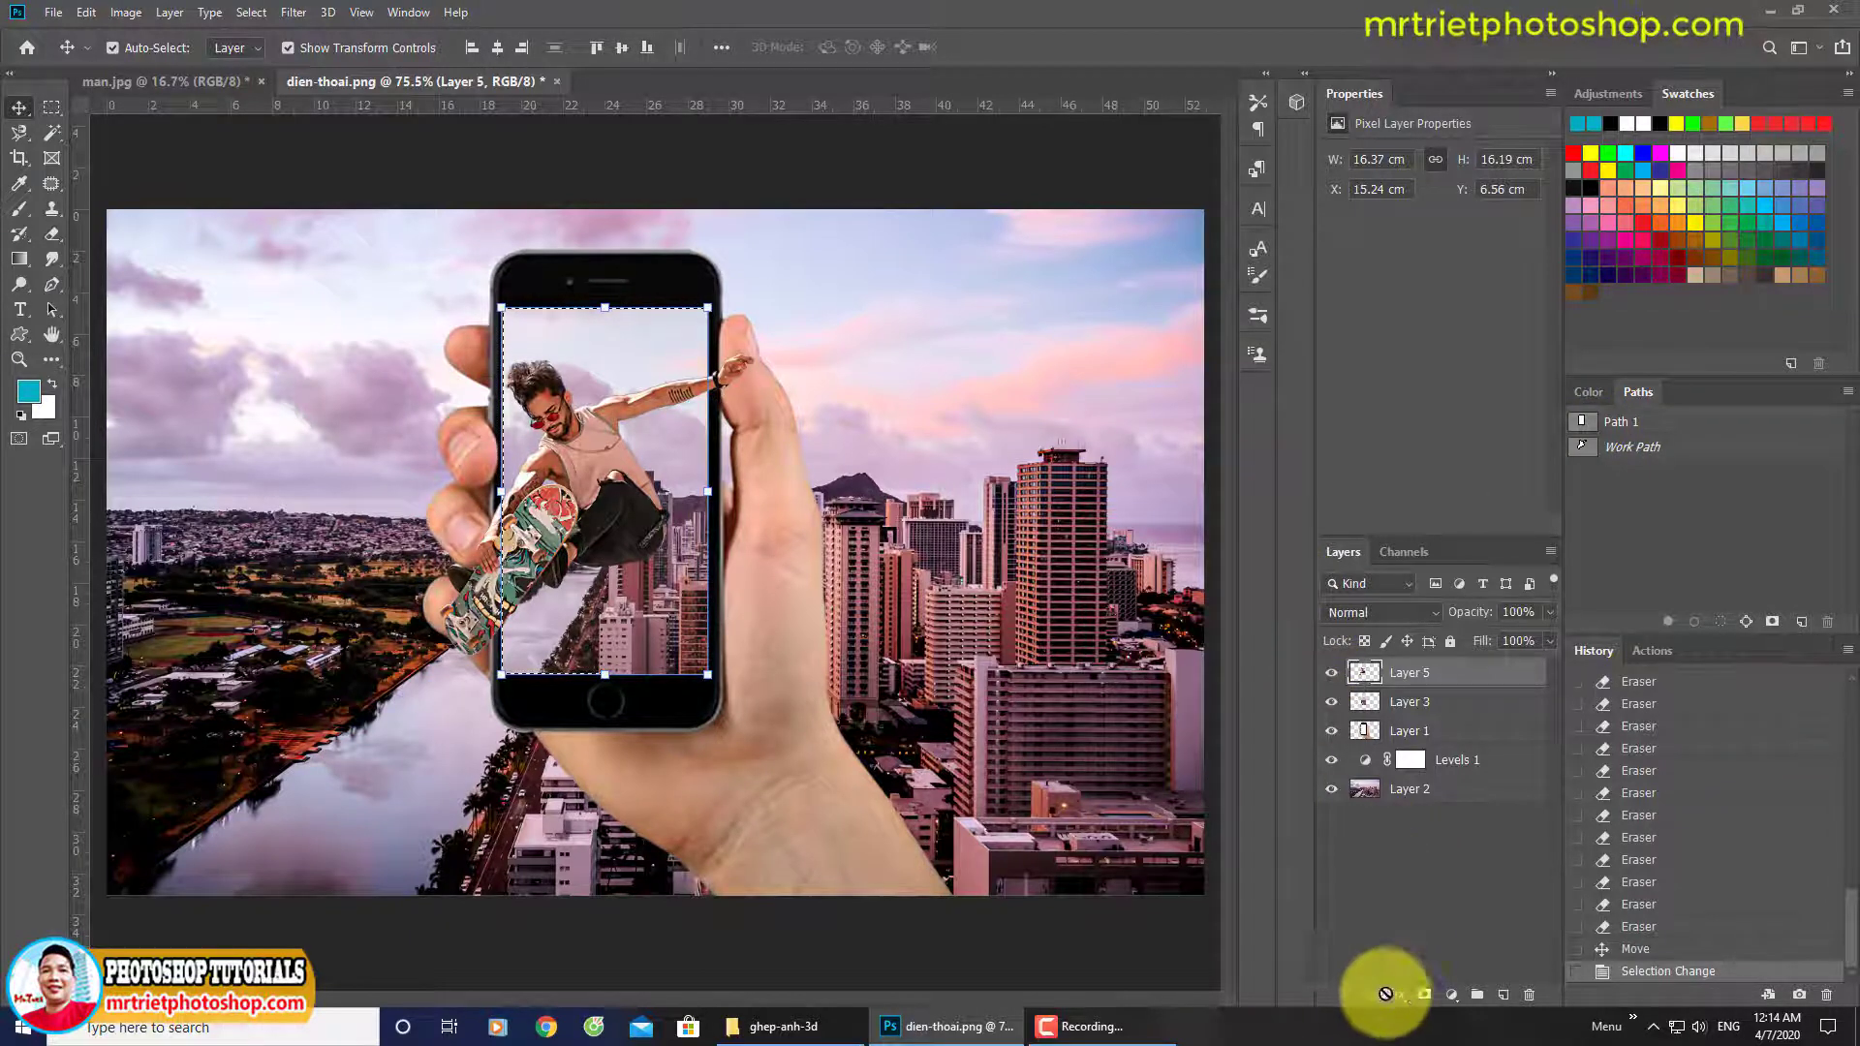
pyautogui.click(1424, 994)
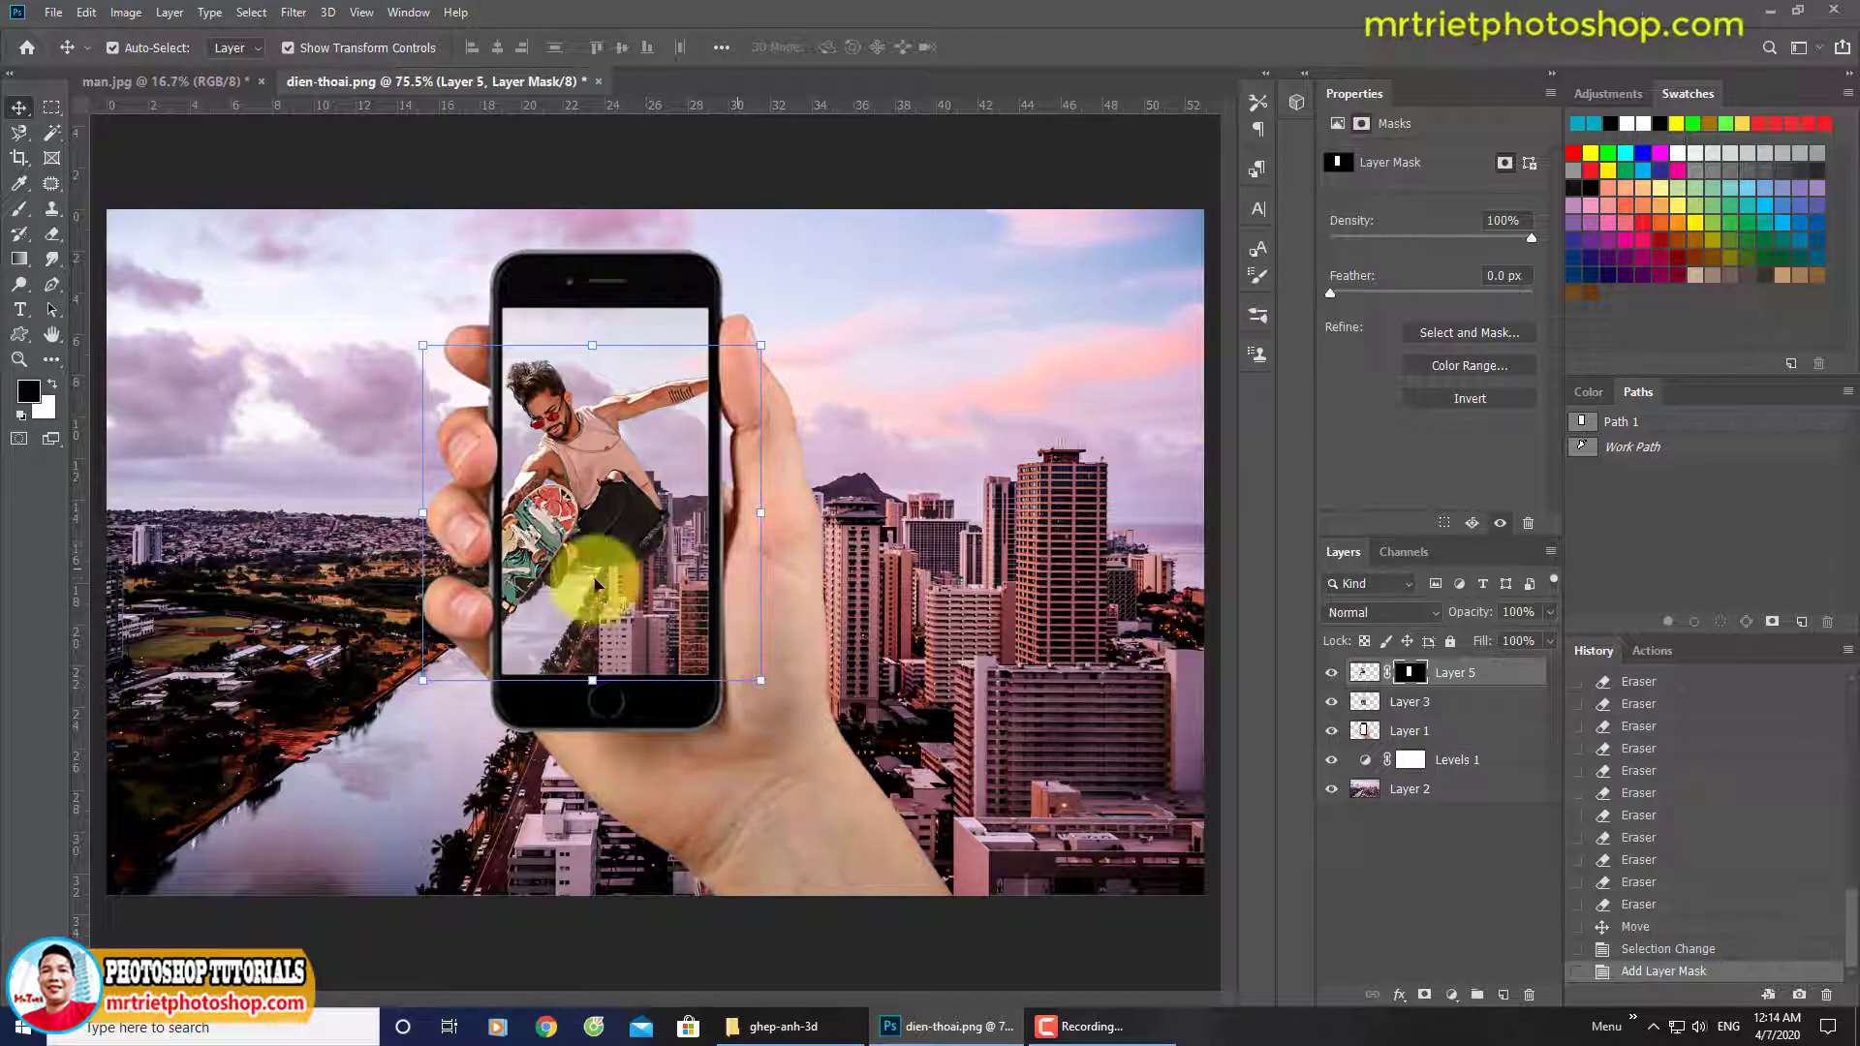
pyautogui.press('m')
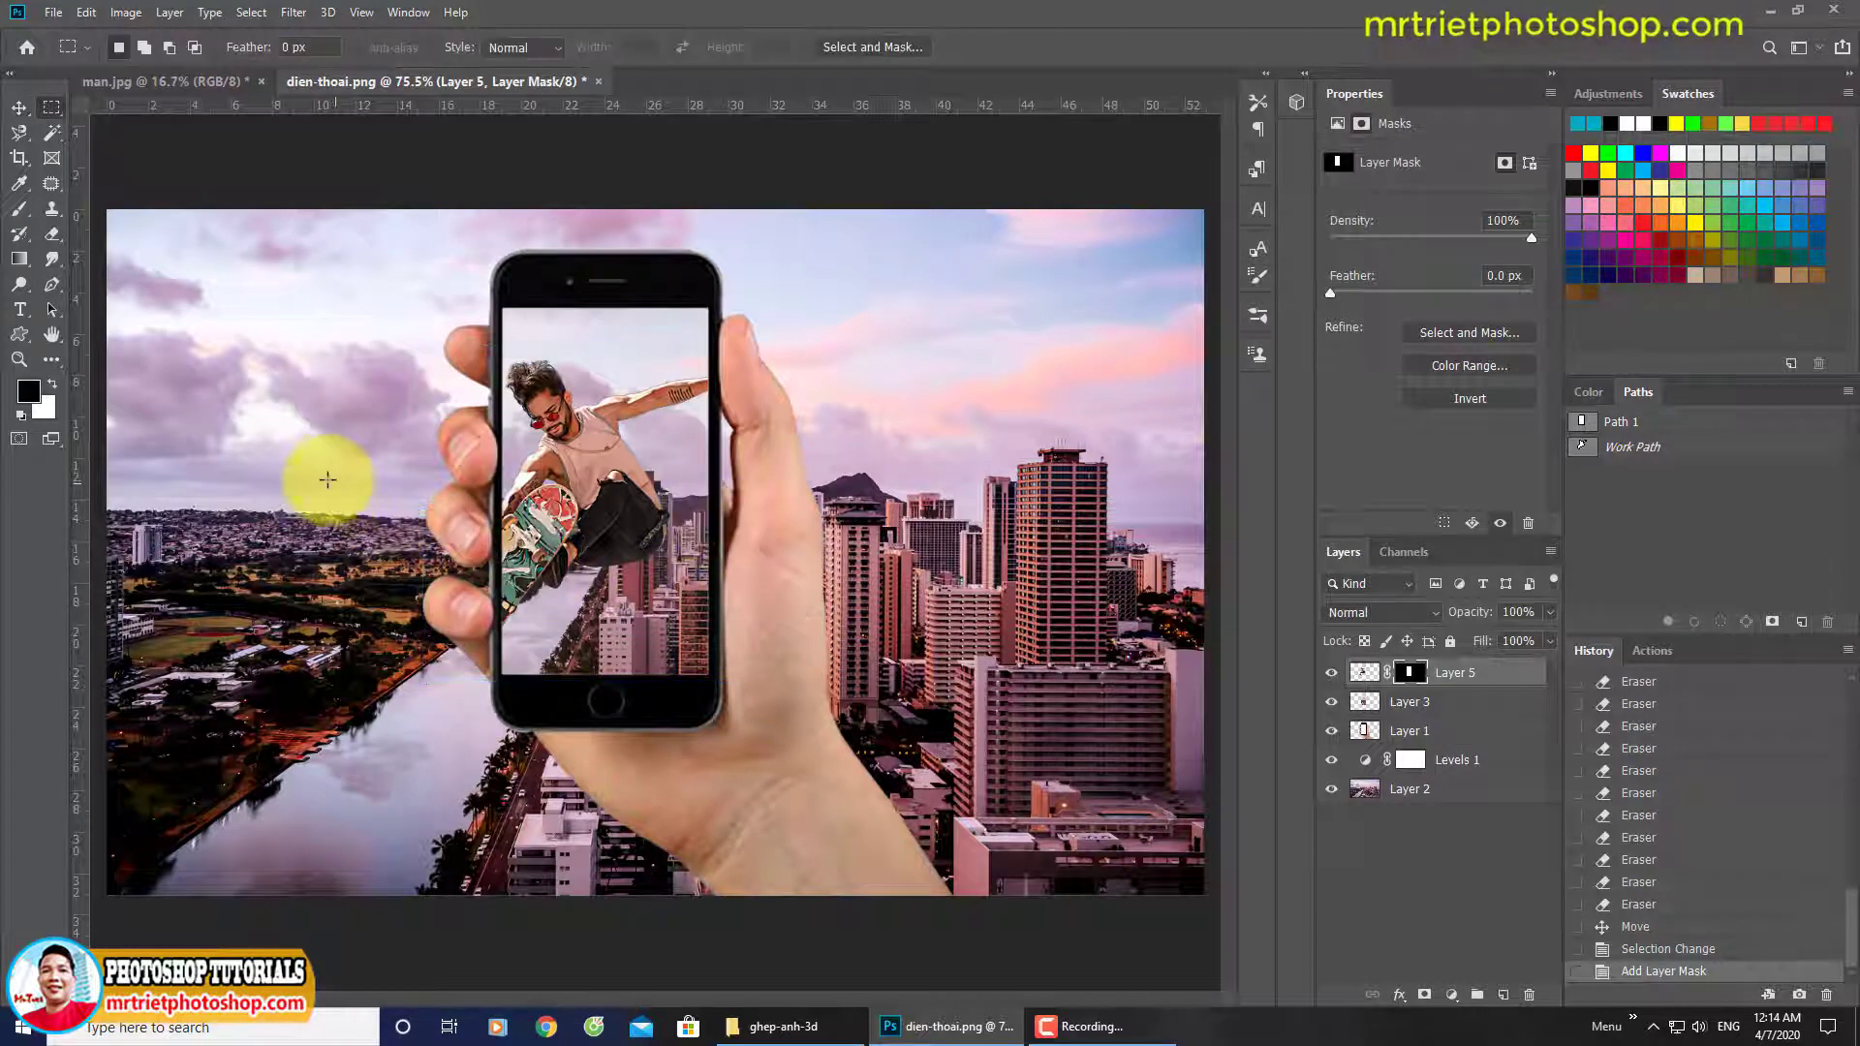
pyautogui.moveTo(314, 466); pyautogui.dragTo(557, 708)
pyautogui.press('Delete')
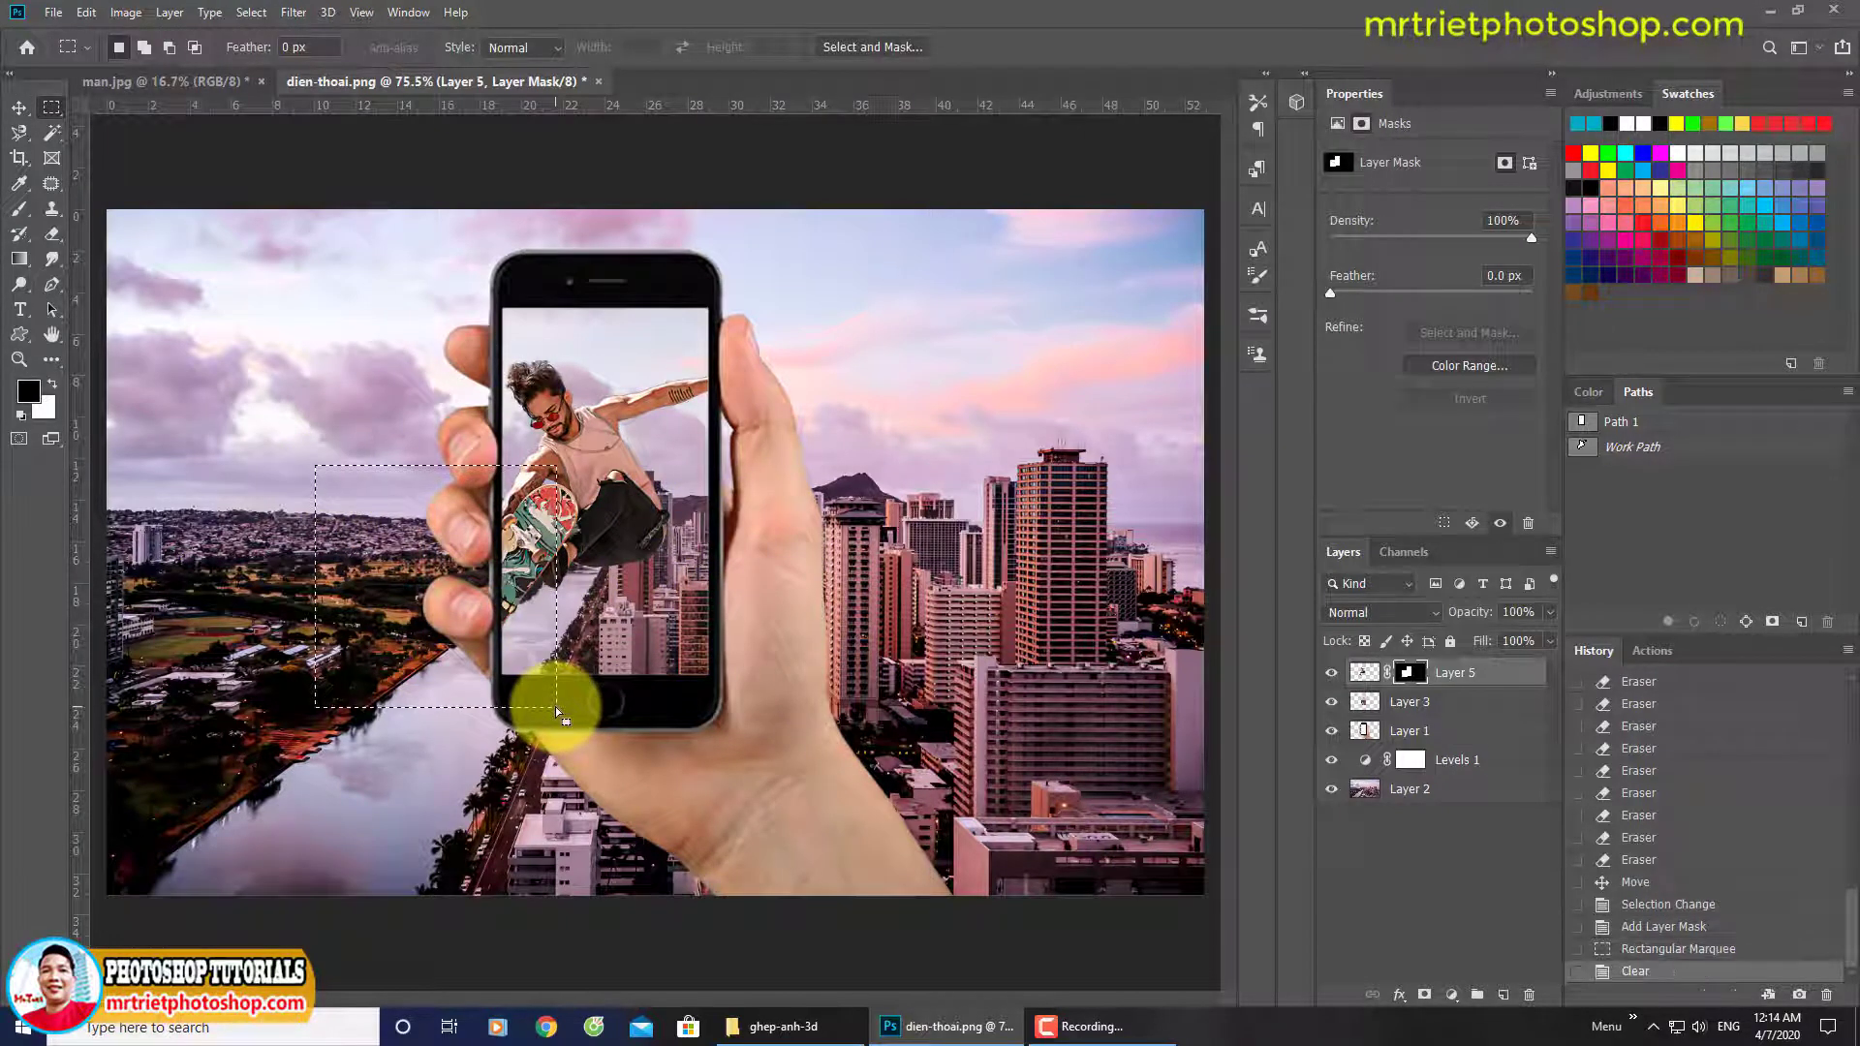
pyautogui.hotkey('ctrl', 'd')
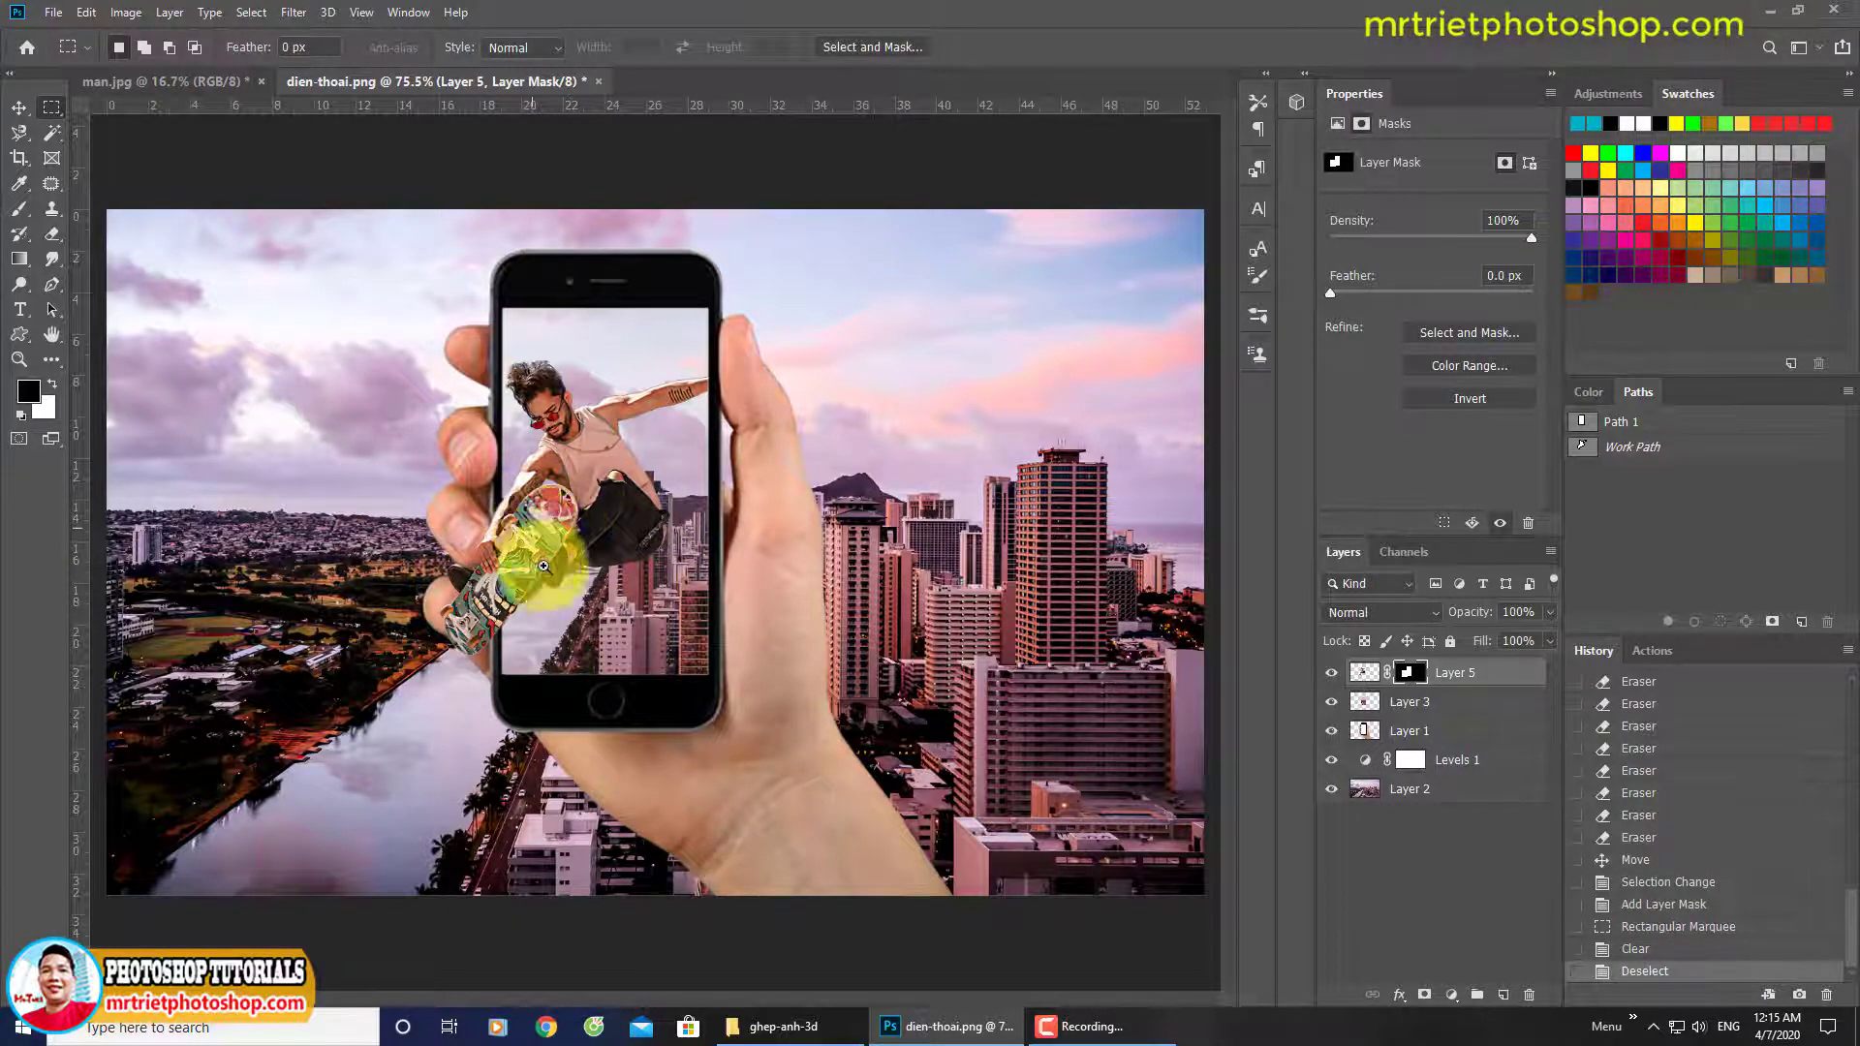
pyautogui.scroll(5, 548, 560)
pyautogui.scroll(2, 601, 461)
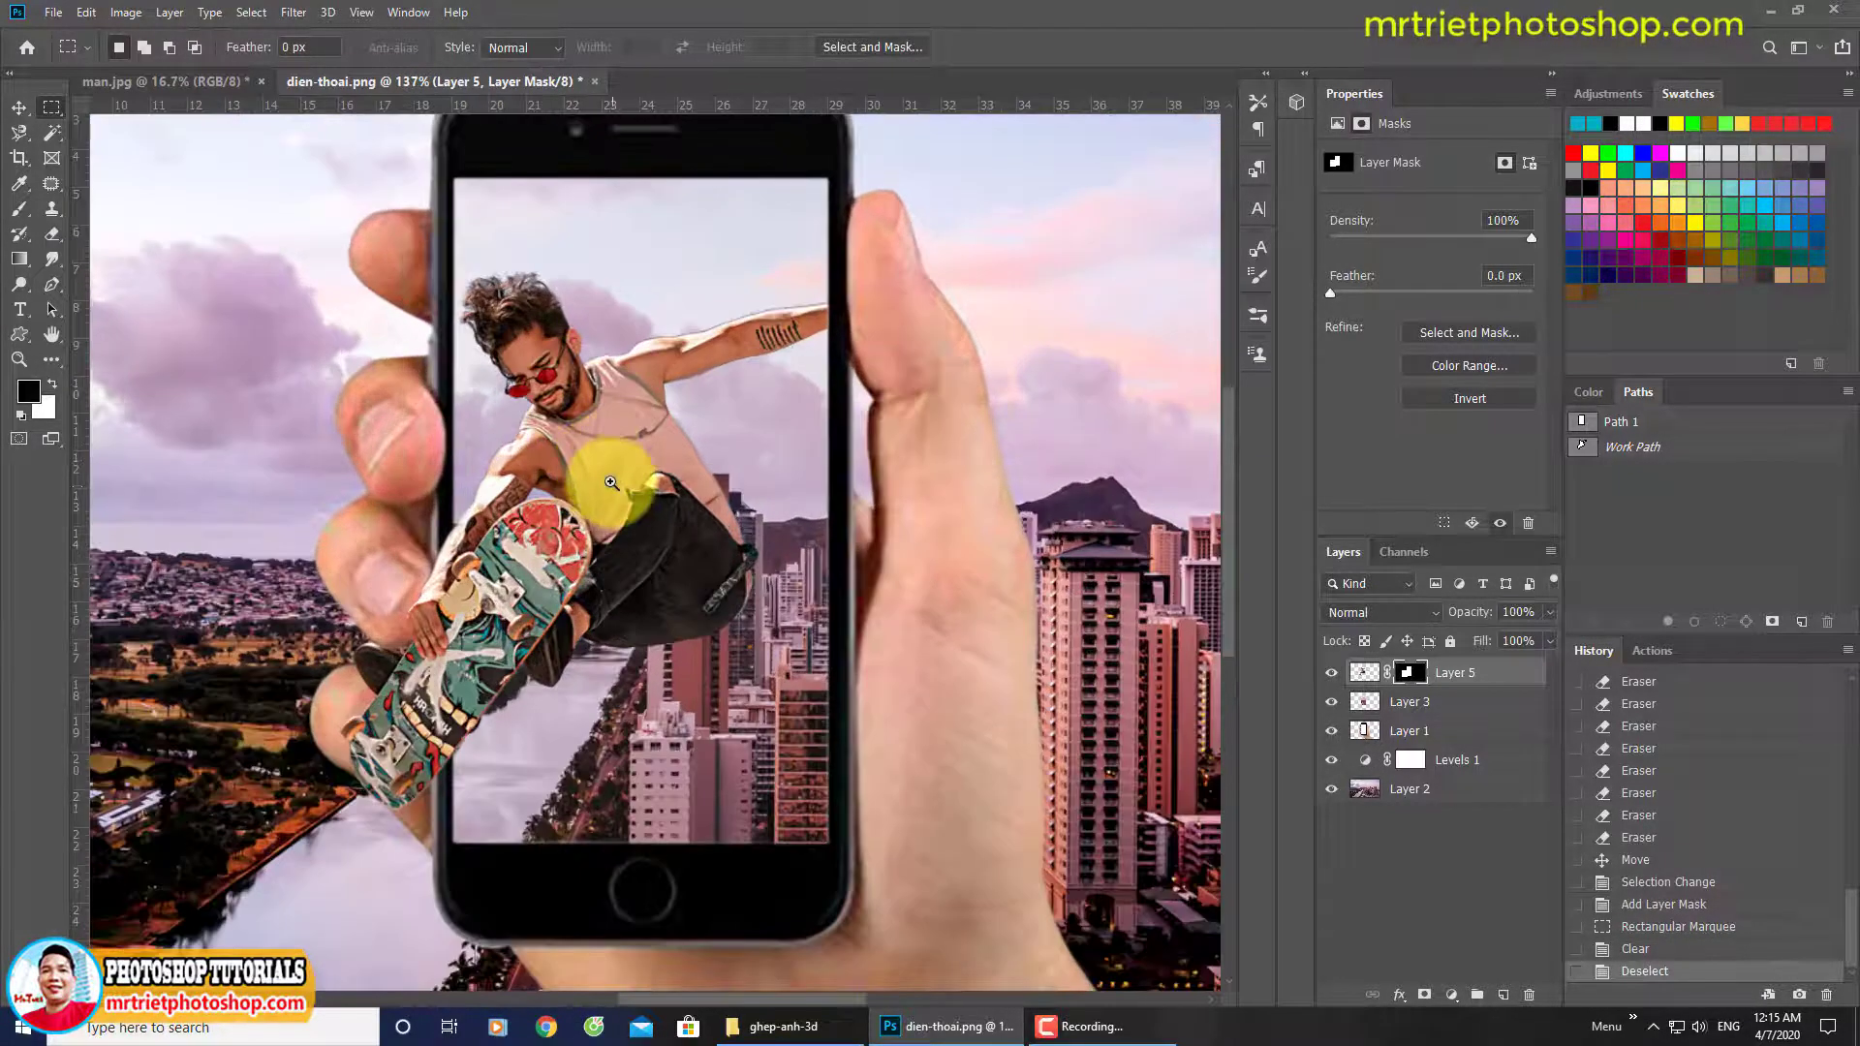
pyautogui.moveTo(578, 469); pyautogui.dragTo(593, 506)
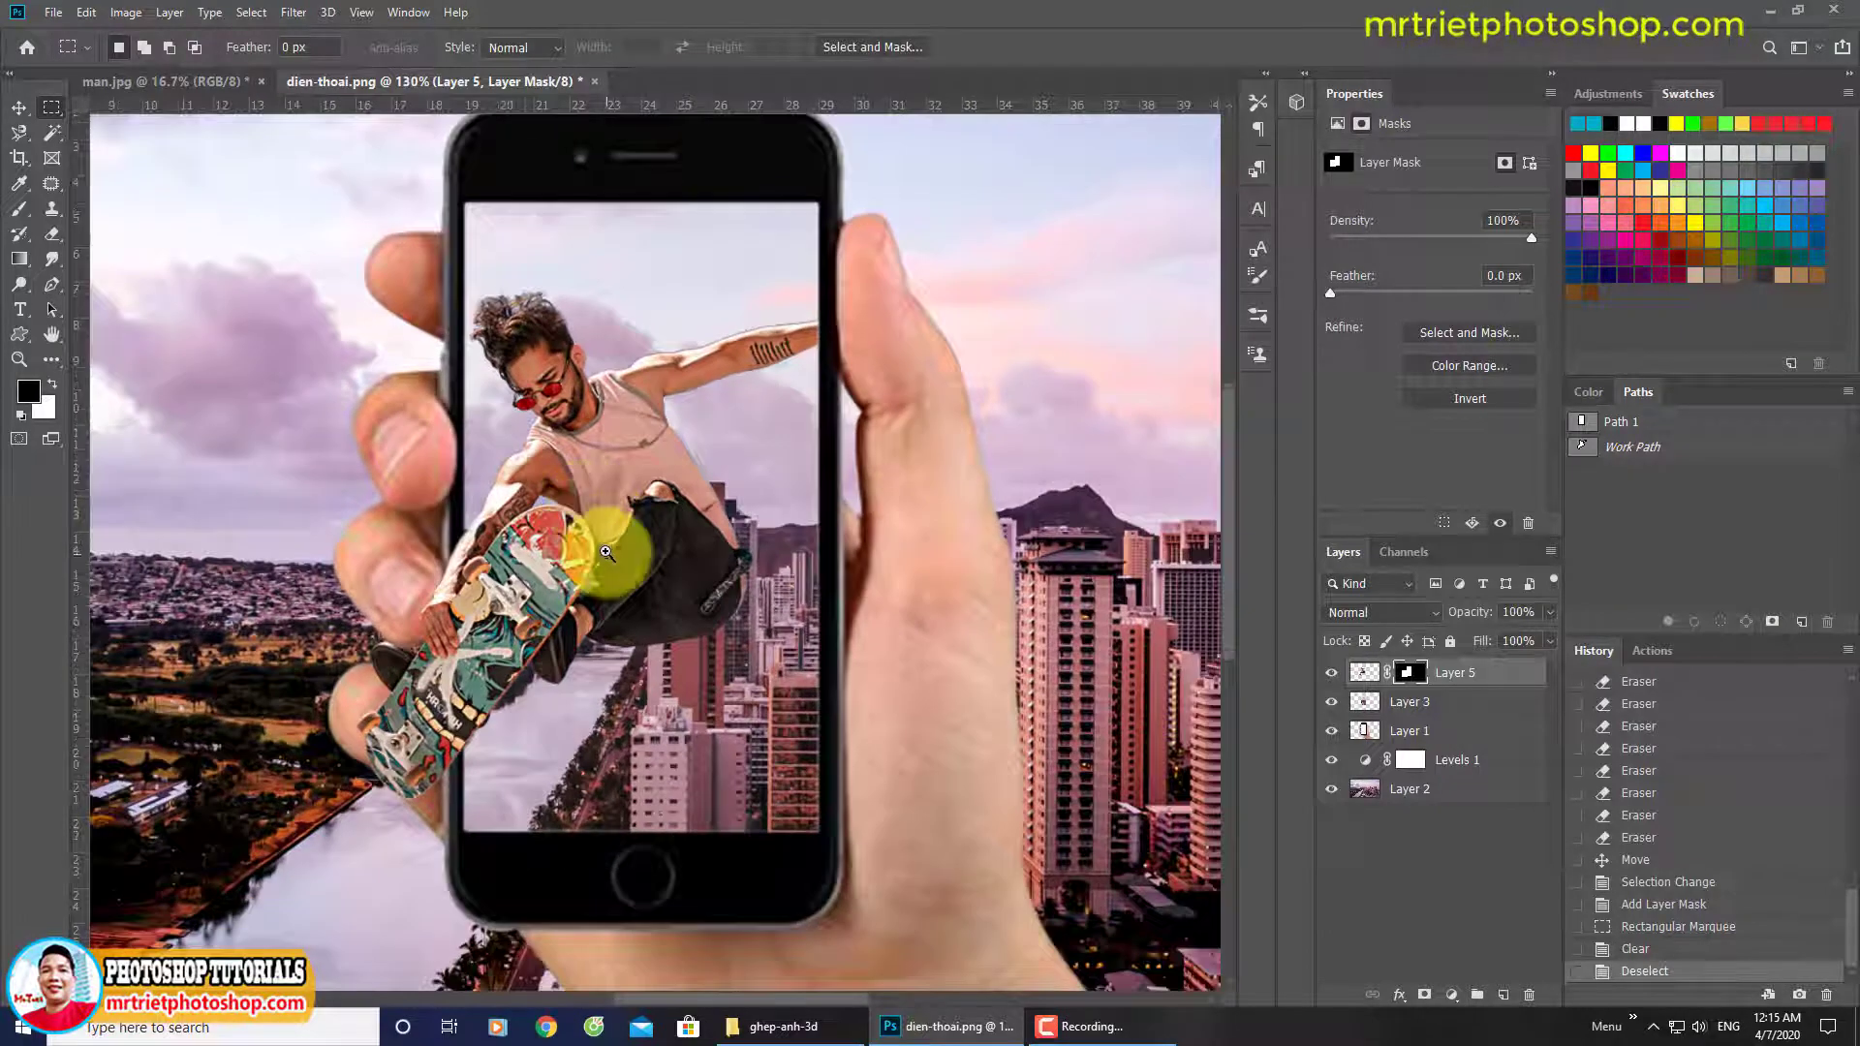
pyautogui.hotkey('ctrl', '0')
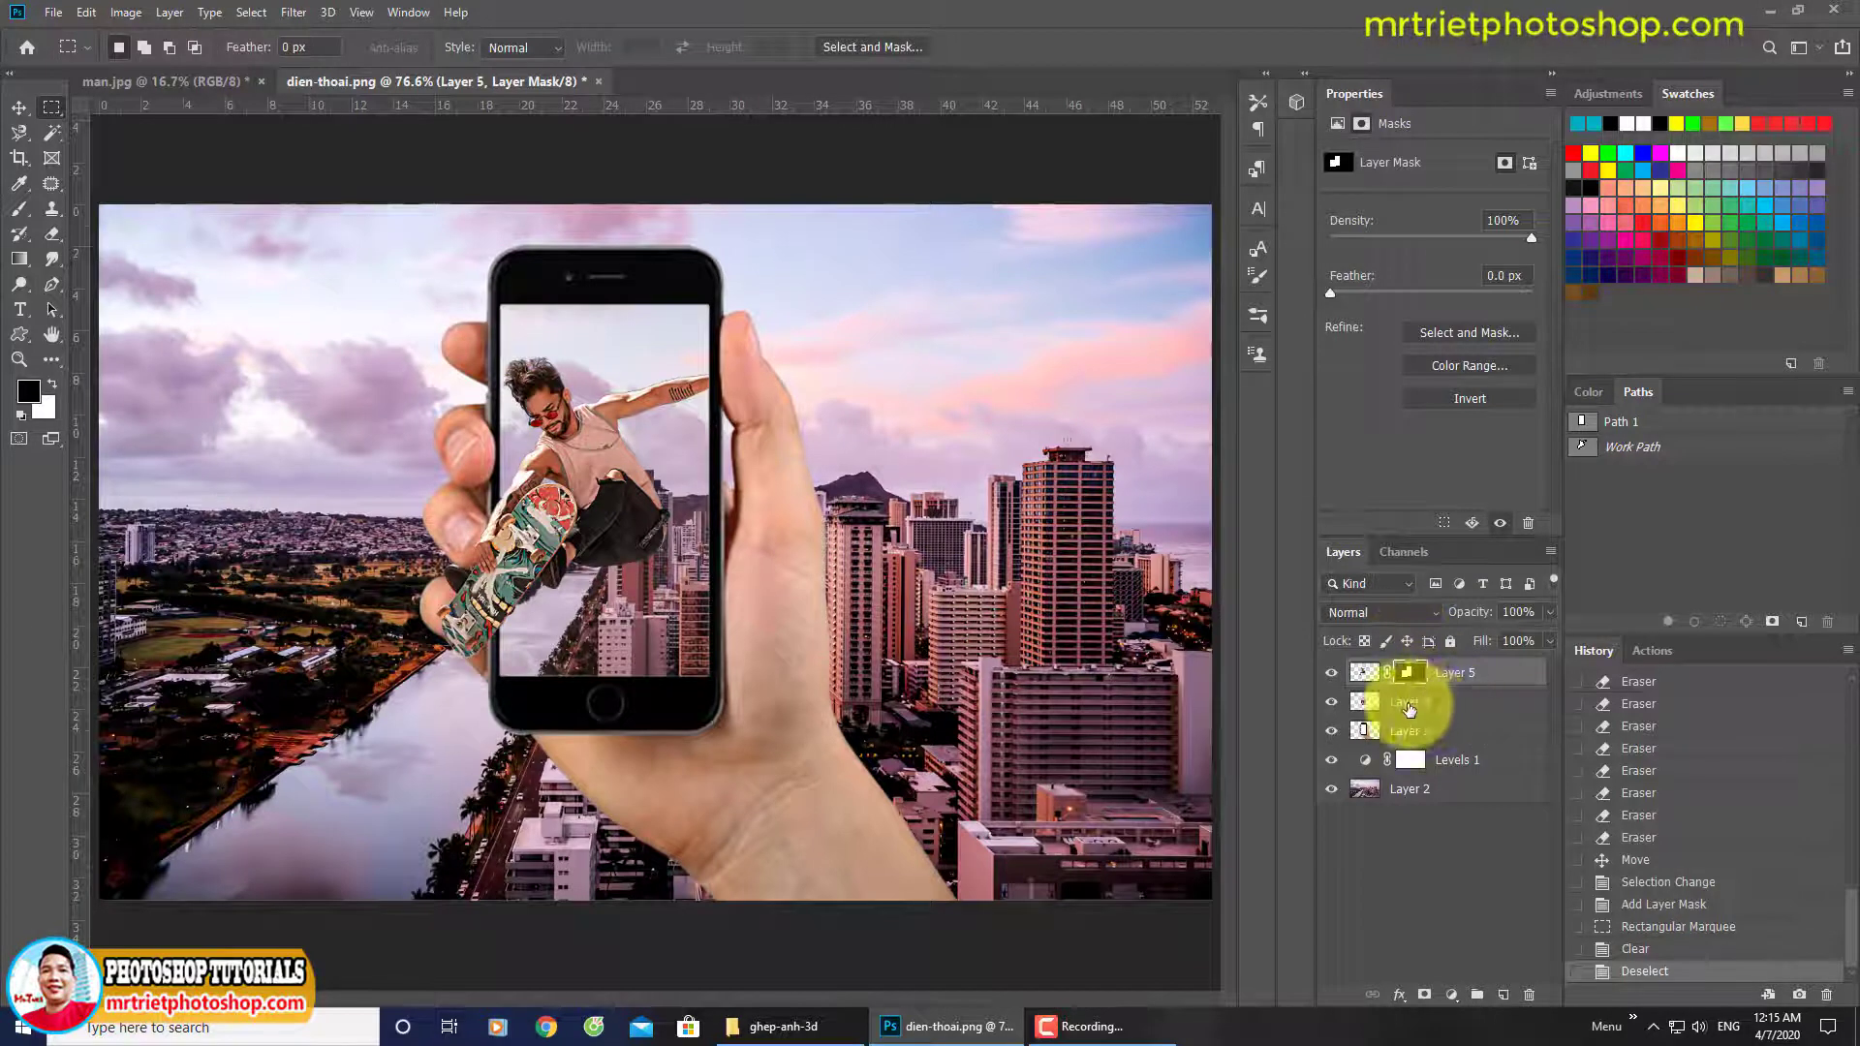
# Add a Levels adjustment clipped to the skateboarder's Layer 5 with input levels 21, 1.04 and 244.
pyautogui.click(1363, 672)
pyautogui.click(1453, 994)
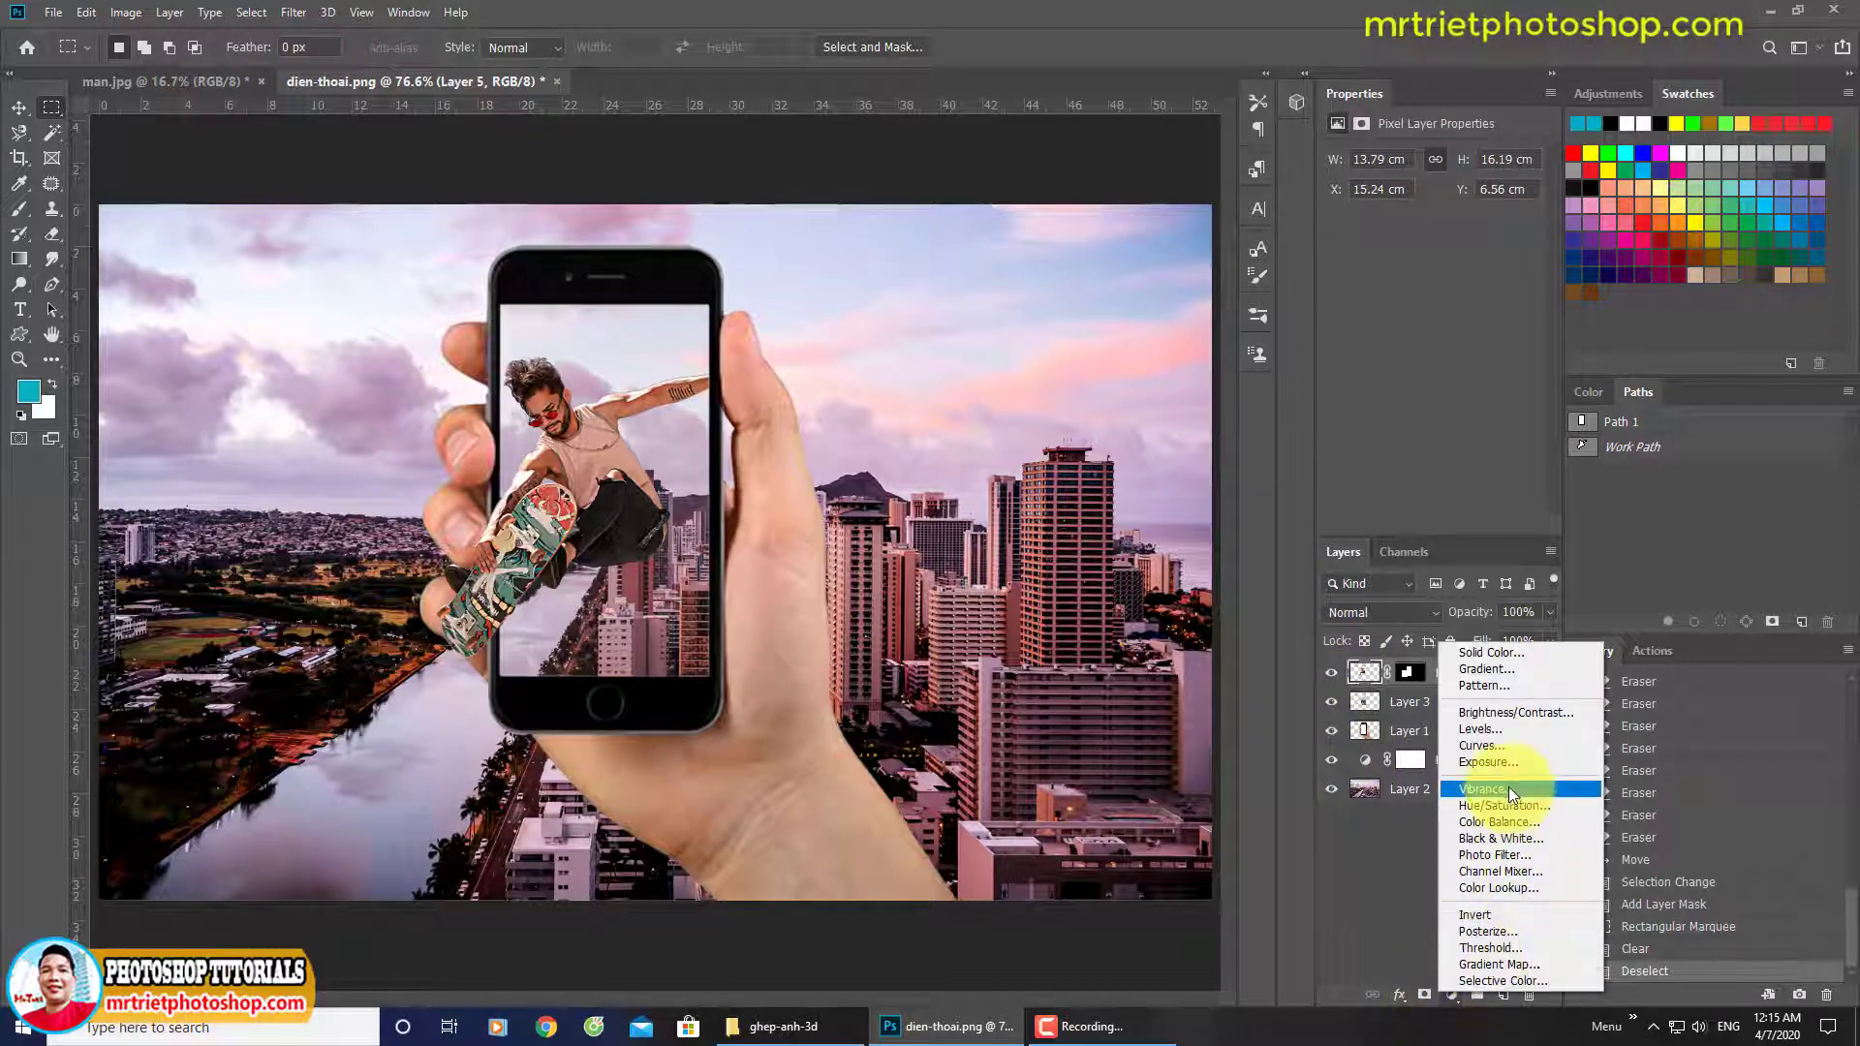
pyautogui.click(1486, 742)
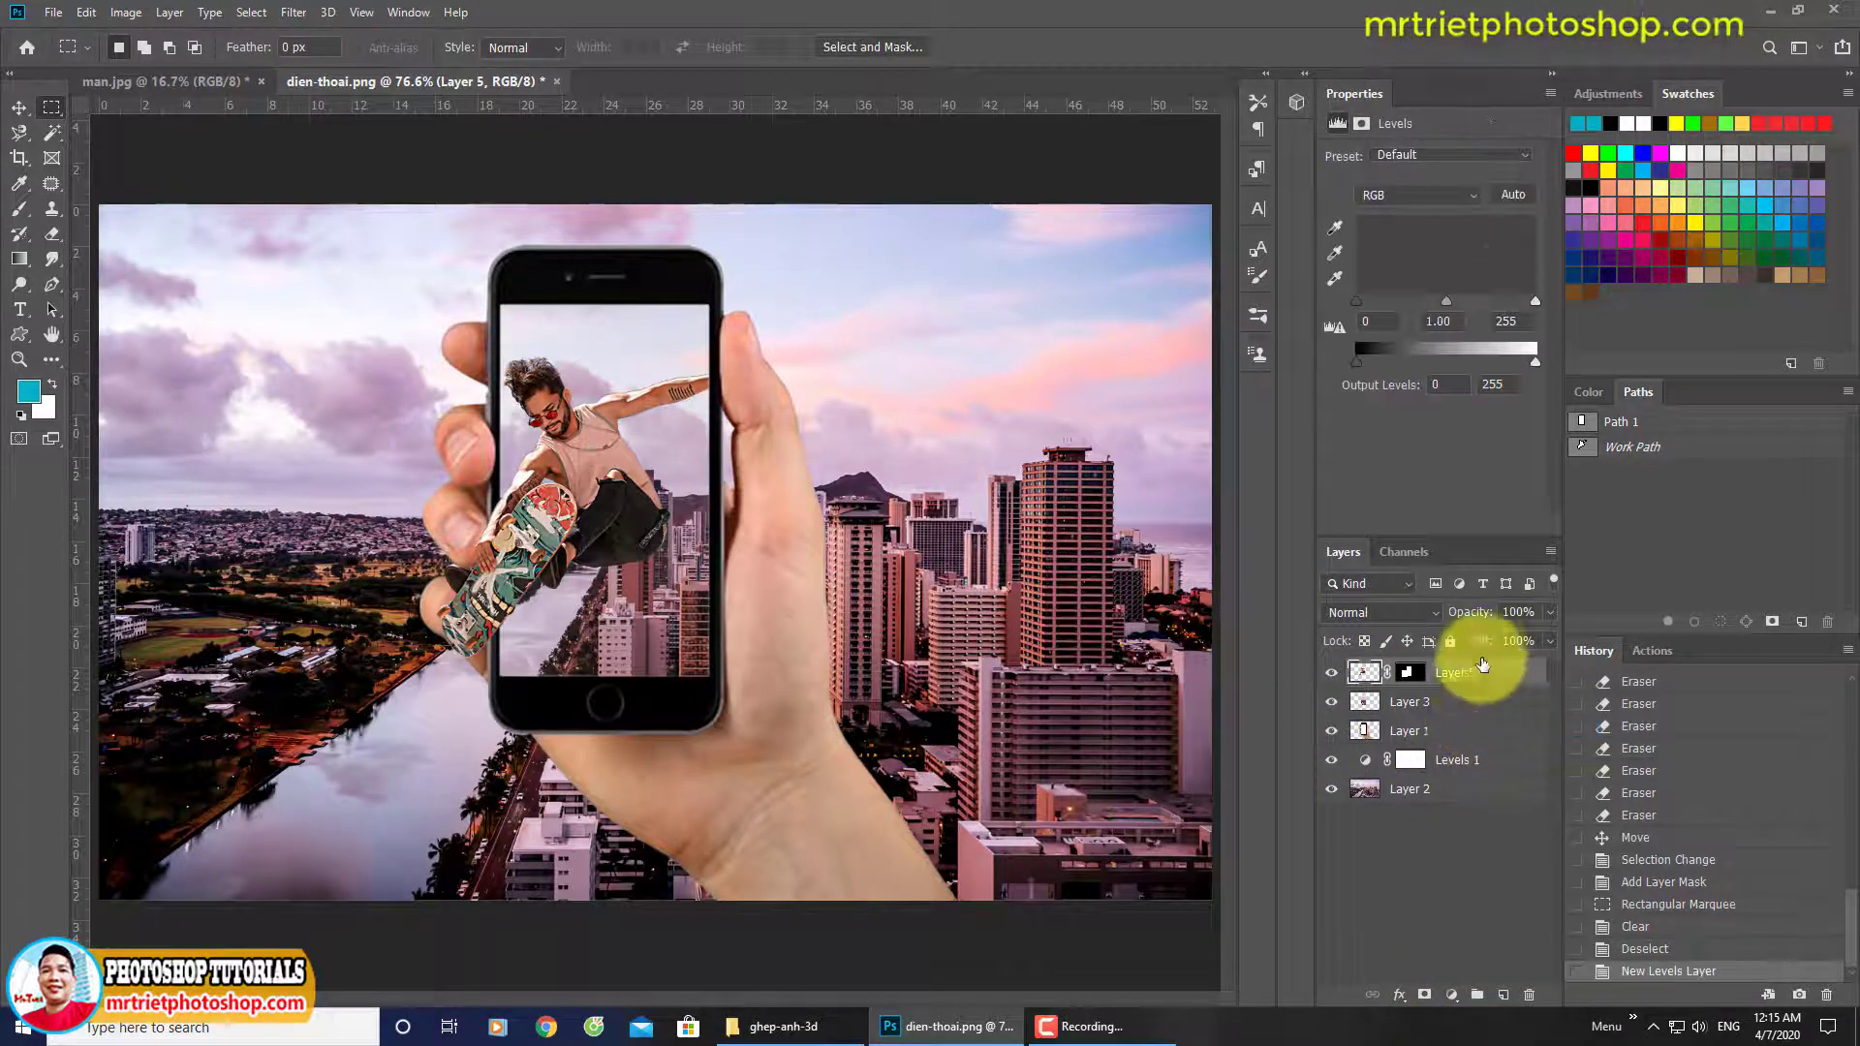
pyautogui.rightClick(1486, 668)
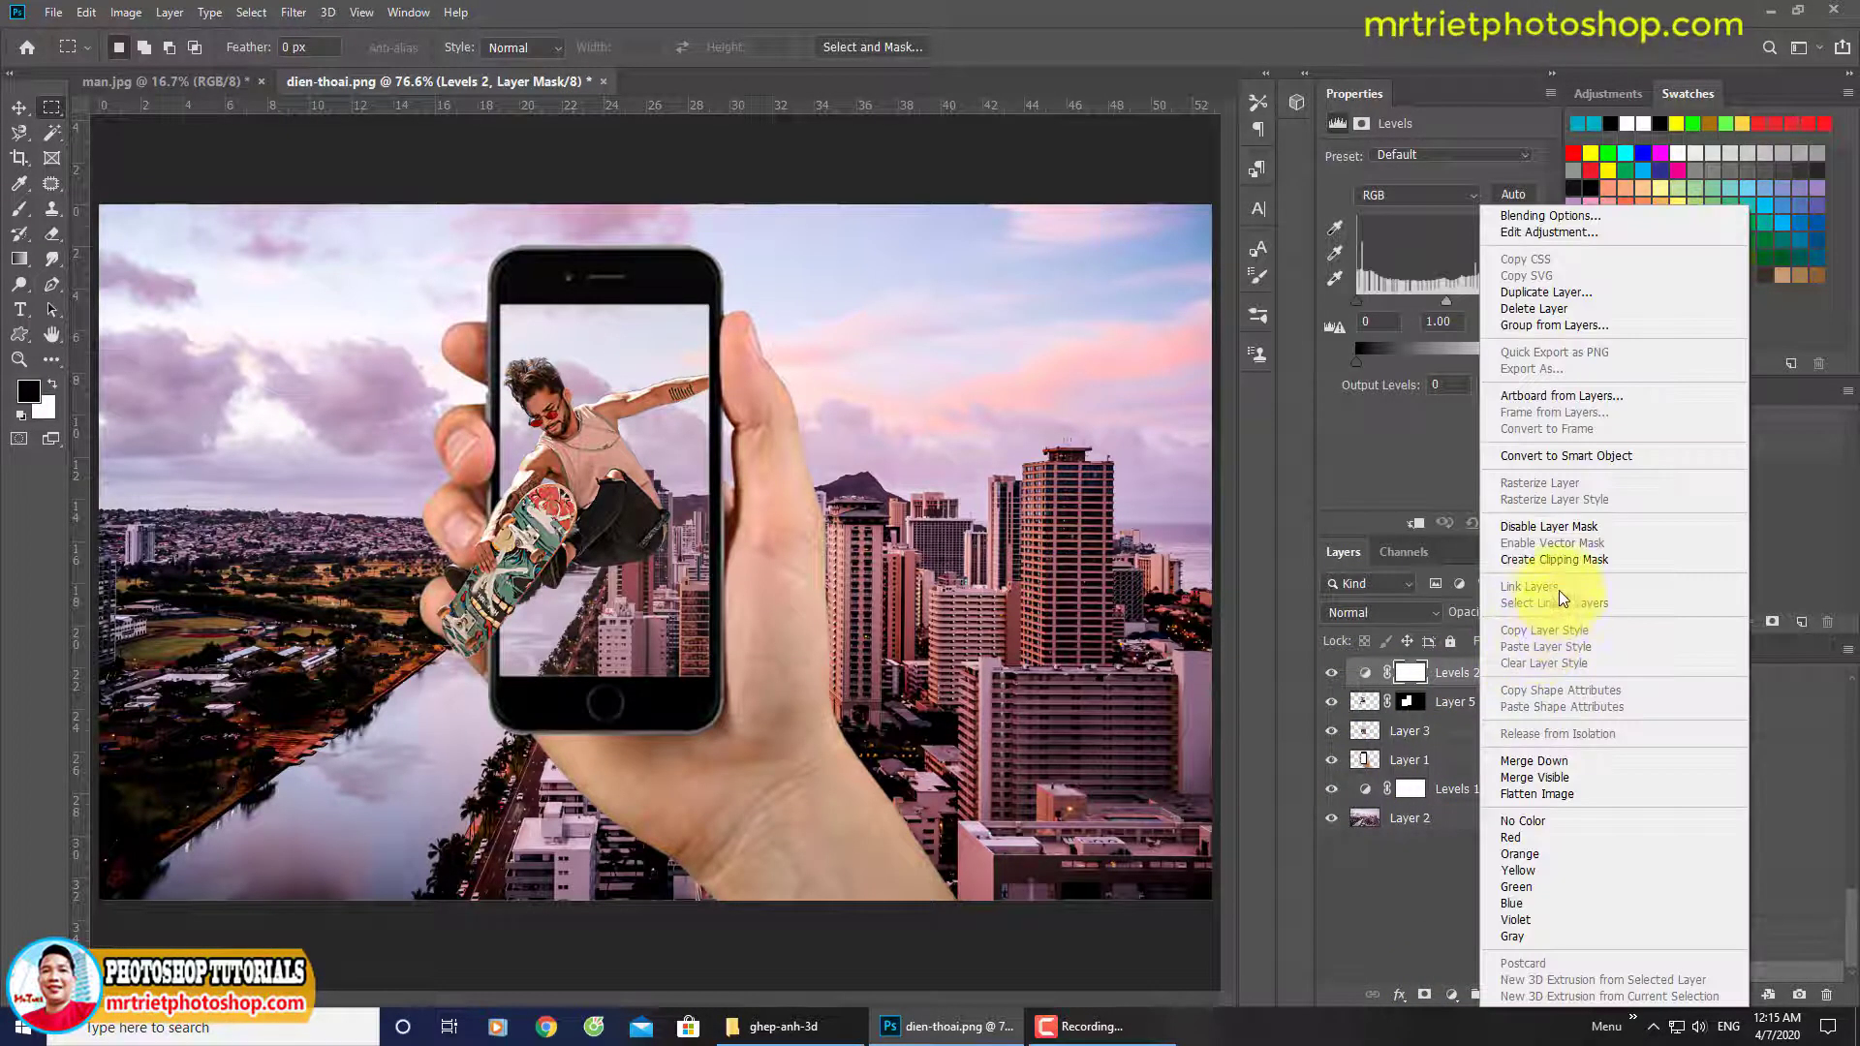
pyautogui.click(1553, 560)
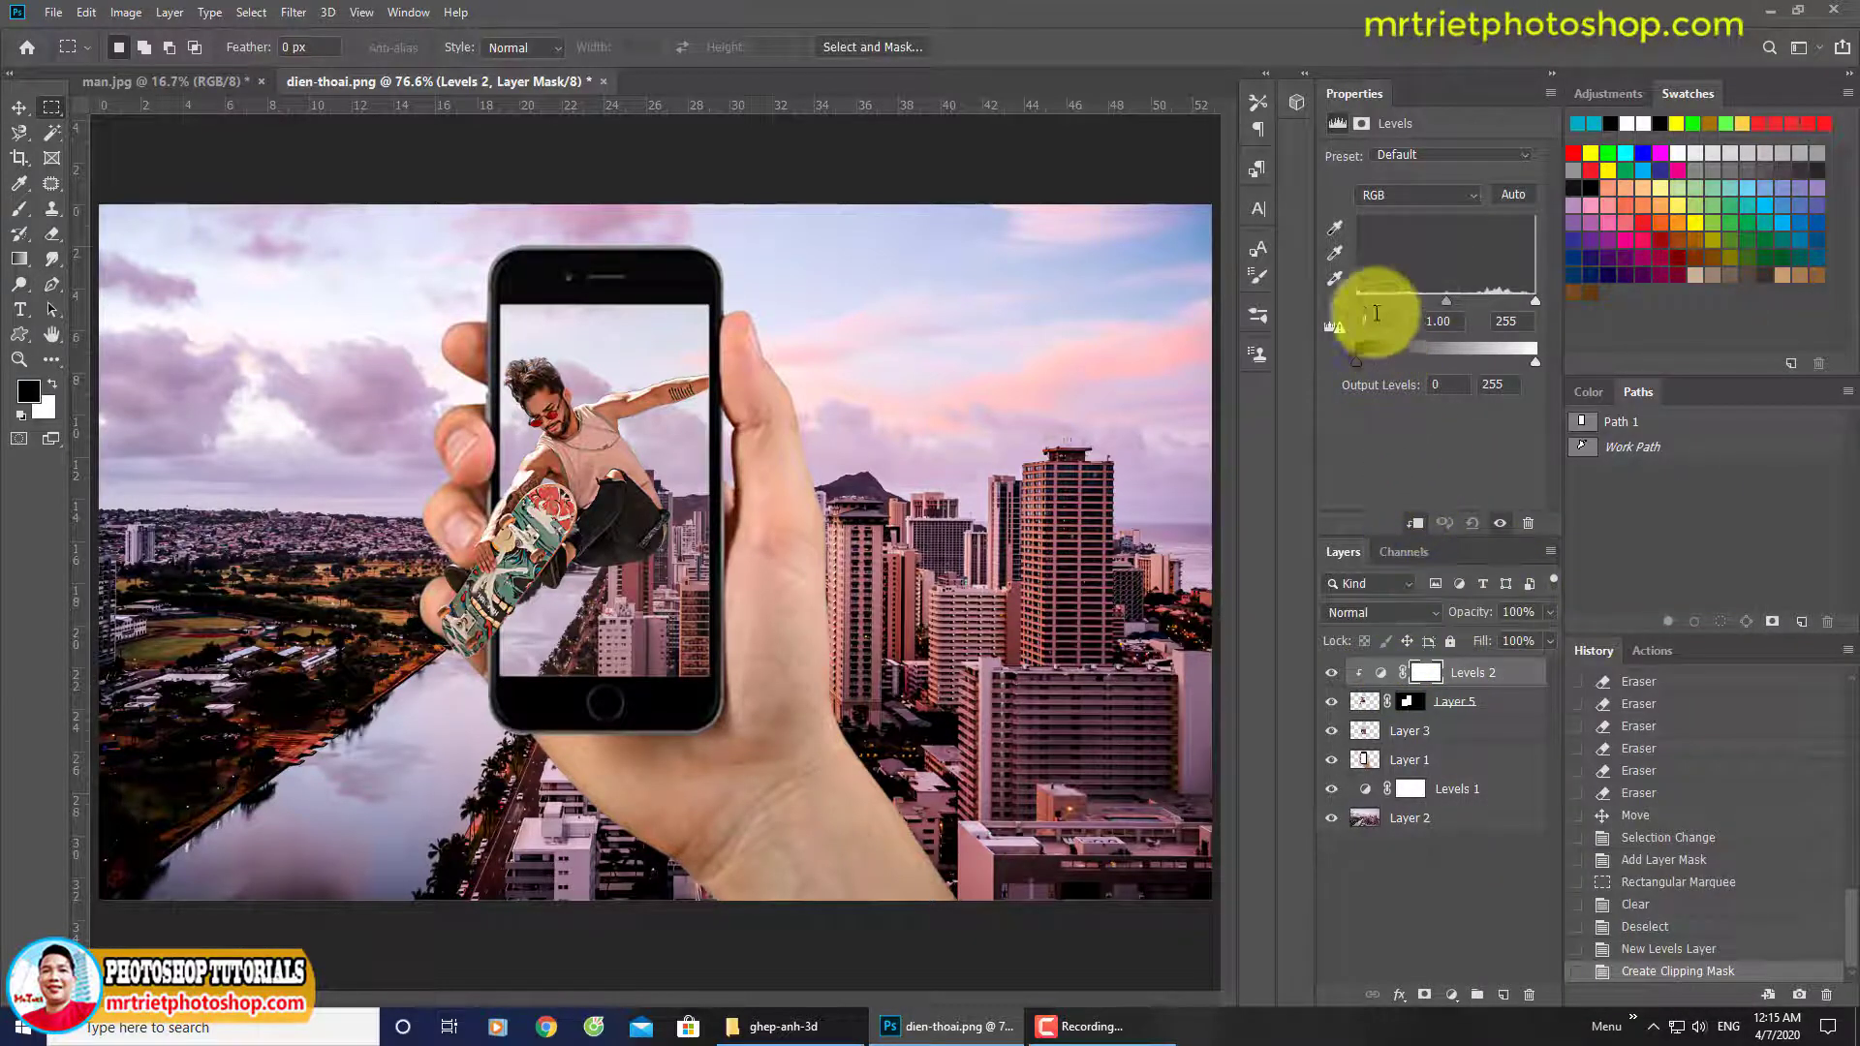
pyautogui.moveTo(1359, 302); pyautogui.dragTo(1370, 299)
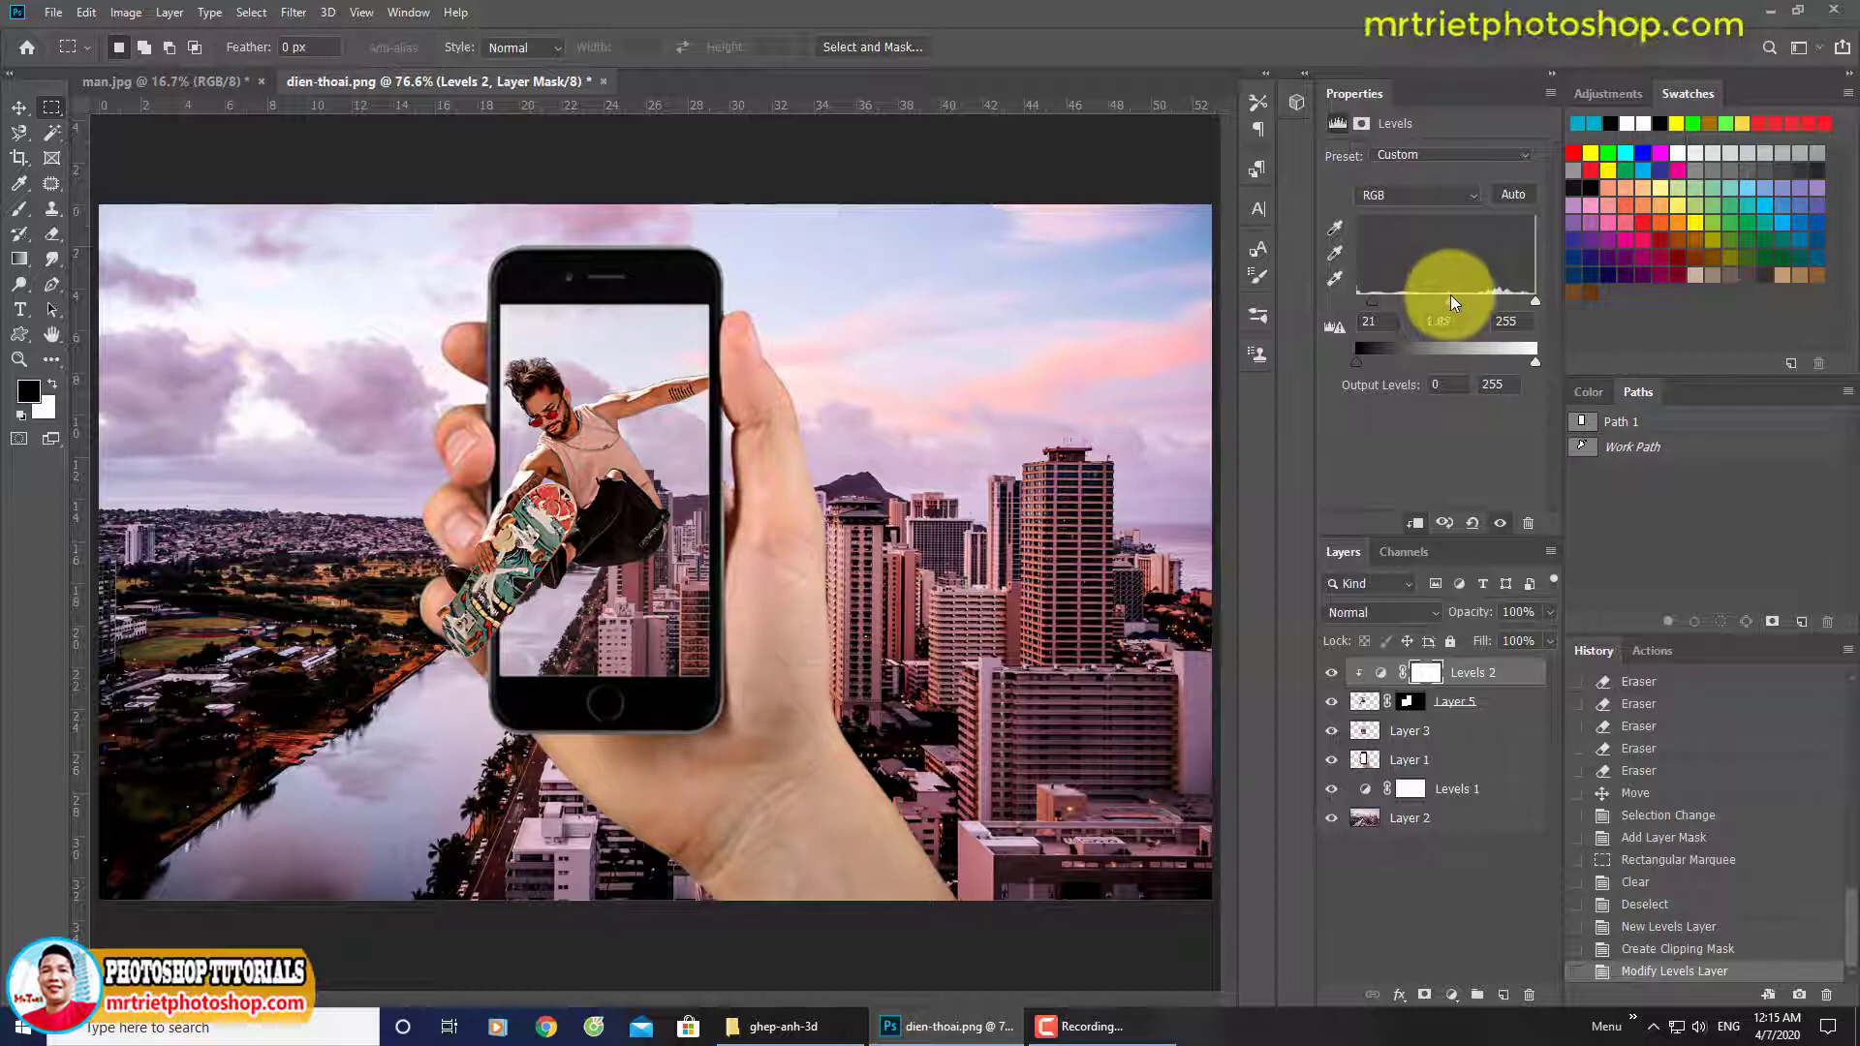
pyautogui.moveTo(1535, 302); pyautogui.dragTo(1447, 303)
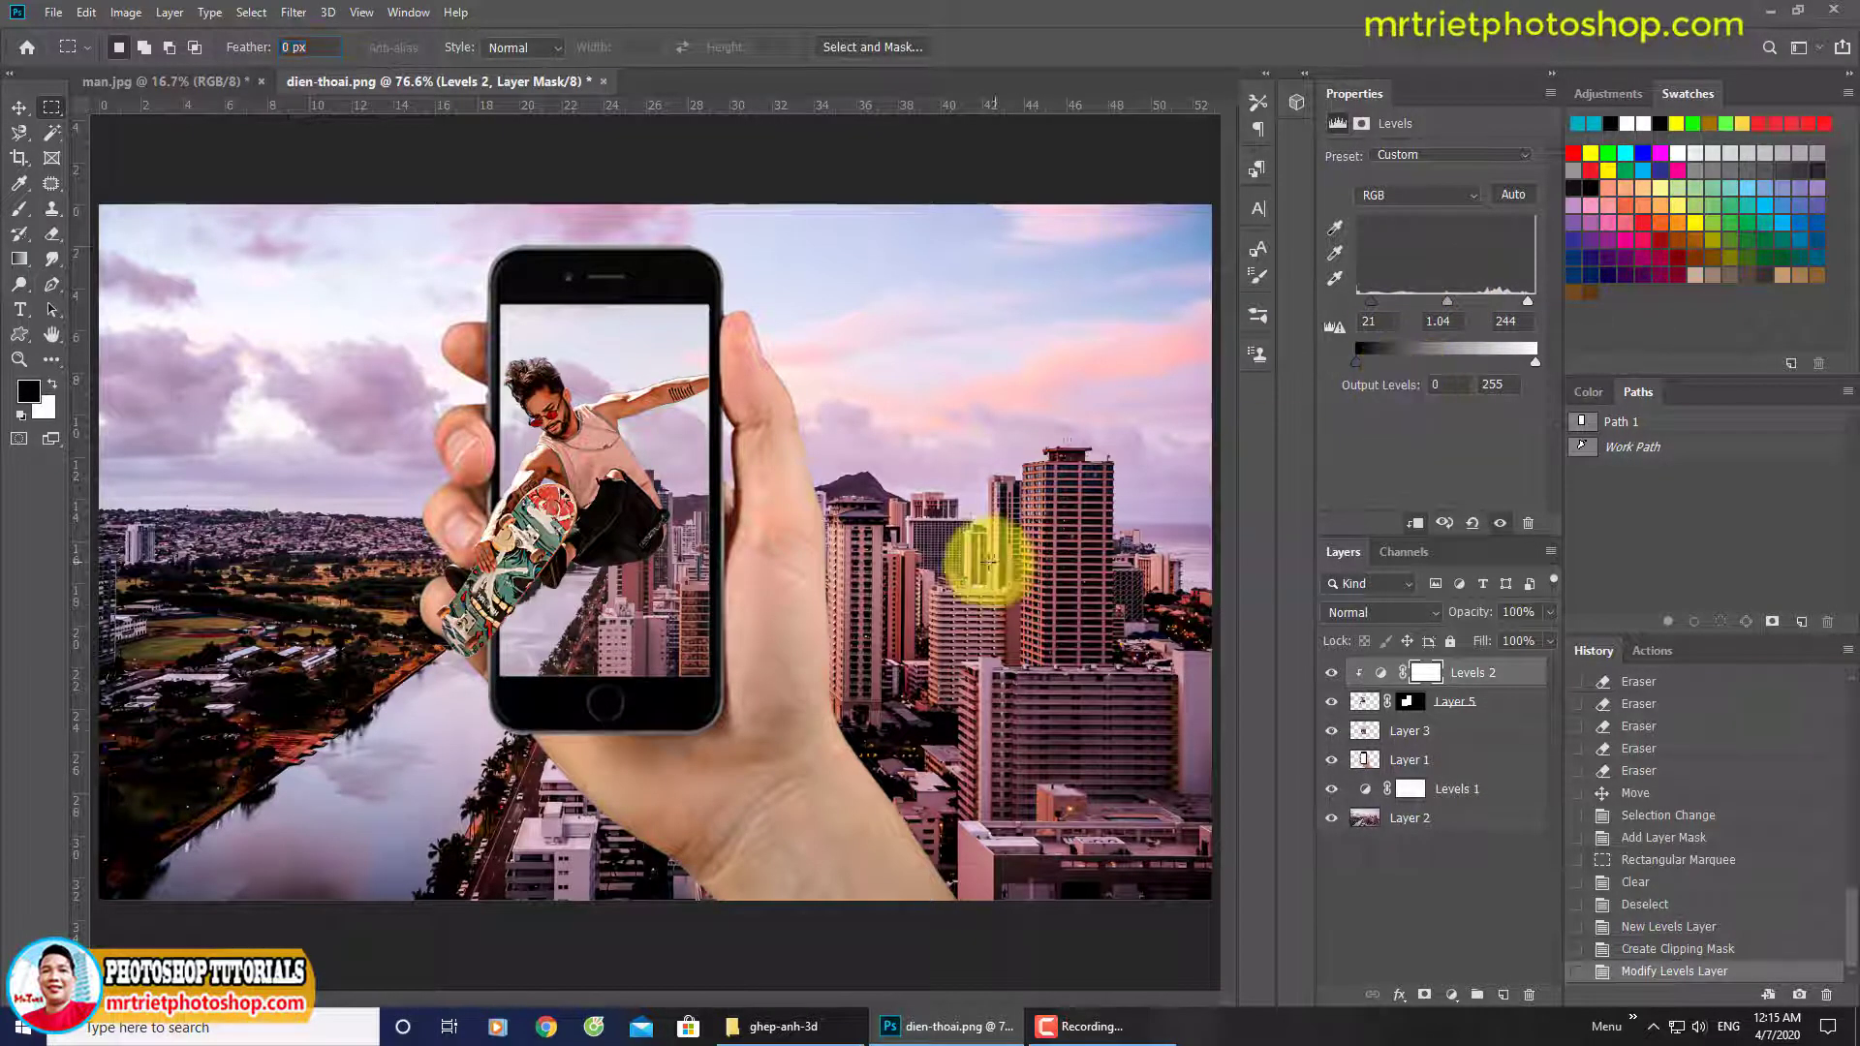
# Create a new empty layer directly above the hand-and-phone Layer 1, beneath the skateboarder.
pyautogui.scroll(-1, 697, 436)
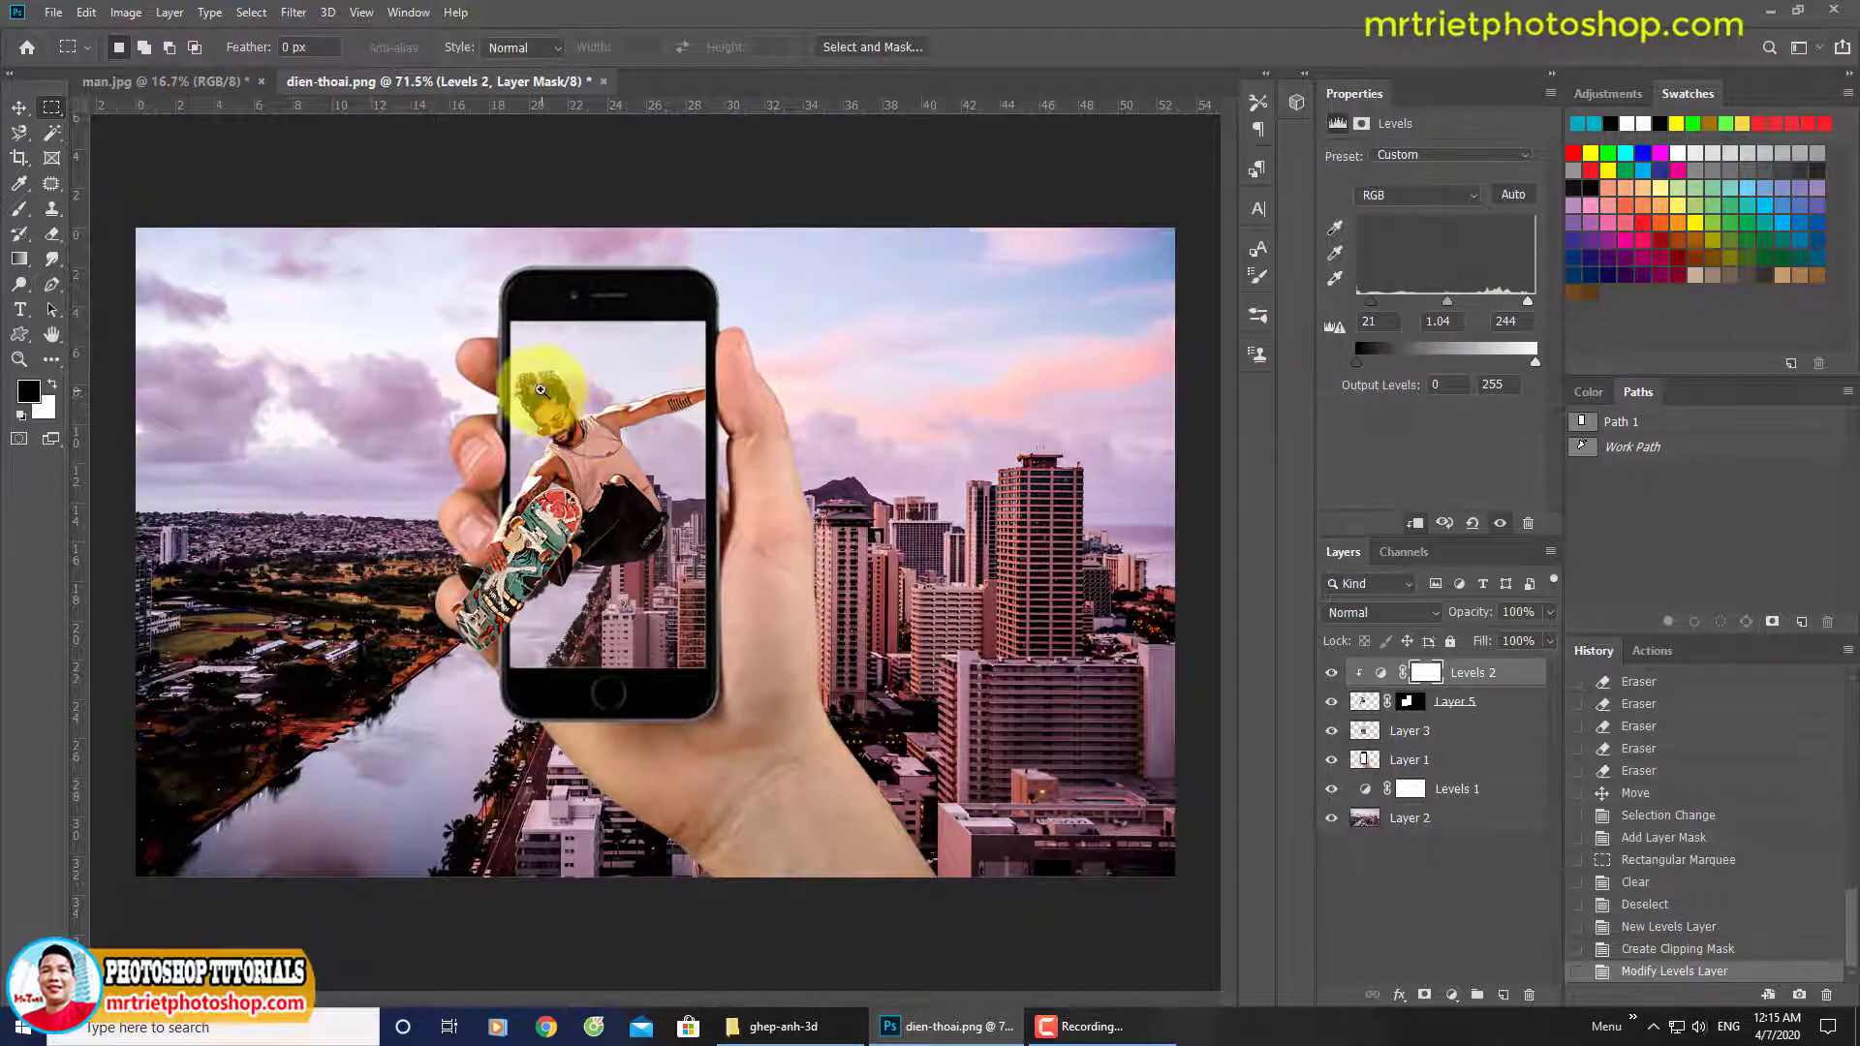
pyautogui.scroll(3, 541, 389)
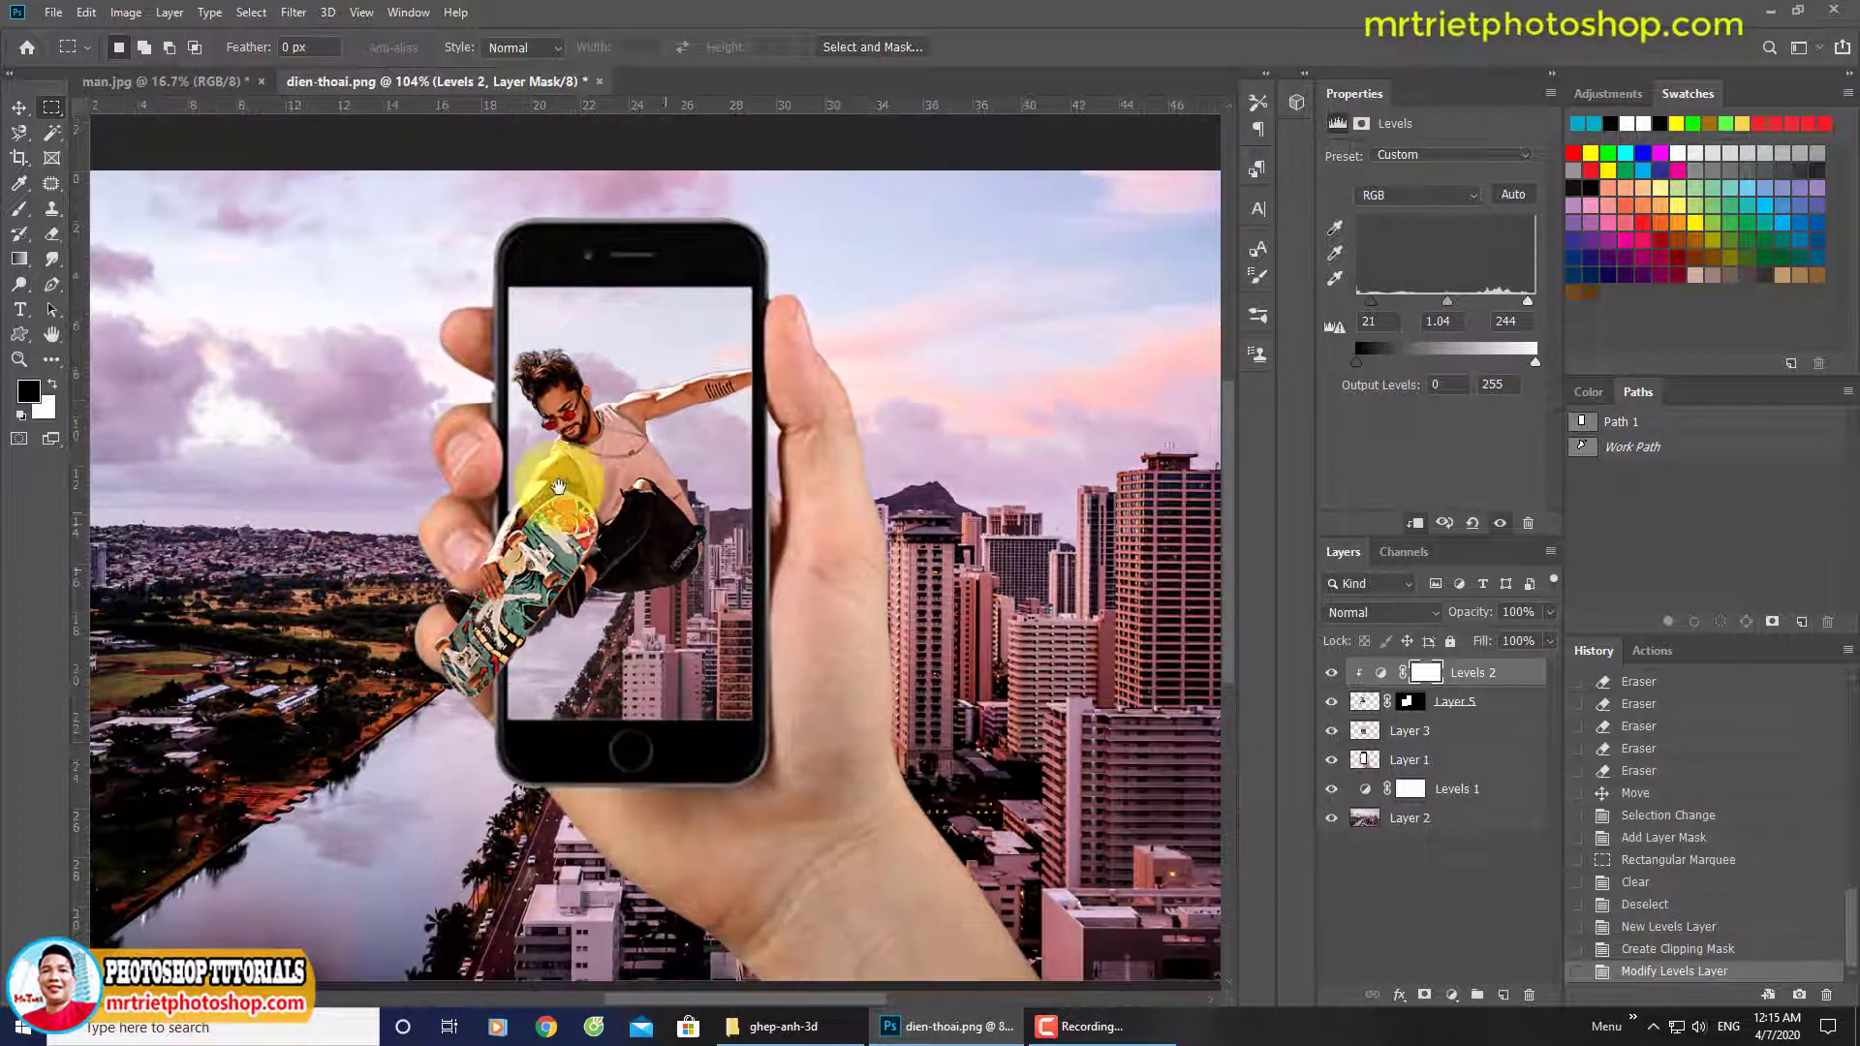
pyautogui.scroll(3, 558, 485)
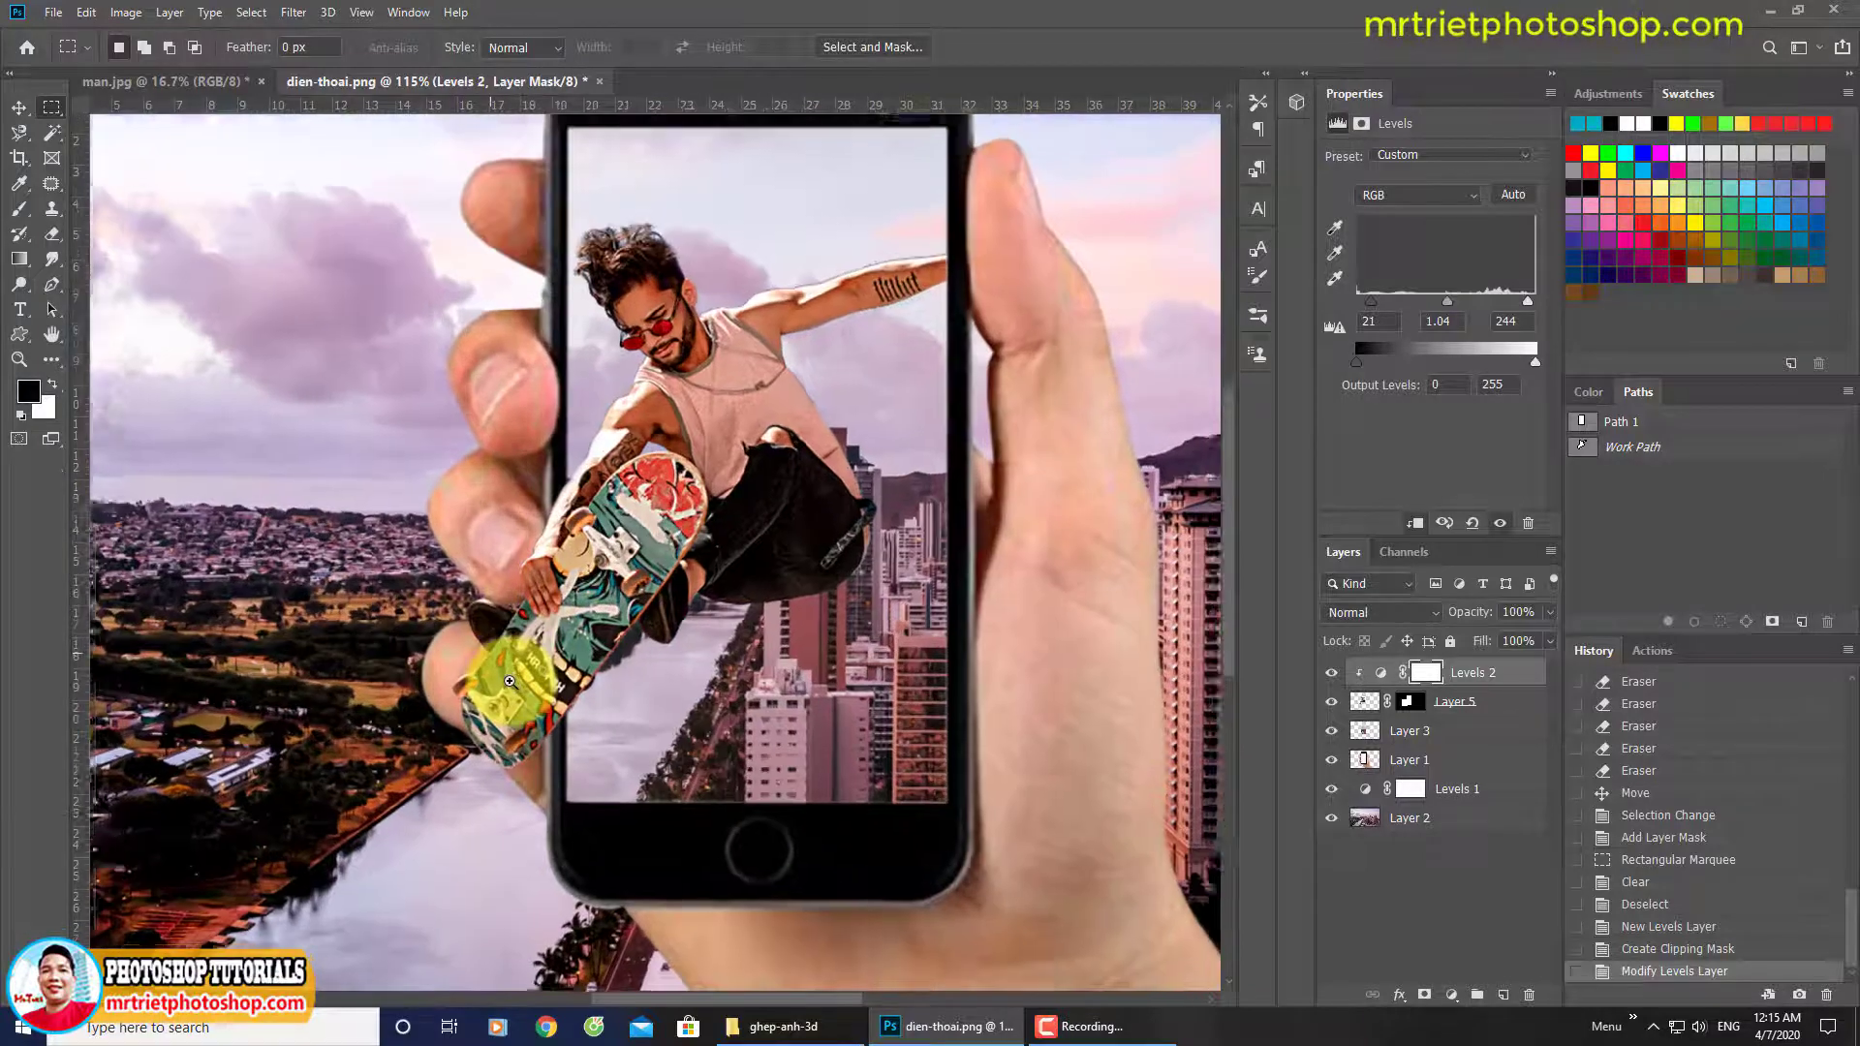
pyautogui.scroll(4, 510, 681)
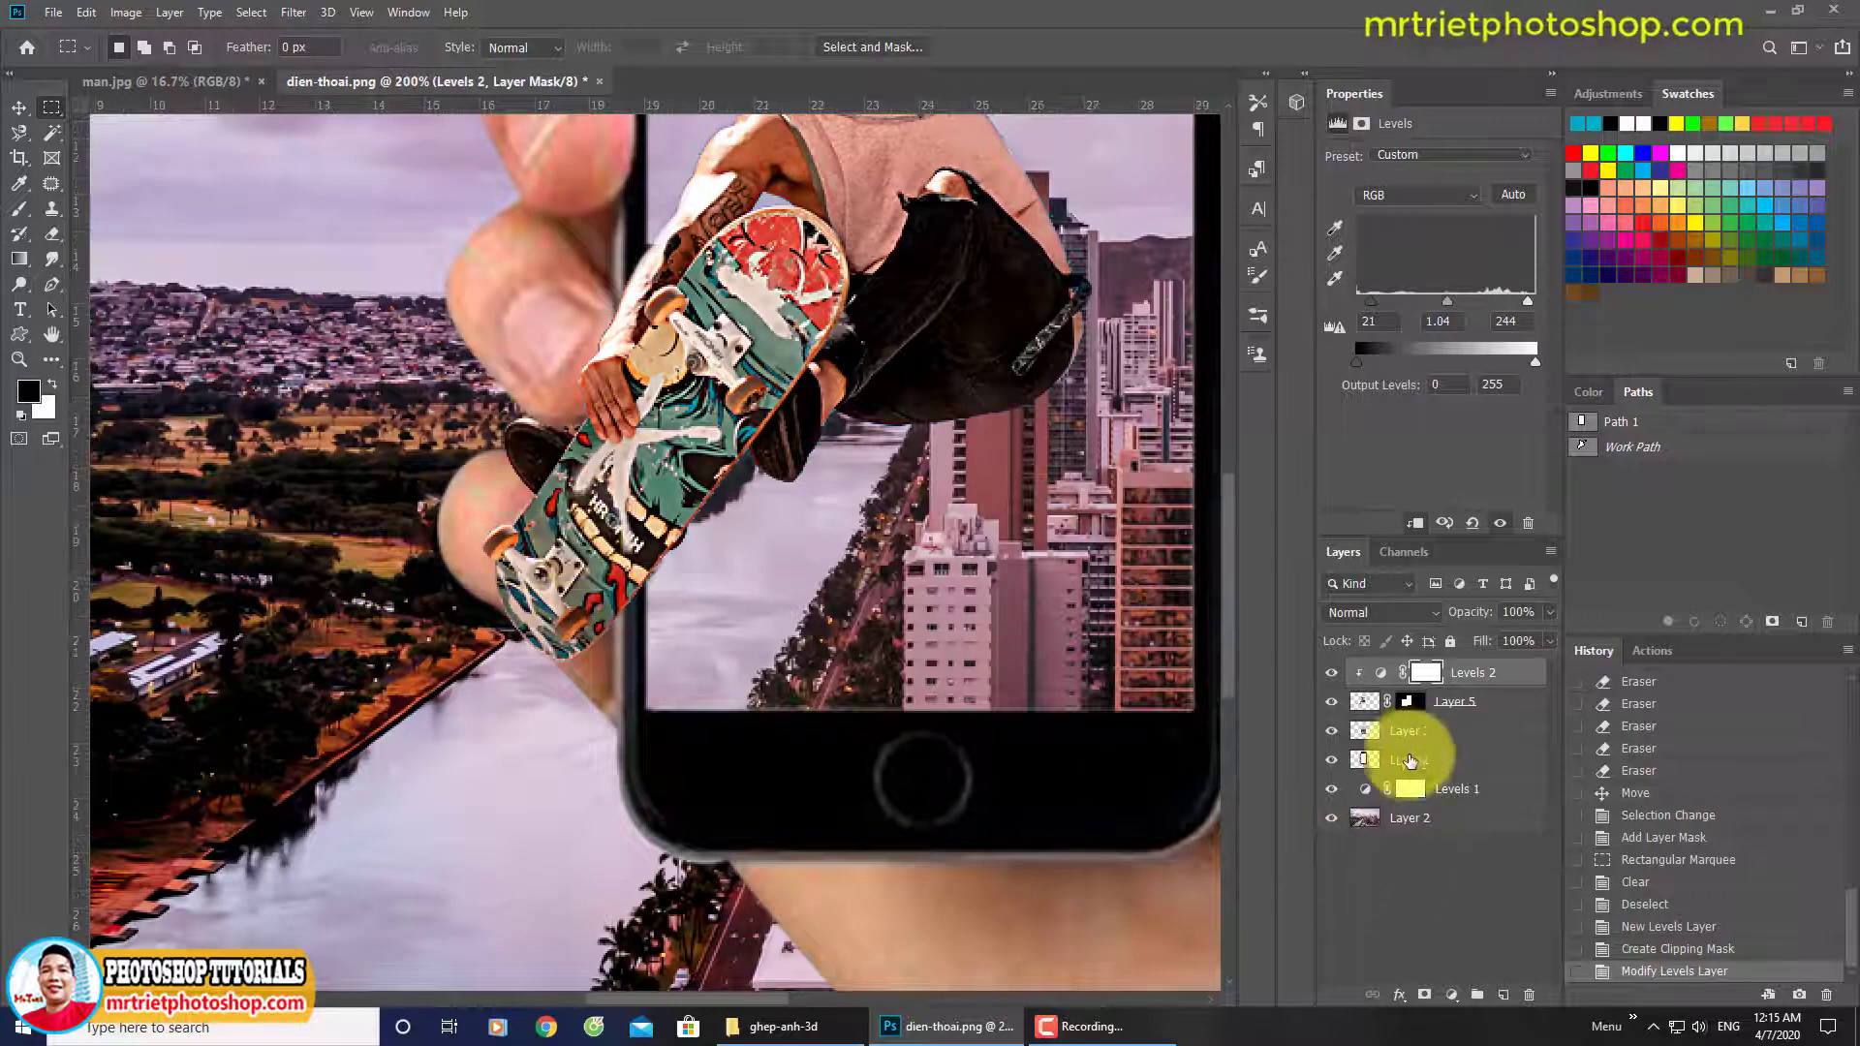
pyautogui.click(1409, 761)
pyautogui.click(1503, 994)
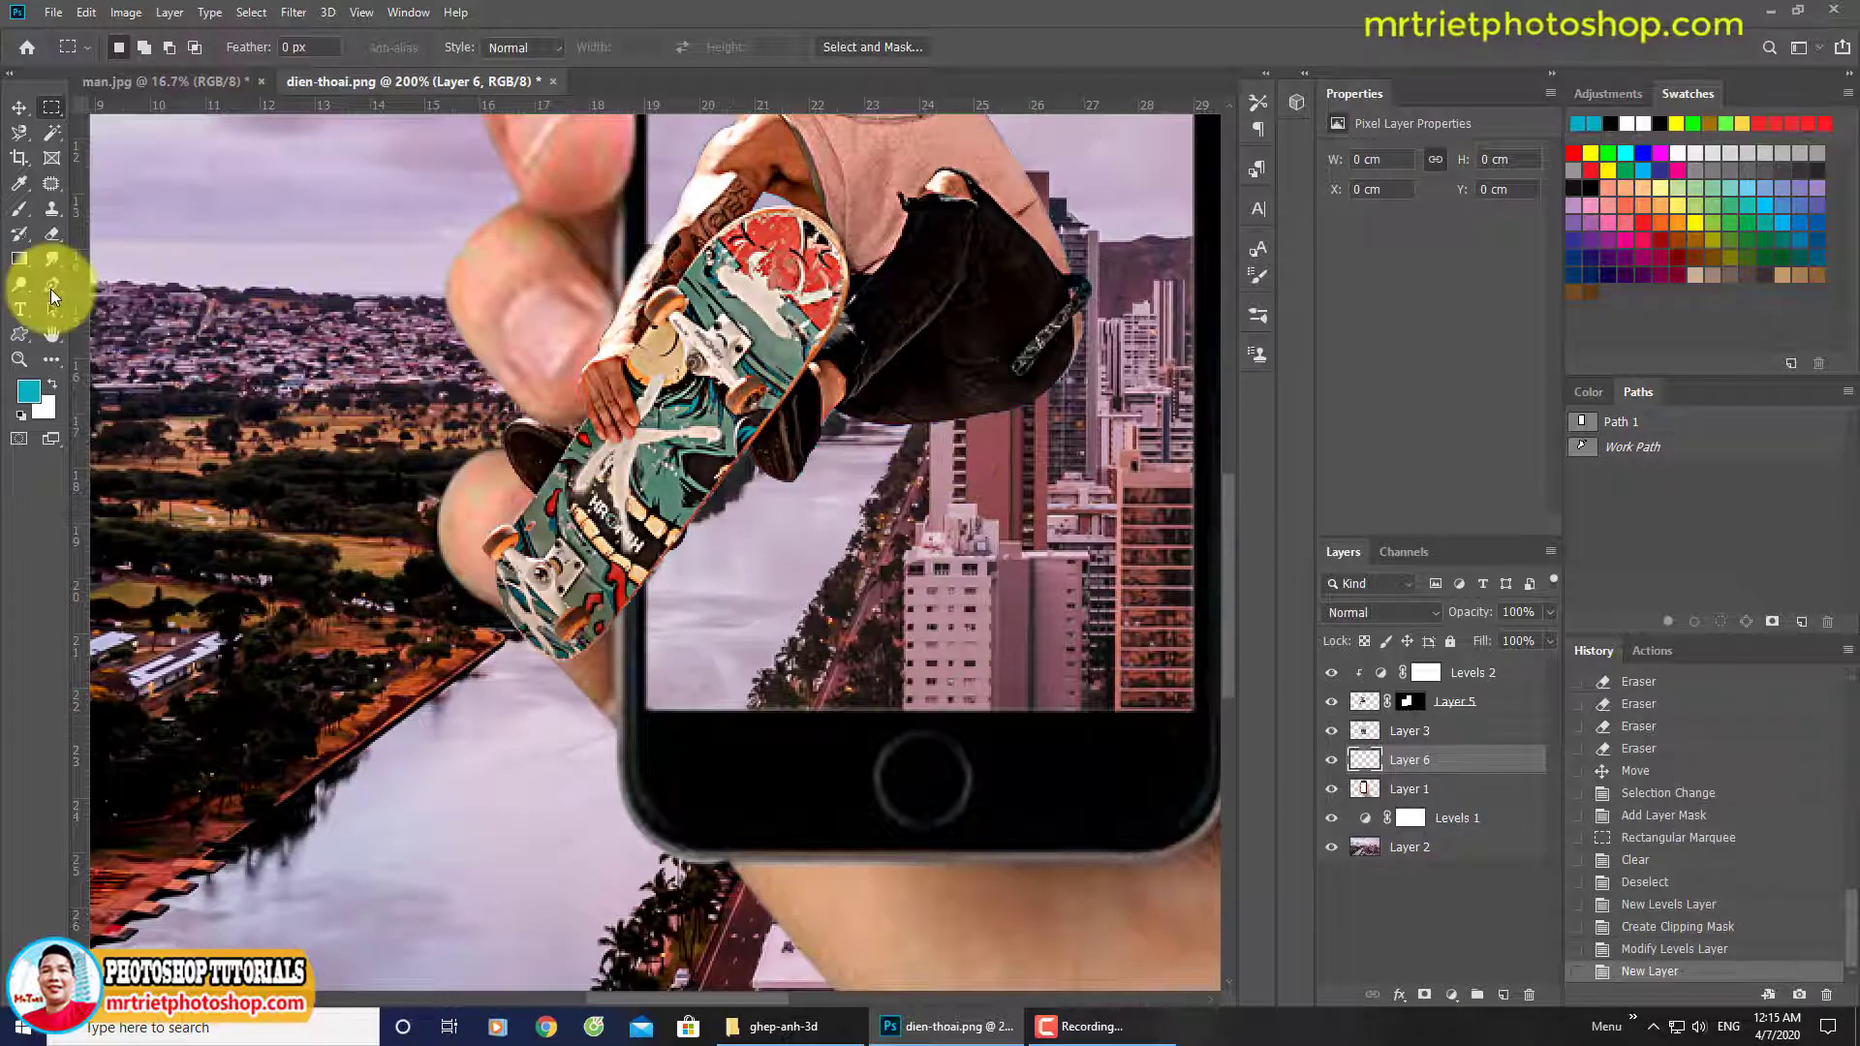
# Paint a soft shadow under the lower end of the skateboard with a black 40-pixel brush at 10% opacity.
pyautogui.click(20, 210)
pyautogui.press('d')
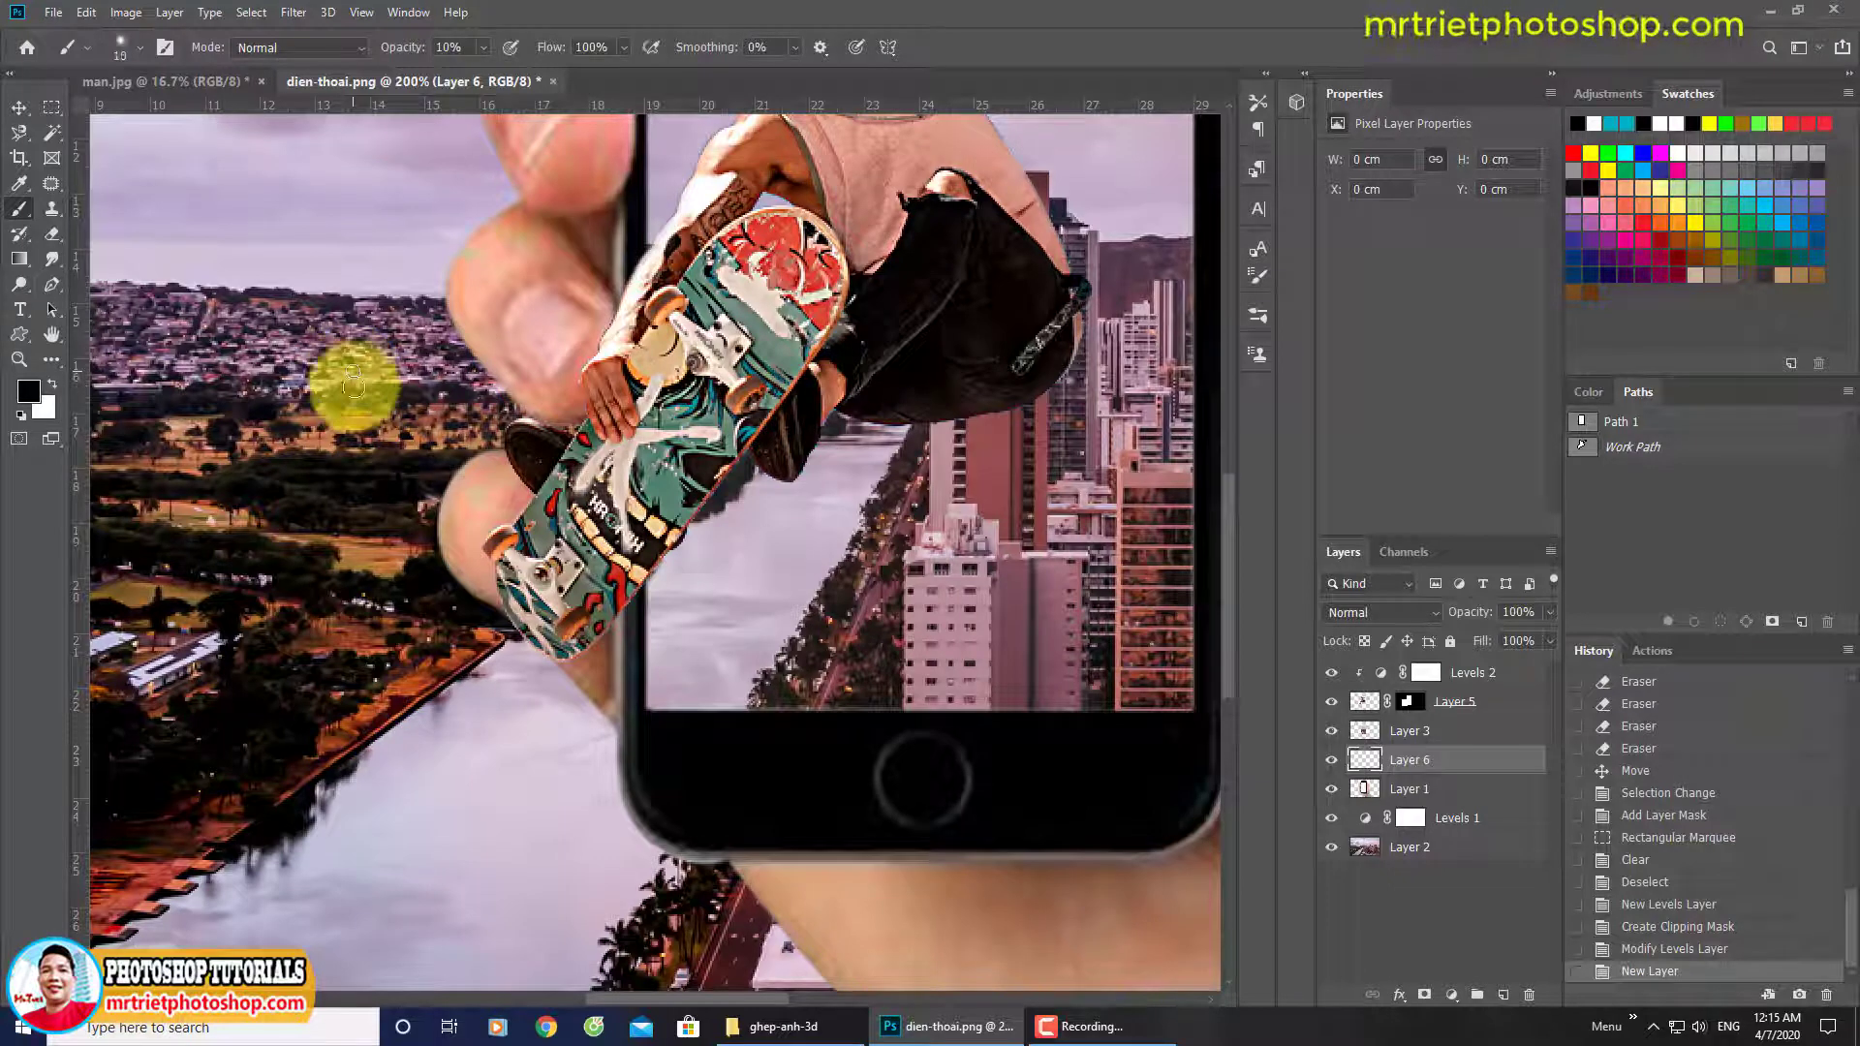
pyautogui.press(']')
pyautogui.press(']')
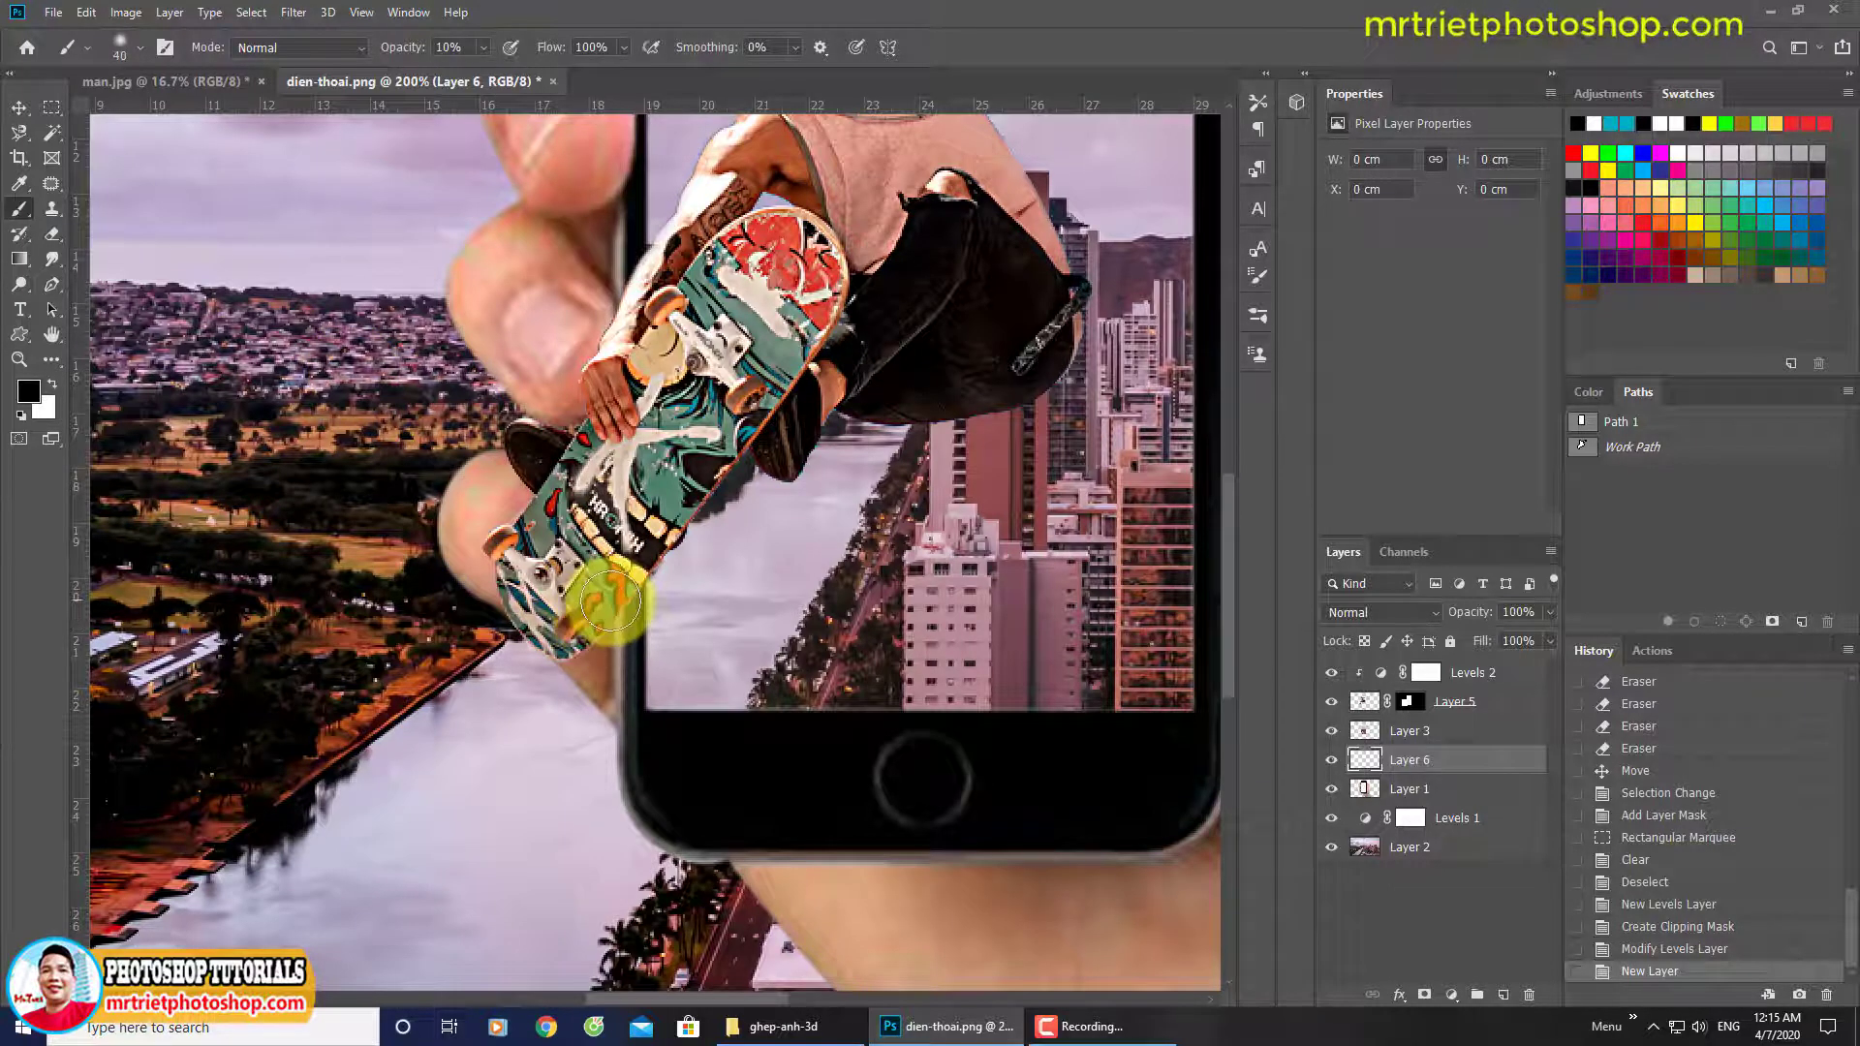
pyautogui.click(604, 625)
pyautogui.click(612, 647)
pyautogui.click(596, 649)
pyautogui.click(591, 644)
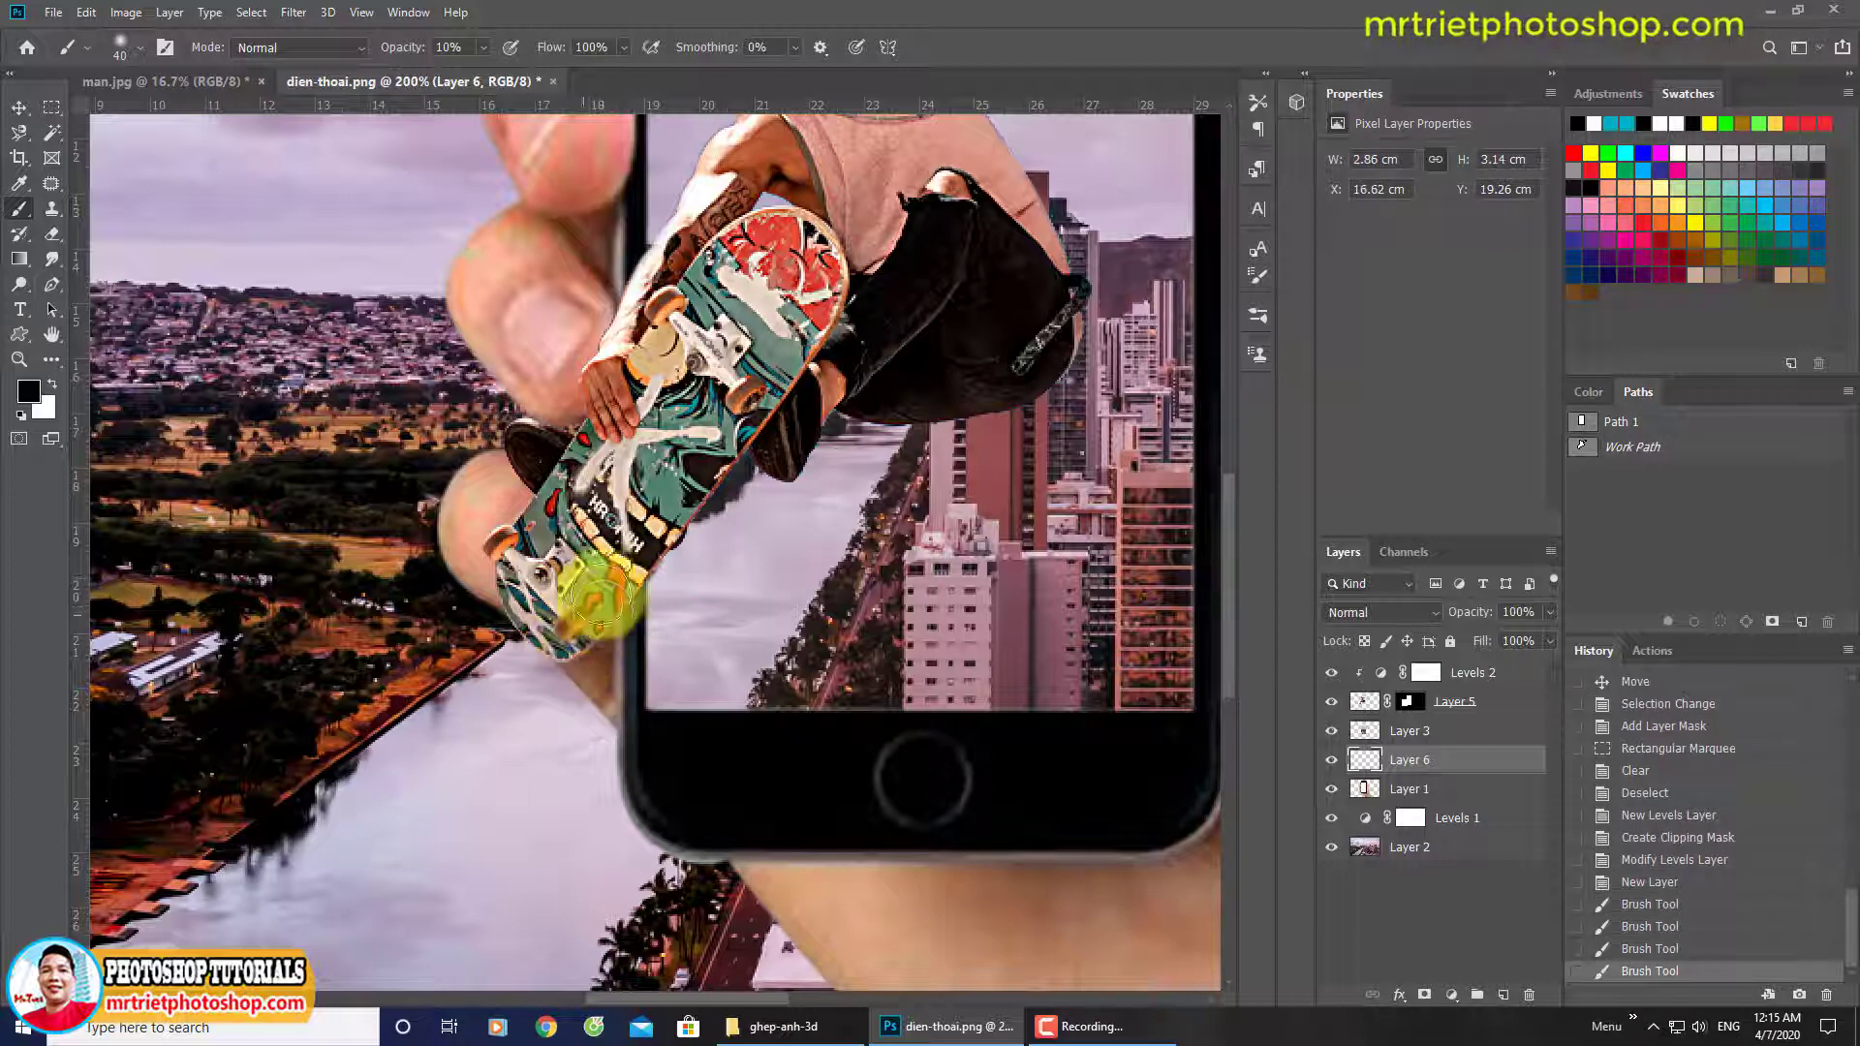
pyautogui.click(581, 630)
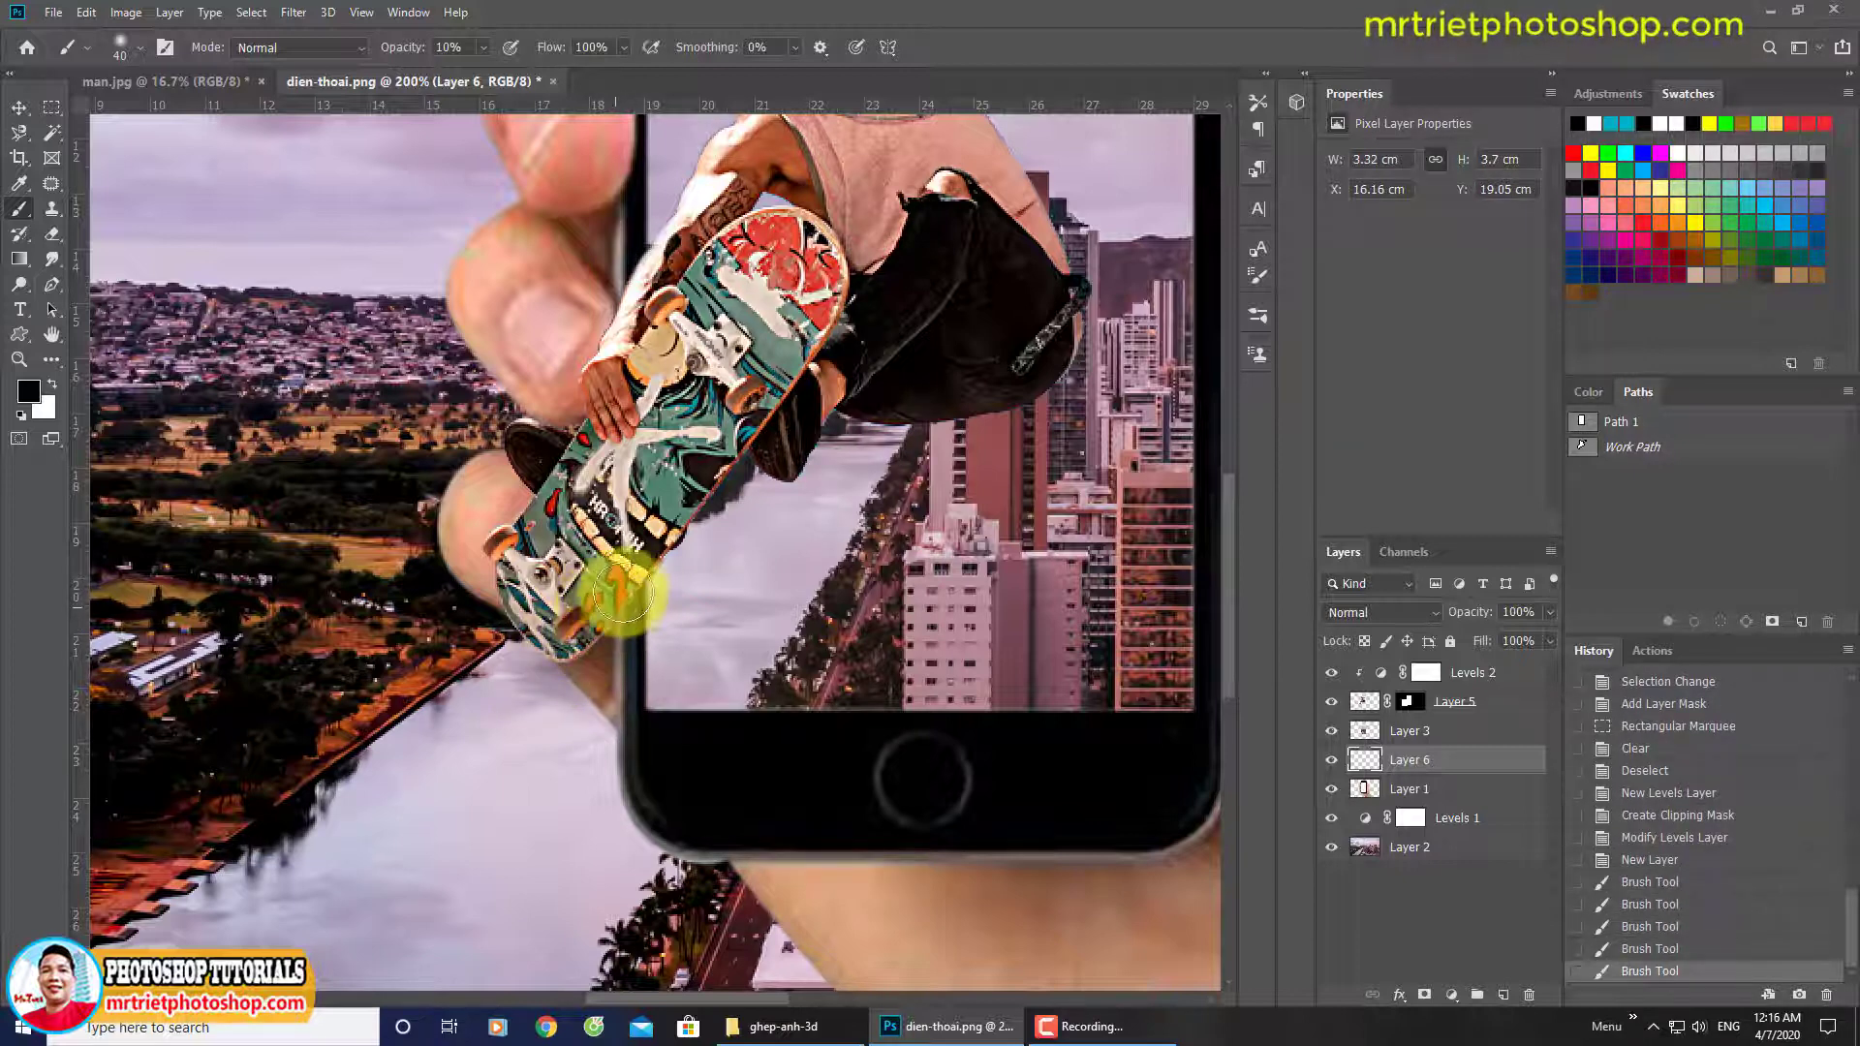
pyautogui.moveTo(608, 628)
pyautogui.mouseDown()
pyautogui.moveTo(569, 696)
pyautogui.moveTo(605, 666)
pyautogui.mouseUp()
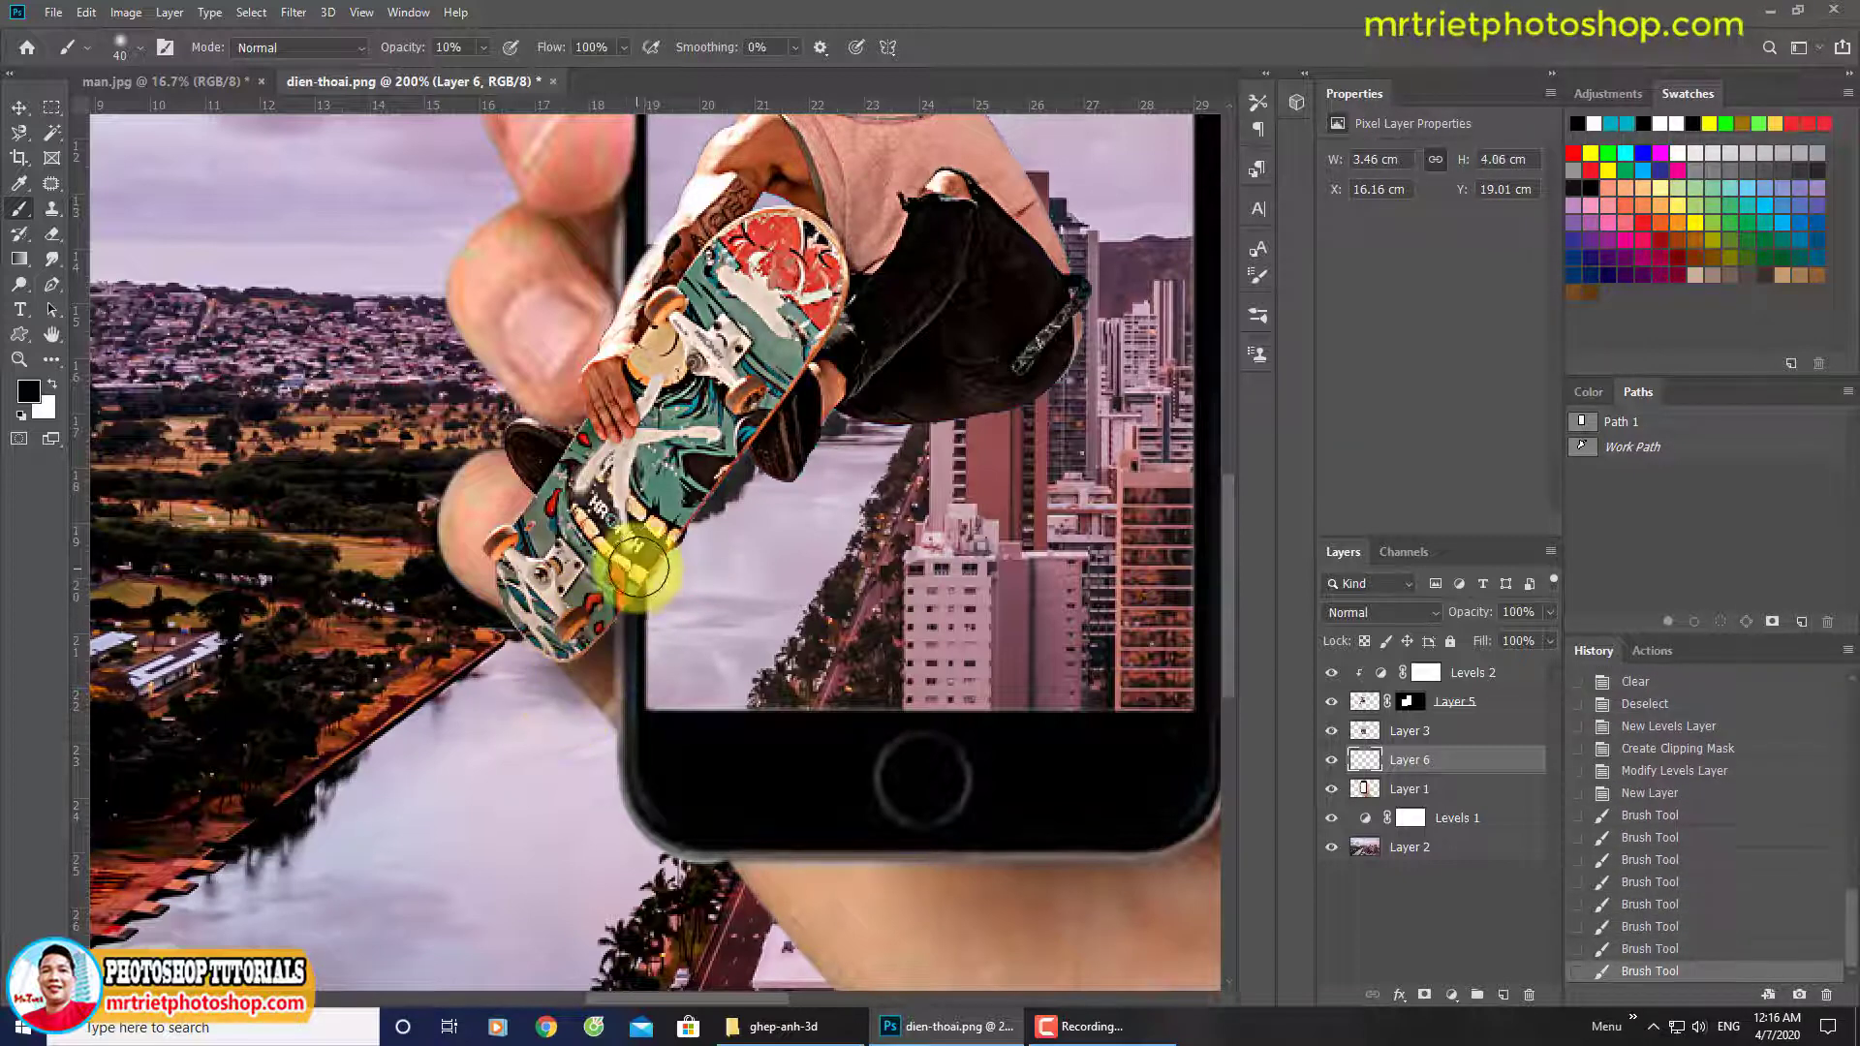
pyautogui.moveTo(640, 571)
pyautogui.mouseDown()
pyautogui.moveTo(543, 486)
pyautogui.moveTo(507, 588)
pyautogui.moveTo(477, 581)
pyautogui.moveTo(519, 614)
pyautogui.mouseUp()
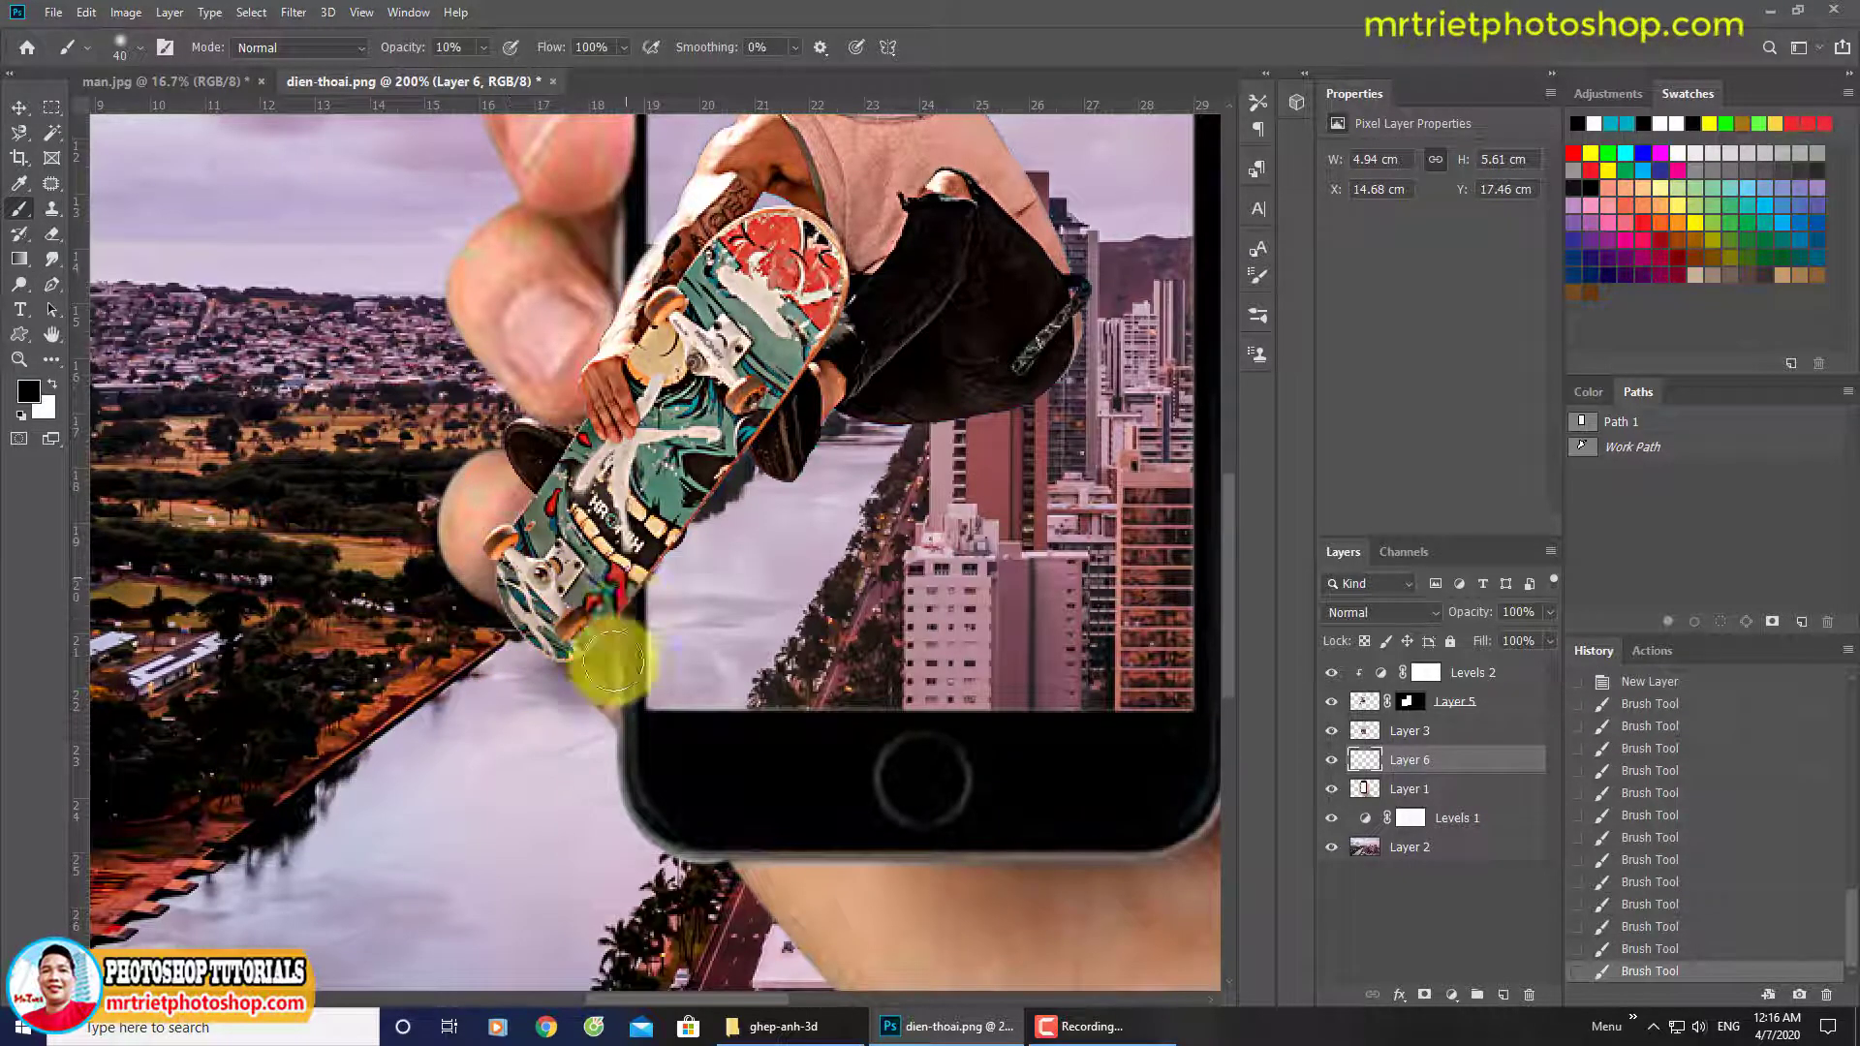
pyautogui.moveTo(608, 738)
pyautogui.mouseDown()
pyautogui.moveTo(654, 597)
pyautogui.moveTo(632, 609)
pyautogui.moveTo(613, 691)
pyautogui.moveTo(628, 619)
pyautogui.moveTo(606, 719)
pyautogui.moveTo(616, 621)
pyautogui.moveTo(575, 719)
pyautogui.mouseUp()
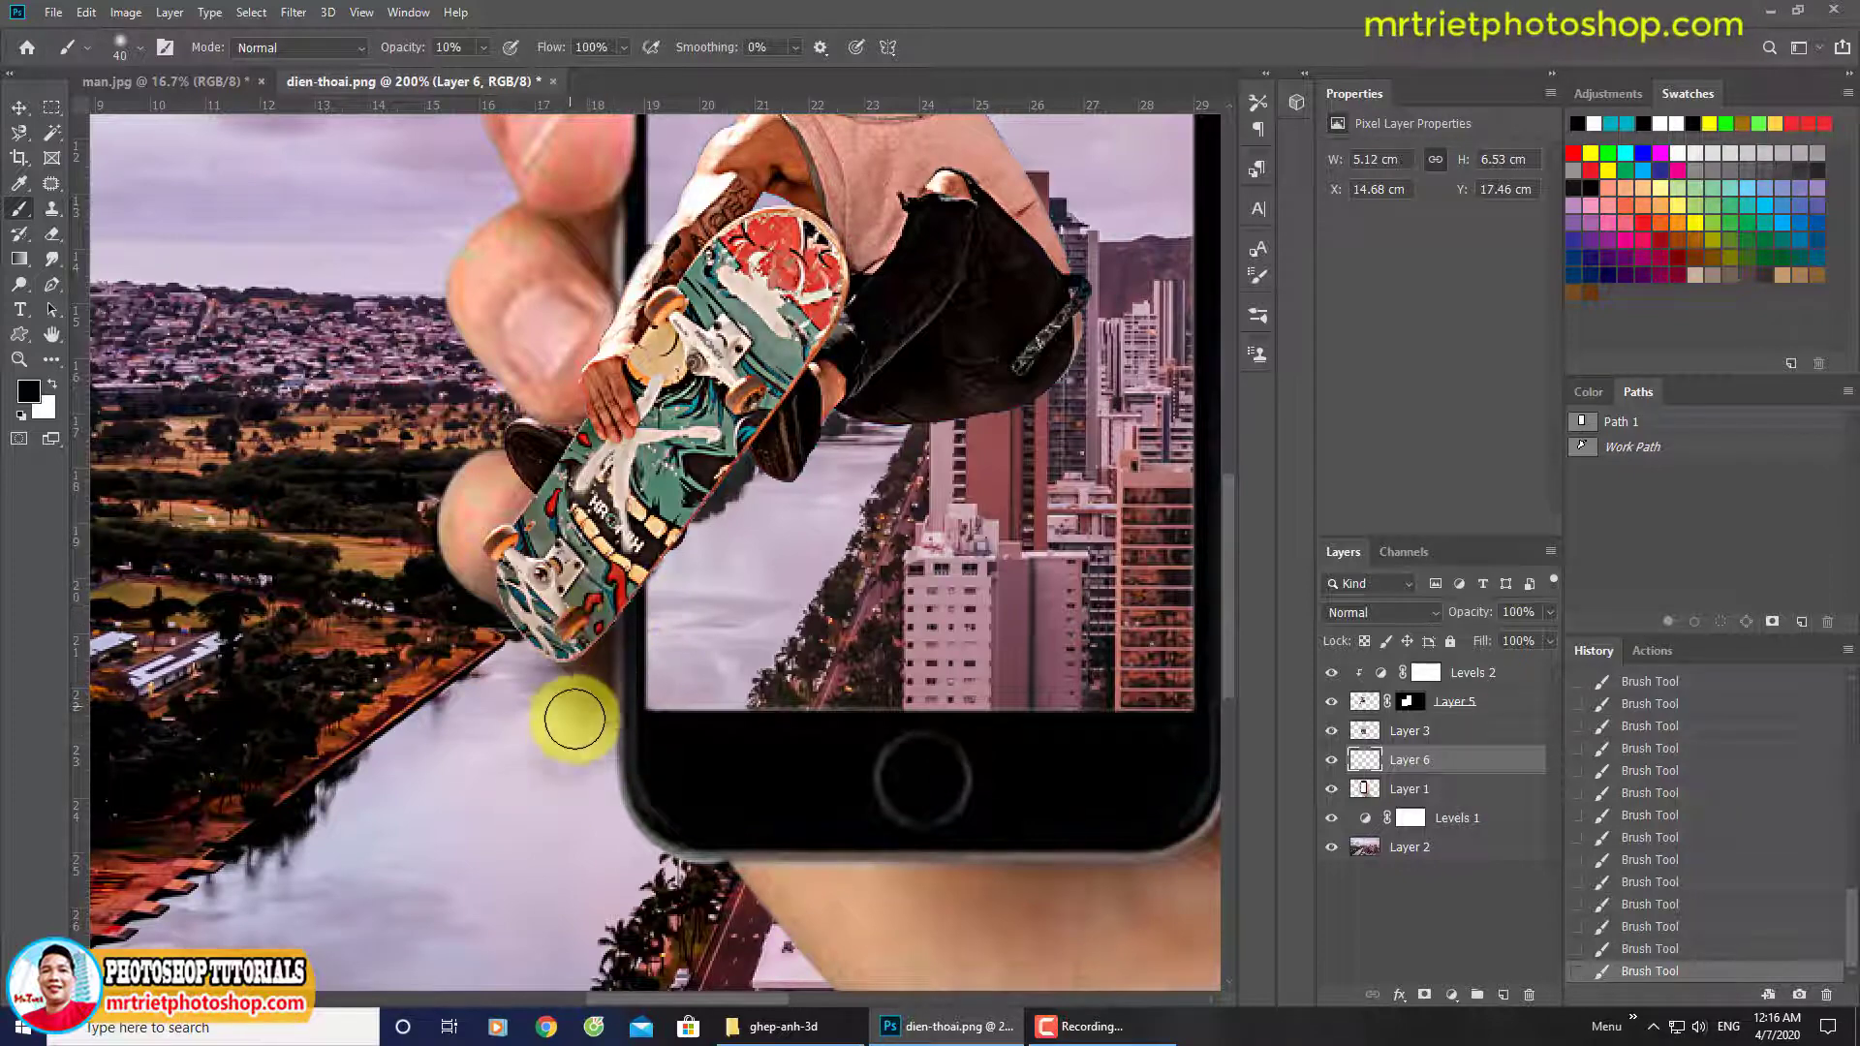
pyautogui.scroll(-5, 565, 727)
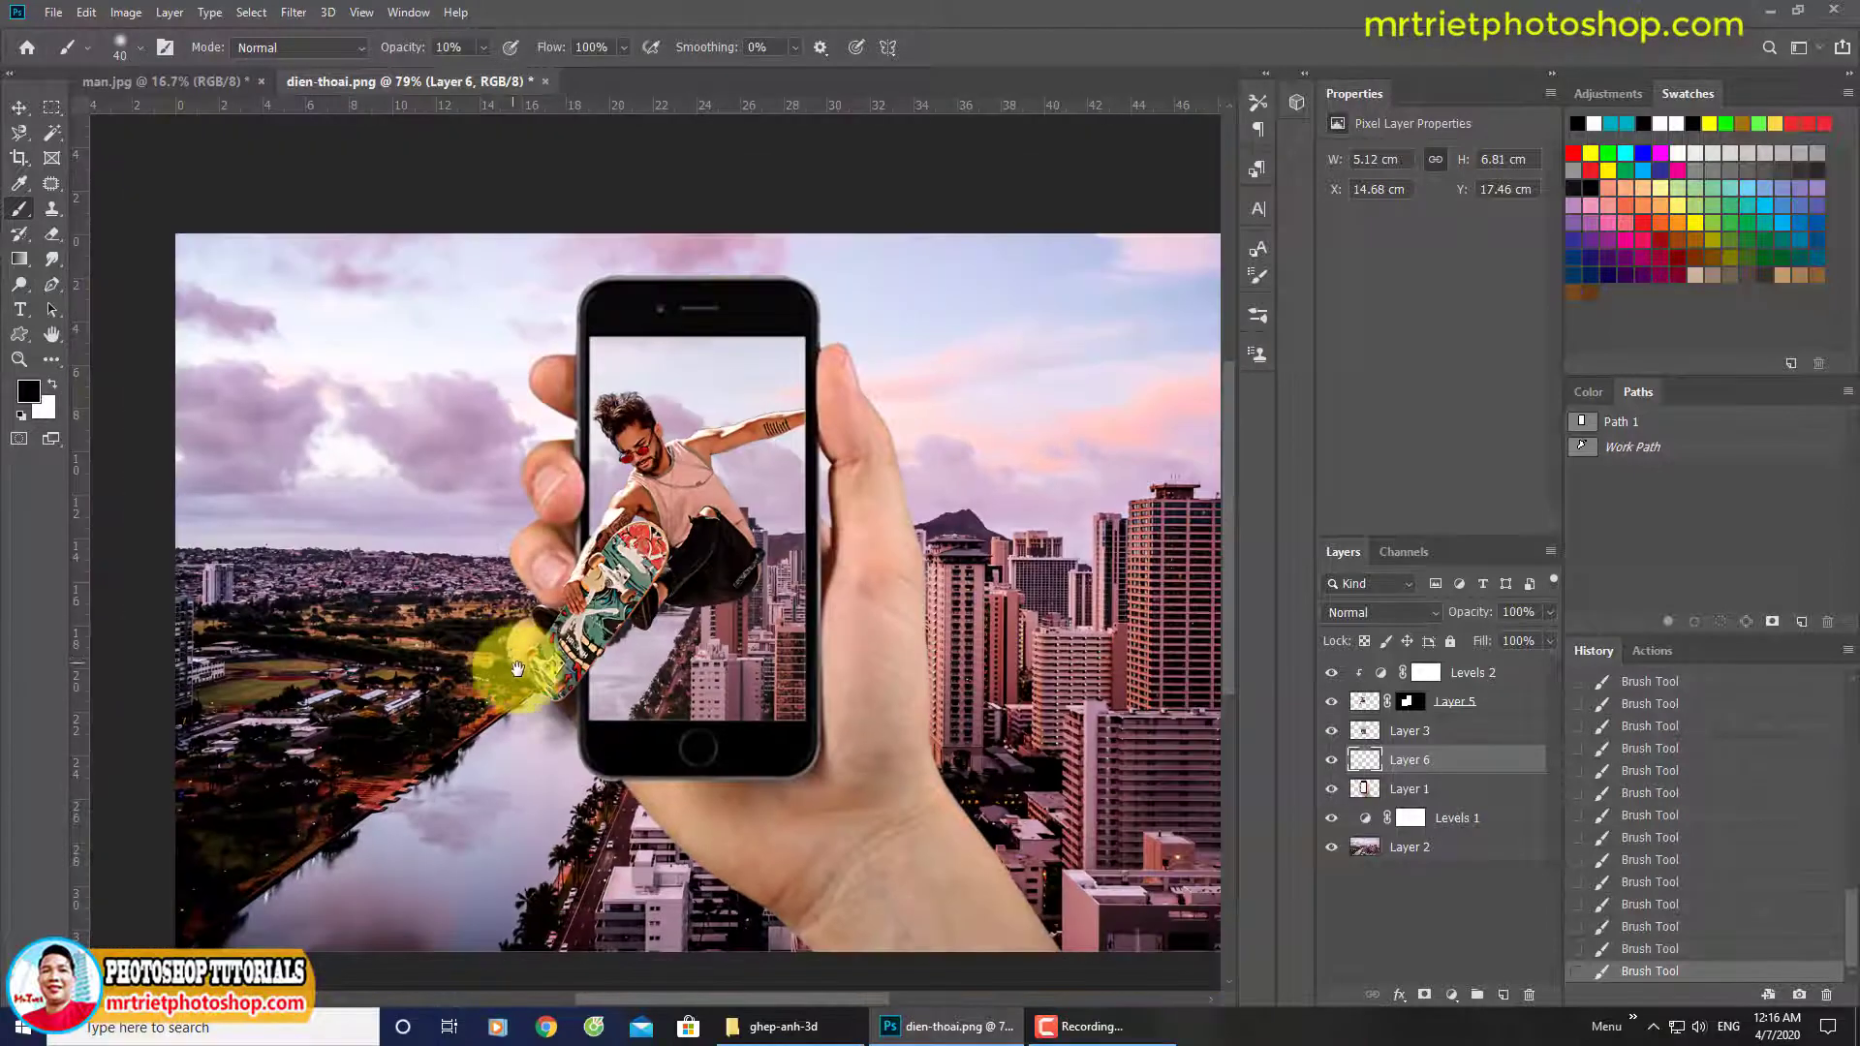
pyautogui.scroll(3, 561, 766)
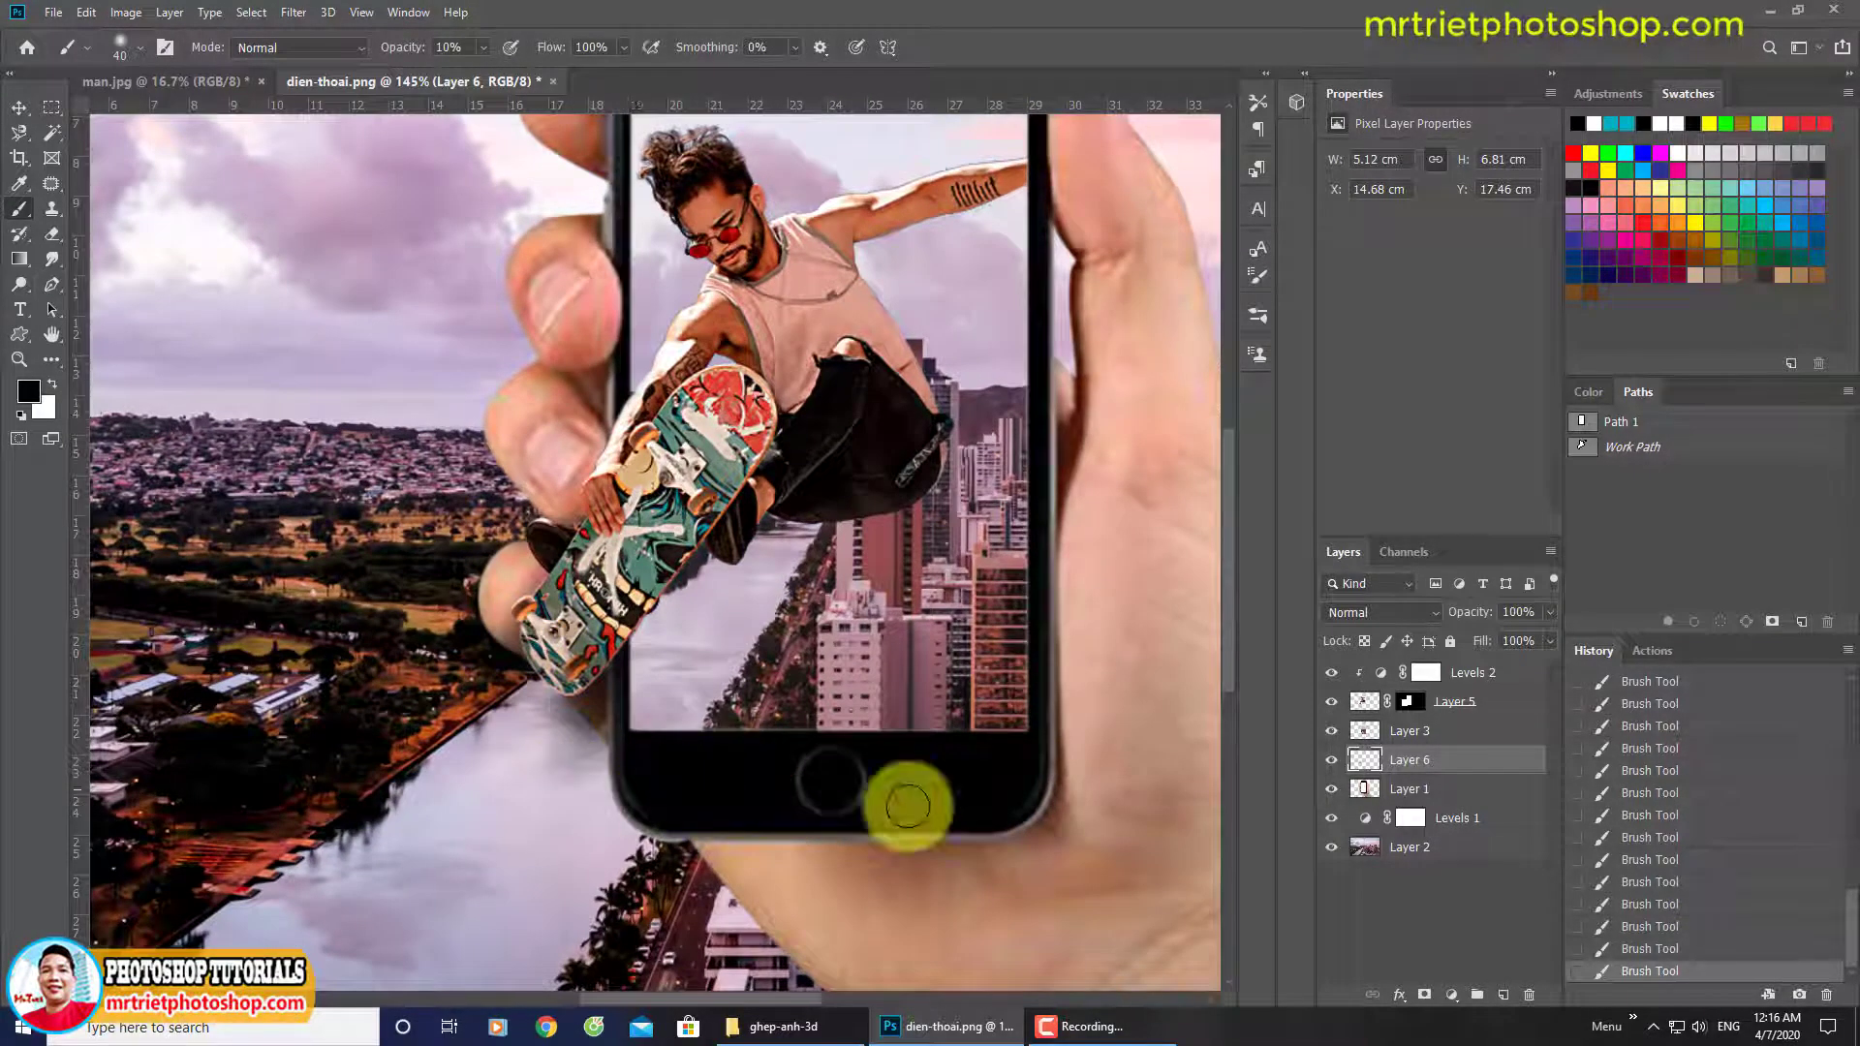
# Add a layer mask to the shadow Layer 6 and fade the spill below the skateboard with a black brush at 30% opacity.
pyautogui.click(1422, 995)
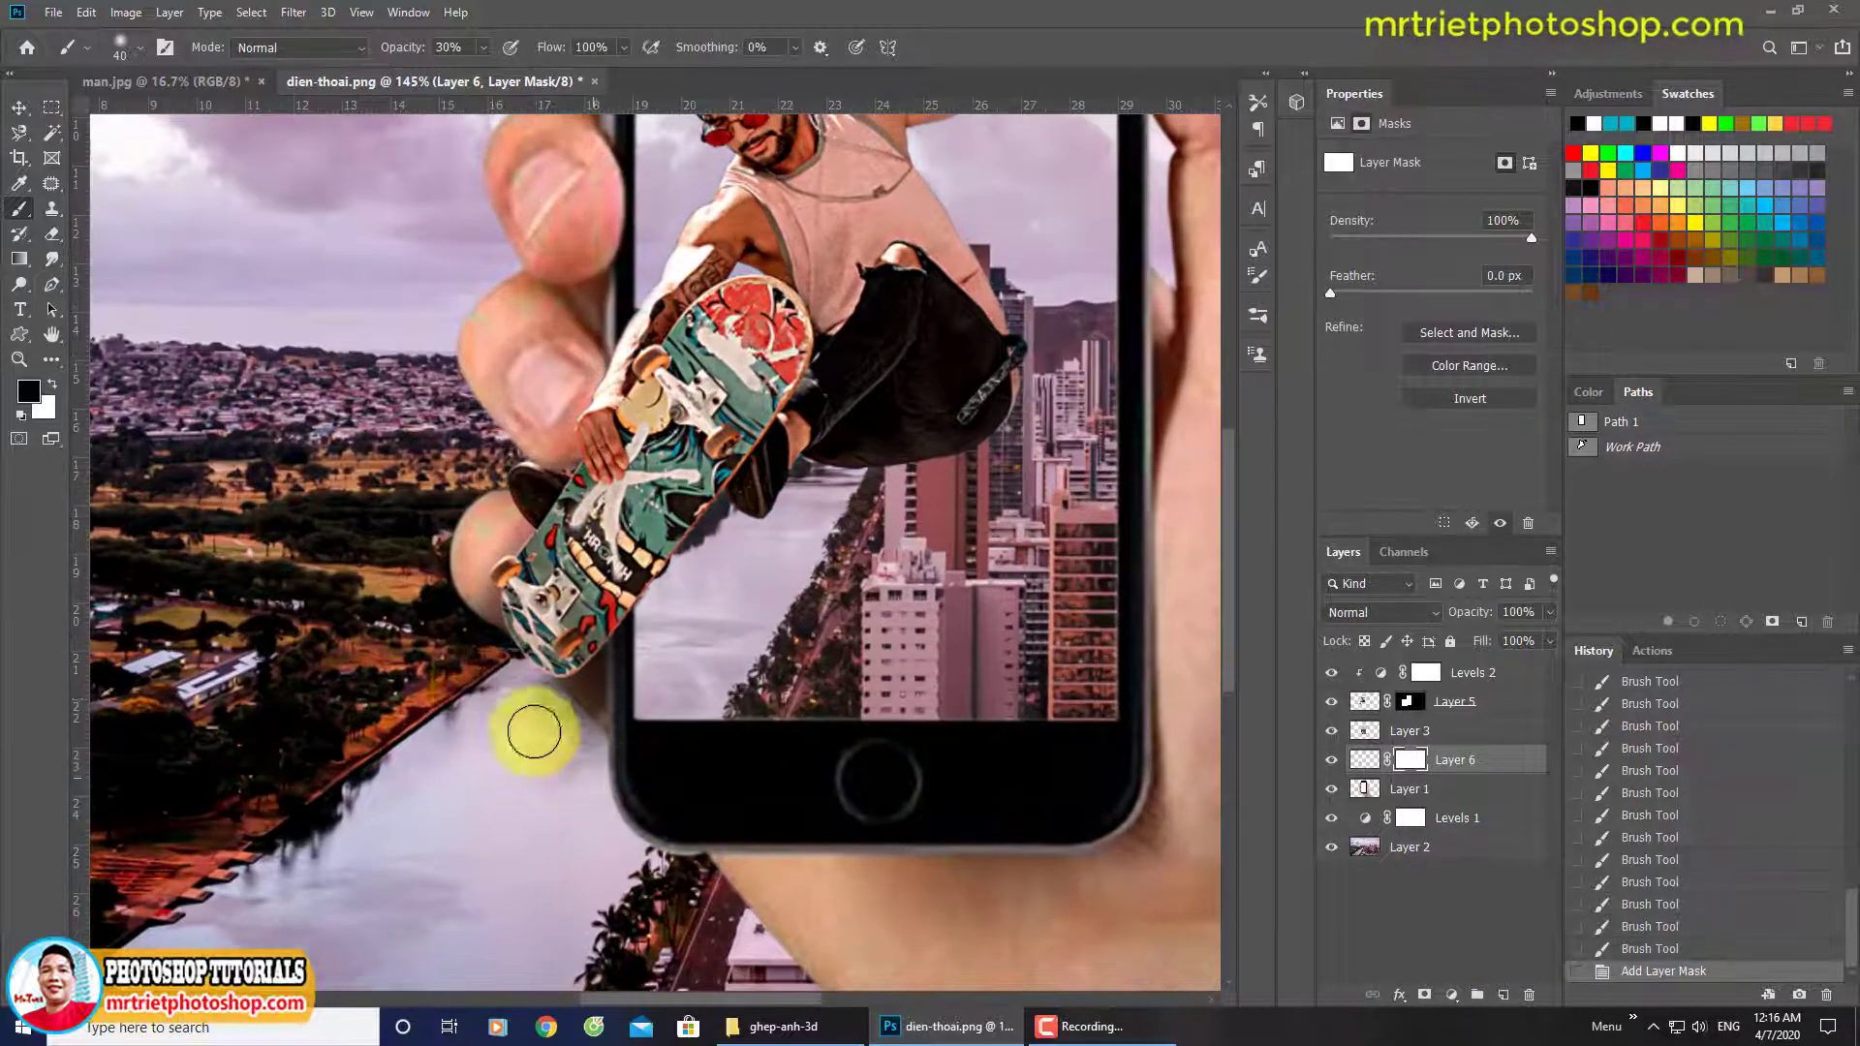
pyautogui.scroll(1, 600, 765)
pyautogui.moveTo(451, 684); pyautogui.dragTo(451, 710)
pyautogui.moveTo(452, 678)
pyautogui.mouseDown()
pyautogui.moveTo(455, 594)
pyautogui.moveTo(476, 716)
pyautogui.mouseUp()
pyautogui.moveTo(478, 709)
pyautogui.mouseDown()
pyautogui.moveTo(482, 686)
pyautogui.moveTo(526, 741)
pyautogui.moveTo(539, 717)
pyautogui.mouseUp()
pyautogui.moveTo(538, 717)
pyautogui.mouseDown()
pyautogui.moveTo(560, 757)
pyautogui.moveTo(555, 729)
pyautogui.moveTo(586, 740)
pyautogui.moveTo(537, 721)
pyautogui.moveTo(632, 717)
pyautogui.moveTo(550, 724)
pyautogui.moveTo(624, 849)
pyautogui.moveTo(660, 868)
pyautogui.mouseUp()
pyautogui.scroll(-5, 659, 869)
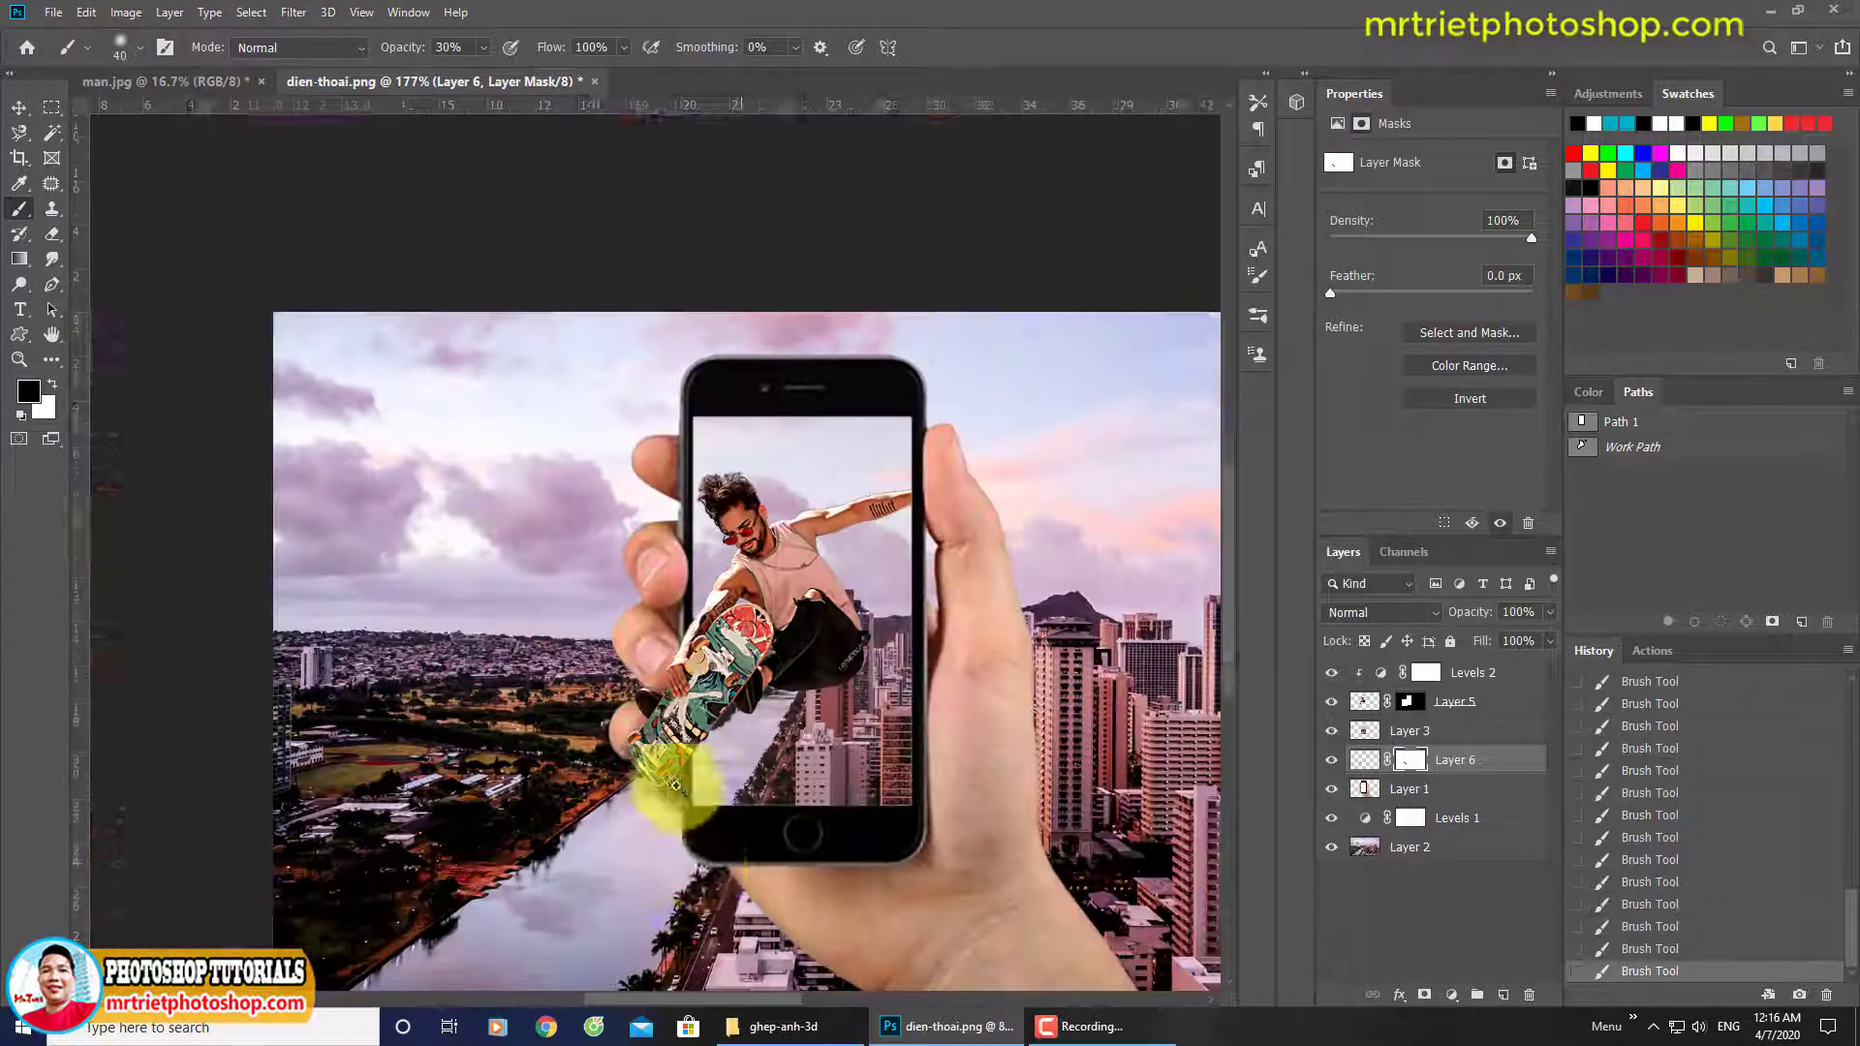
# Compare the composite with and without Layer 6, and brush its mask further beneath the skateboard's lower end.
pyautogui.click(1332, 761)
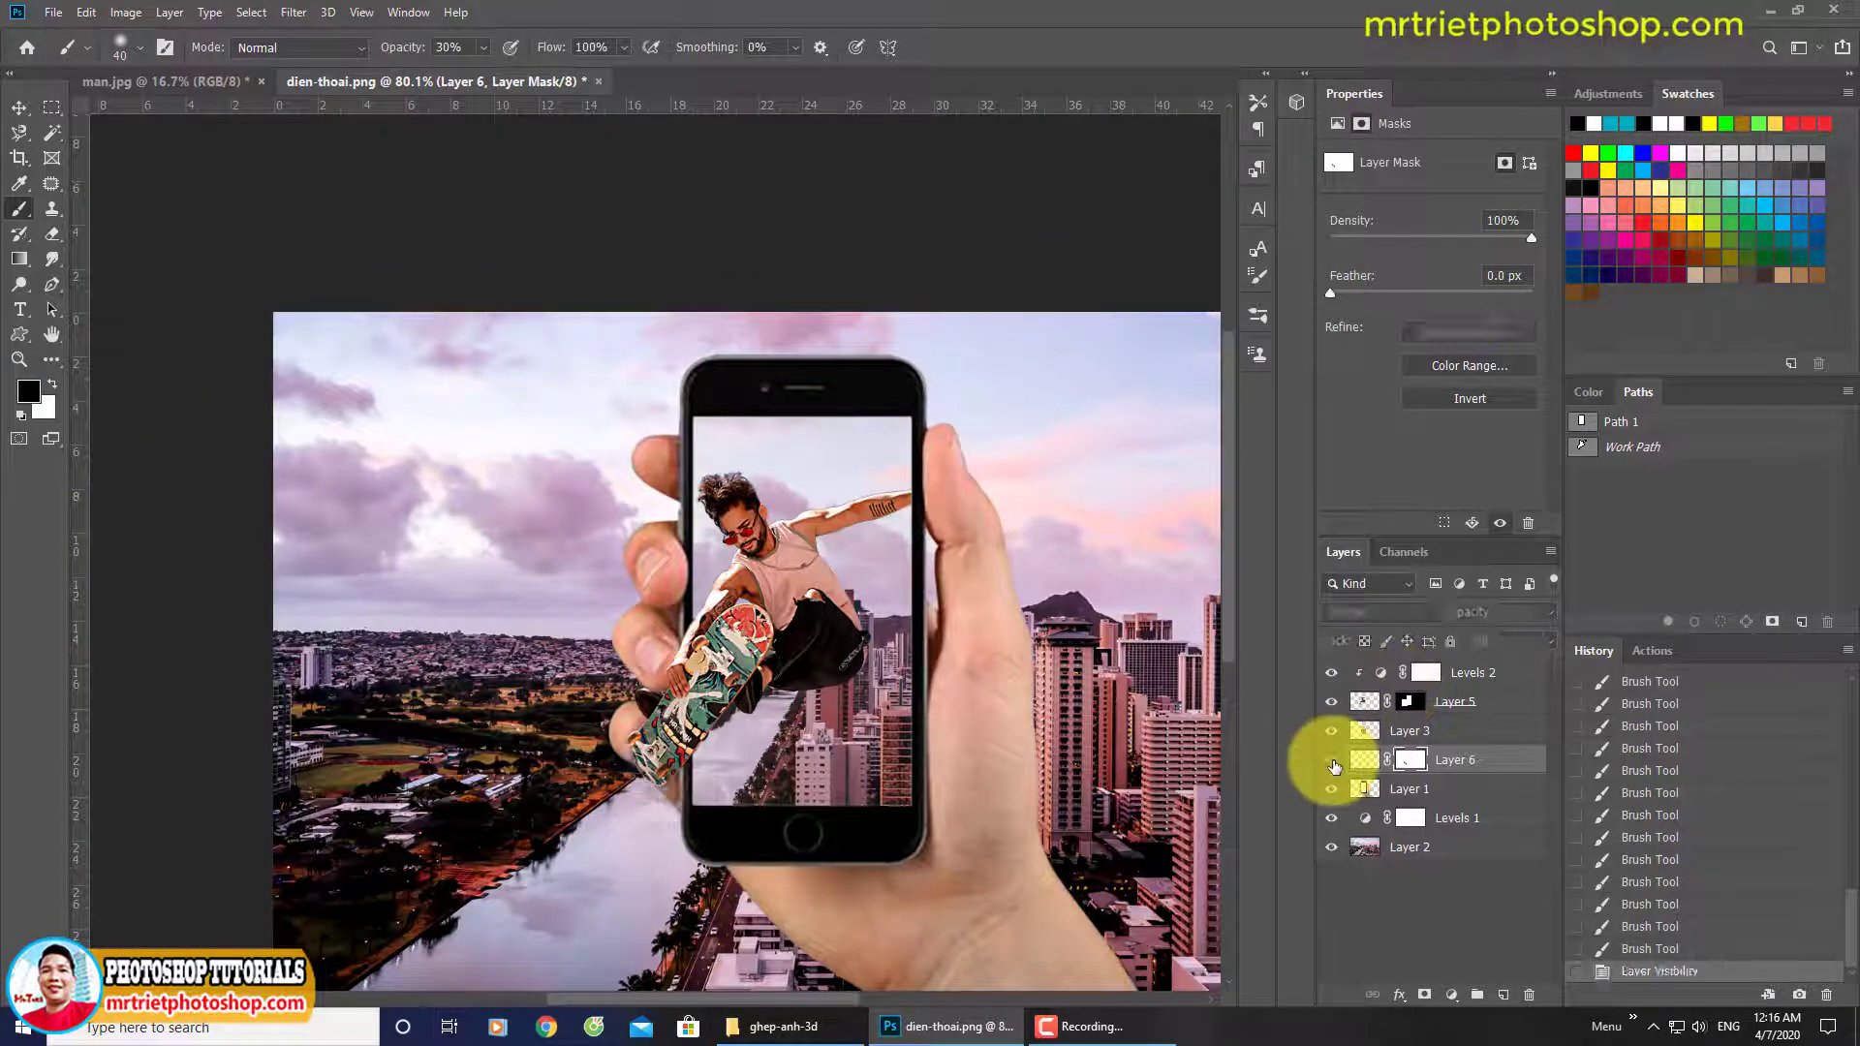
pyautogui.click(1332, 761)
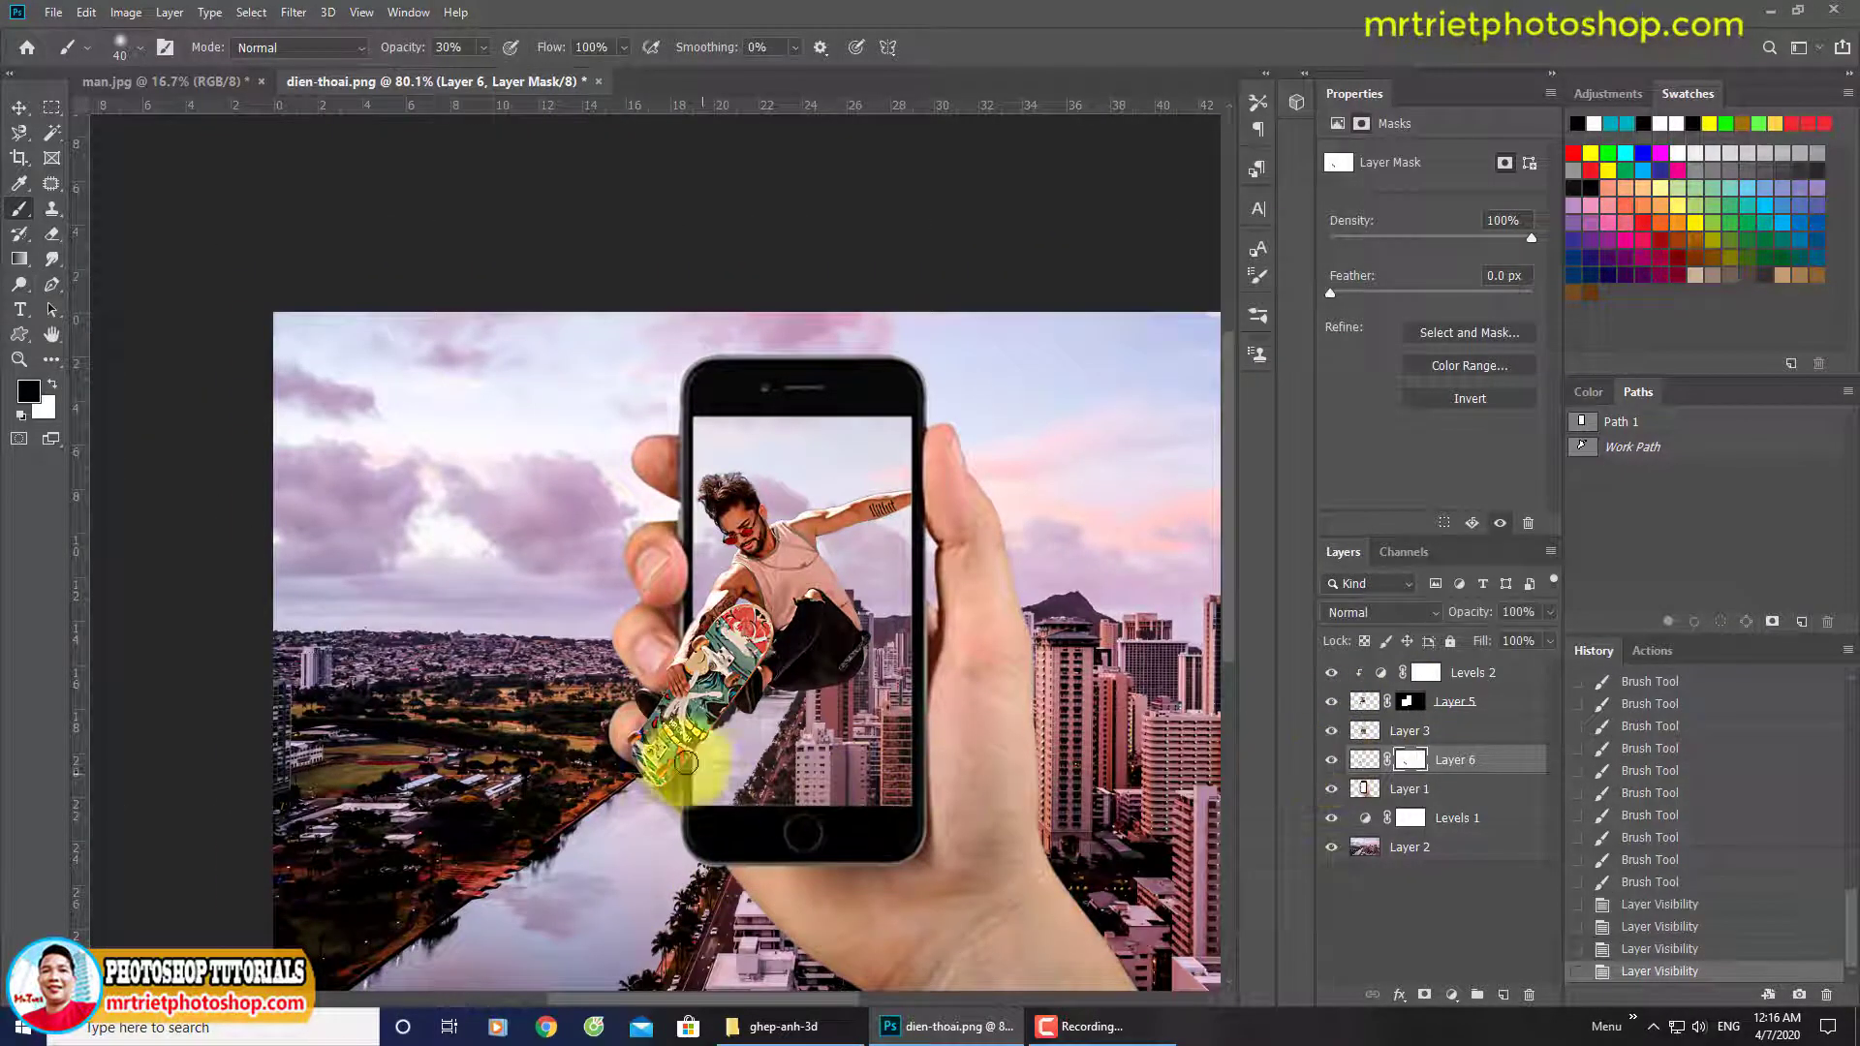
pyautogui.moveTo(690, 747)
pyautogui.mouseDown()
pyautogui.moveTo(625, 722)
pyautogui.moveTo(634, 706)
pyautogui.moveTo(591, 794)
pyautogui.mouseUp()
pyautogui.moveTo(591, 794); pyautogui.dragTo(606, 814)
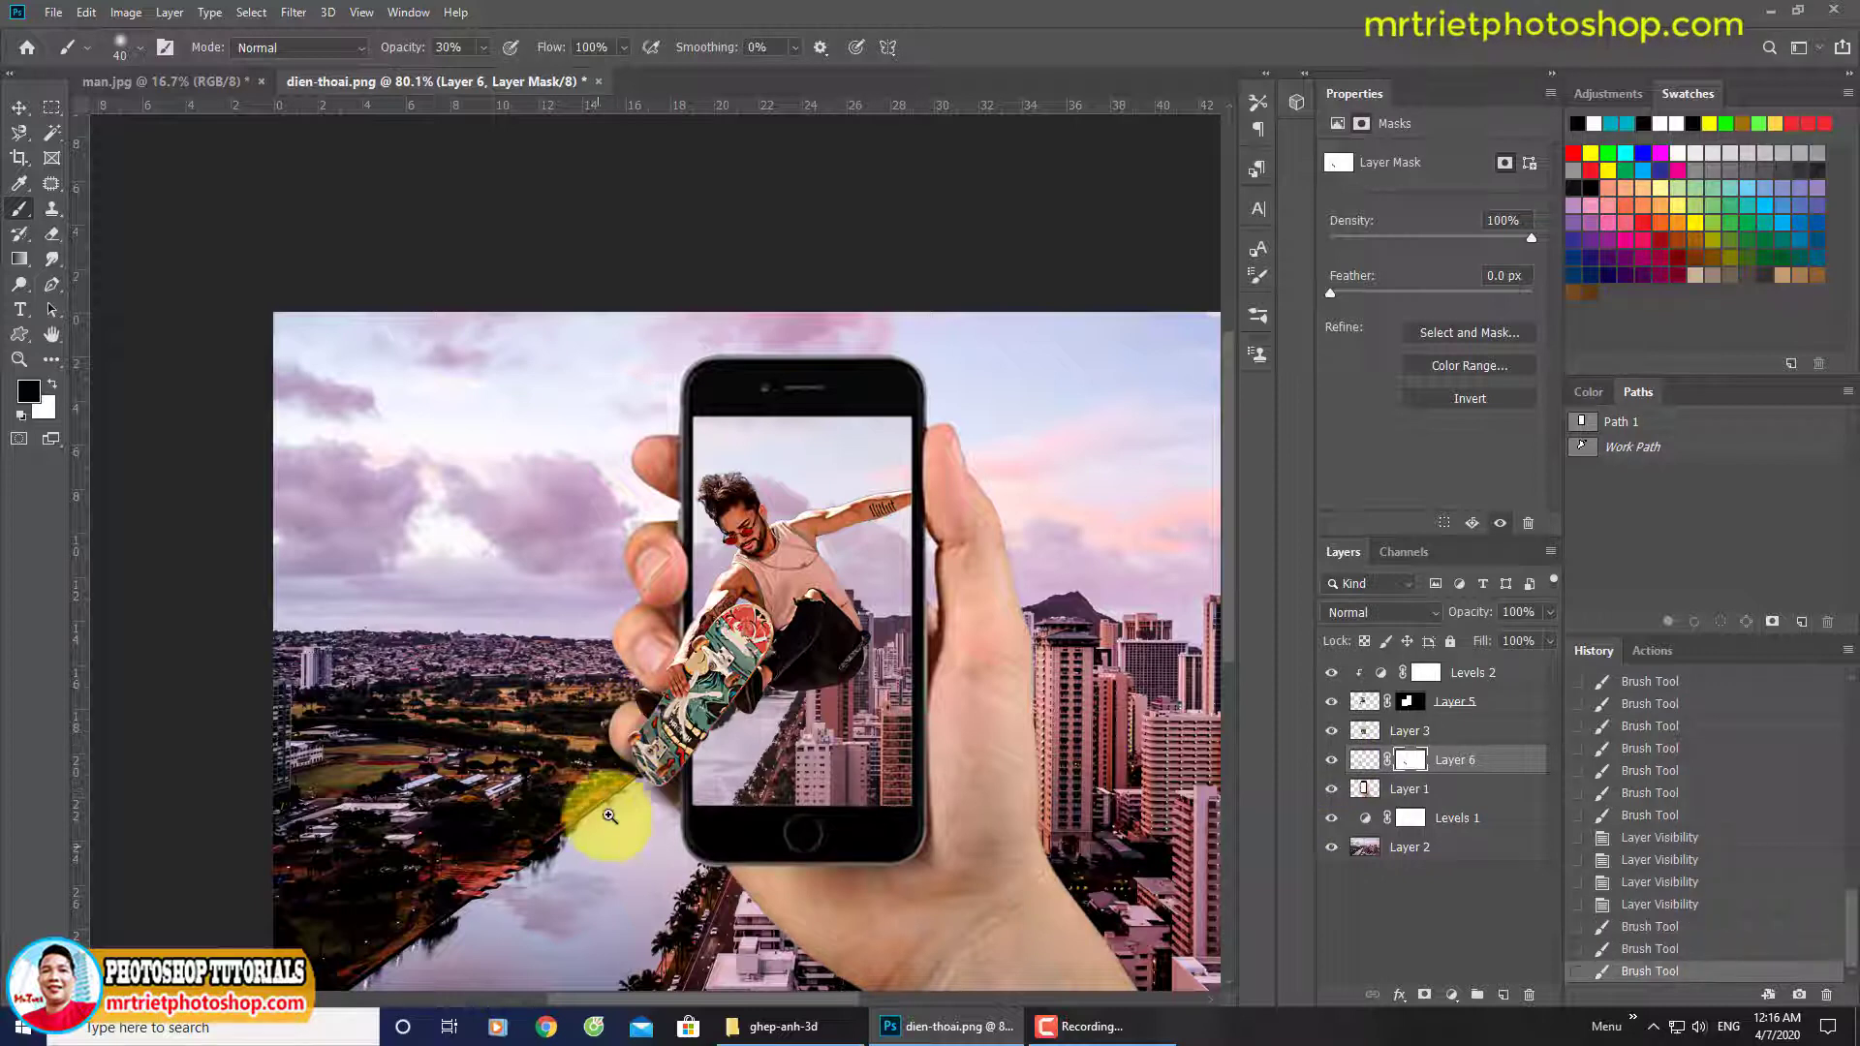
# Paint extra black shadow at 30% opacity on Layer 6 over the lowest fingertip beside the skateboard.
pyautogui.scroll(4, 620, 782)
pyautogui.click(1364, 759)
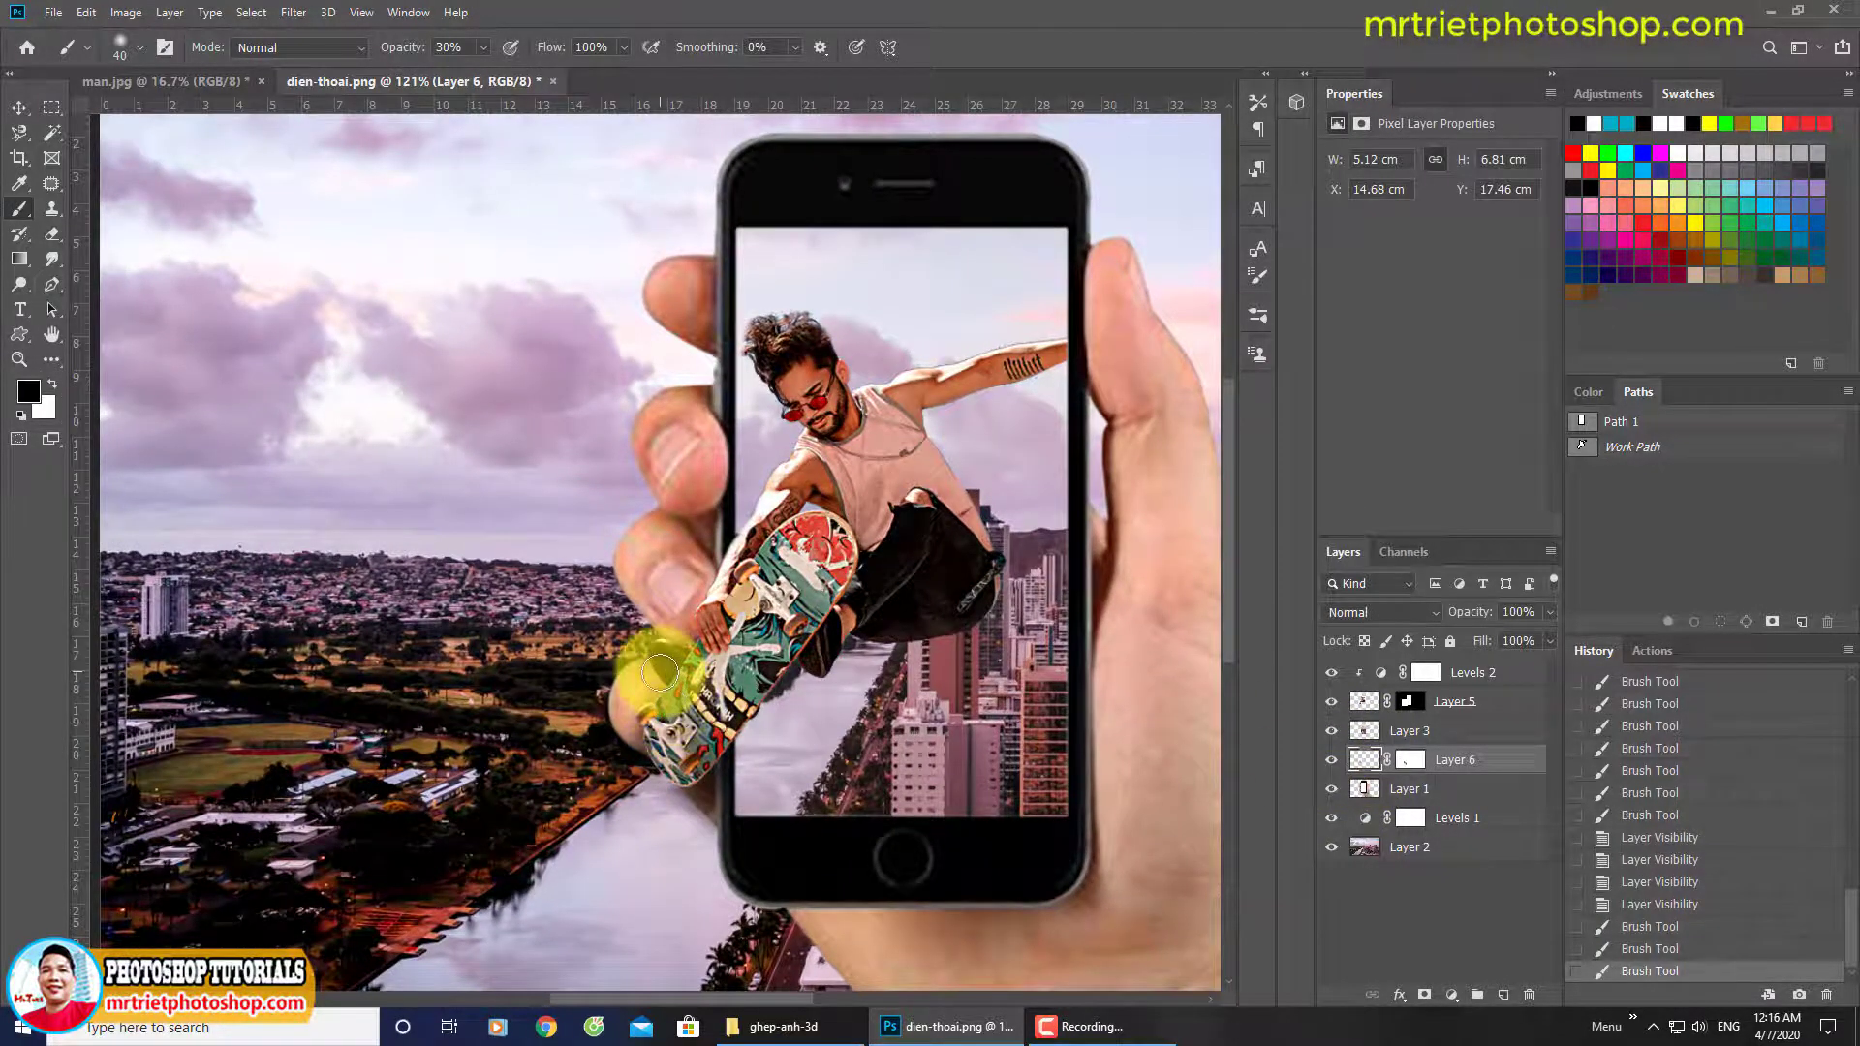
pyautogui.moveTo(663, 666); pyautogui.dragTo(664, 730)
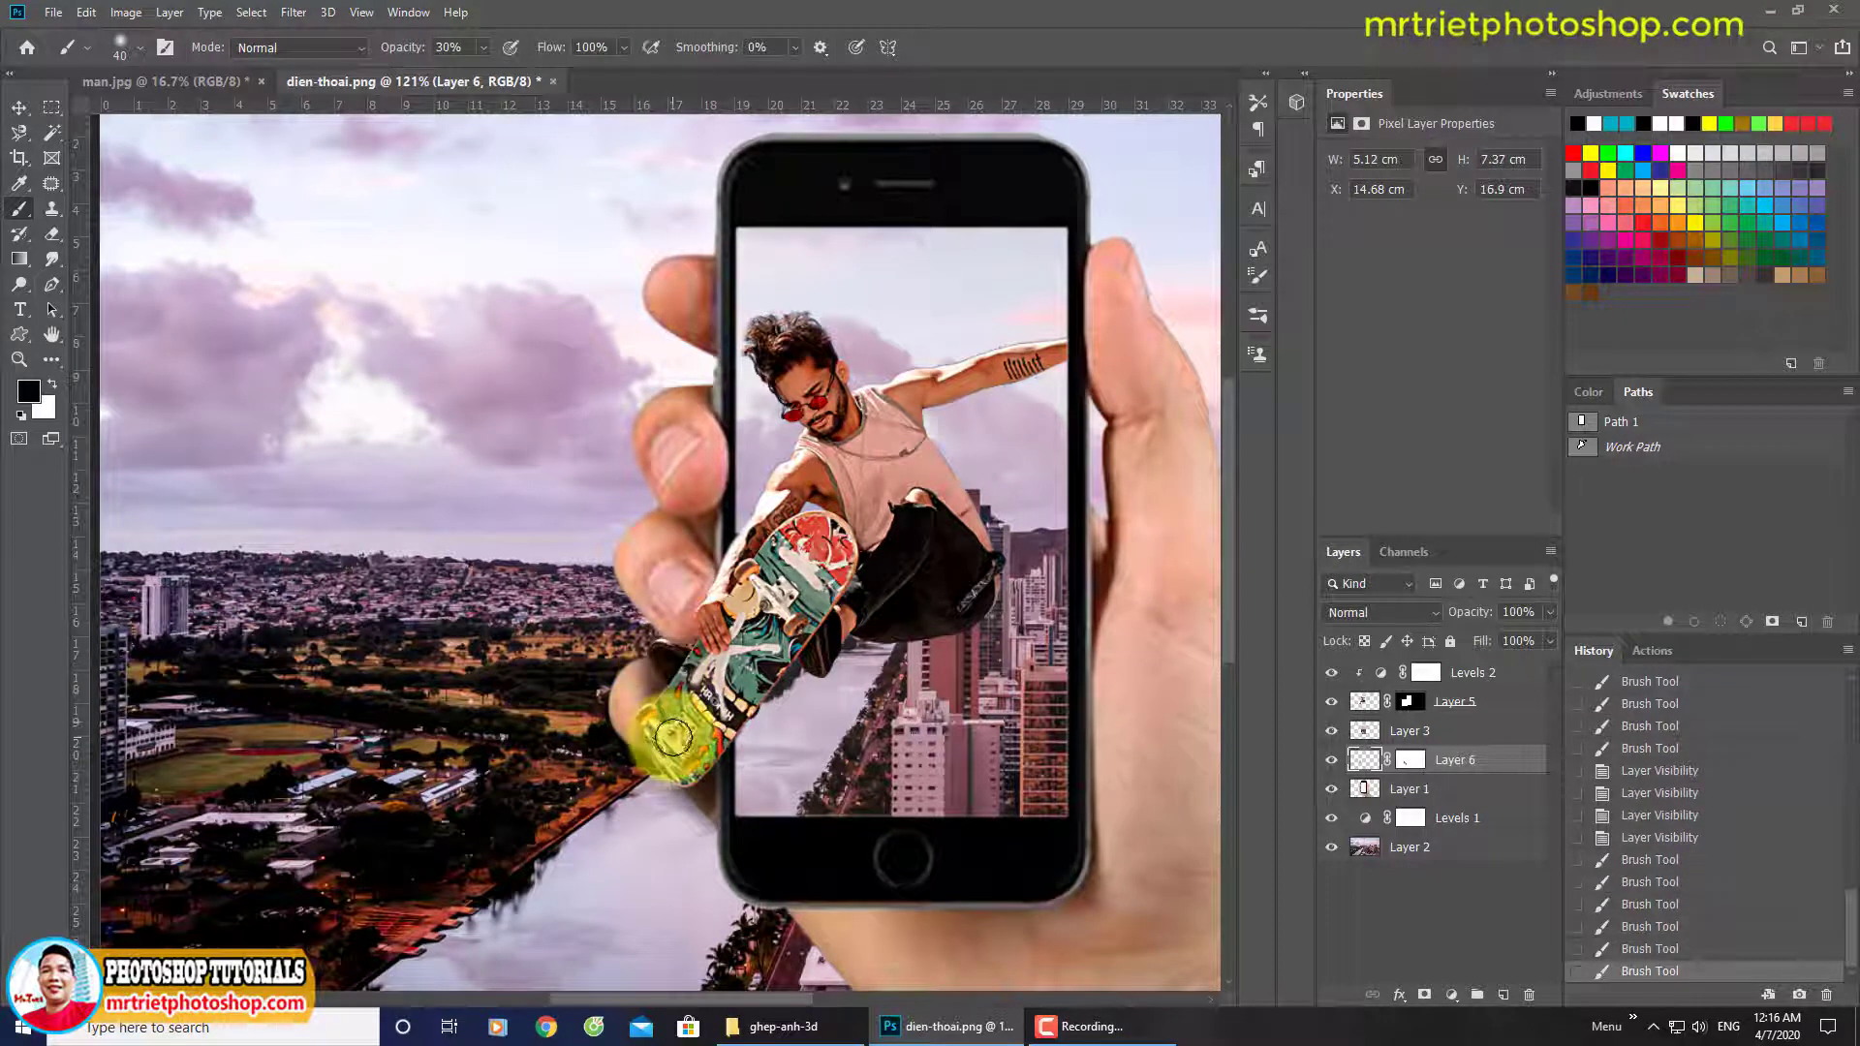
# Mask out the added Layer 6 shadow that spills past the lowest fingertip onto the background, using black at 30% opacity.
pyautogui.click(1410, 759)
pyautogui.press('x')
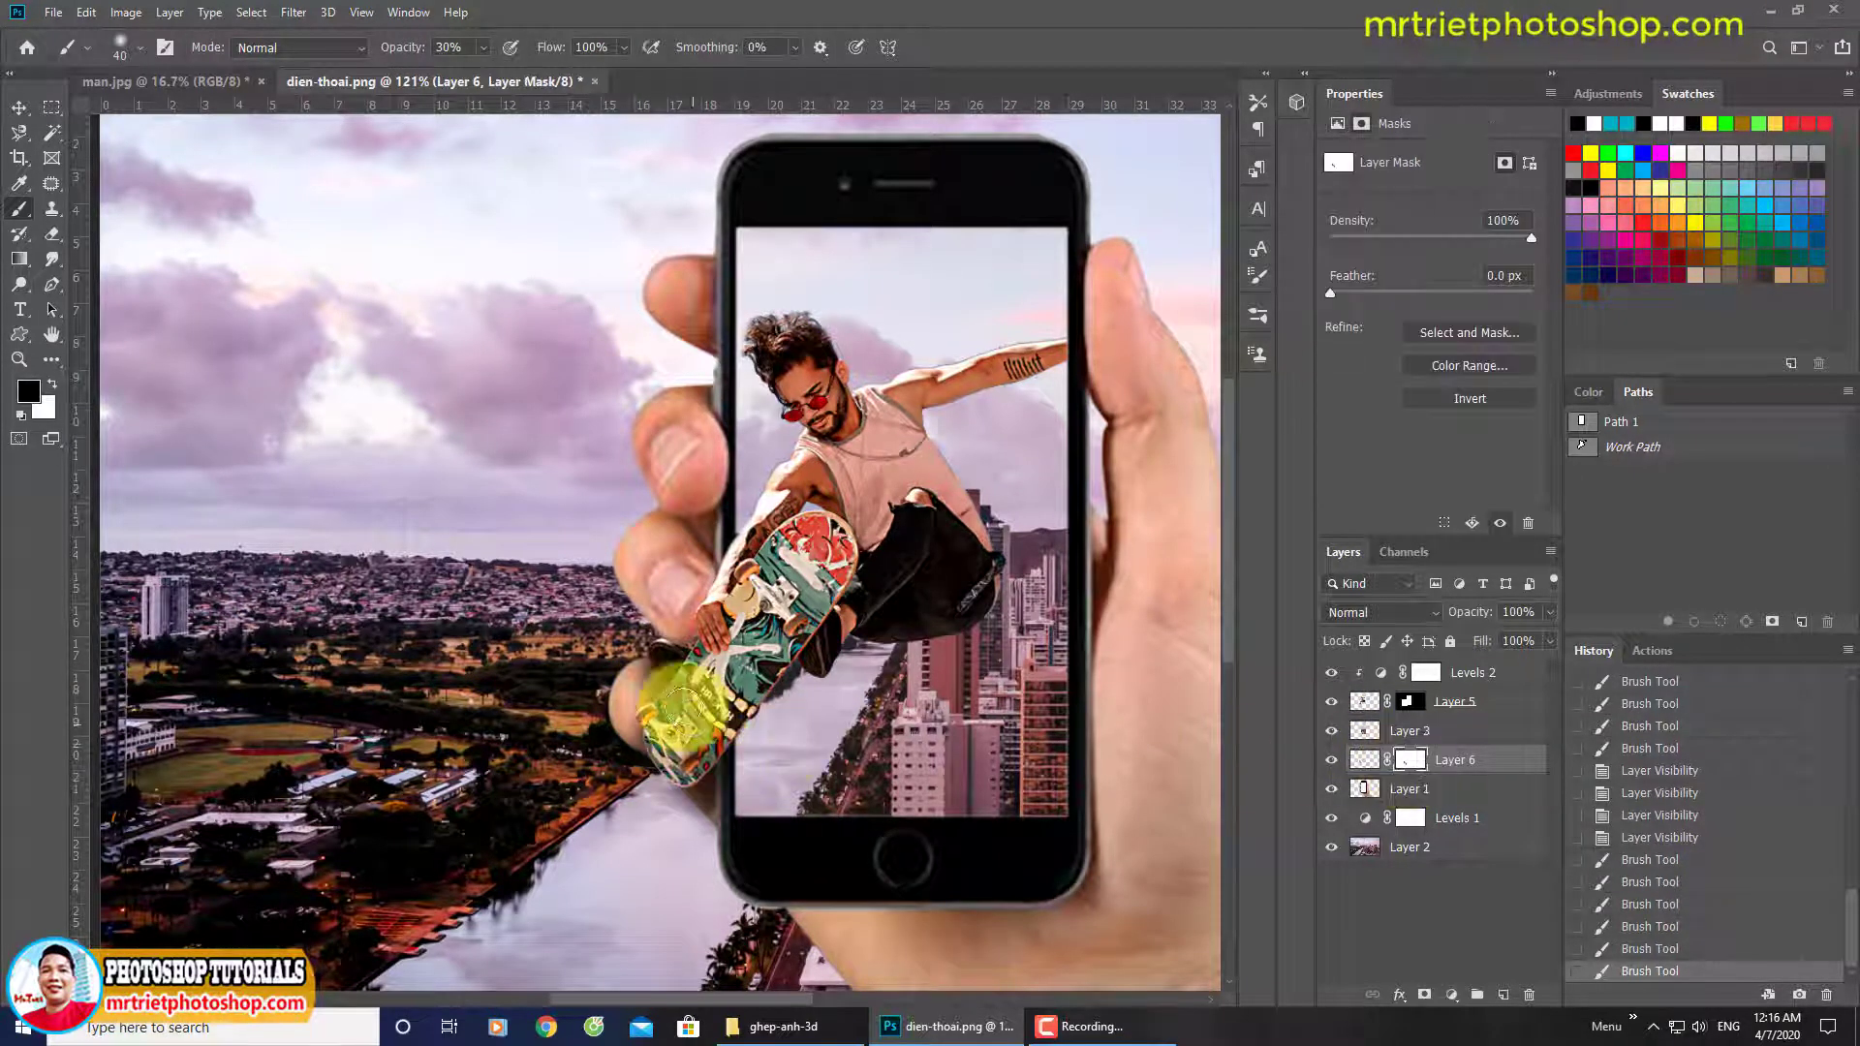
pyautogui.click(640, 689)
pyautogui.click(644, 676)
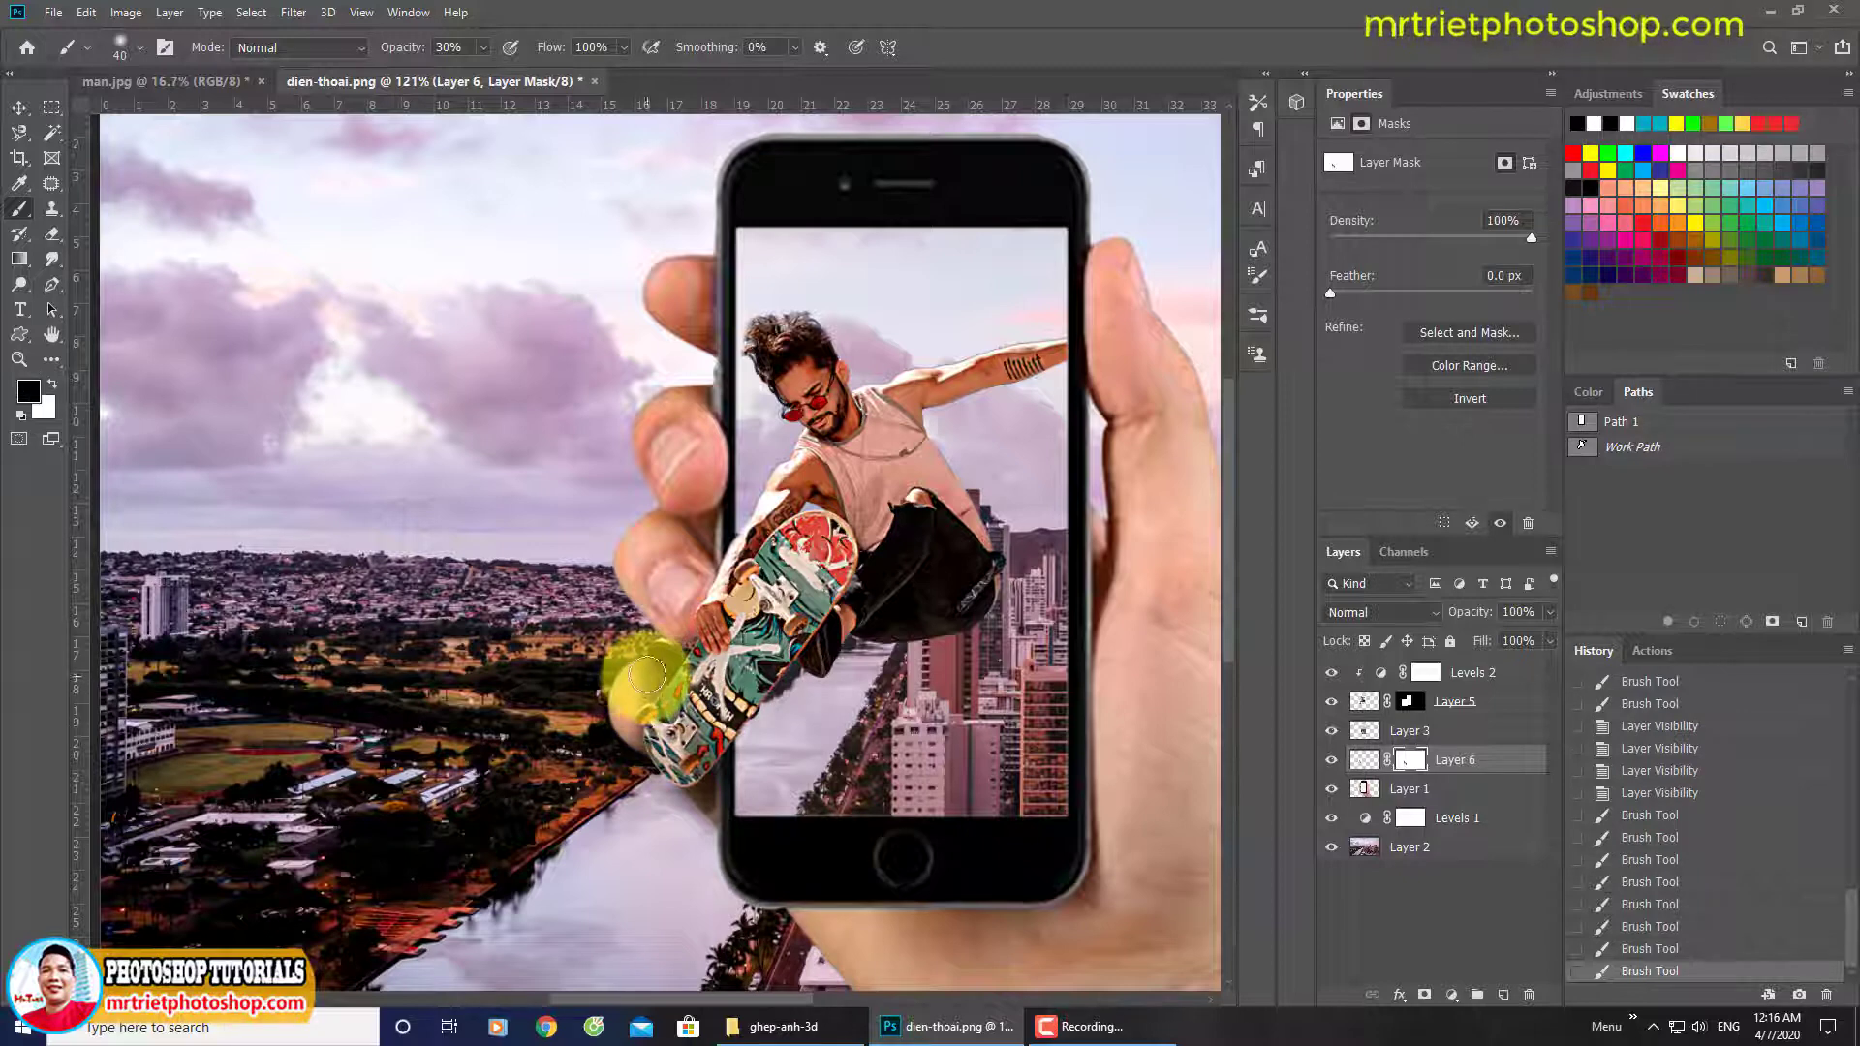
pyautogui.moveTo(620, 708)
pyautogui.mouseDown()
pyautogui.moveTo(660, 682)
pyautogui.moveTo(603, 725)
pyautogui.moveTo(647, 678)
pyautogui.moveTo(677, 689)
pyautogui.moveTo(669, 663)
pyautogui.moveTo(683, 694)
pyautogui.moveTo(665, 659)
pyautogui.moveTo(698, 708)
pyautogui.moveTo(669, 670)
pyautogui.moveTo(661, 710)
pyautogui.mouseUp()
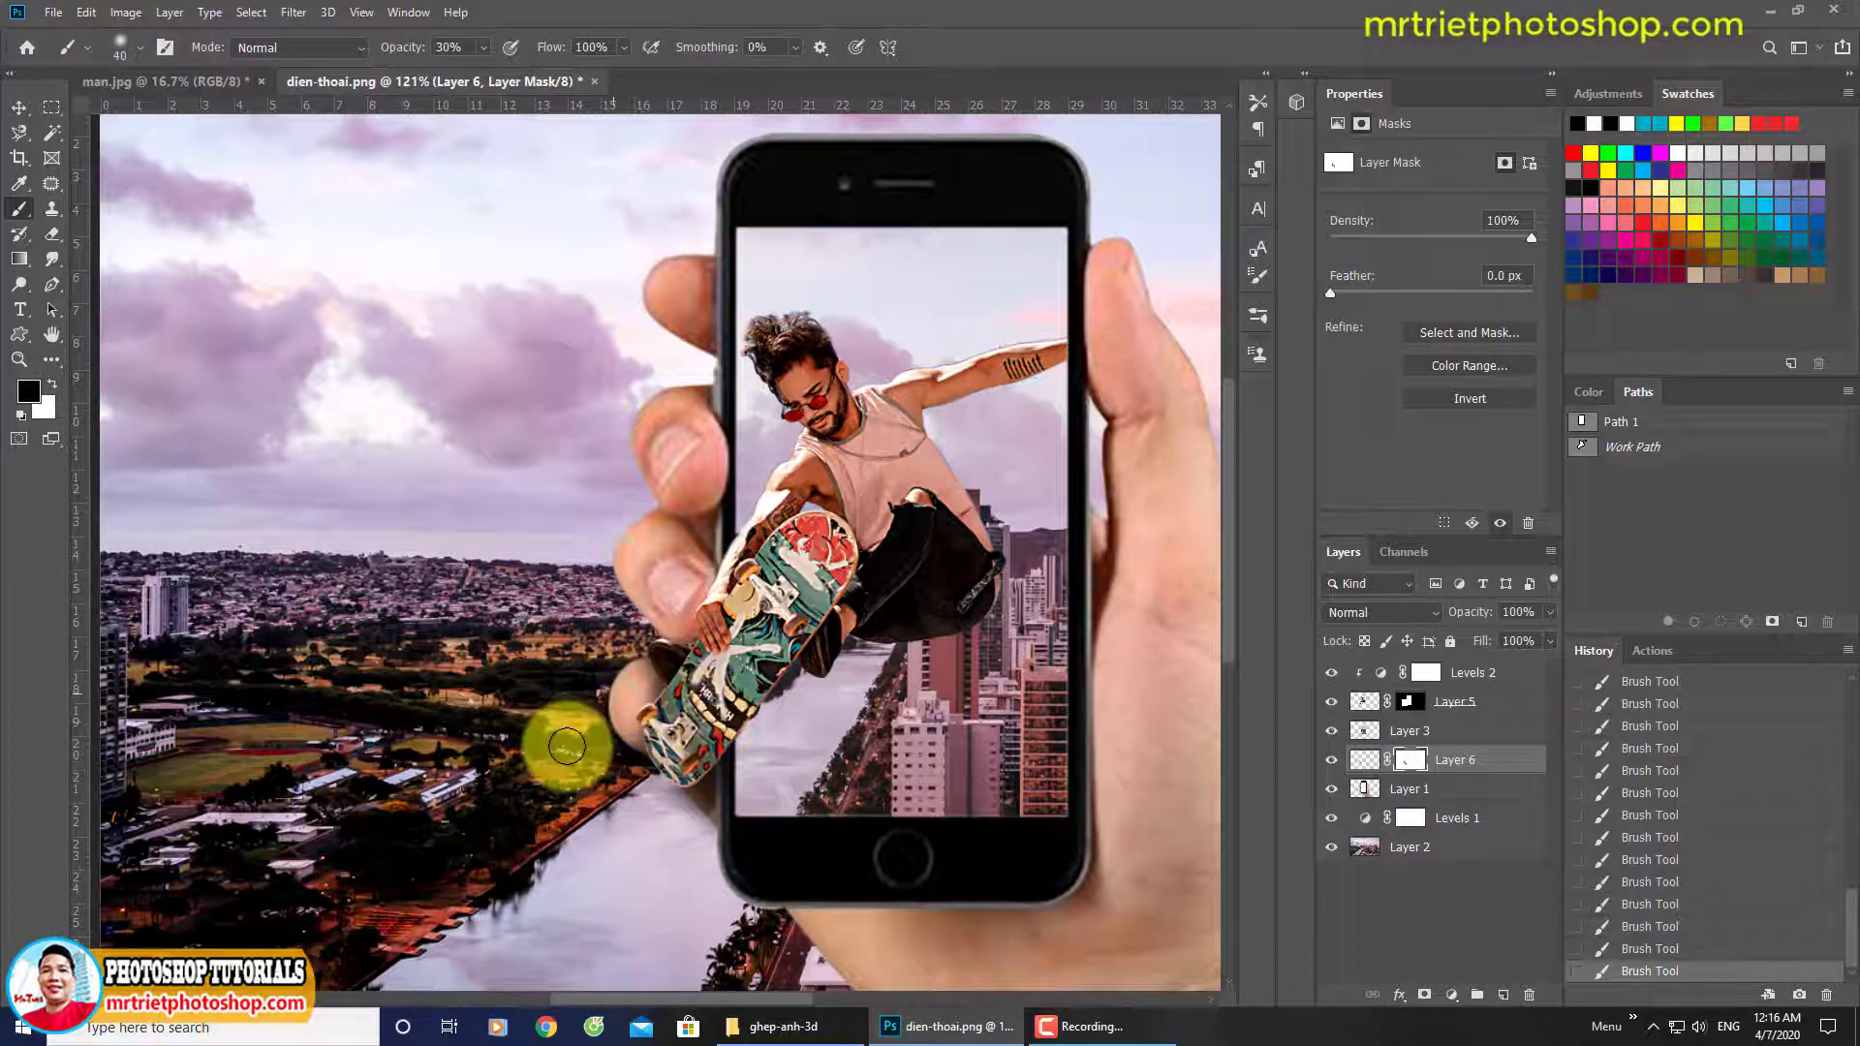
pyautogui.hotkey('ctrl', '0')
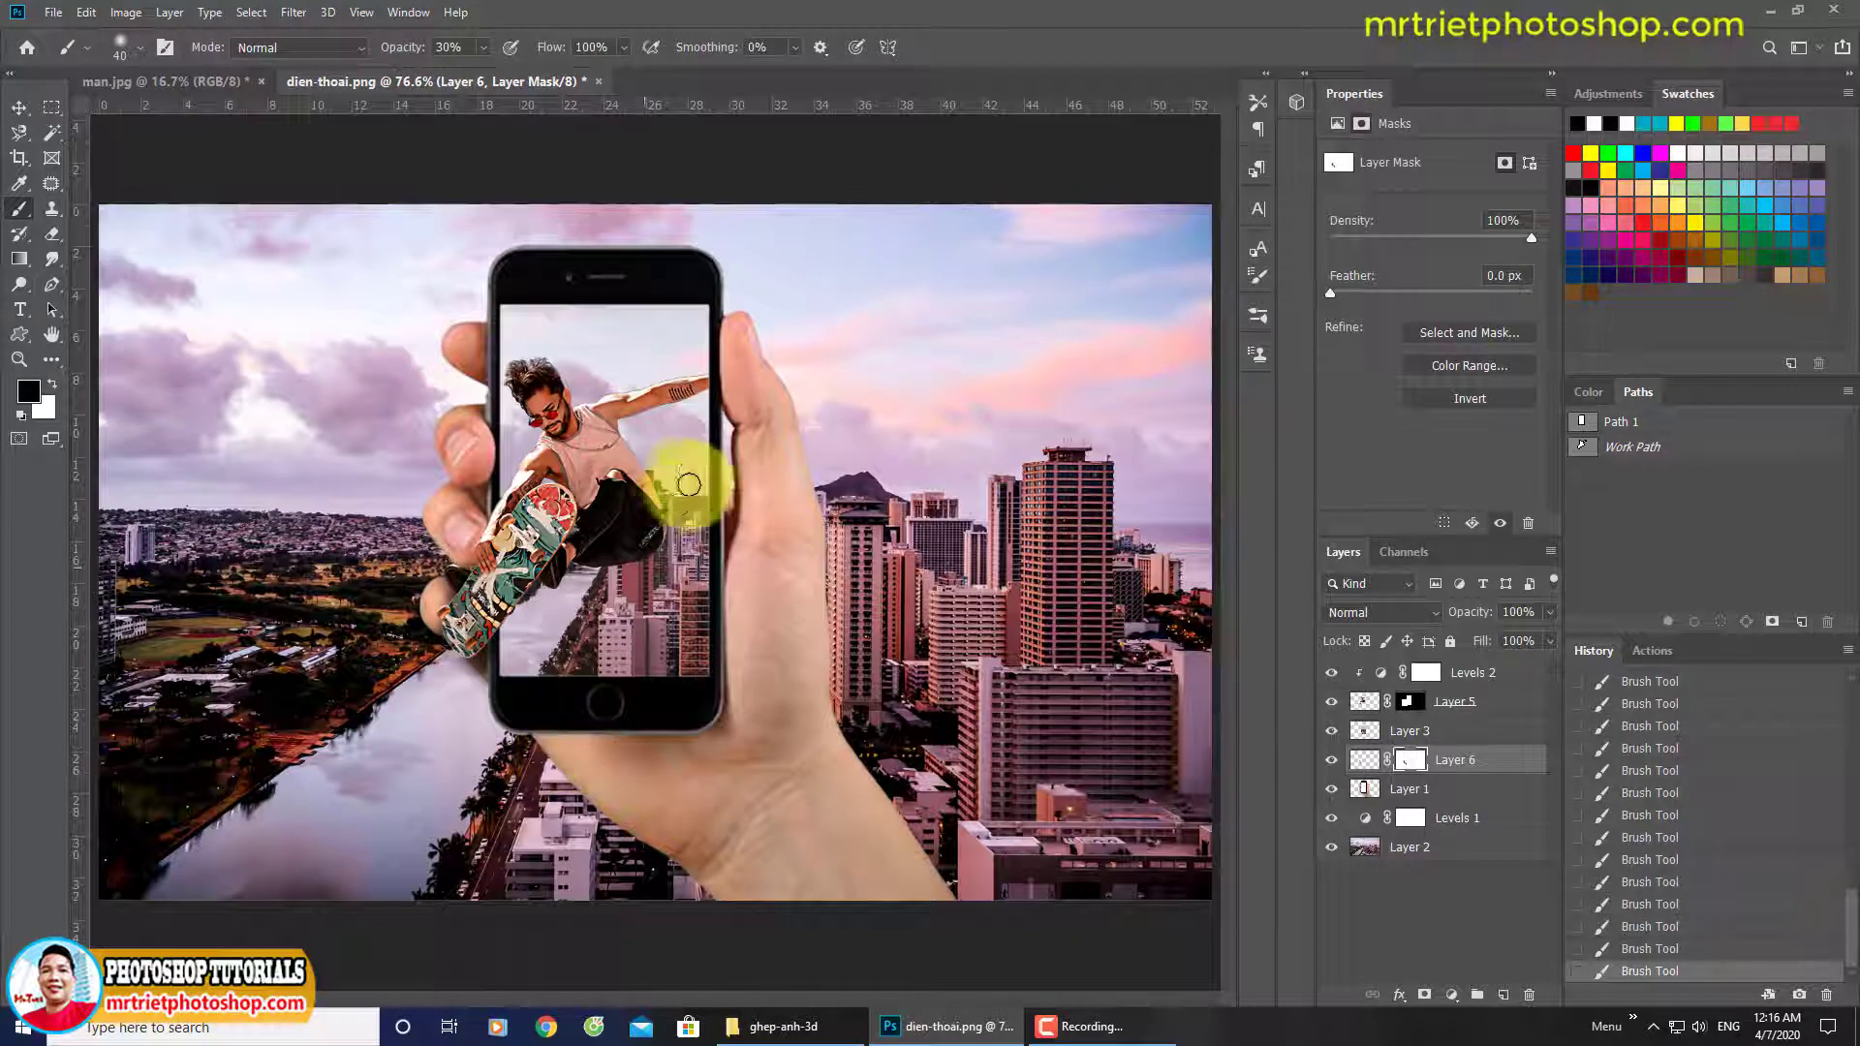
pyautogui.moveTo(717, 407)
pyautogui.mouseDown()
pyautogui.moveTo(667, 417)
pyautogui.moveTo(630, 381)
pyautogui.moveTo(670, 420)
pyautogui.moveTo(729, 351)
pyautogui.mouseUp()
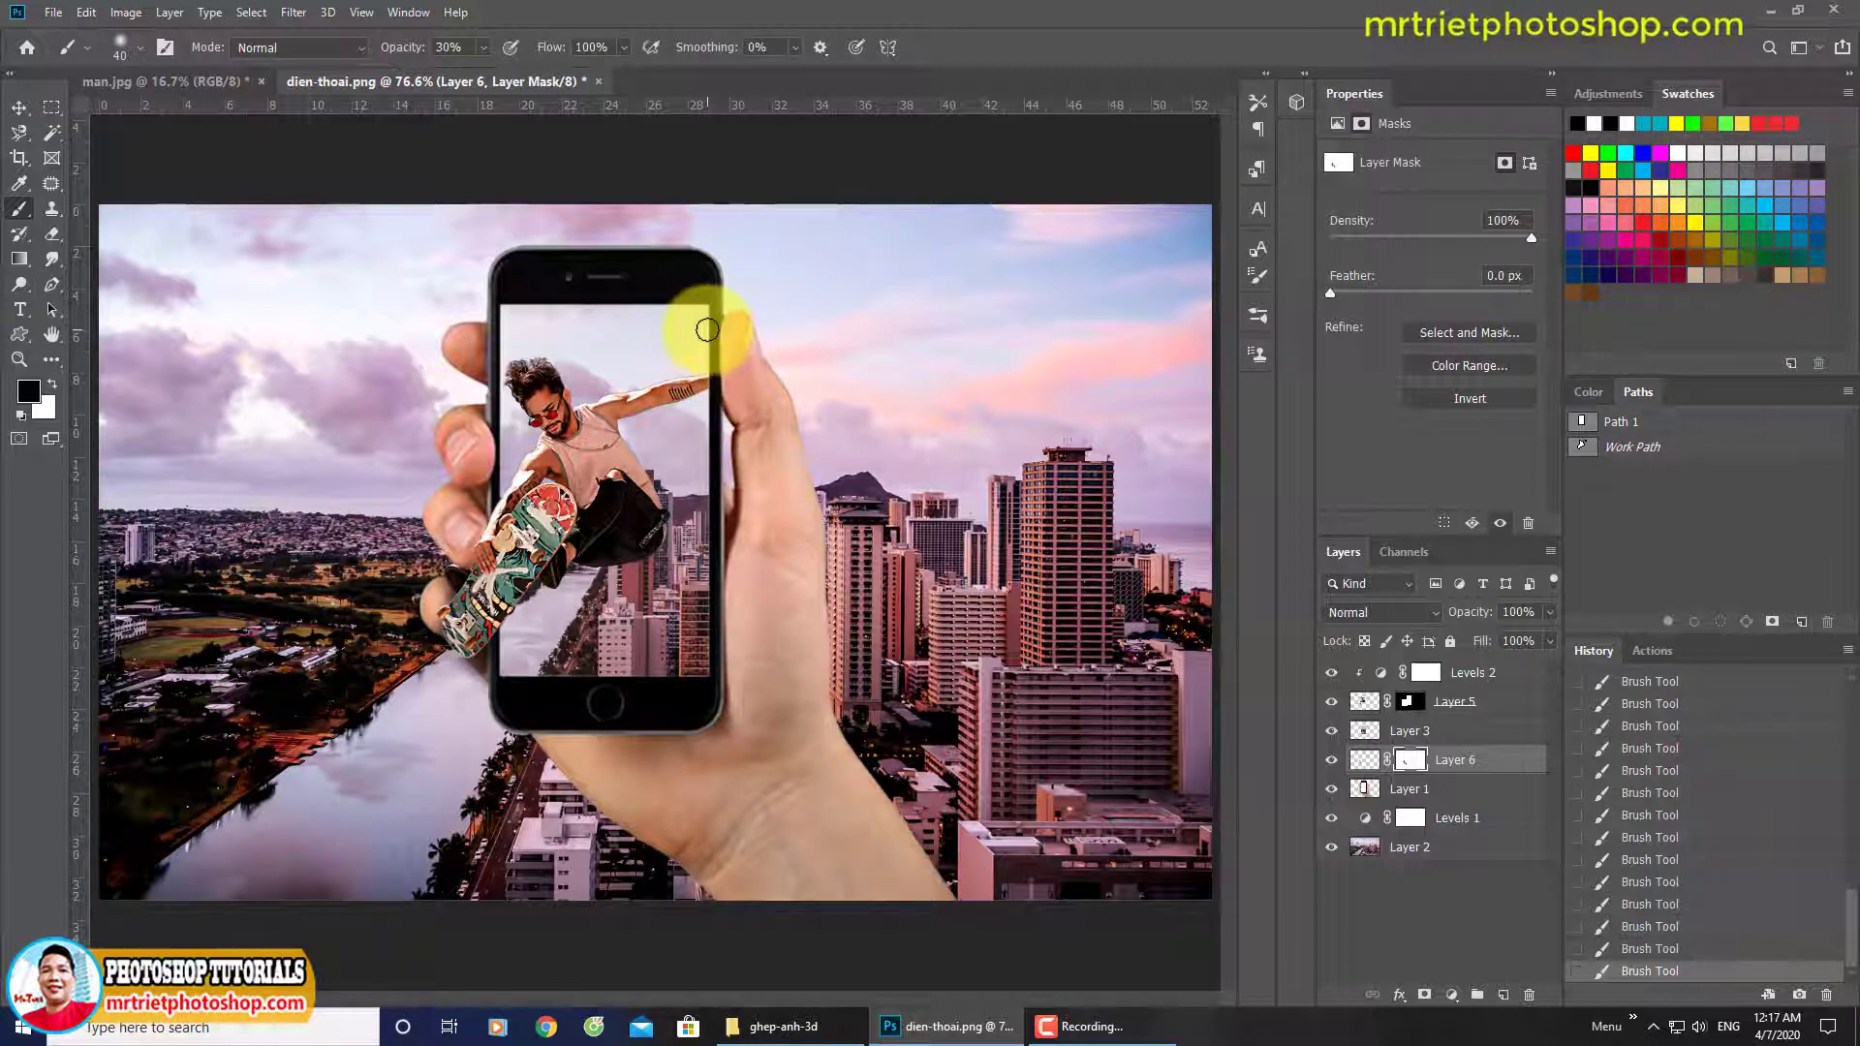
# Target Layer 5's mask and select everything outside the skateboarder's outline with a 0.5-pixel feather.
pyautogui.keyDown('ctrl'); pyautogui.click(1365, 707); pyautogui.keyUp('ctrl')
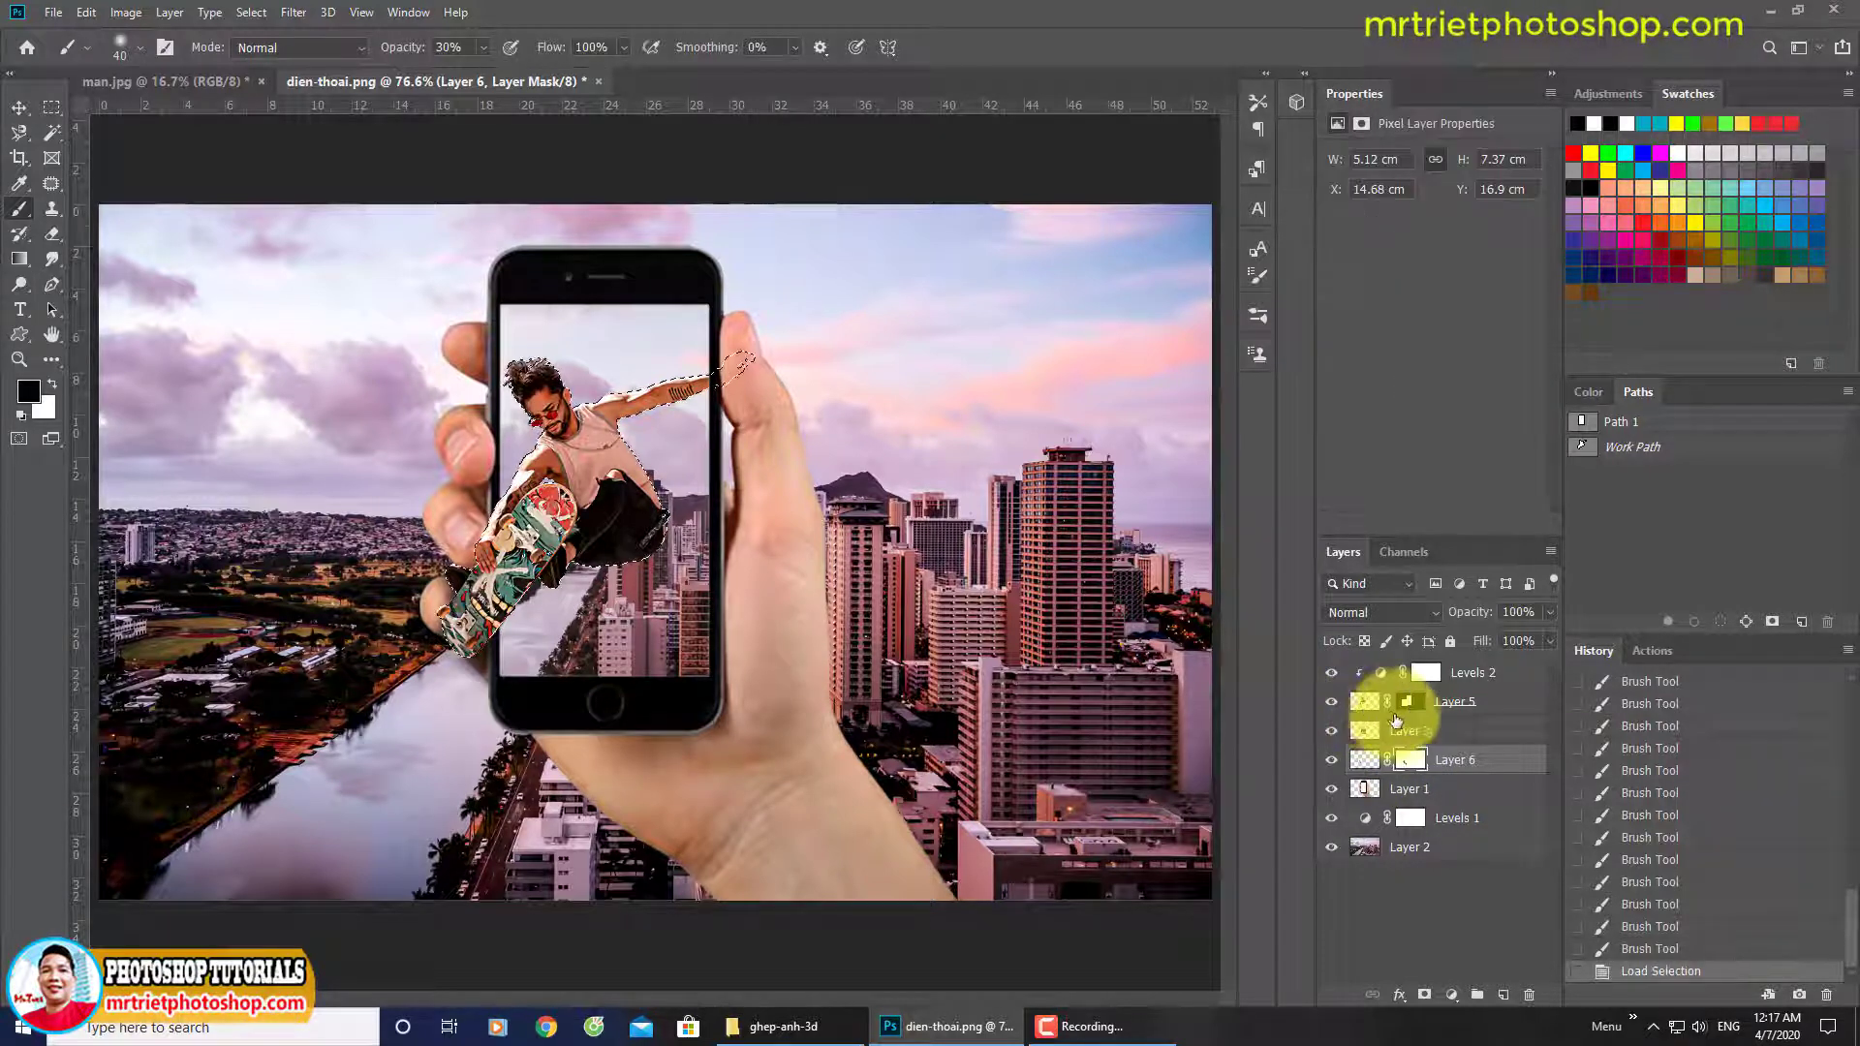
pyautogui.click(1409, 704)
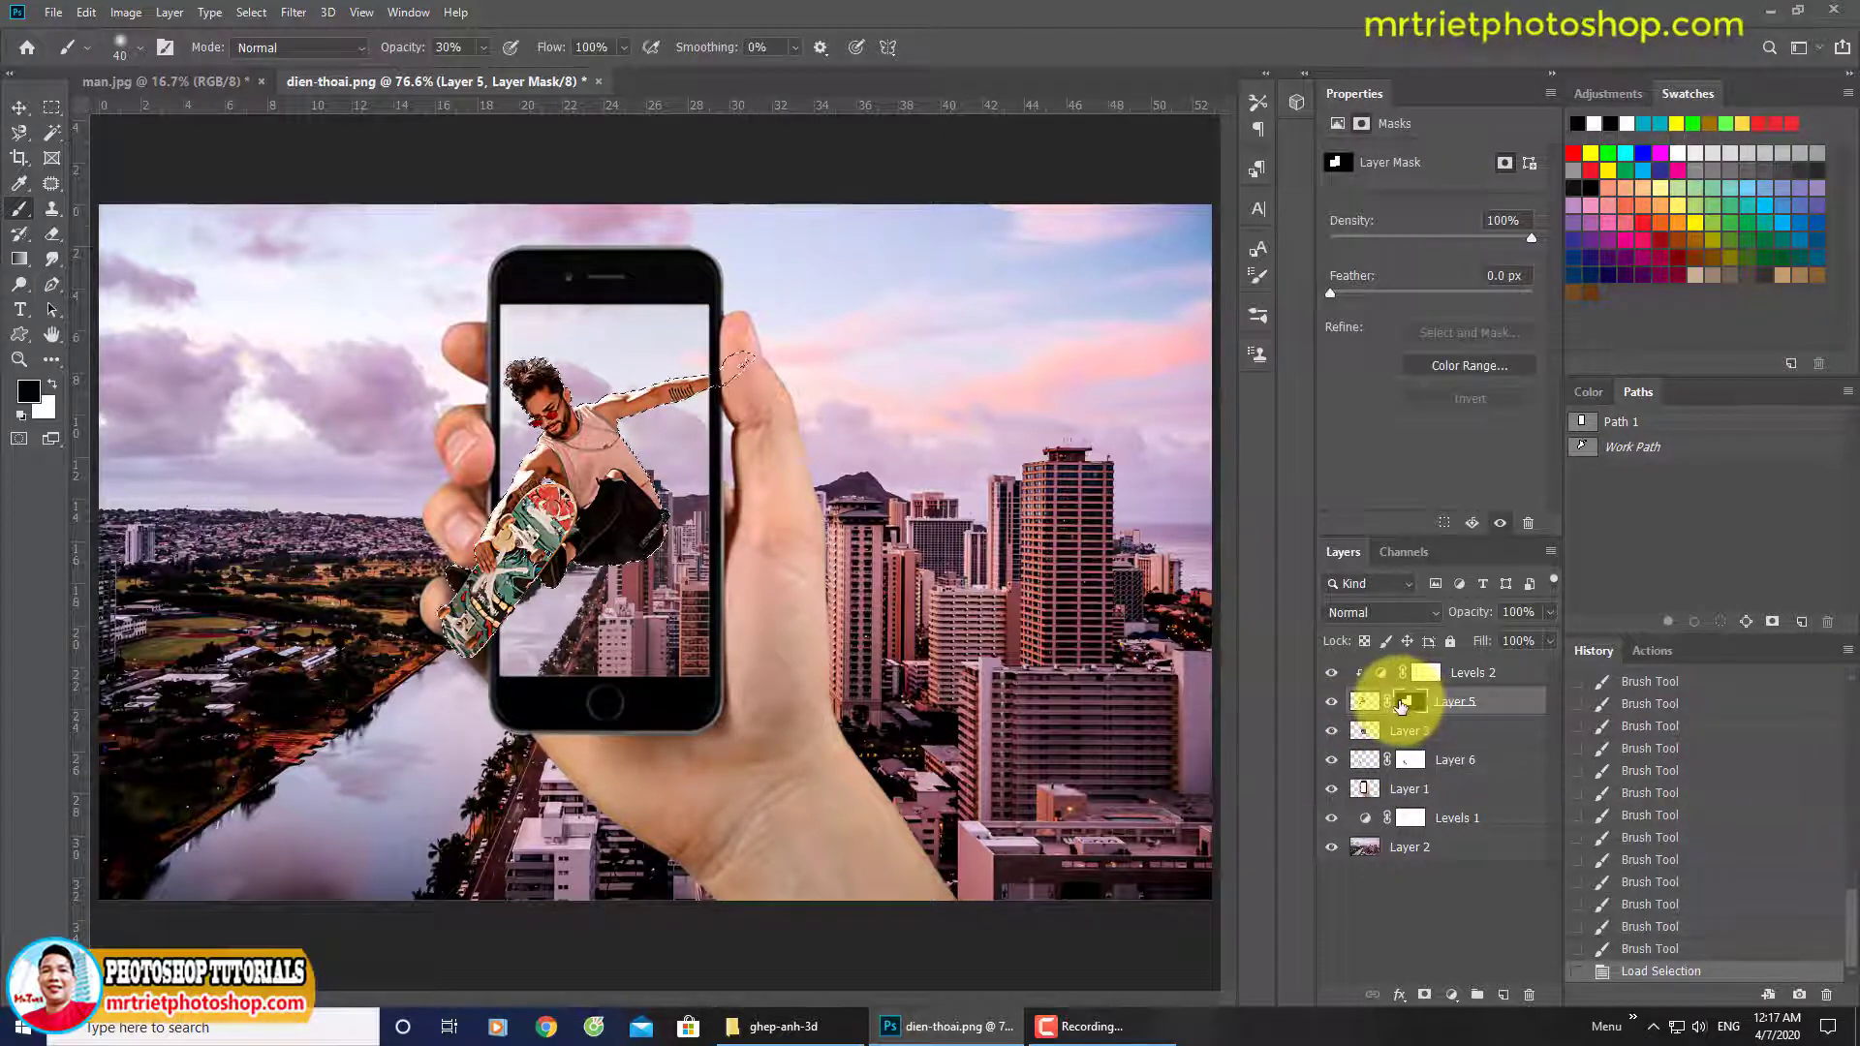
pyautogui.hotkey('ctrl', 'shift', 'i')
pyautogui.hotkey('shift', 'F6')
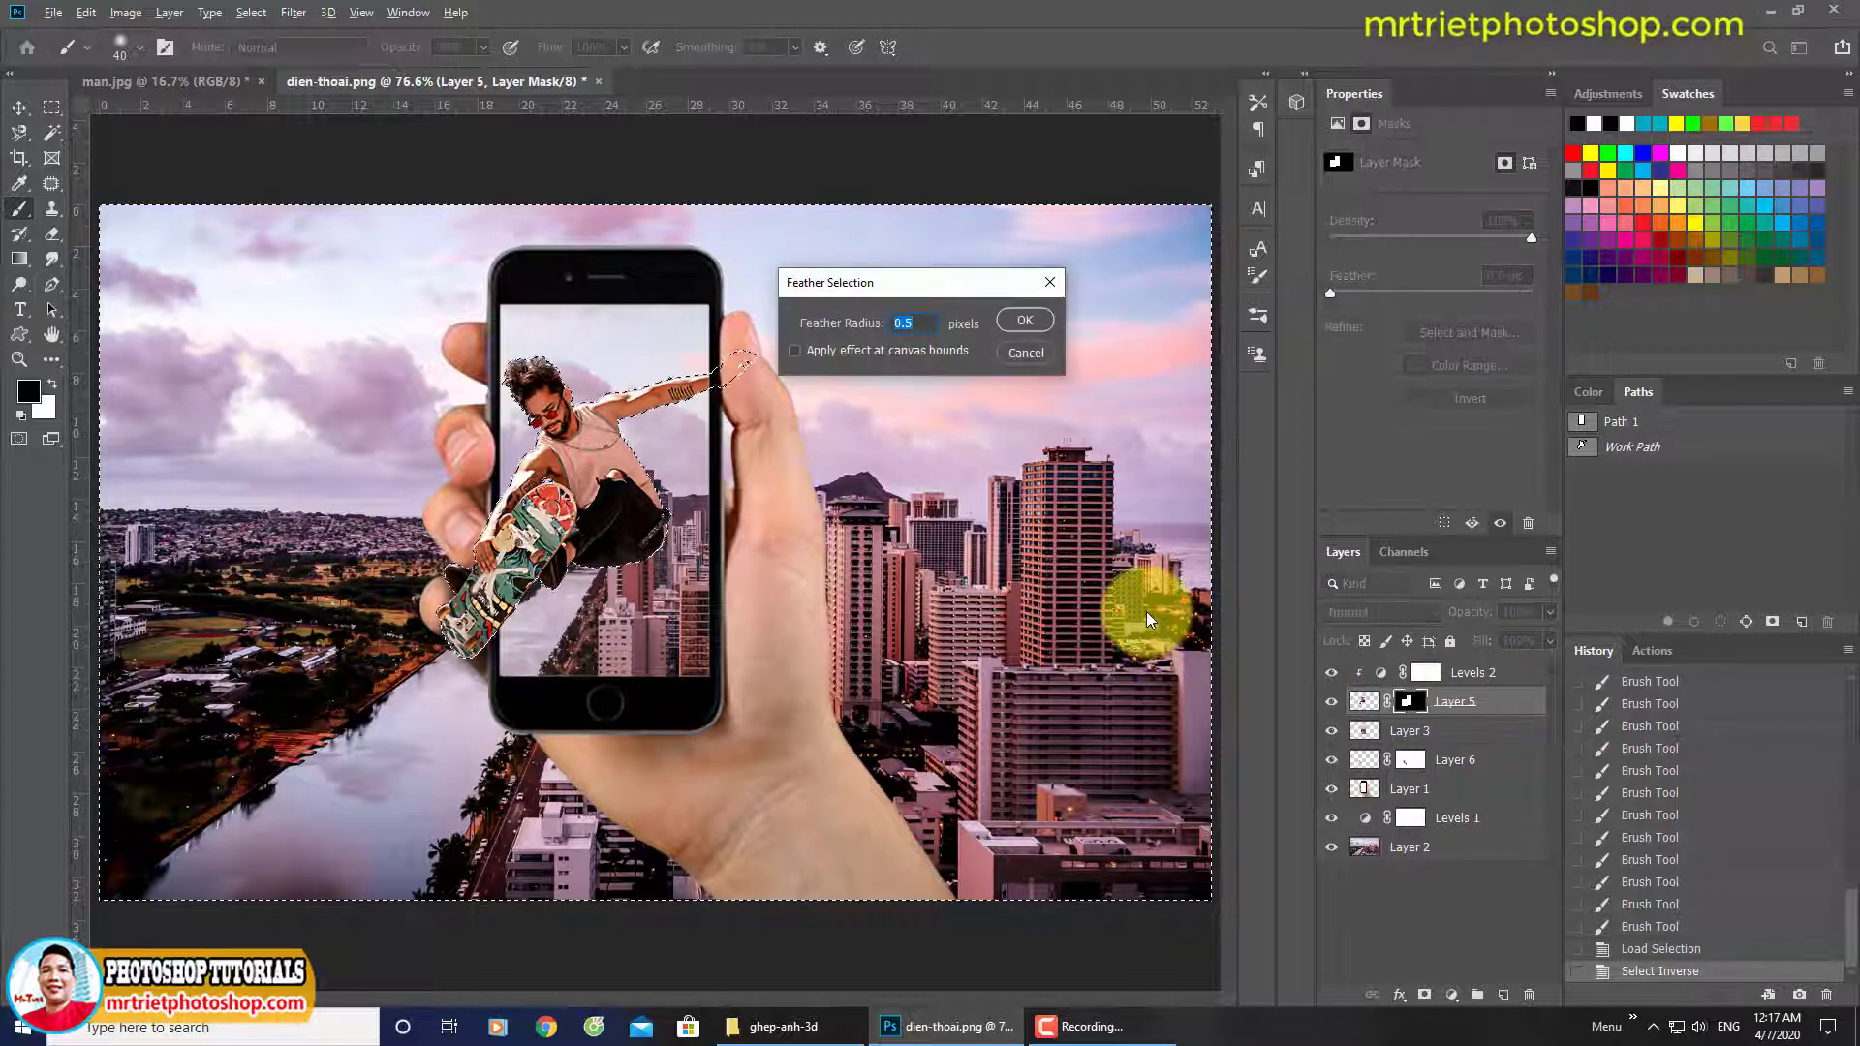
pyautogui.press('Return')
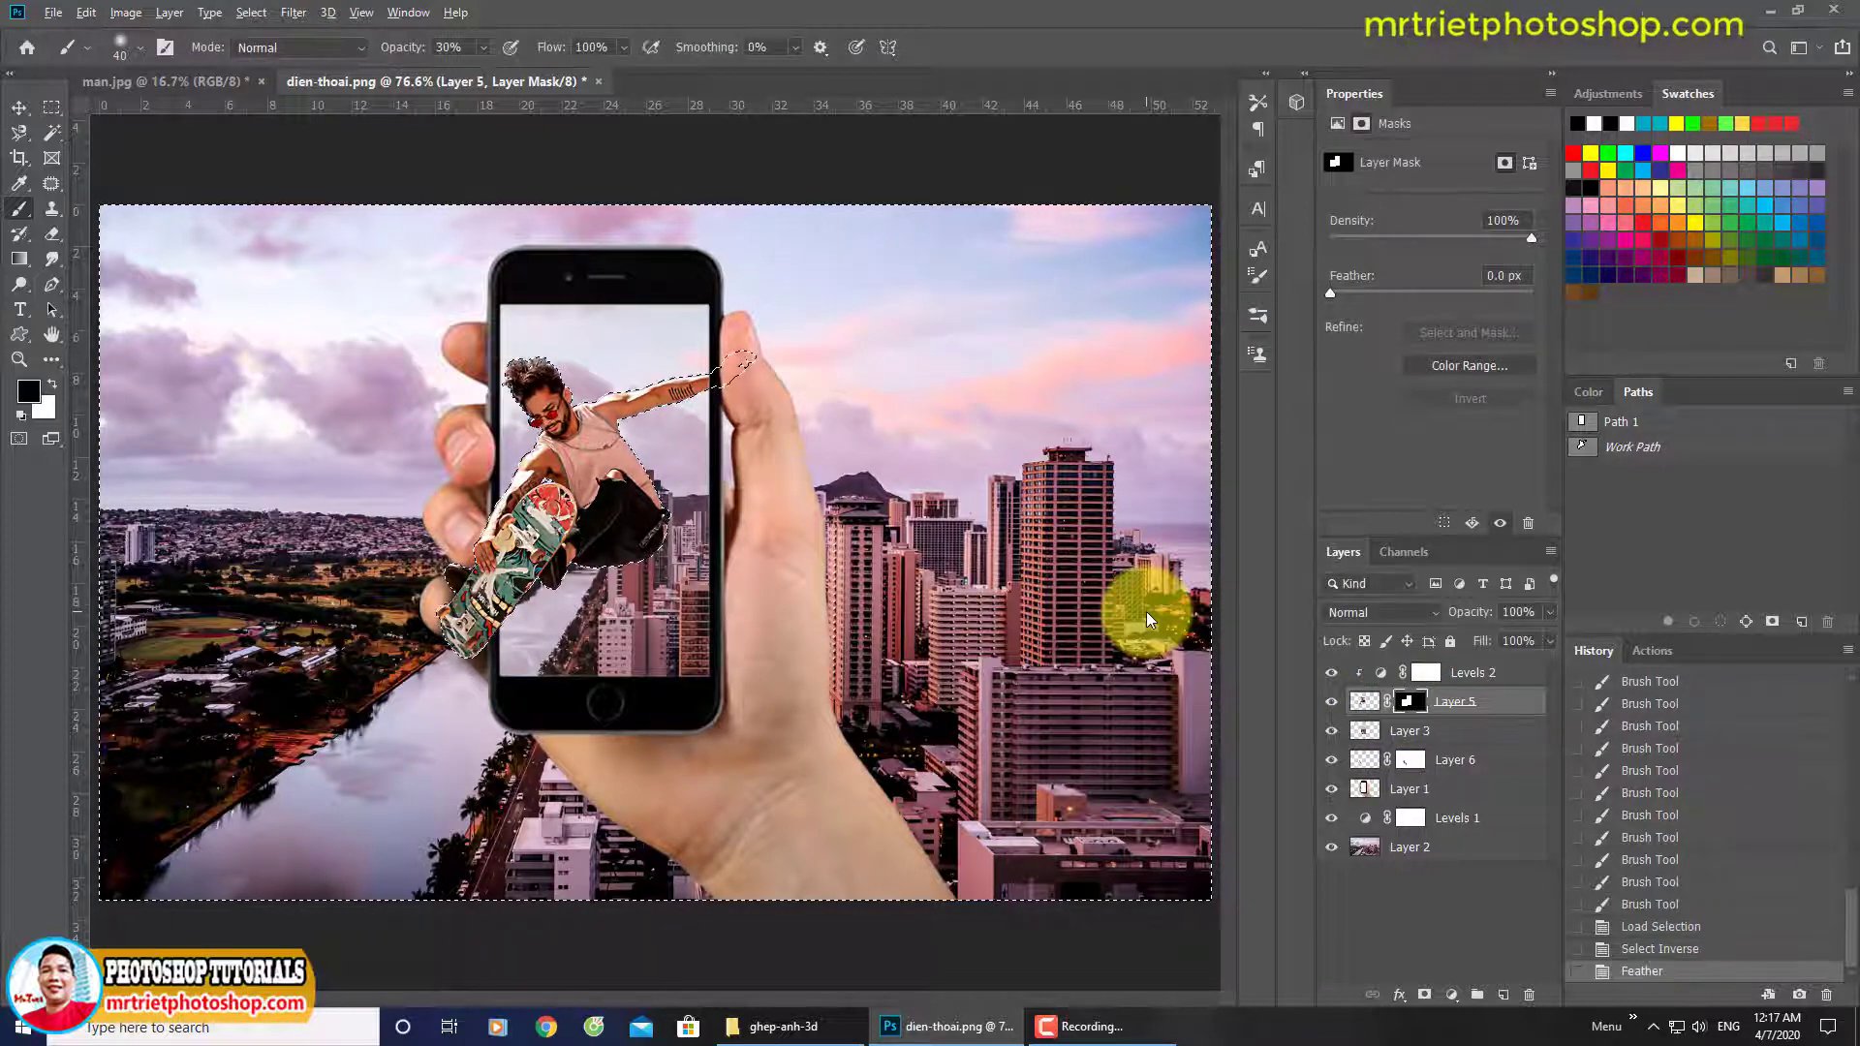
pyautogui.scroll(3, 751, 449)
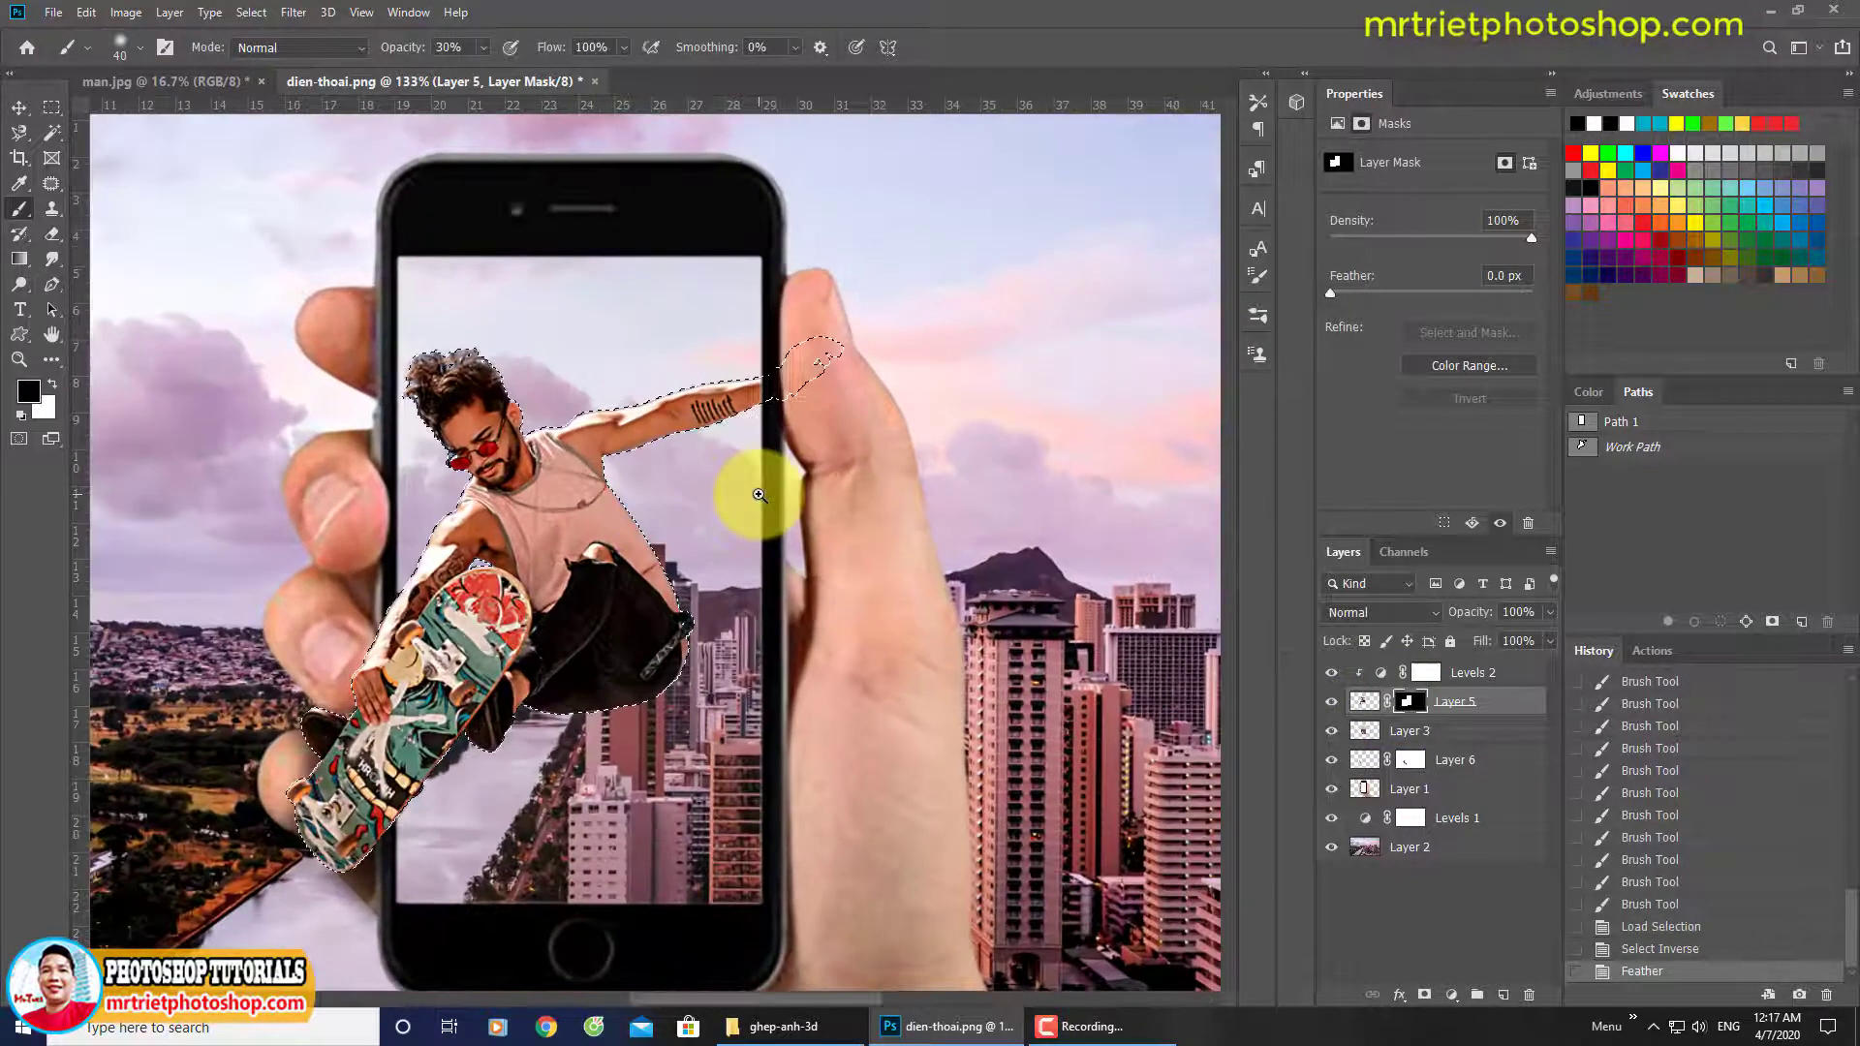
pyautogui.press('Delete')
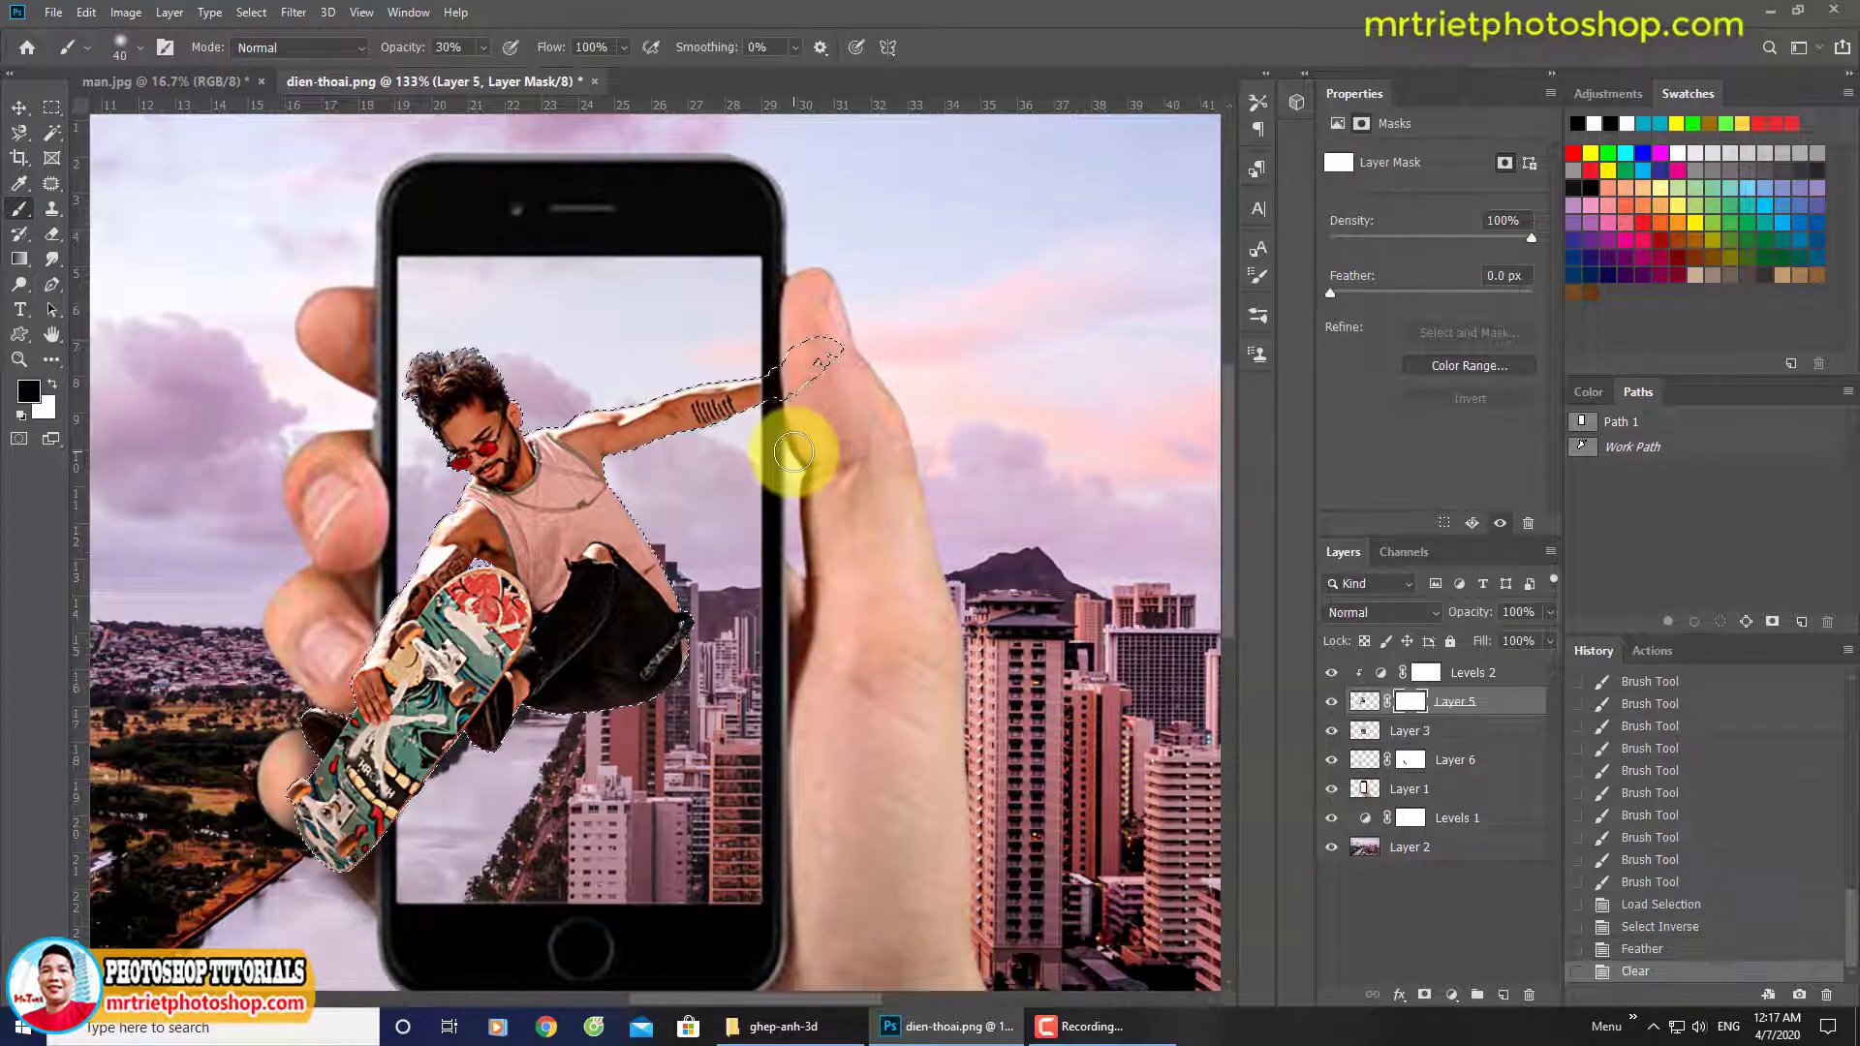
pyautogui.press('Delete')
pyautogui.press('Delete')
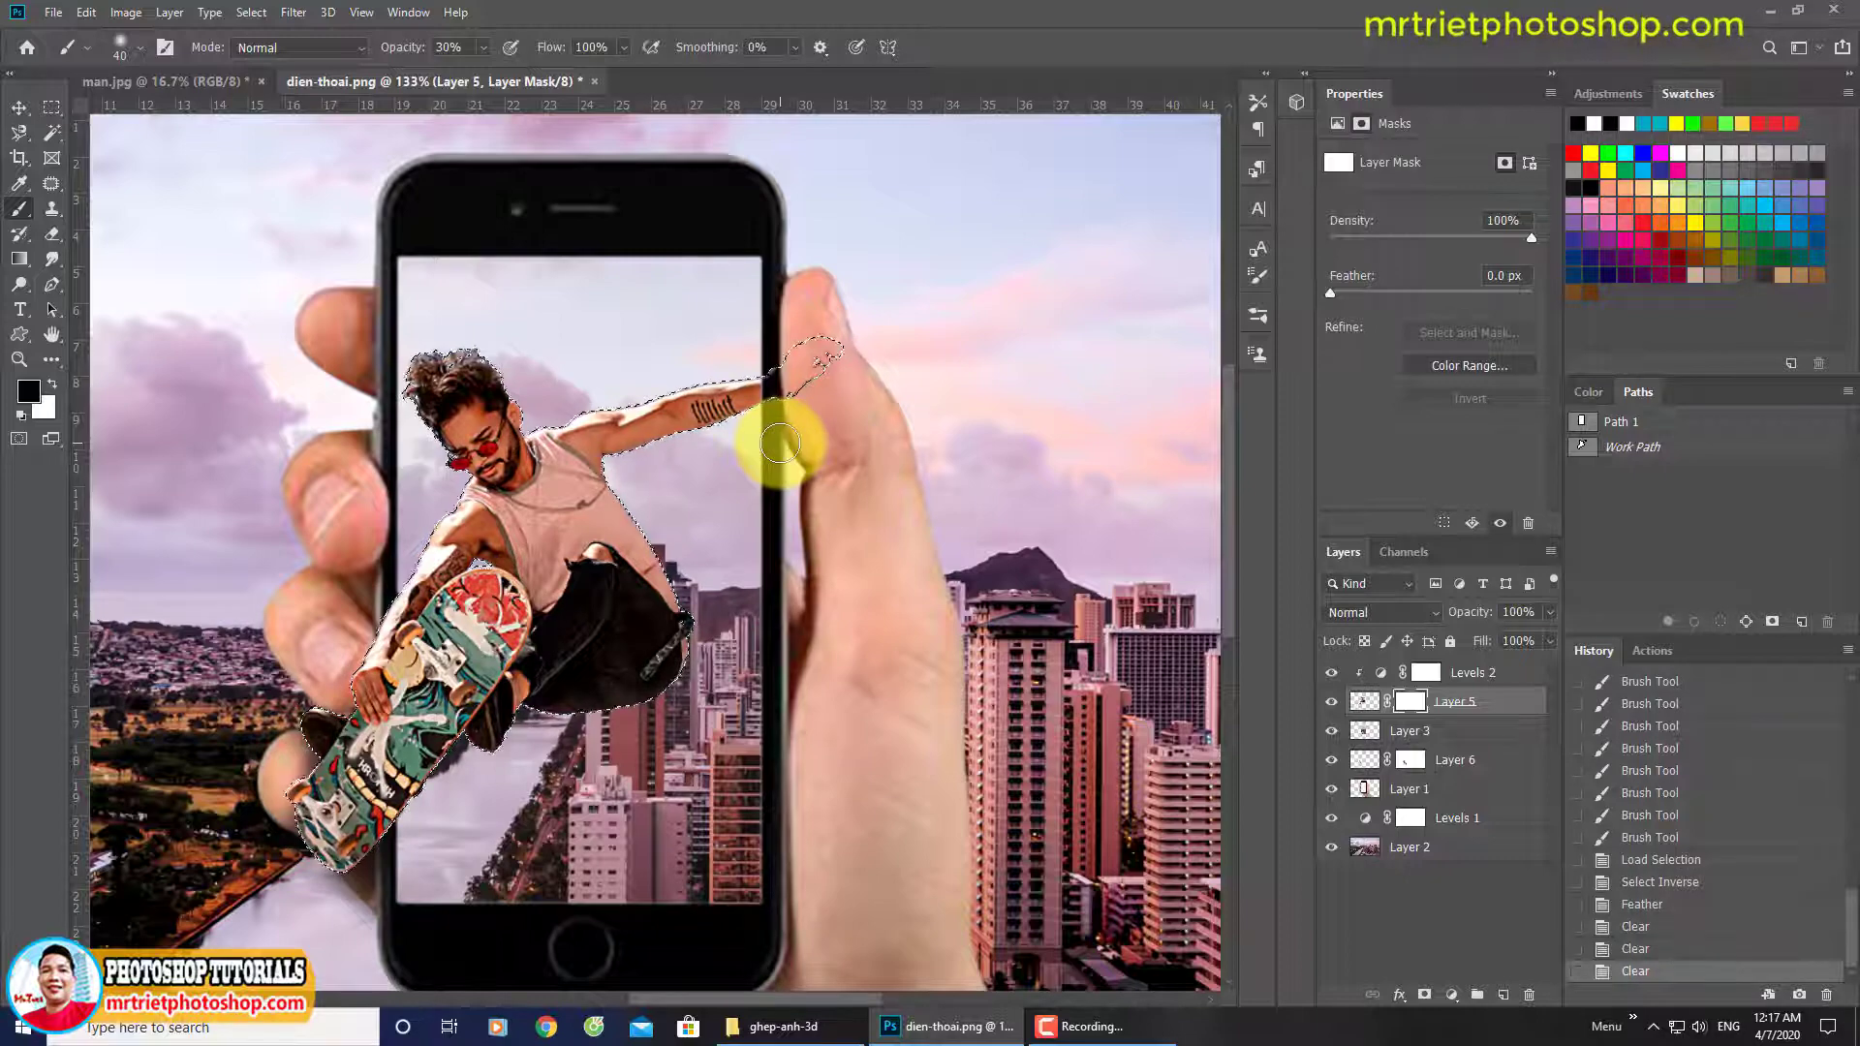
# Fill the selected area outside the skateboarder with black on Layer 5's mask and deselect.
pyautogui.press('x')
pyautogui.press('Delete')
pyautogui.press('Delete')
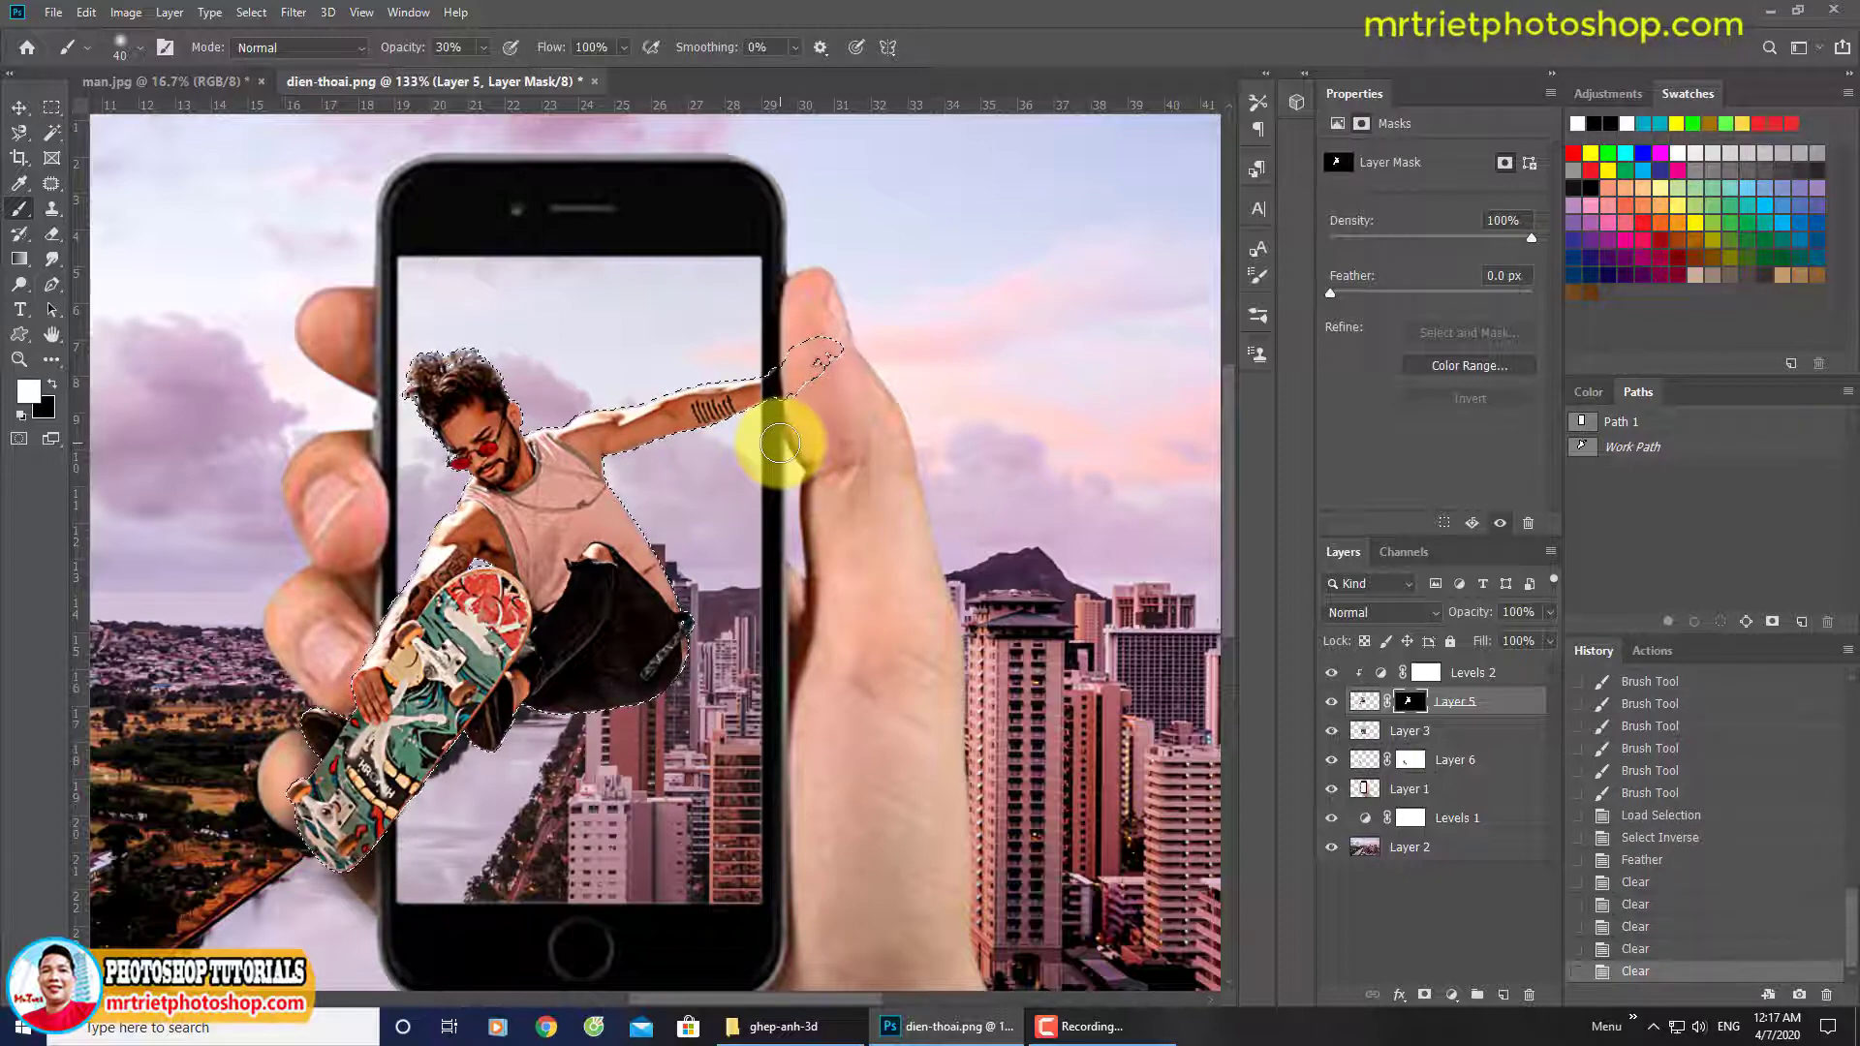
pyautogui.hotkey('ctrl', 'd')
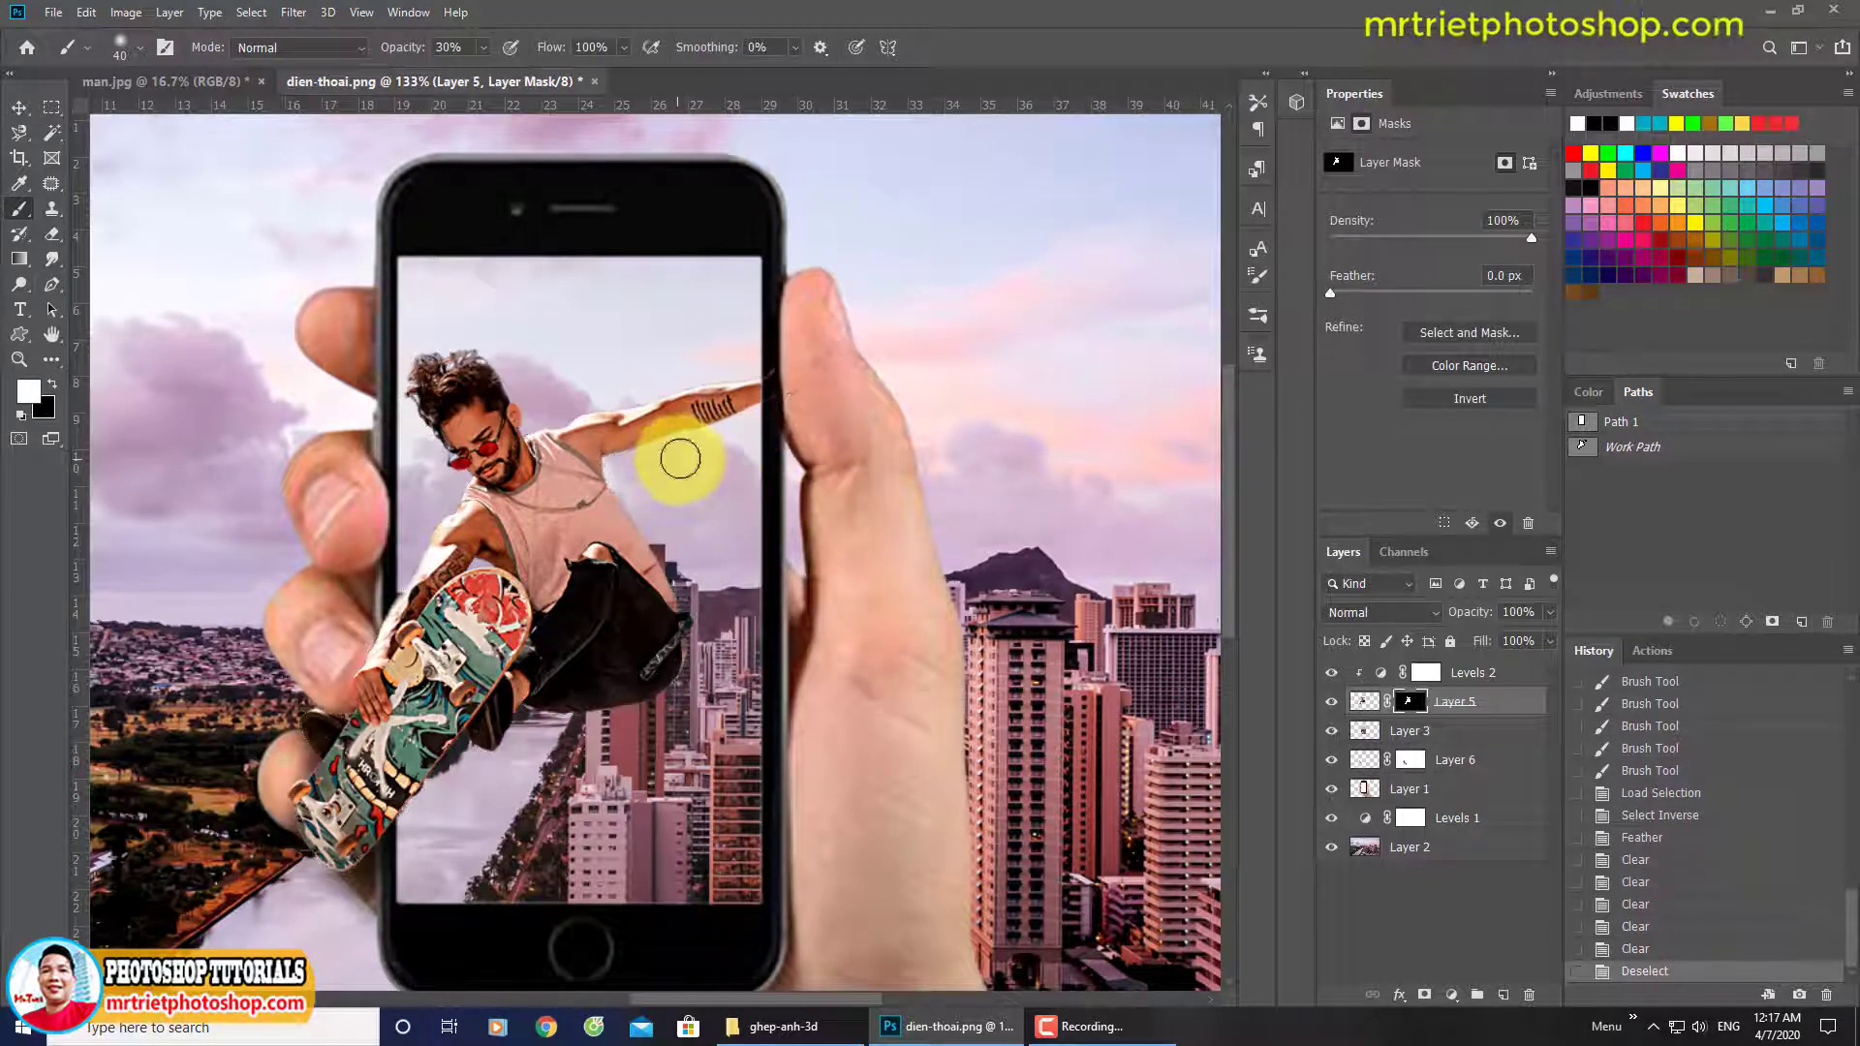
# Restore the selection and erase the light fringe along the outstretched arm and shoulder on Layer 5's mask with a 15-pixel eraser.
pyautogui.moveTo(524, 395); pyautogui.dragTo(787, 499)
pyautogui.hotkey('ctrl', 'z')
pyautogui.moveTo(781, 427); pyautogui.dragTo(797, 502)
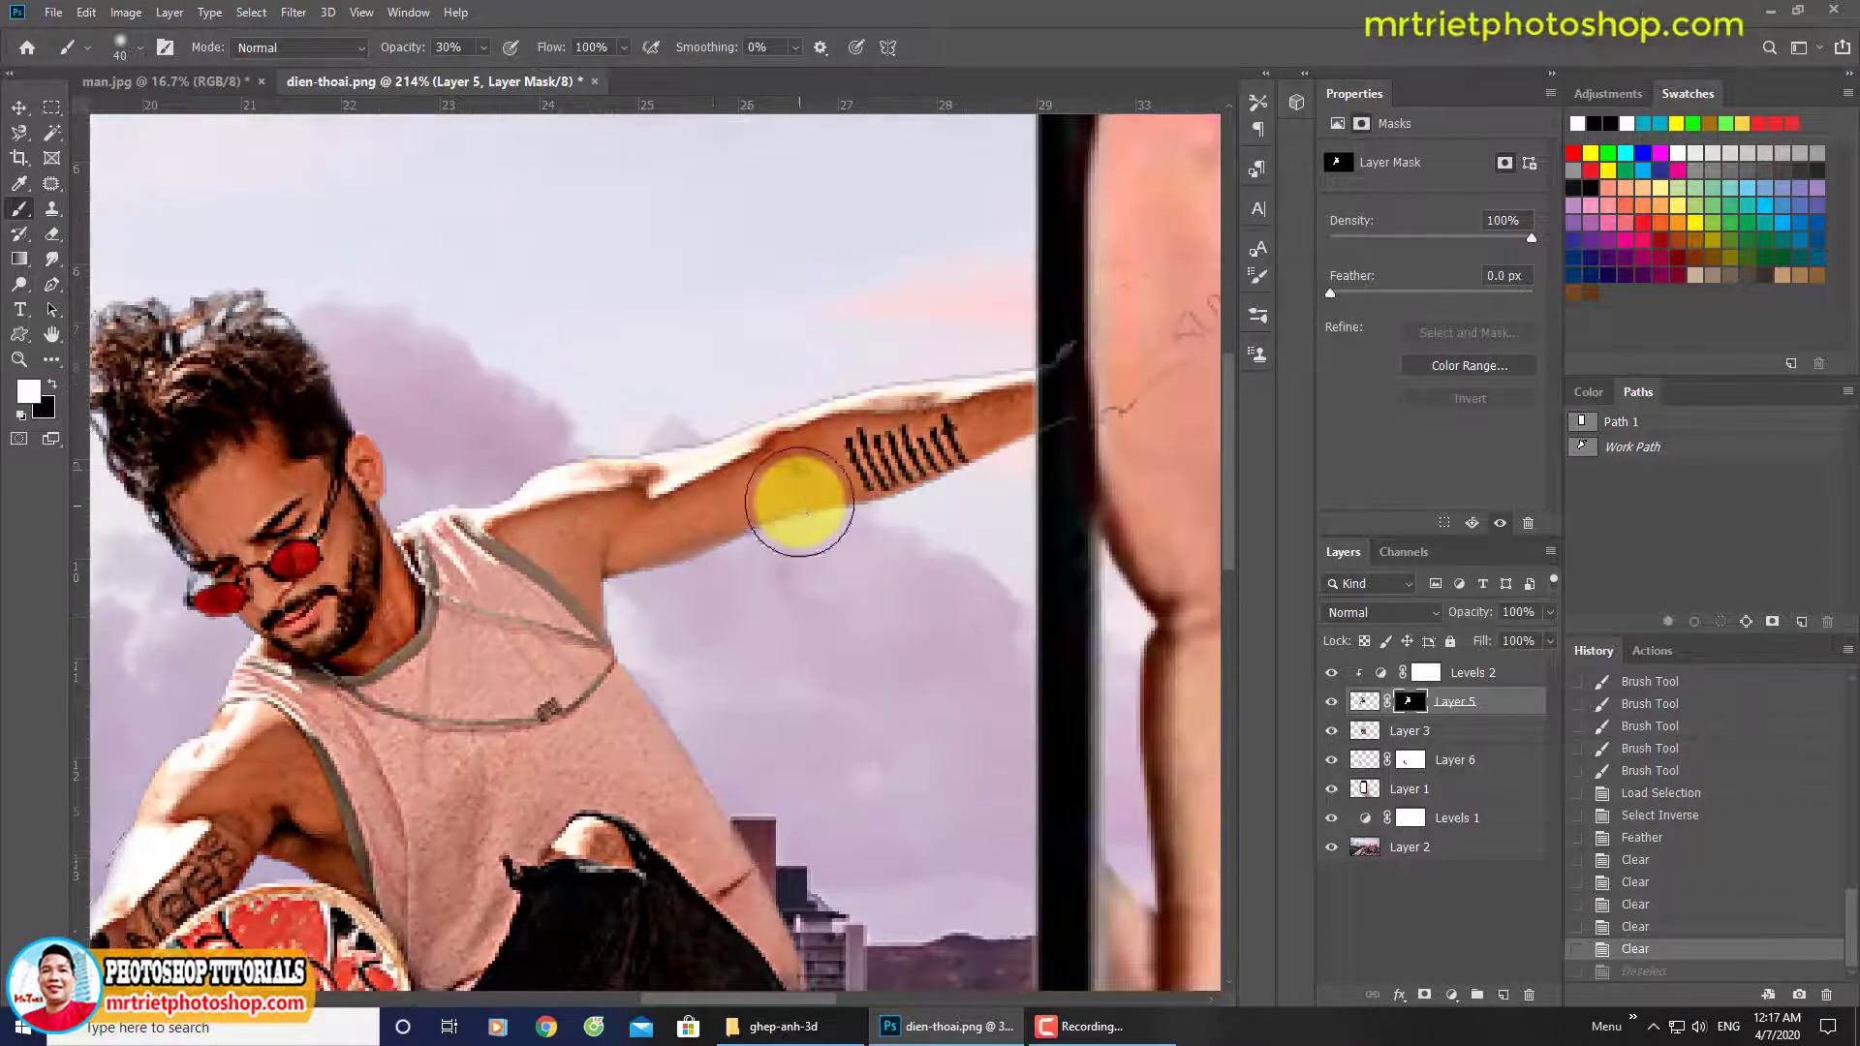
pyautogui.press('e')
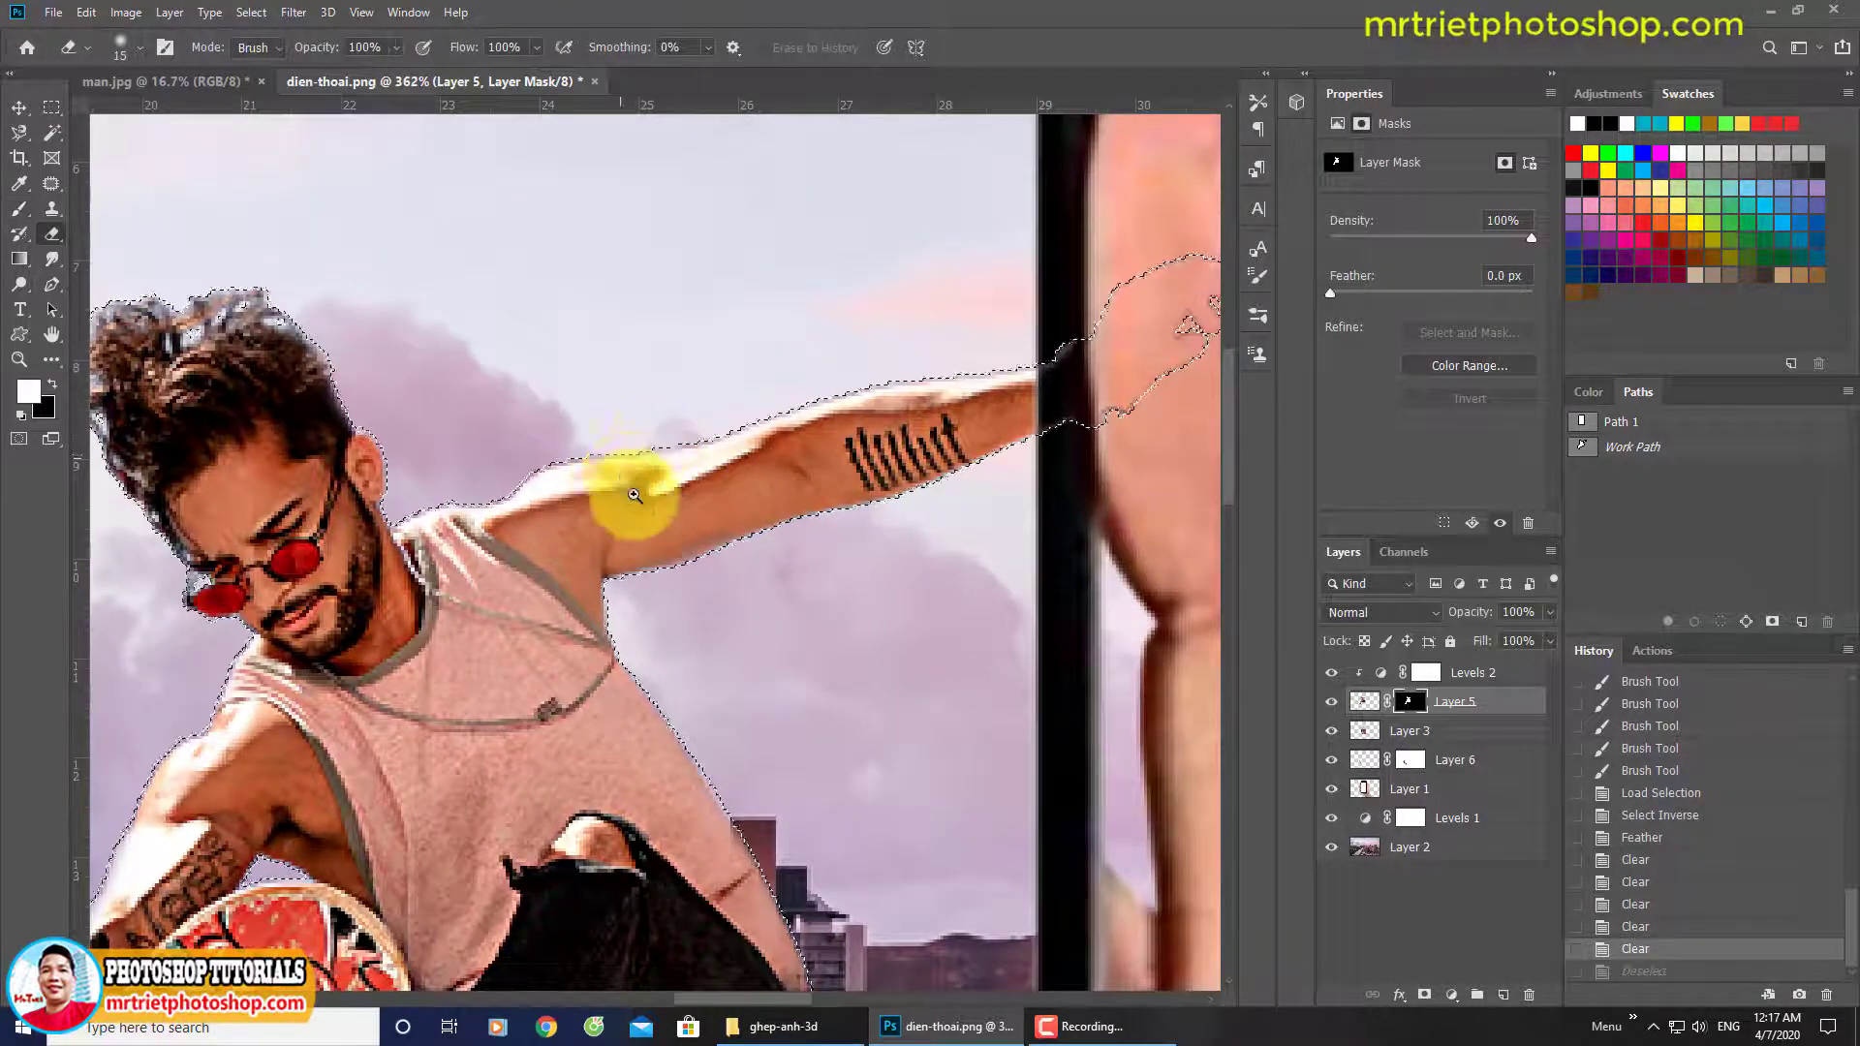
pyautogui.moveTo(632, 490)
pyautogui.mouseDown()
pyautogui.moveTo(600, 466)
pyautogui.moveTo(435, 519)
pyautogui.moveTo(673, 420)
pyautogui.moveTo(877, 389)
pyautogui.moveTo(752, 423)
pyautogui.moveTo(1058, 332)
pyautogui.moveTo(944, 362)
pyautogui.moveTo(1151, 328)
pyautogui.moveTo(848, 401)
pyautogui.moveTo(896, 361)
pyautogui.moveTo(695, 419)
pyautogui.mouseUp()
pyautogui.moveTo(556, 452); pyautogui.dragTo(489, 484)
pyautogui.moveTo(489, 485); pyautogui.dragTo(381, 531)
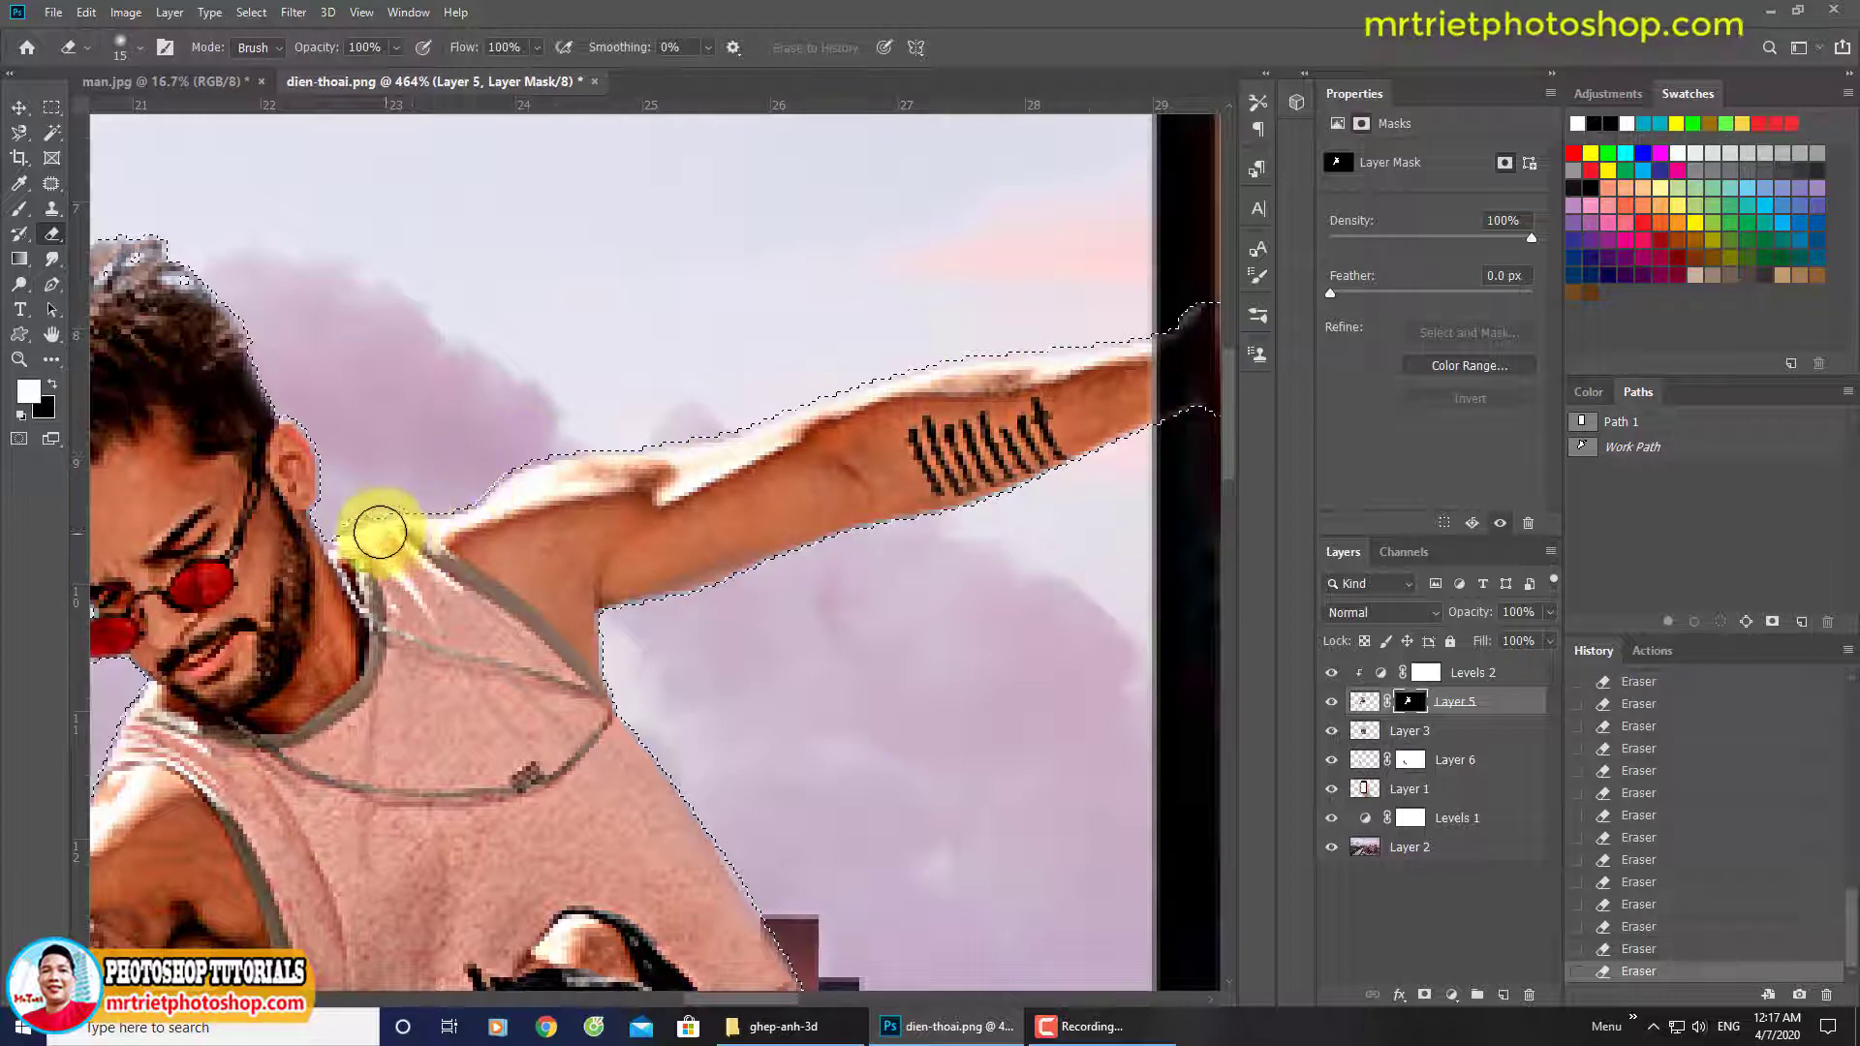
pyautogui.moveTo(655, 585); pyautogui.dragTo(1116, 452)
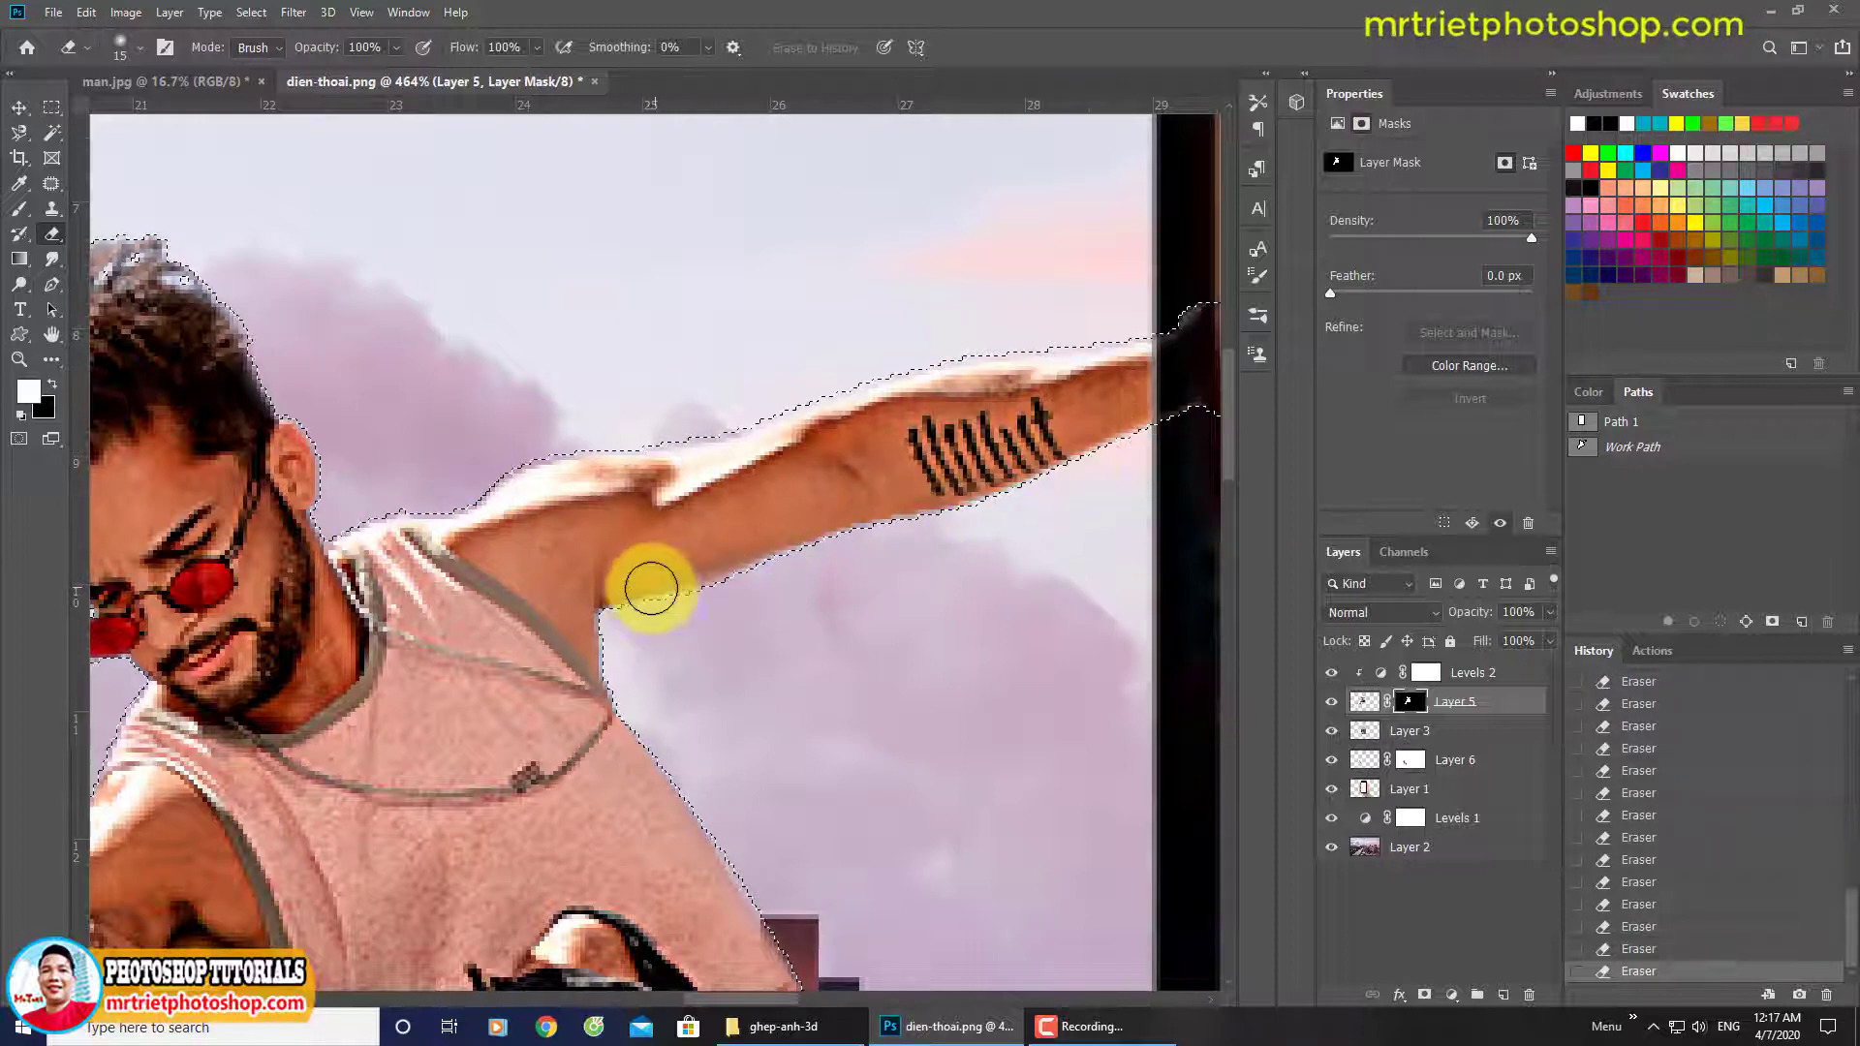
# Erase the remaining edge fringe around the trousers, shoe, skateboard, gripping hand and tattooed arm on Layer 5's mask, and deselect.
pyautogui.moveTo(736, 816); pyautogui.dragTo(566, 317)
pyautogui.moveTo(697, 557); pyautogui.dragTo(824, 219)
pyautogui.moveTo(556, 636); pyautogui.dragTo(1086, 387)
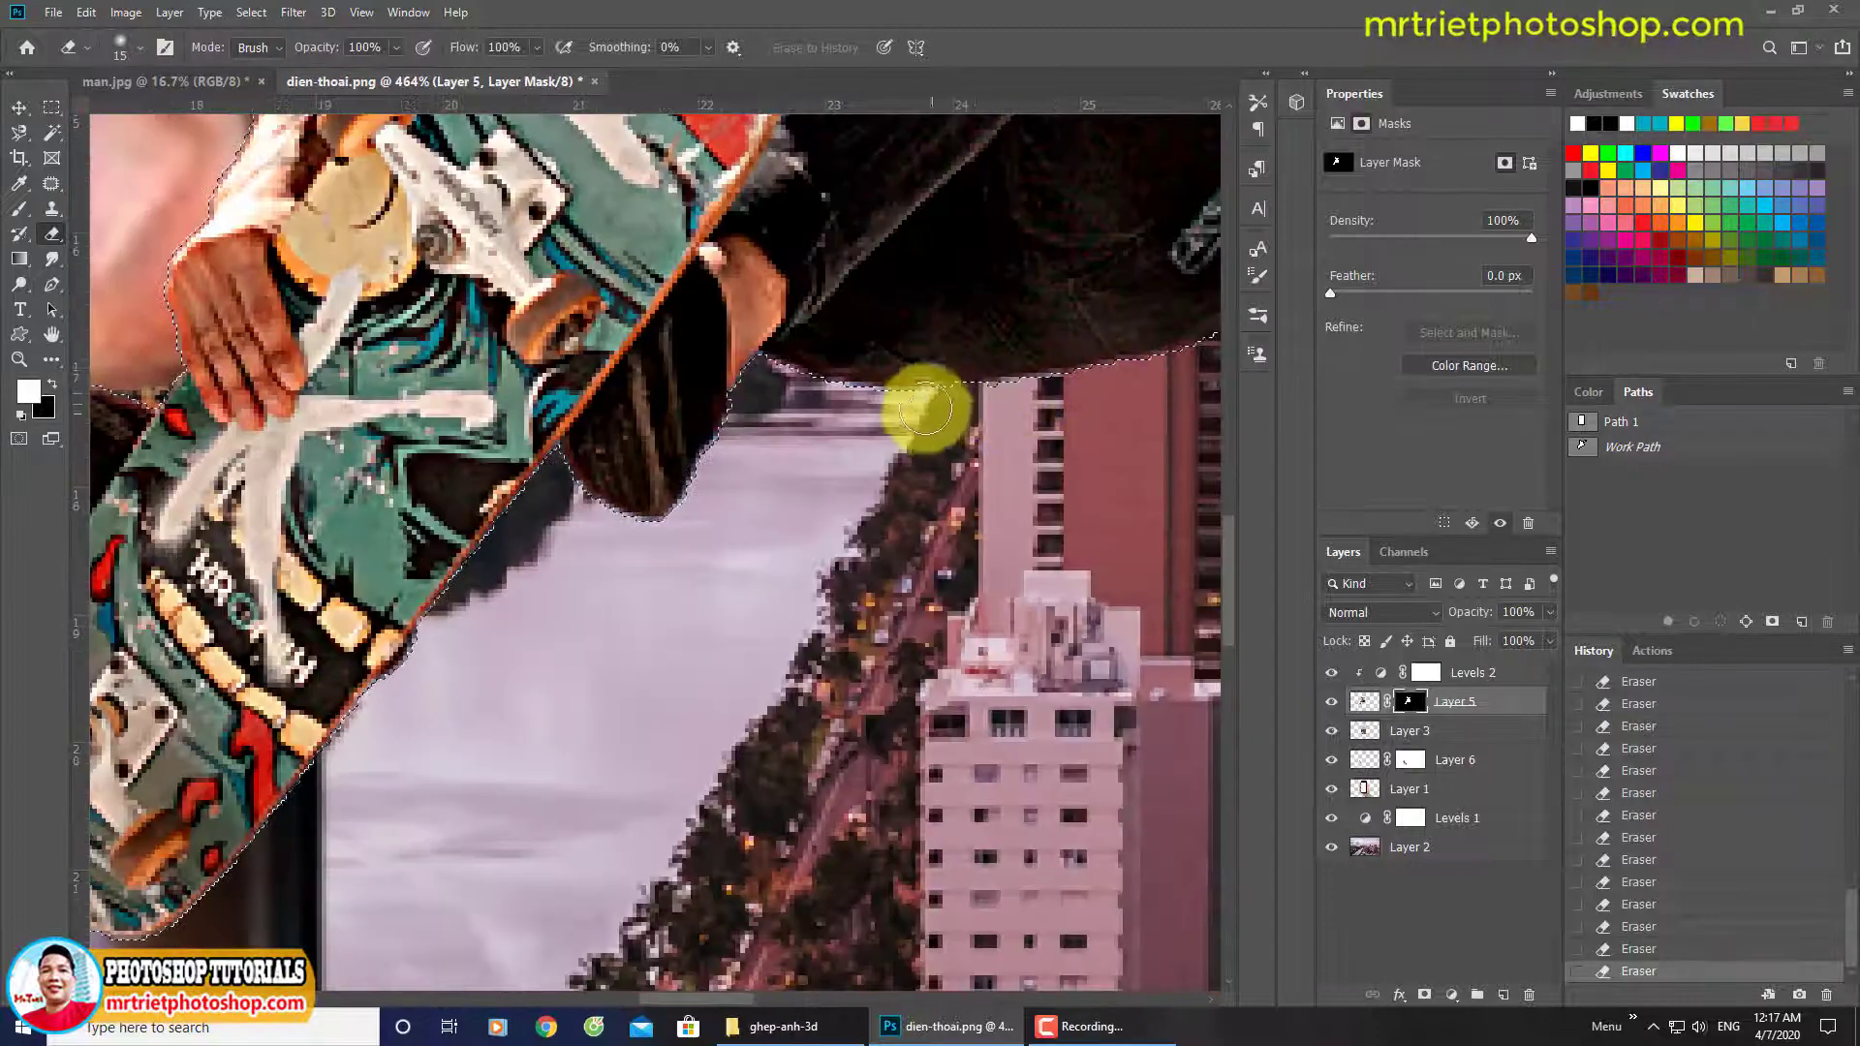
pyautogui.moveTo(602, 332); pyautogui.dragTo(751, 498)
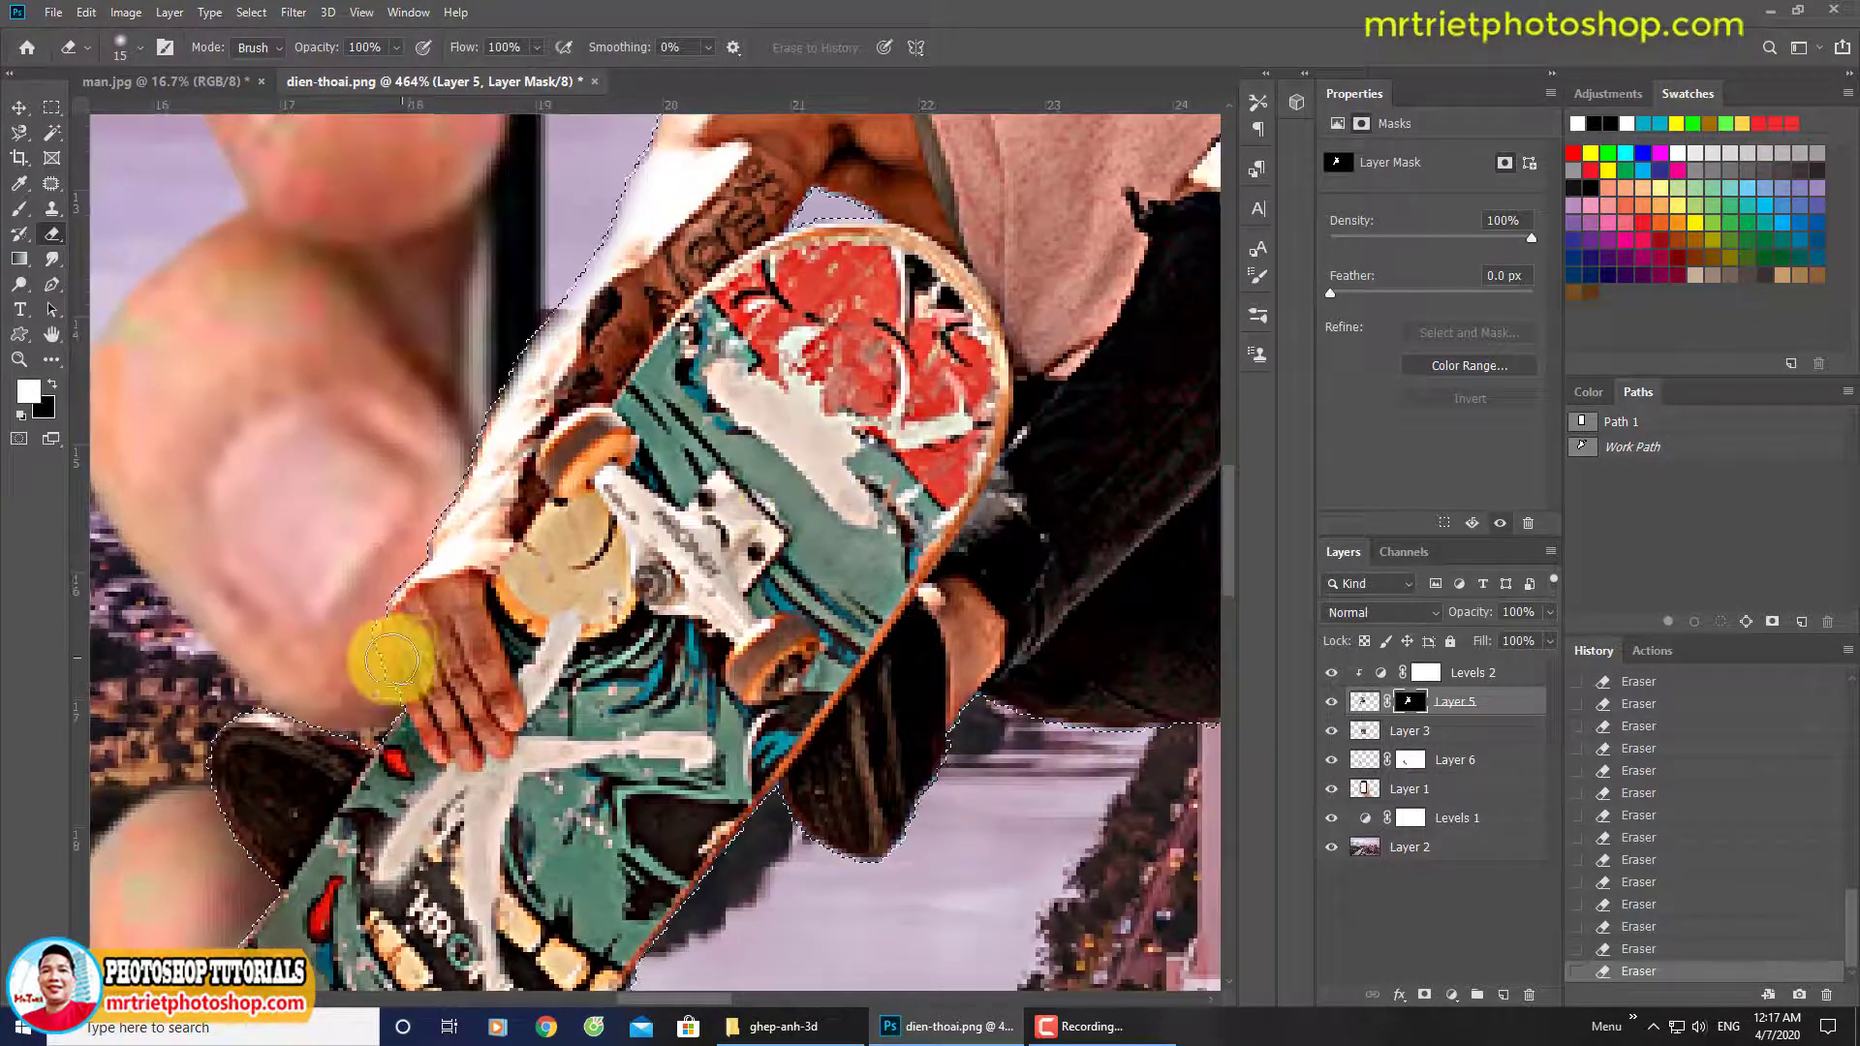
pyautogui.moveTo(570, 247); pyautogui.dragTo(472, 581)
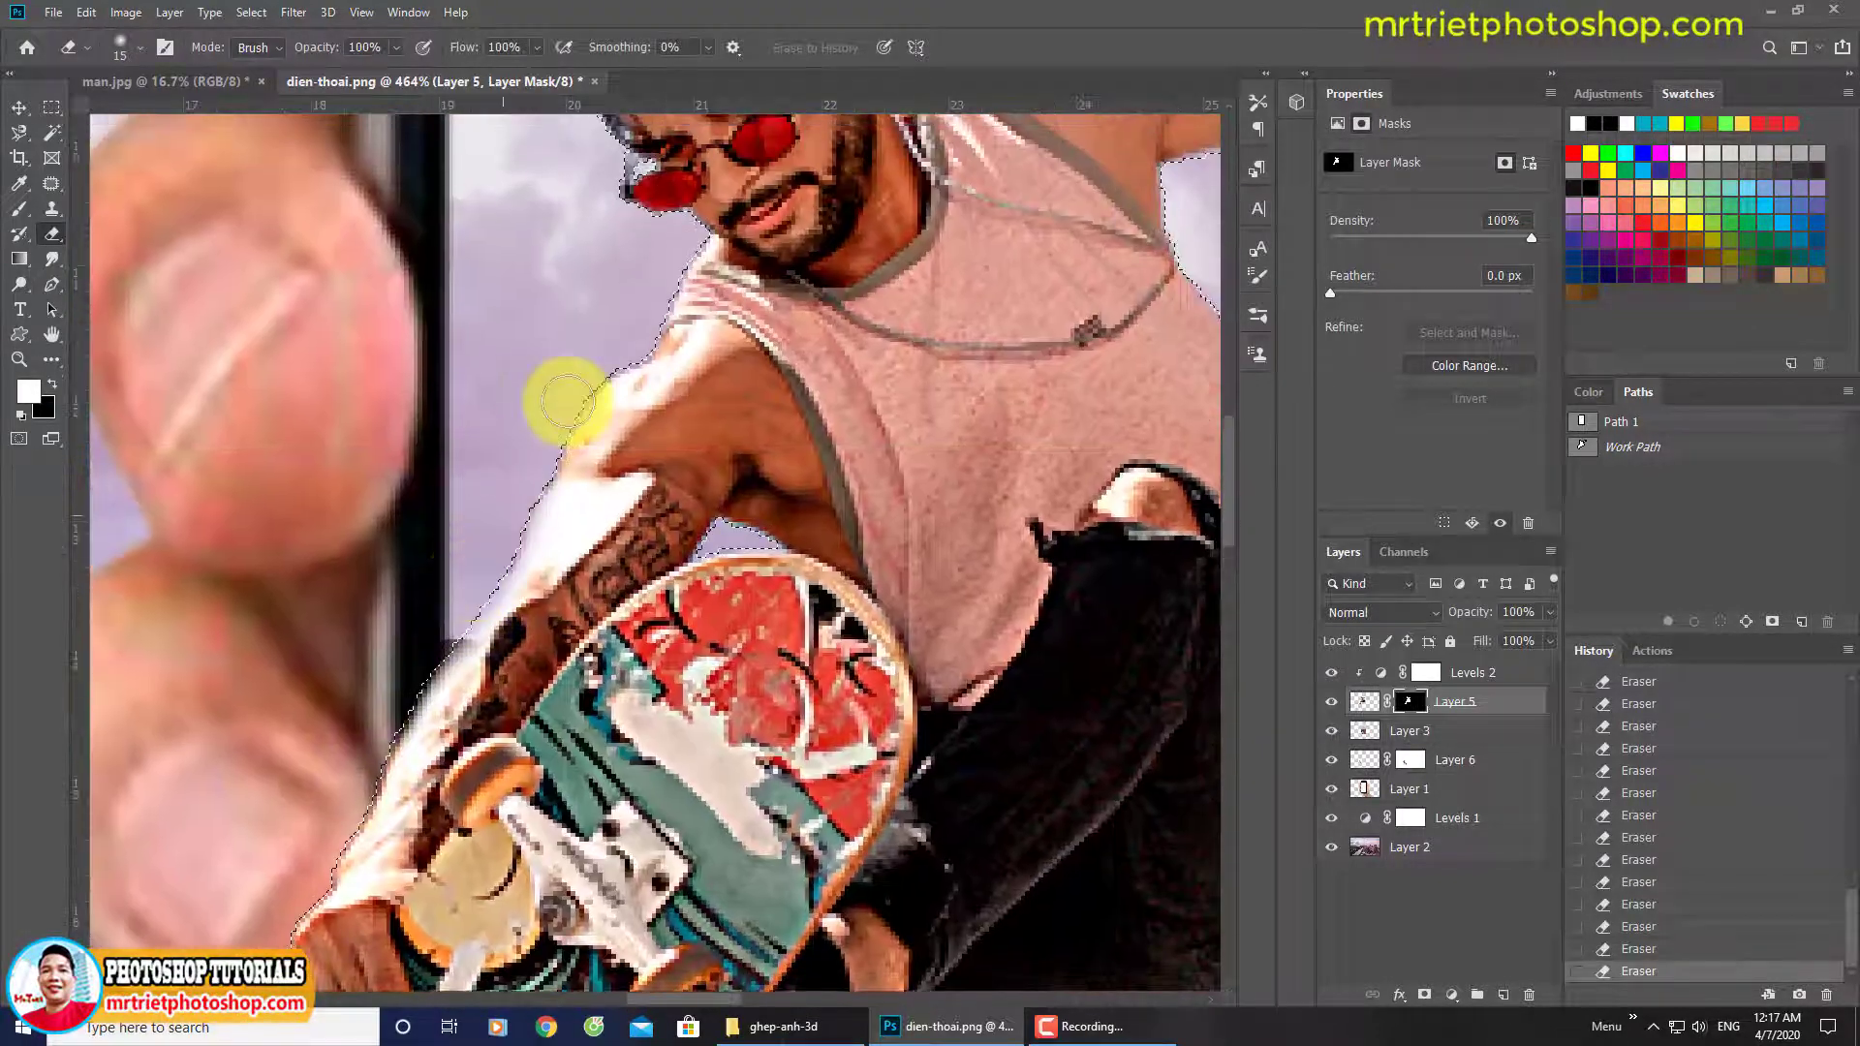
pyautogui.hotkey('ctrl', 'd')
pyautogui.hotkey('ctrl', '0')
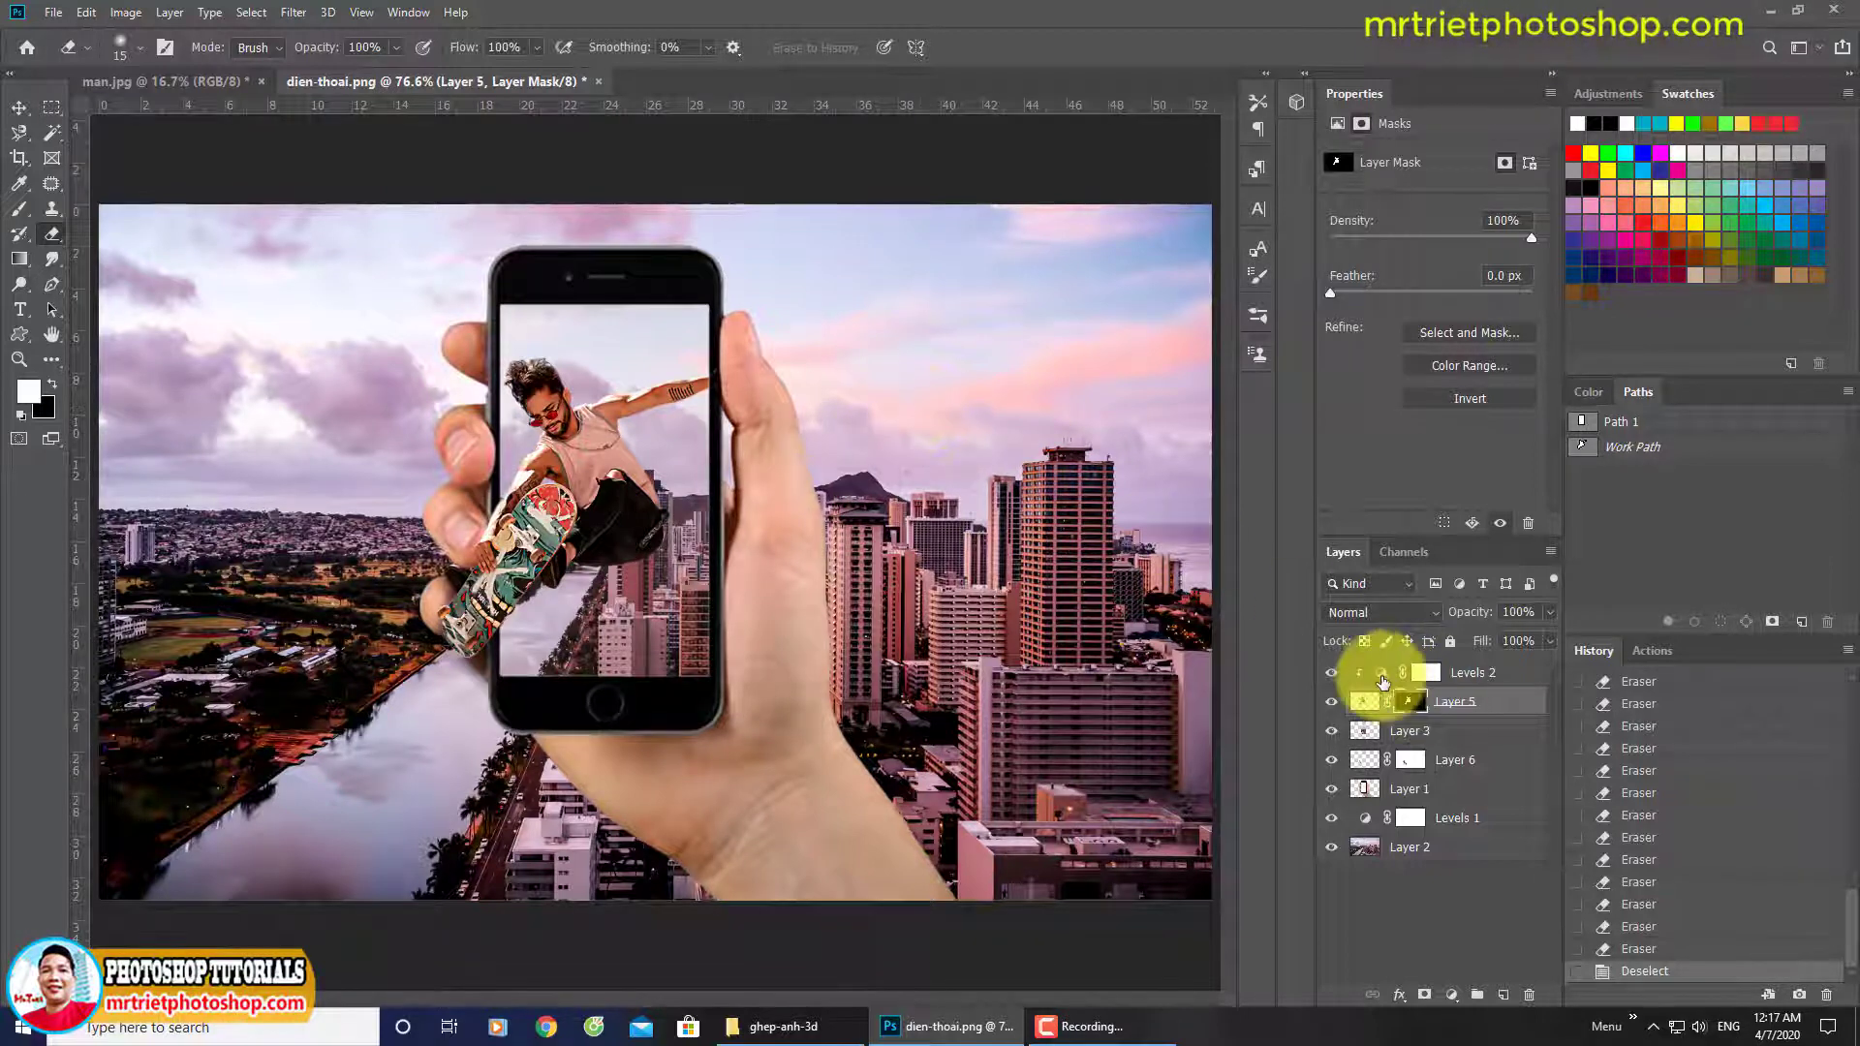
# Adjust Levels 2 to an RGB black input of 14 and midtone of 1.00, and set the Red midtone to 1.04.
pyautogui.click(1380, 672)
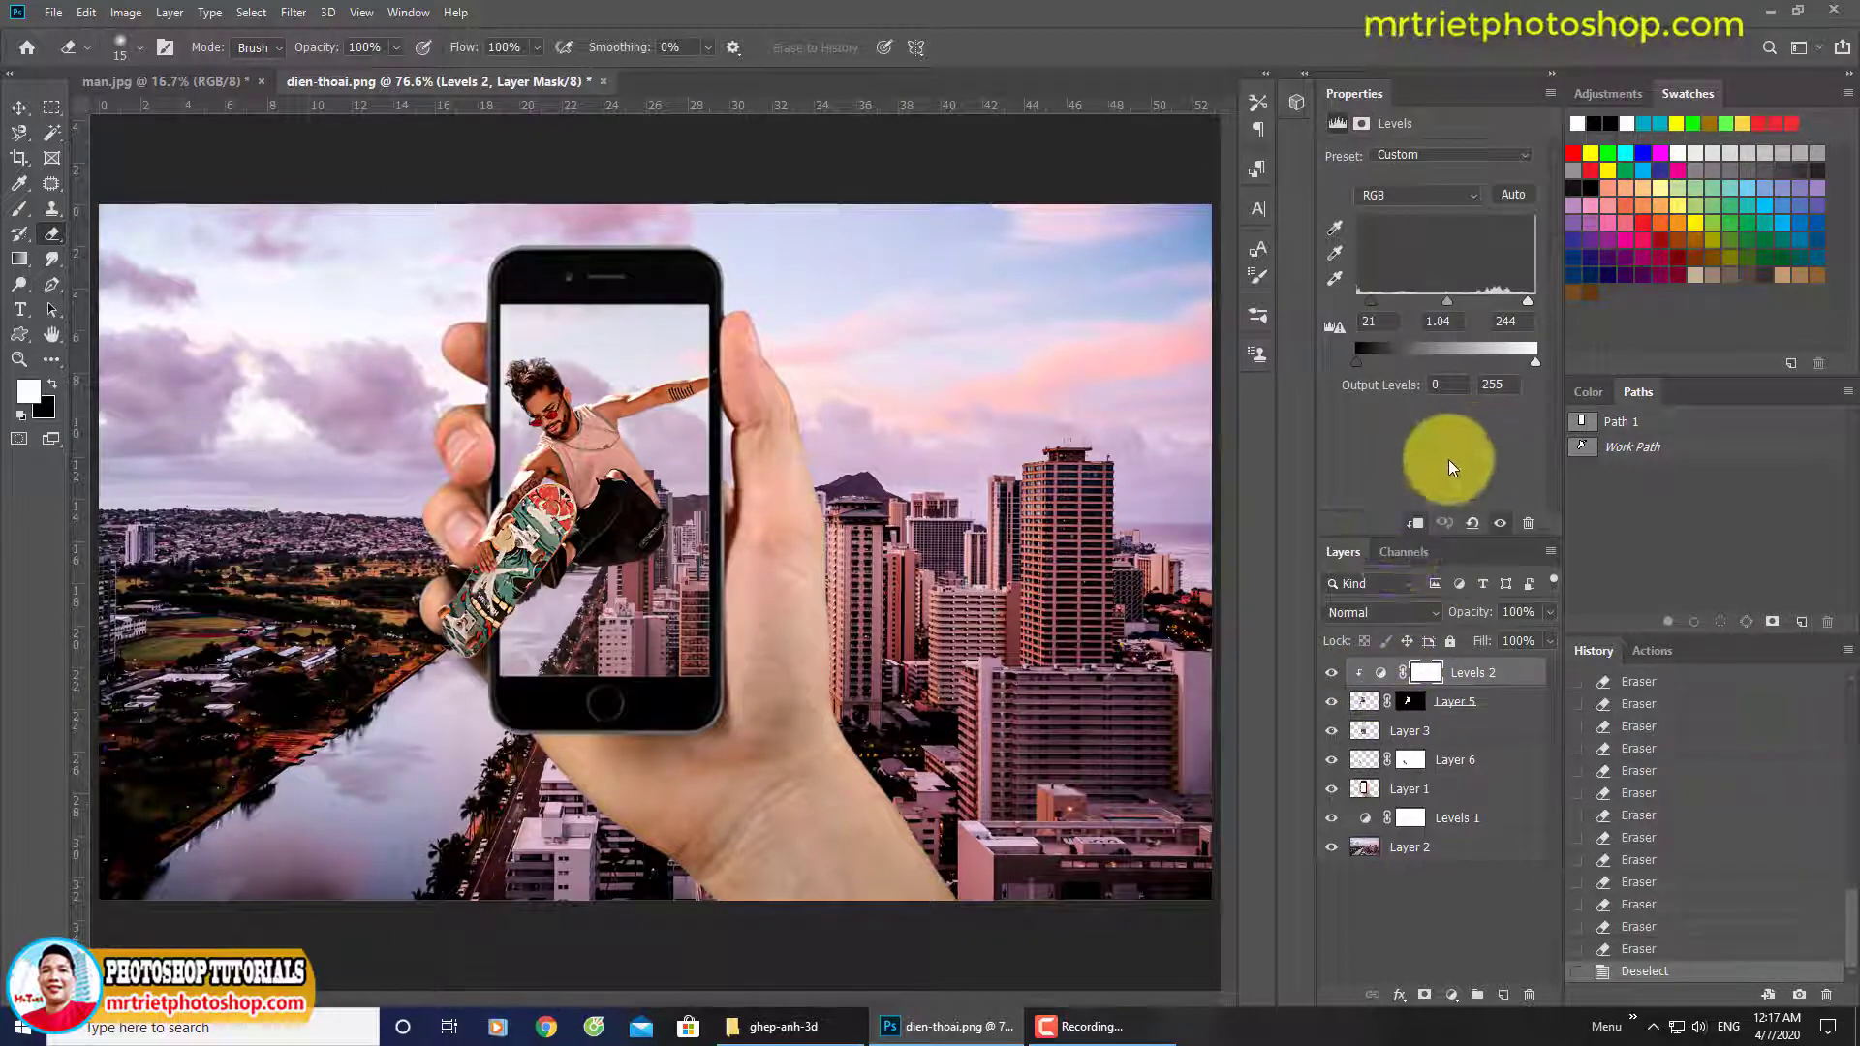
pyautogui.click(1365, 304)
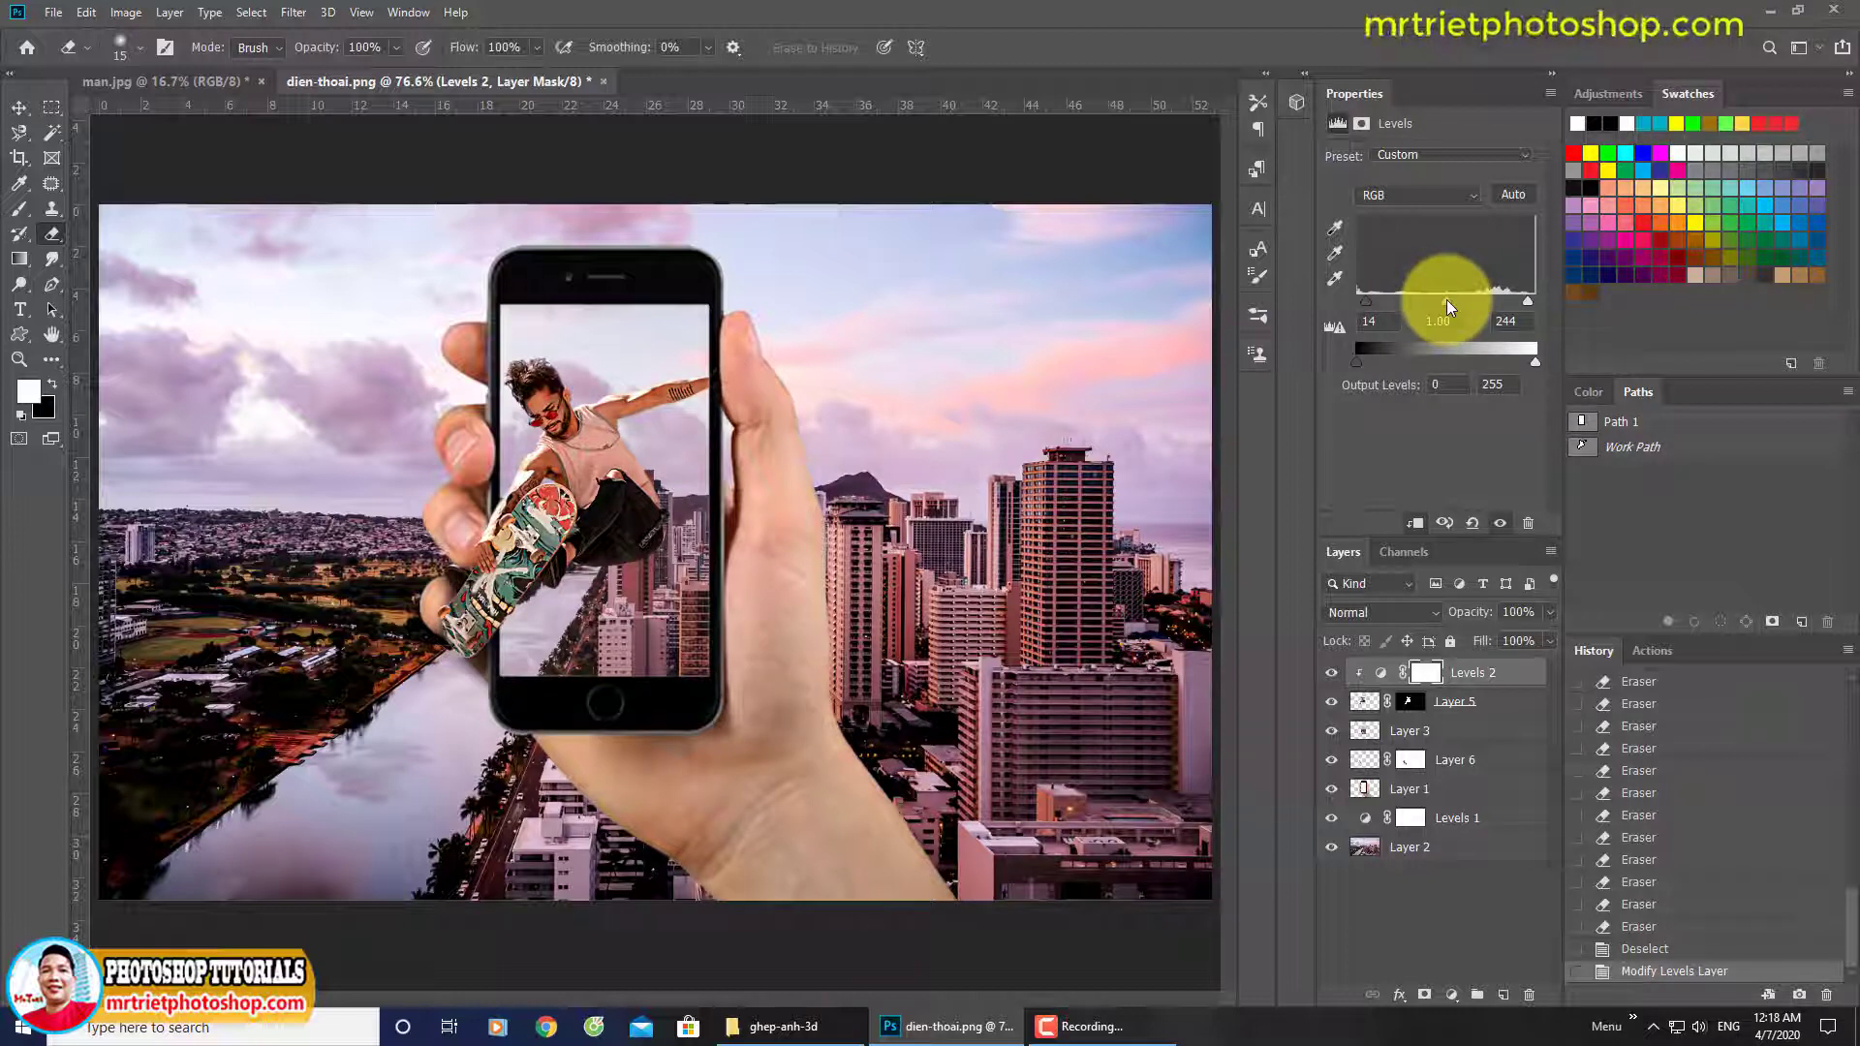
pyautogui.click(1435, 195)
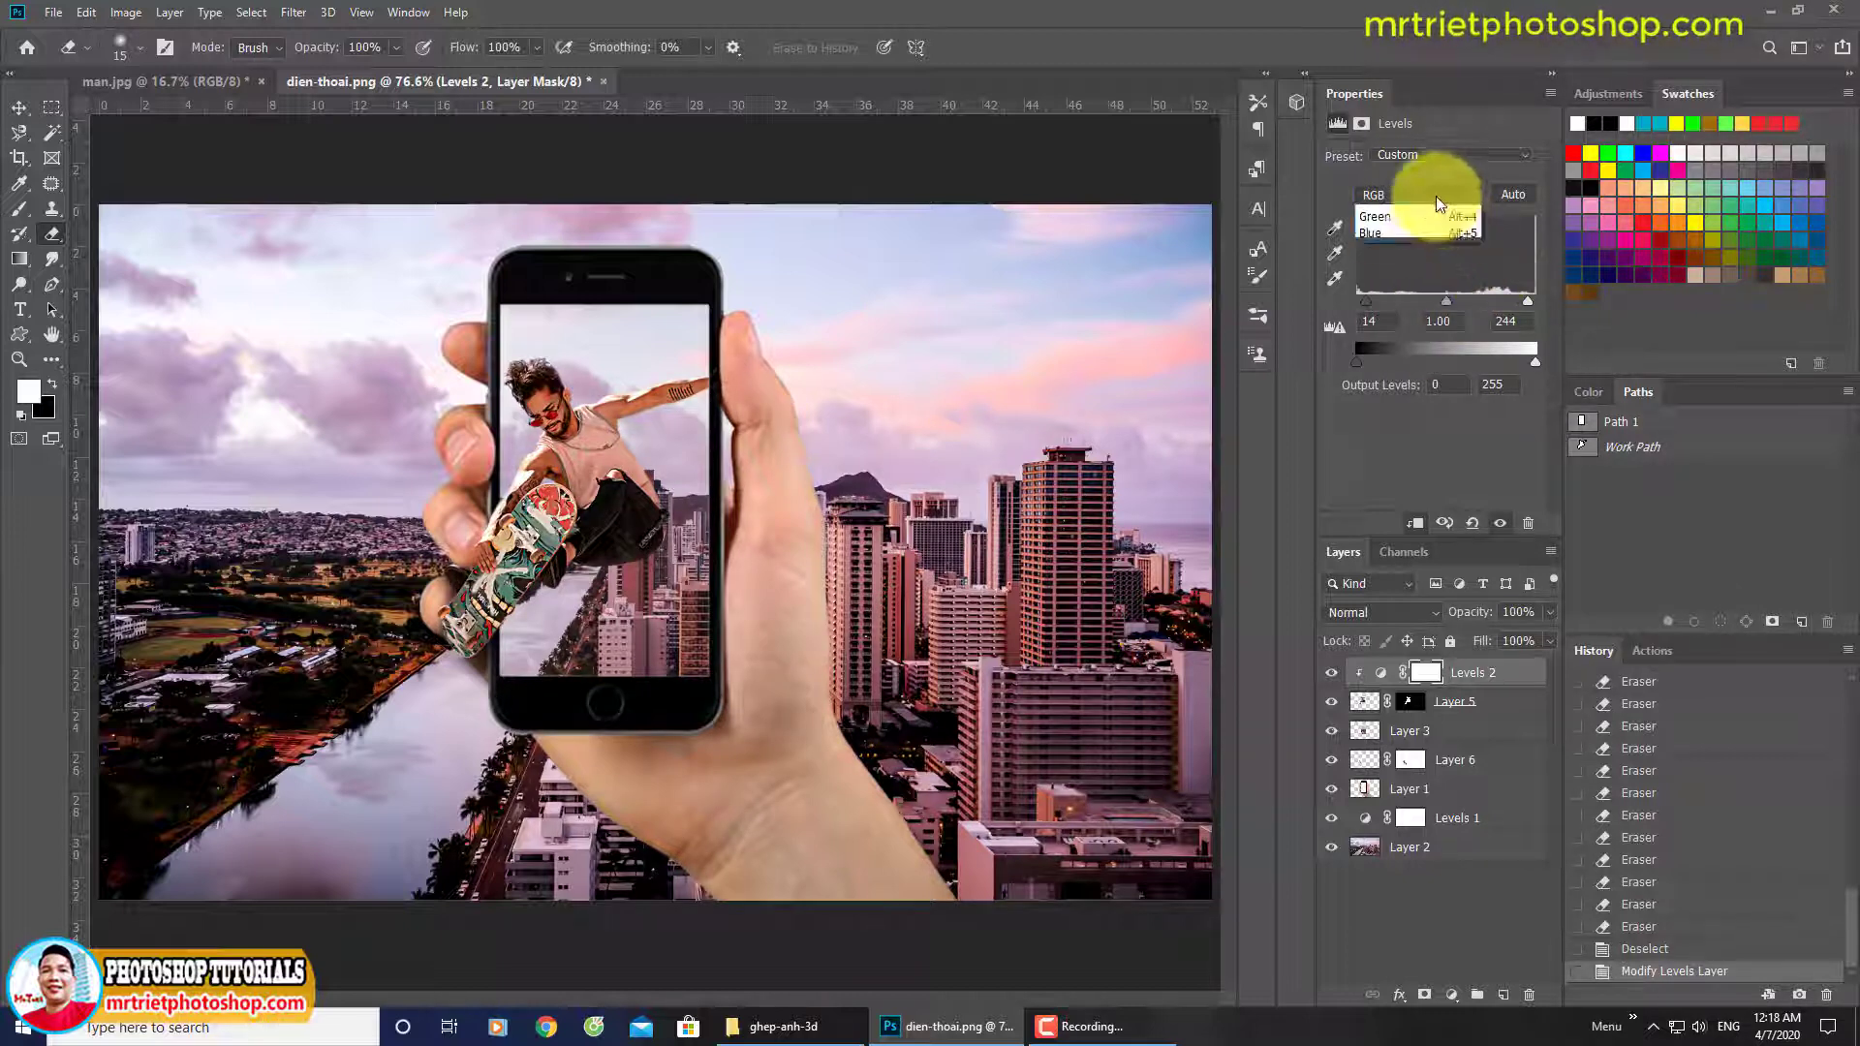
pyautogui.click(1400, 201)
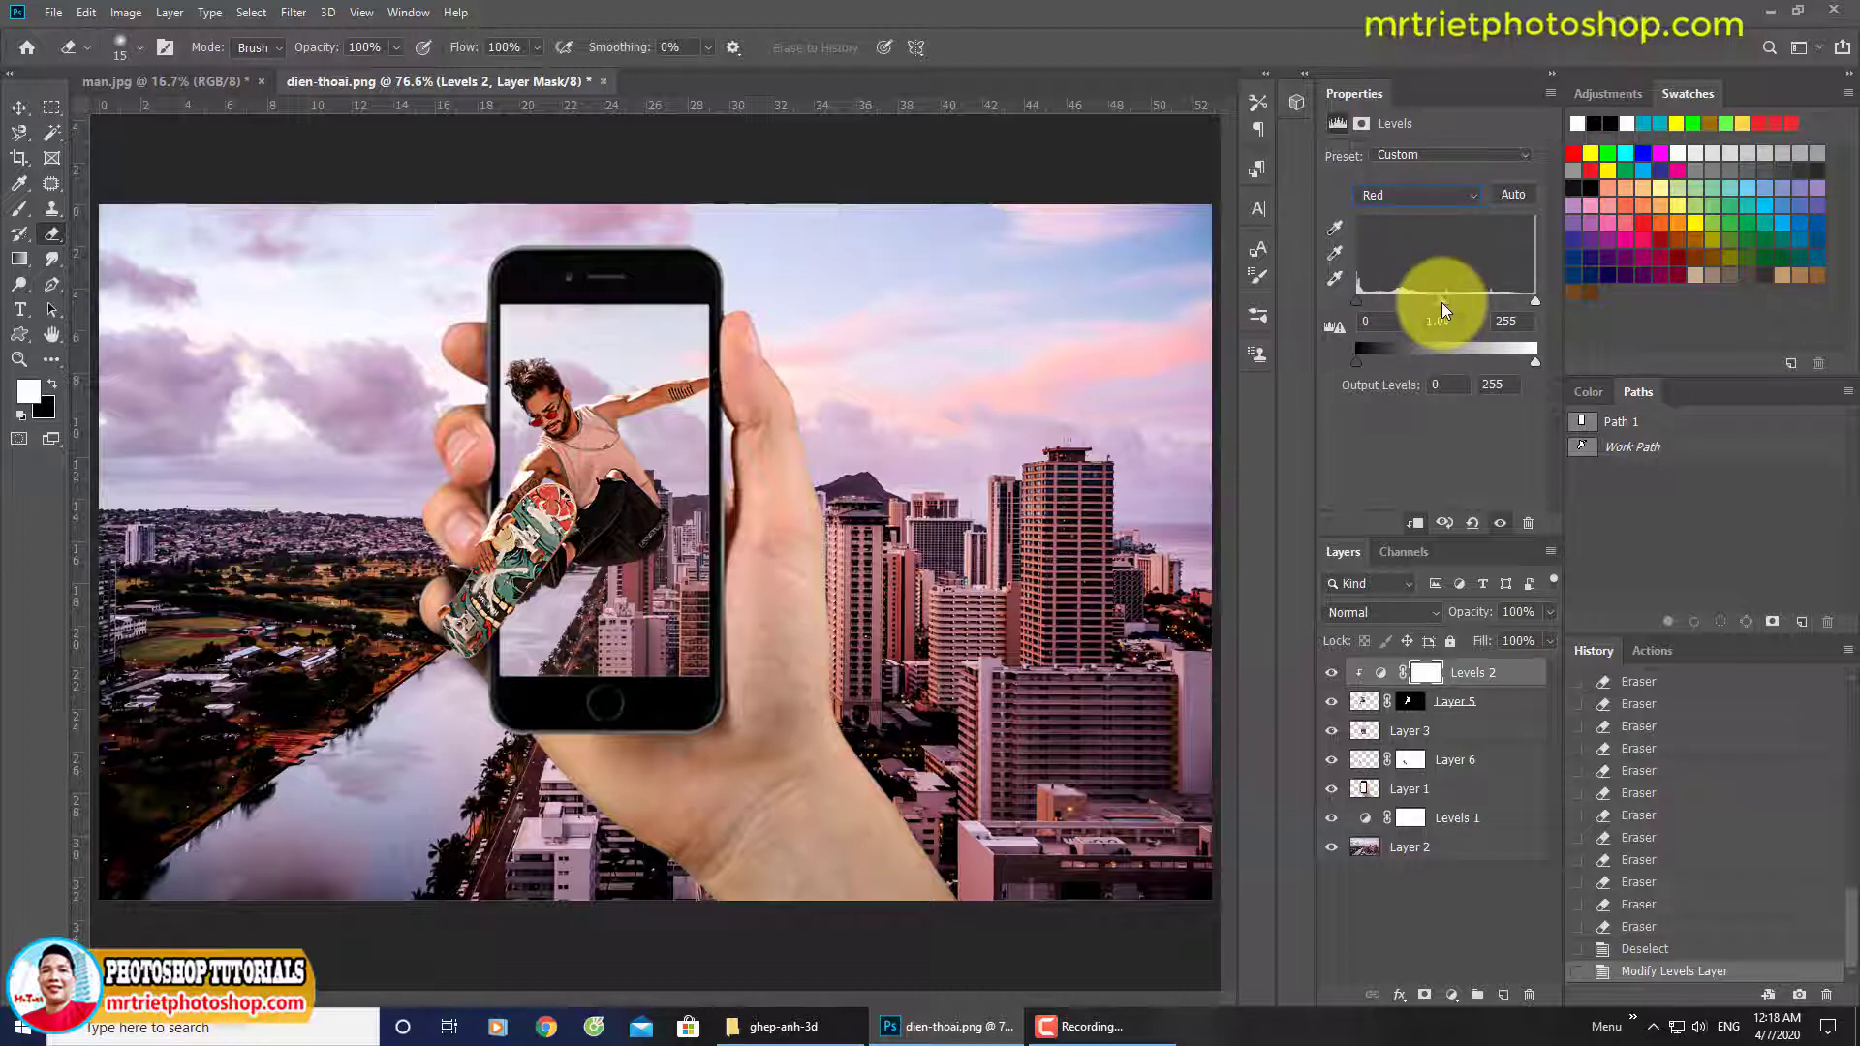
pyautogui.moveTo(1445, 298); pyautogui.dragTo(1443, 295)
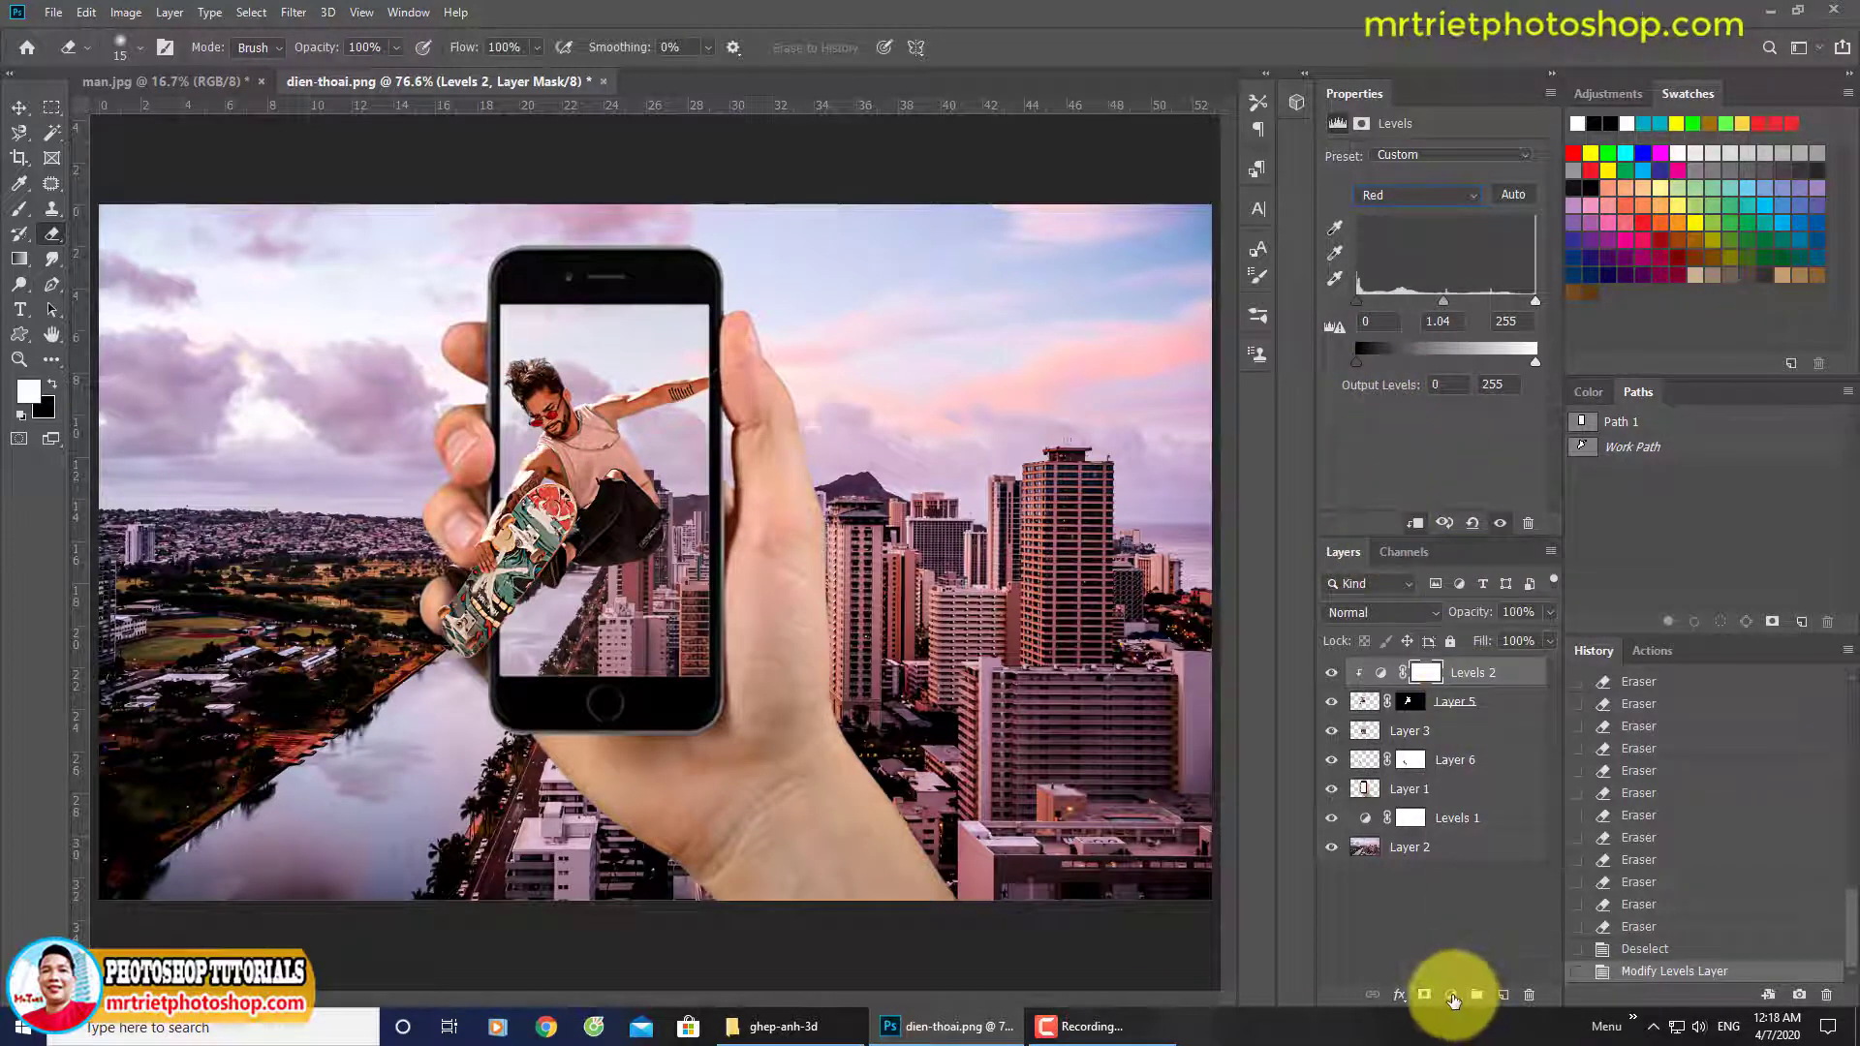
# Add a black (000000) Solid Color fill layer above the Levels 2 adjustment.
pyautogui.click(1450, 996)
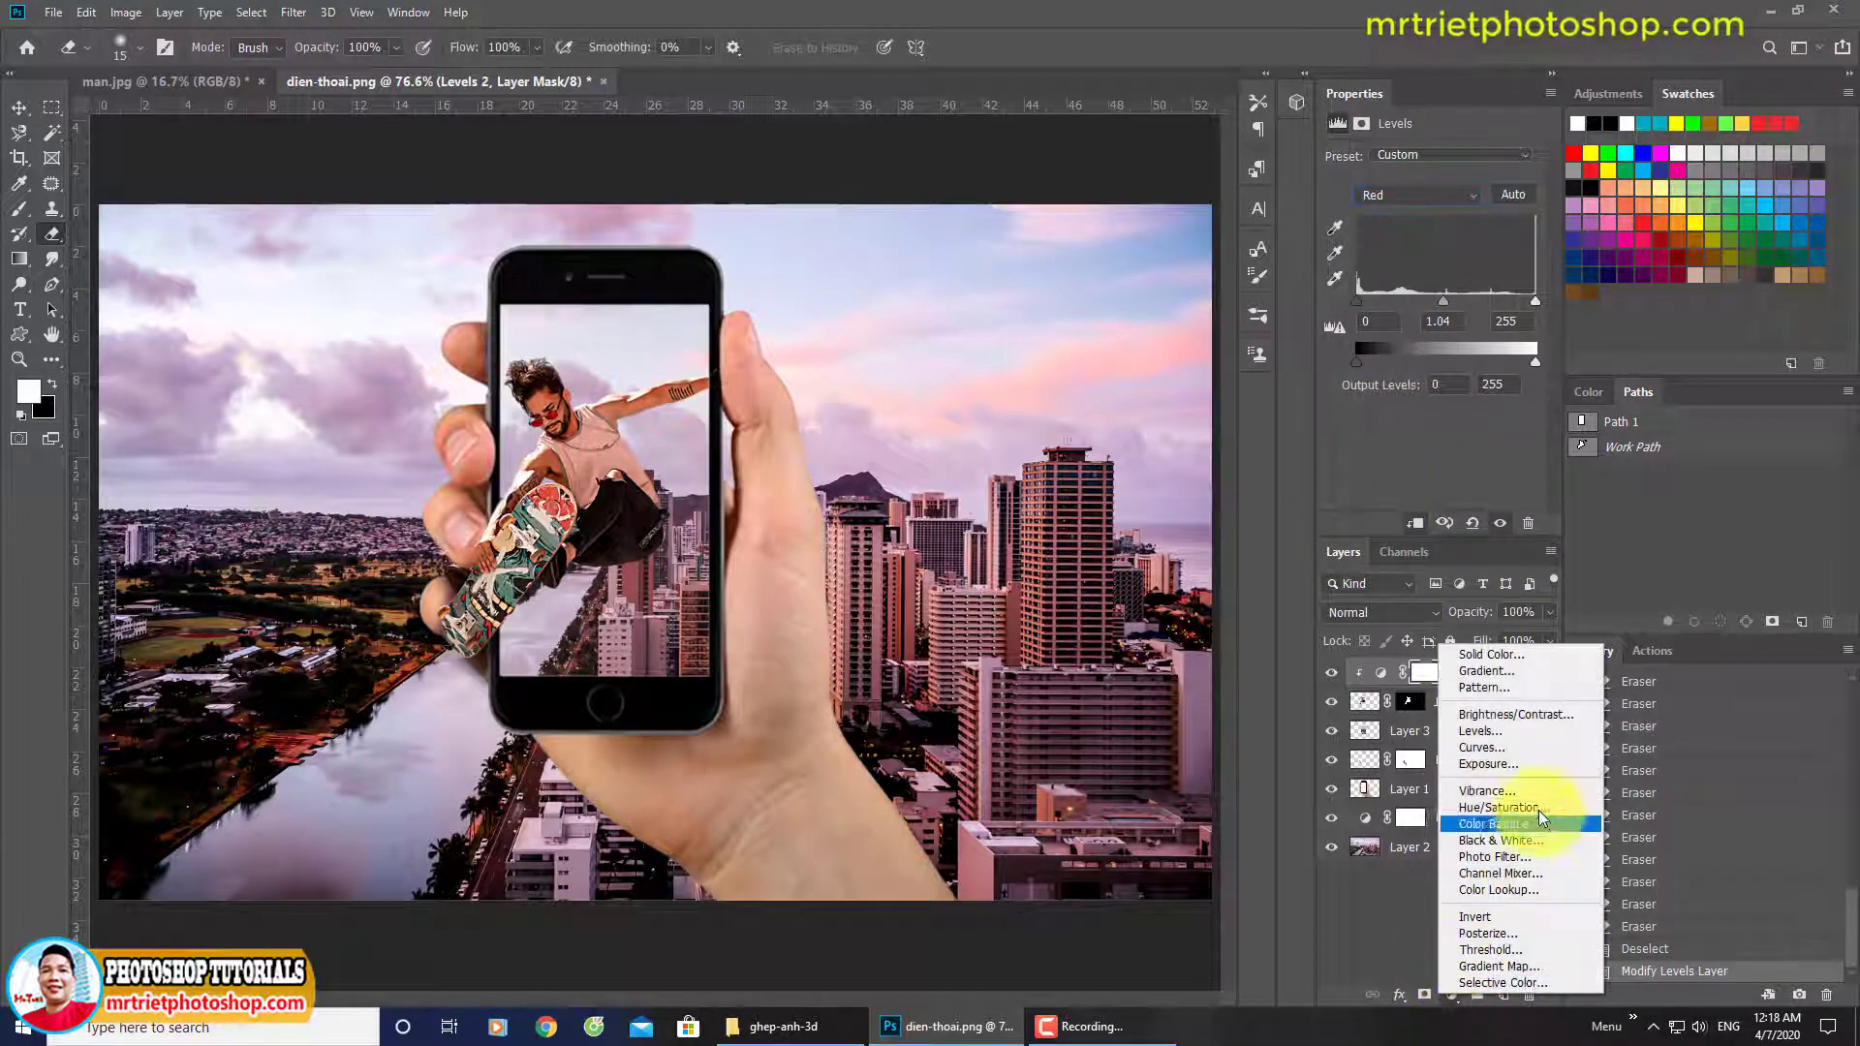
pyautogui.click(1492, 655)
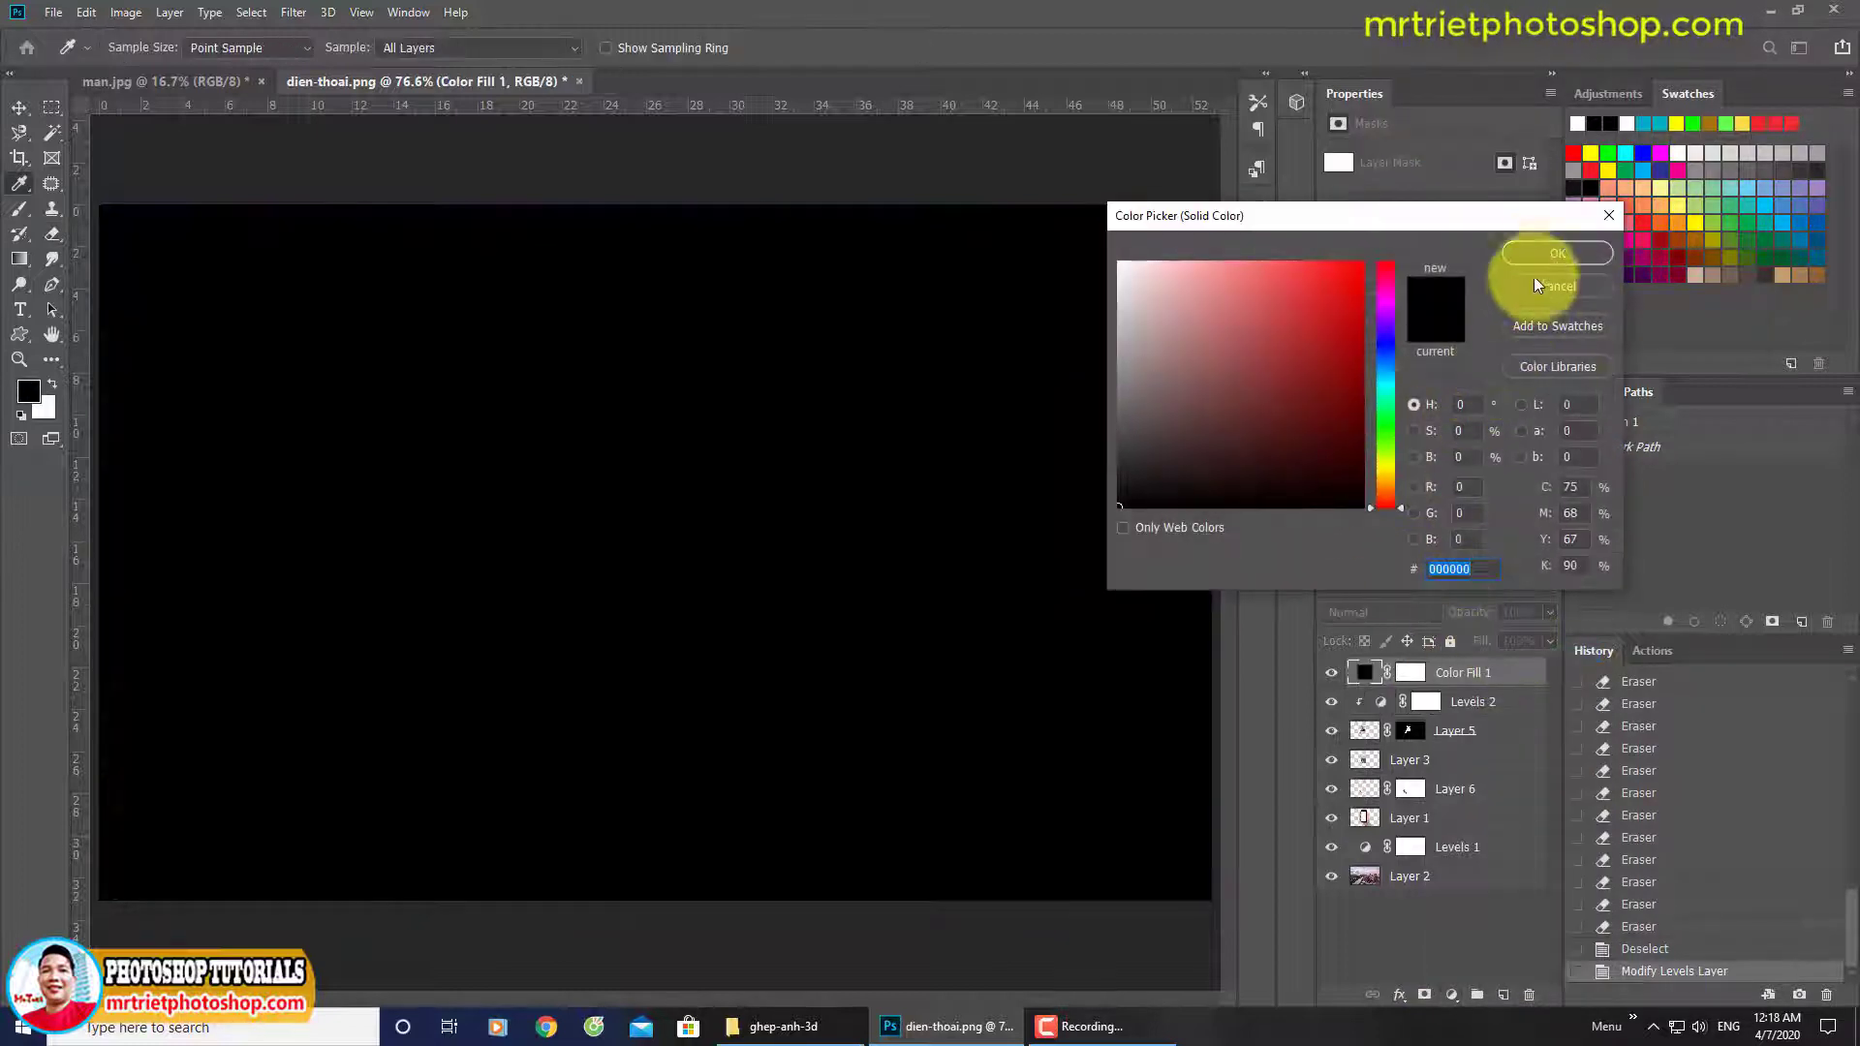
pyautogui.click(1548, 253)
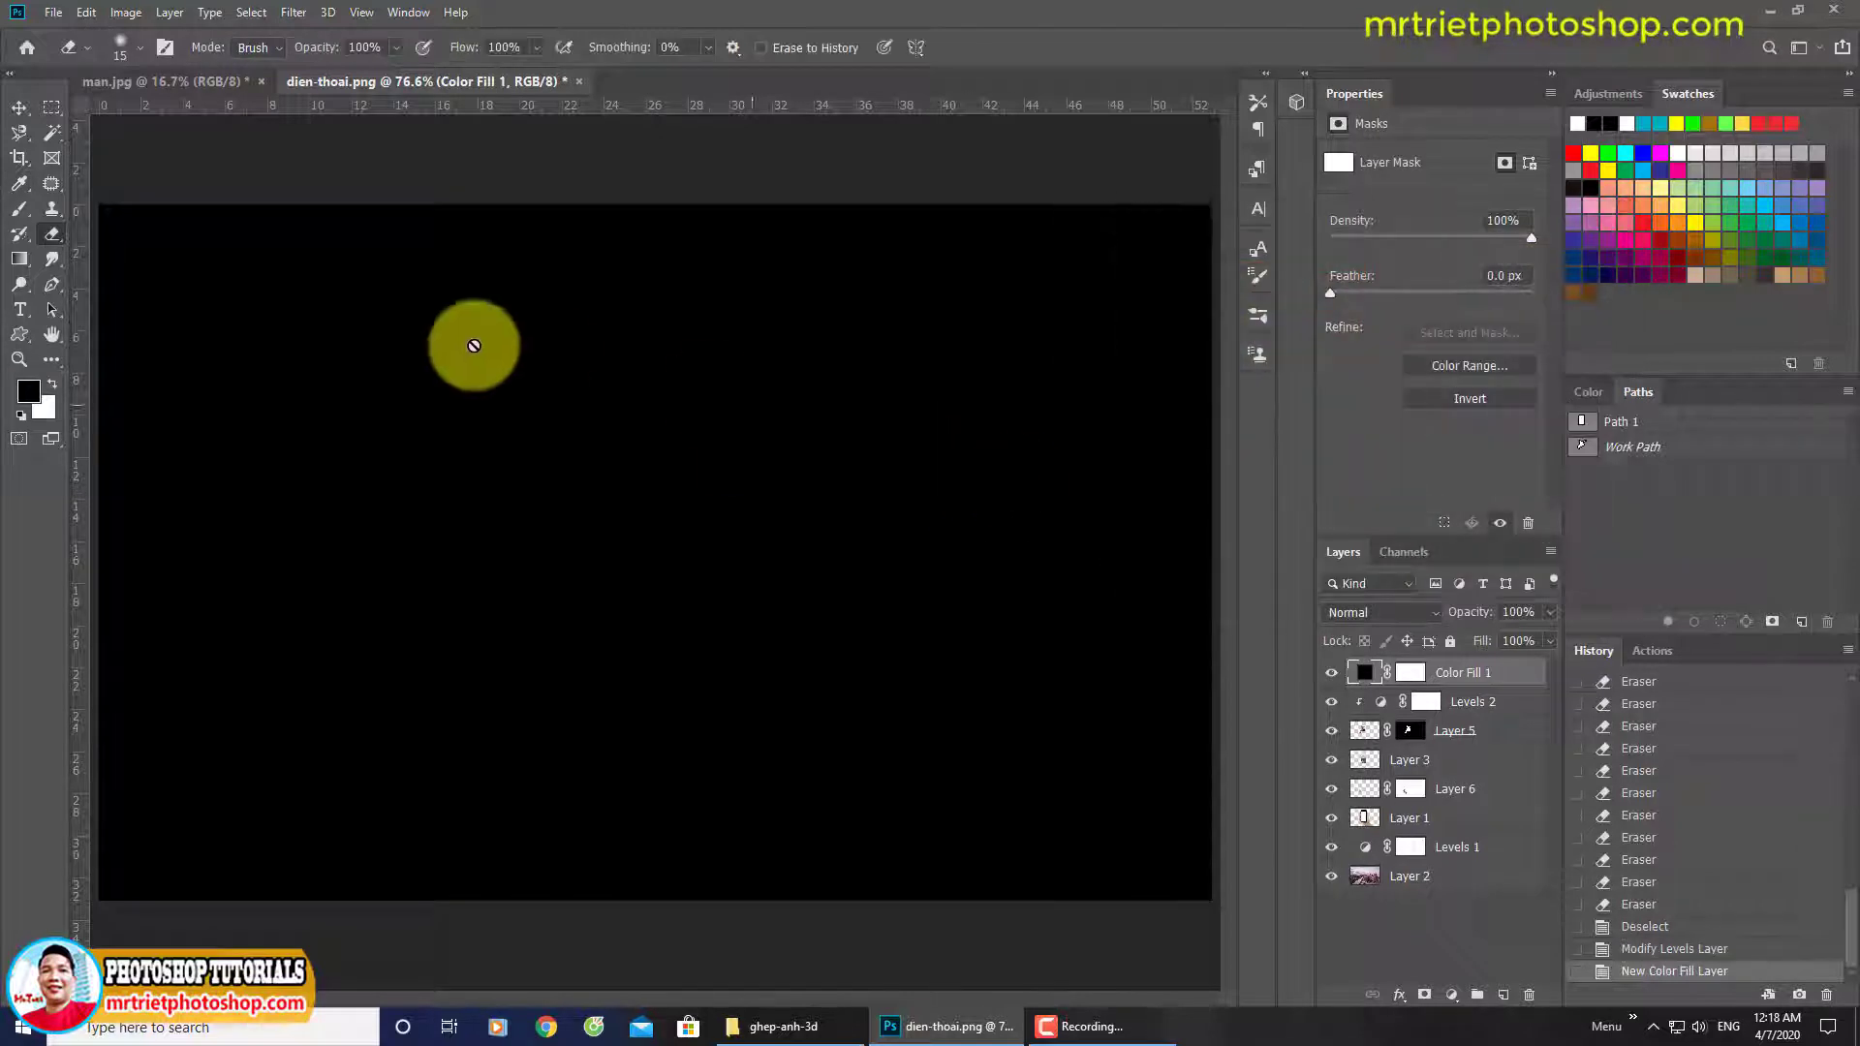
# Draw a black-to-transparent linear gradient down Color Fill 1's mask, from above the phone to past the canvas's lower edge, and compare with the fill hidden.
pyautogui.click(19, 260)
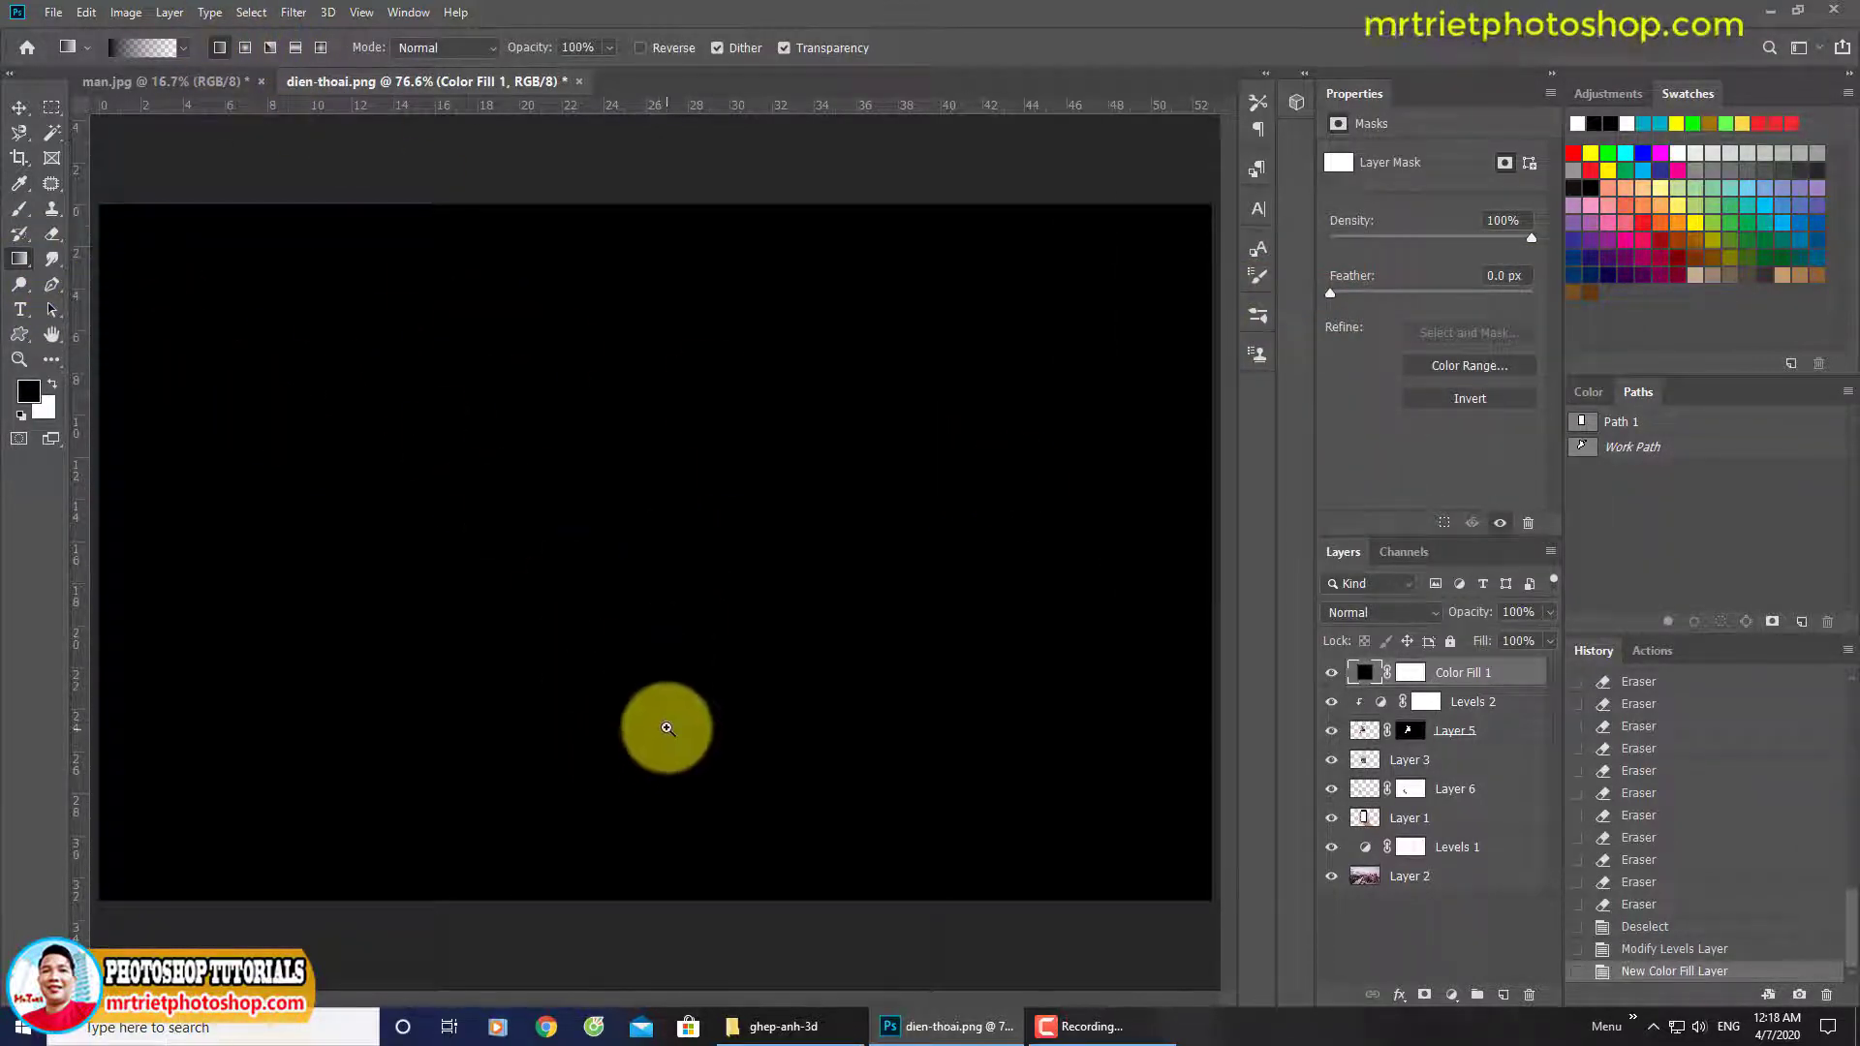
pyautogui.click(1406, 673)
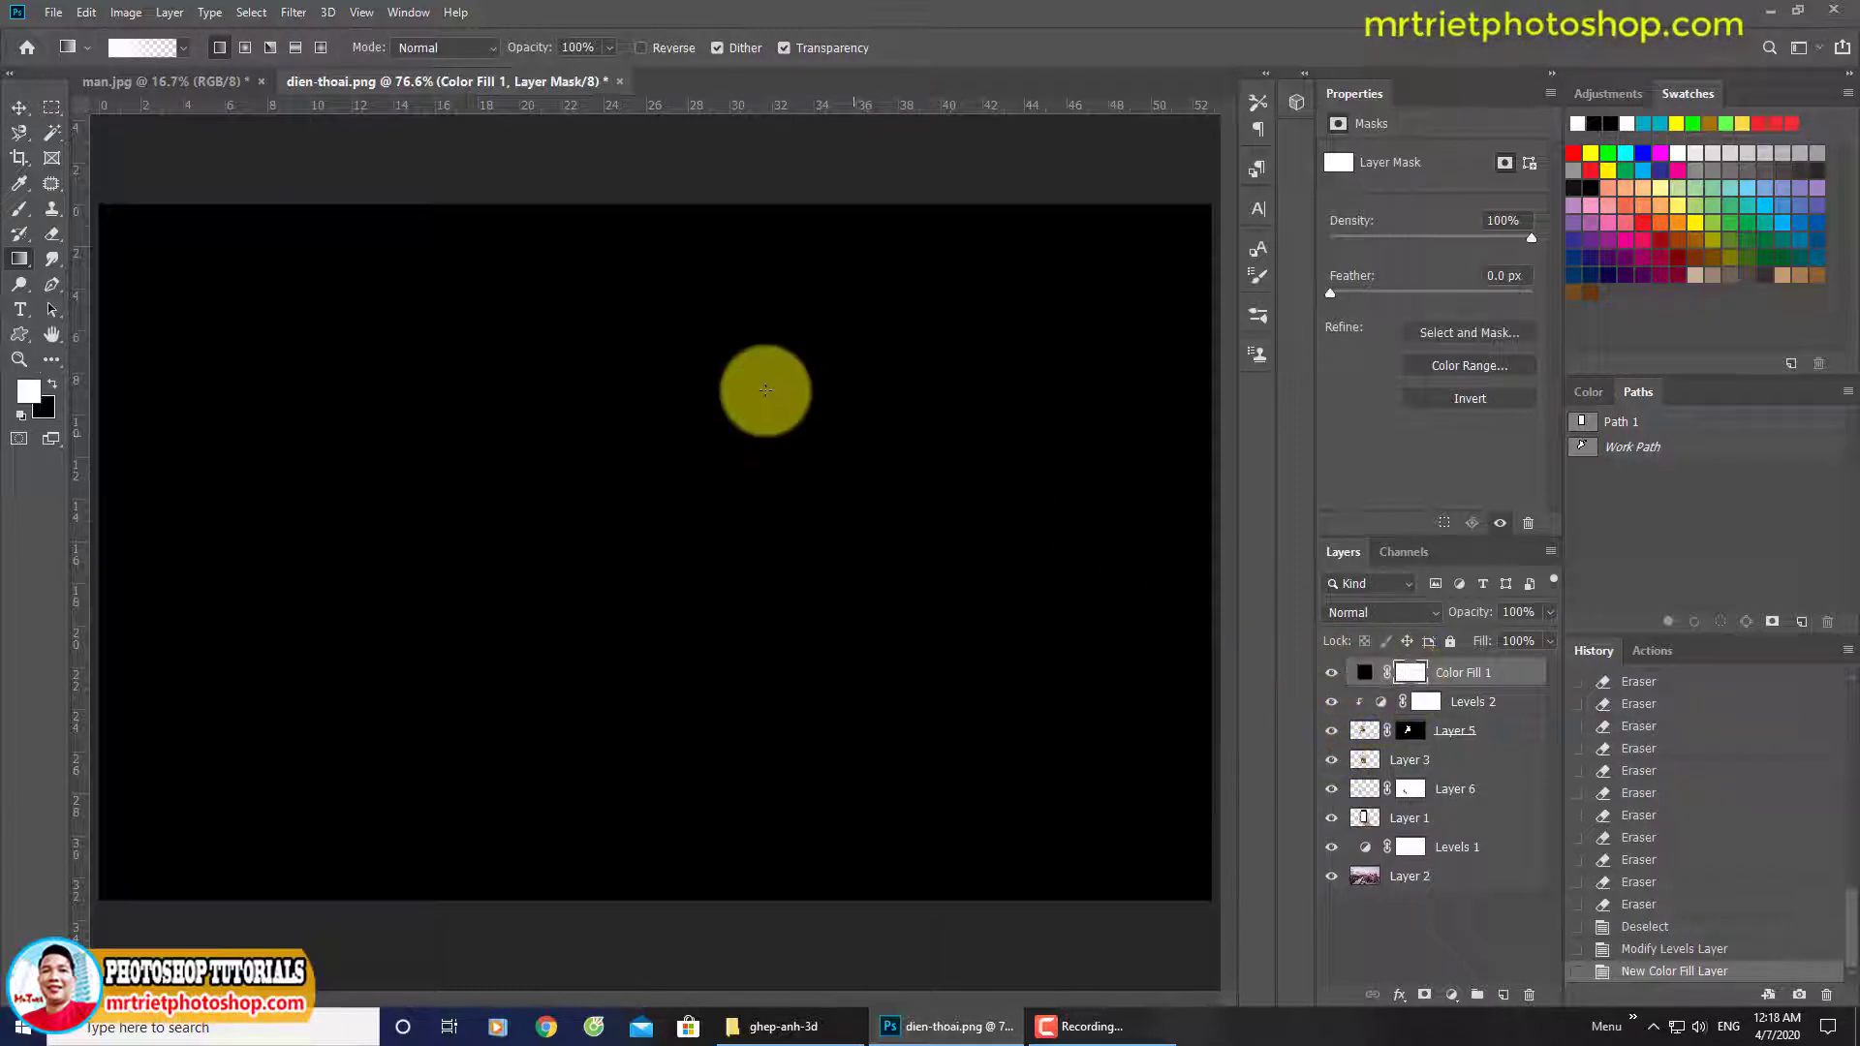
pyautogui.moveTo(634, 209); pyautogui.dragTo(629, 908)
pyautogui.press('x')
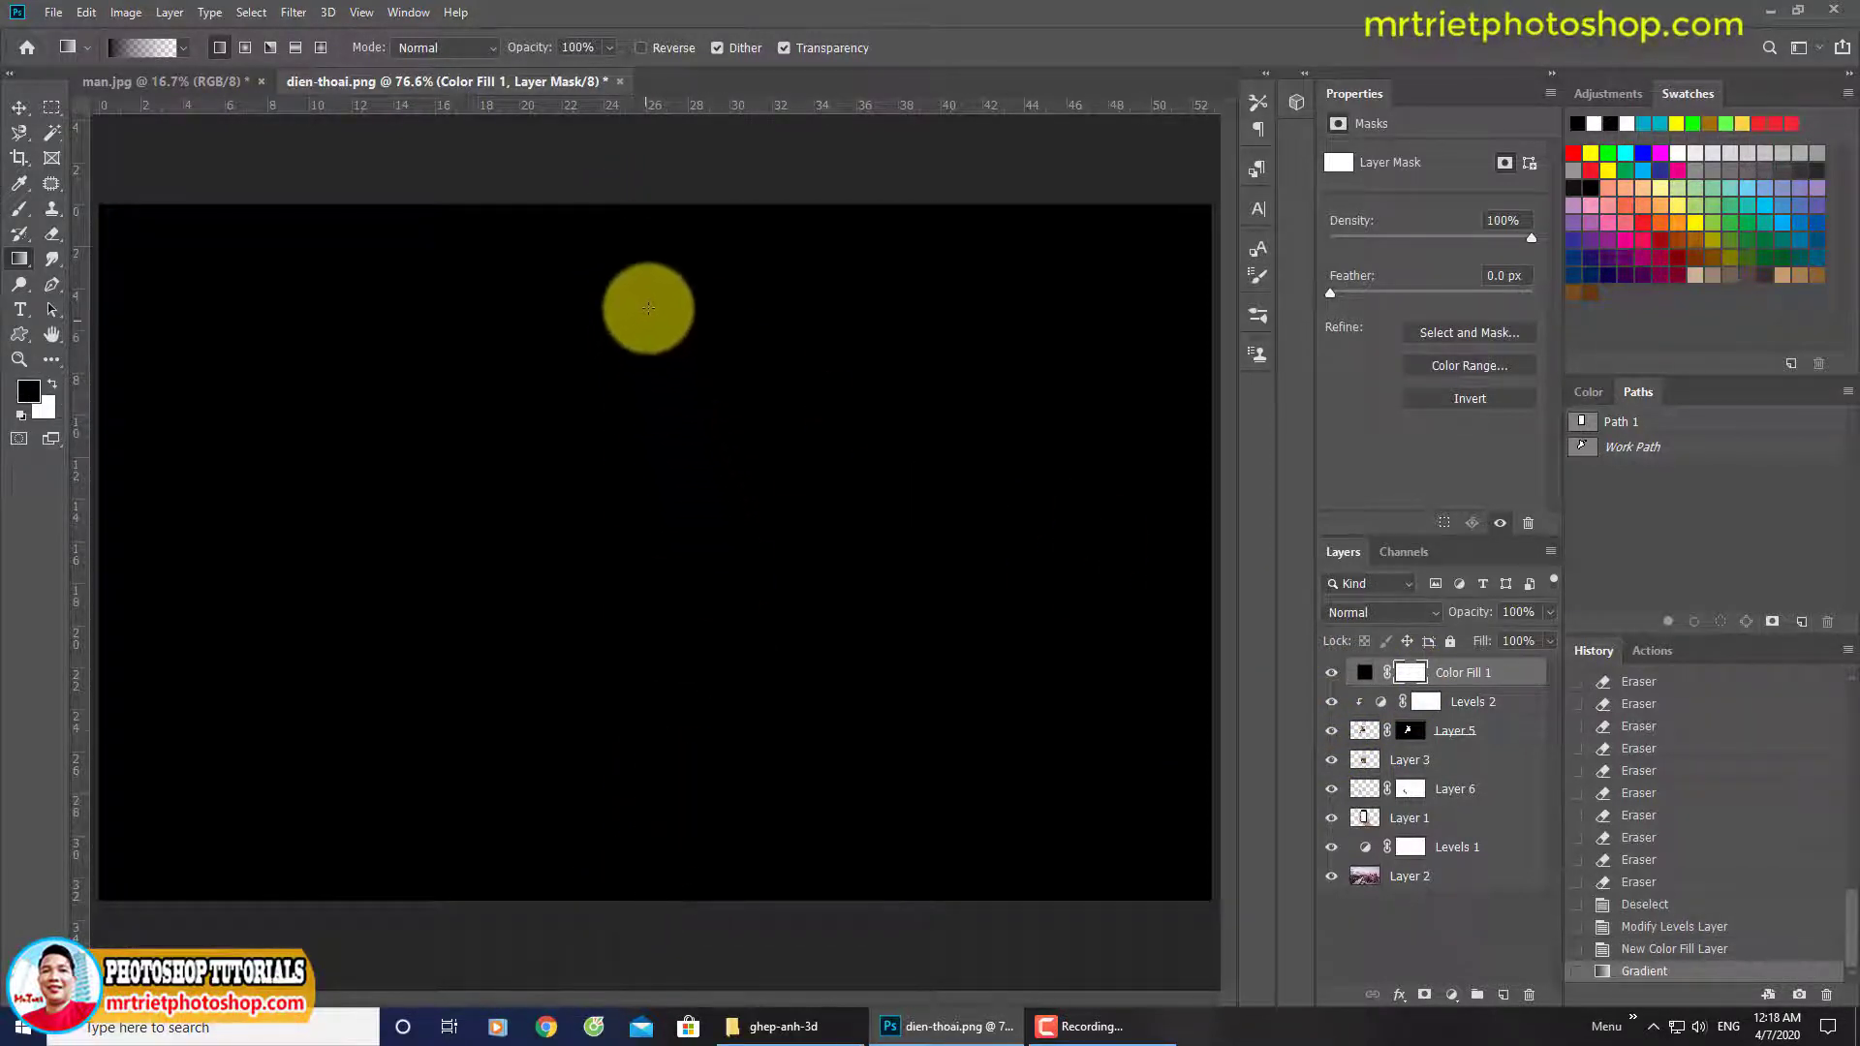
pyautogui.moveTo(646, 200); pyautogui.dragTo(616, 897)
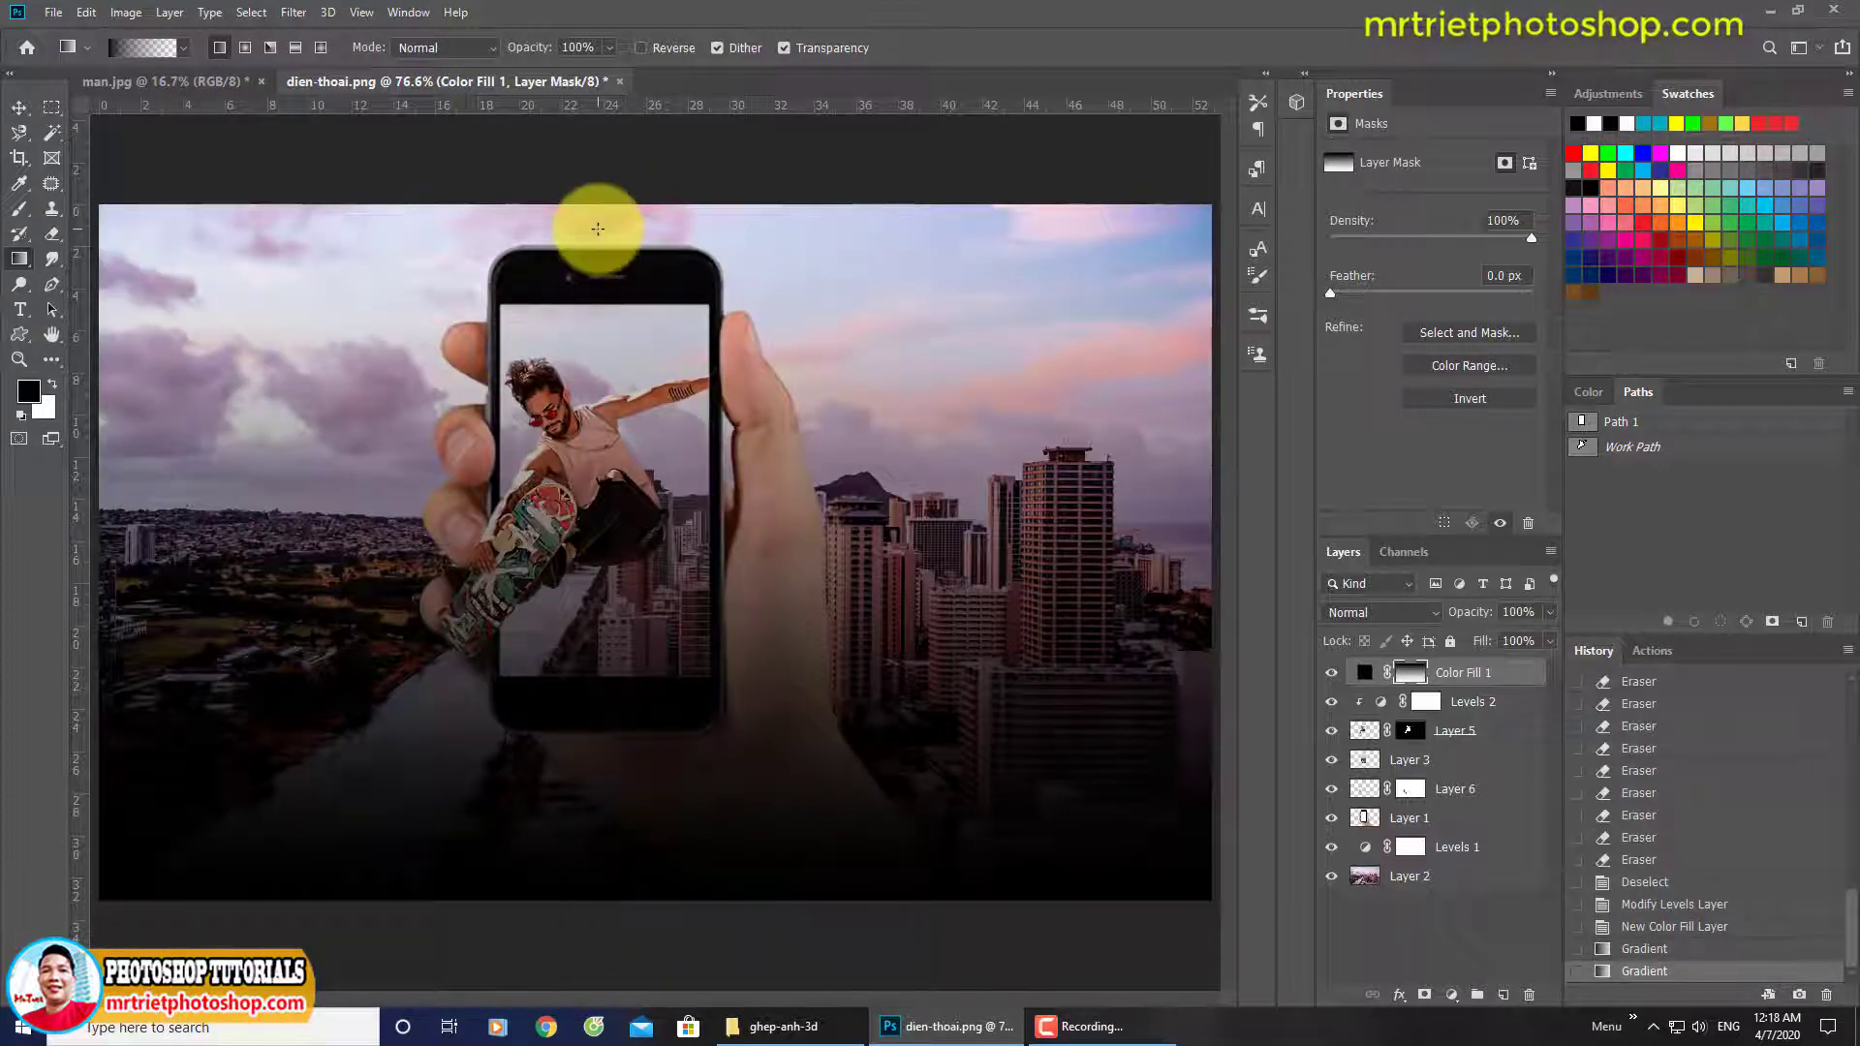
pyautogui.moveTo(599, 230); pyautogui.dragTo(572, 1043)
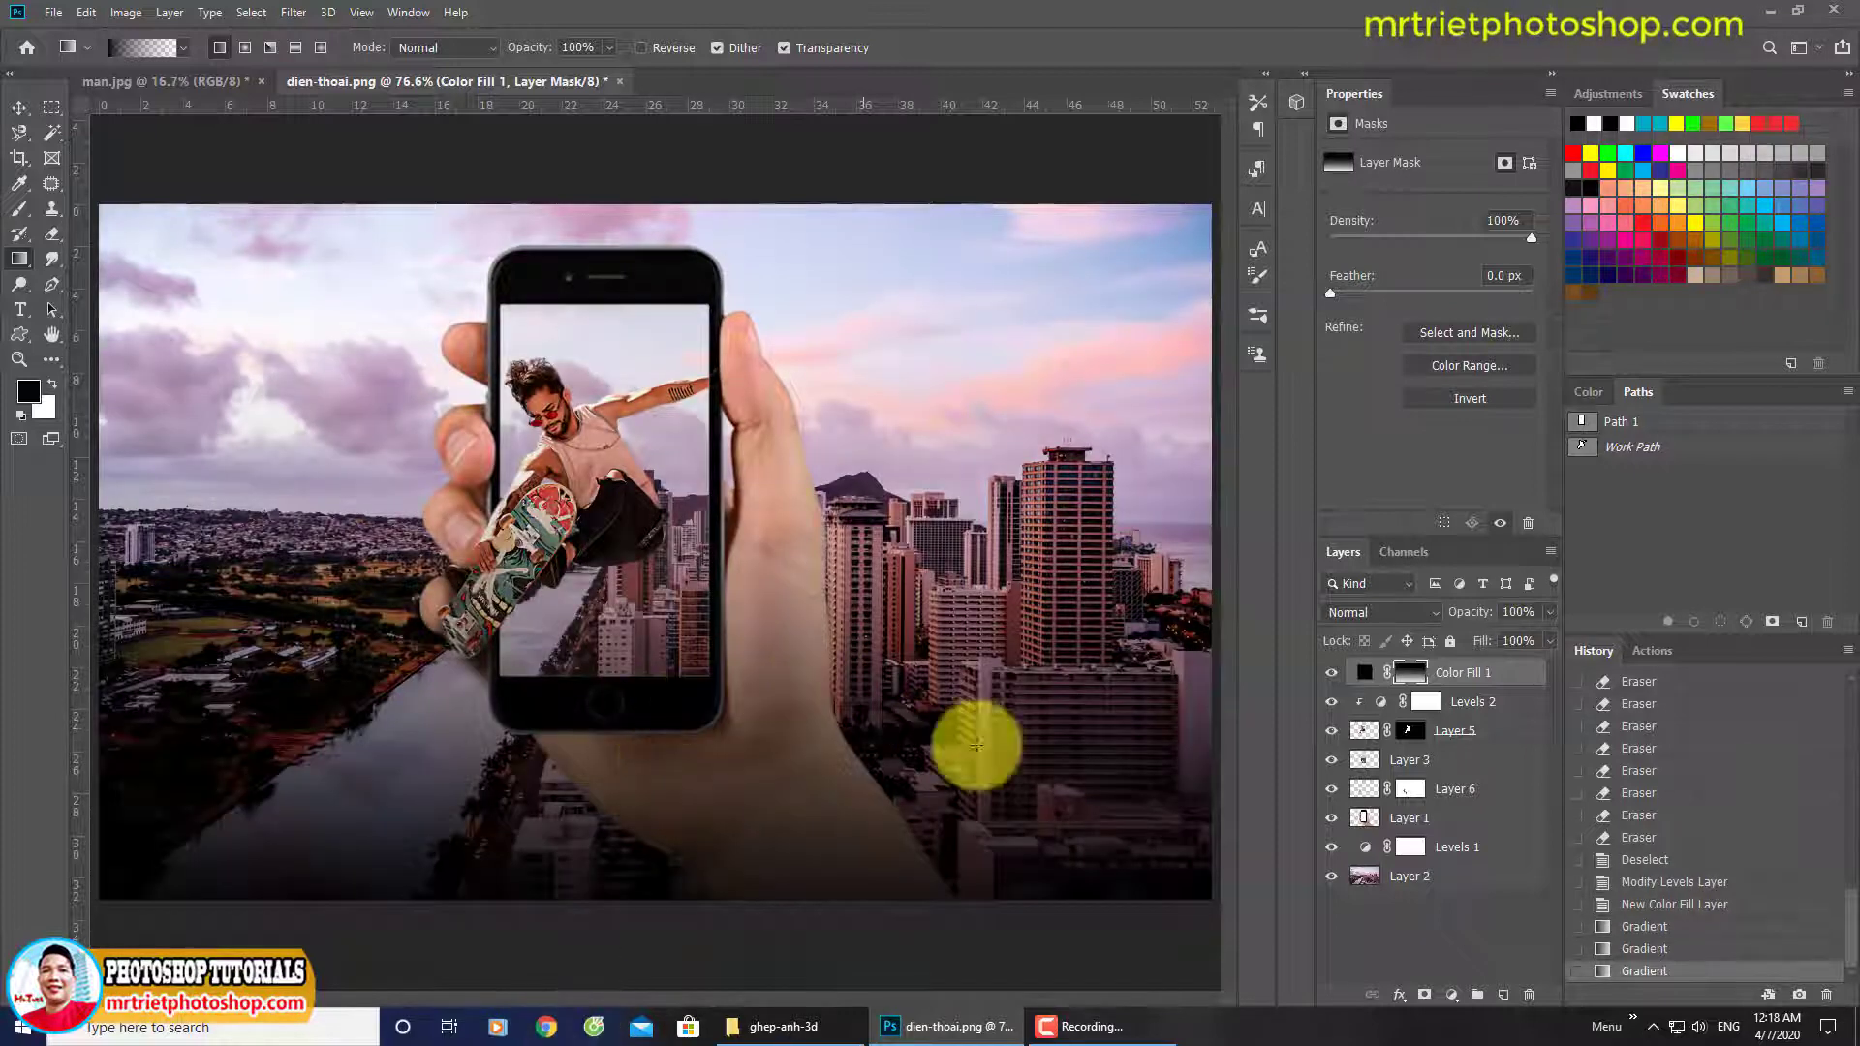
pyautogui.click(1331, 671)
pyautogui.click(1331, 670)
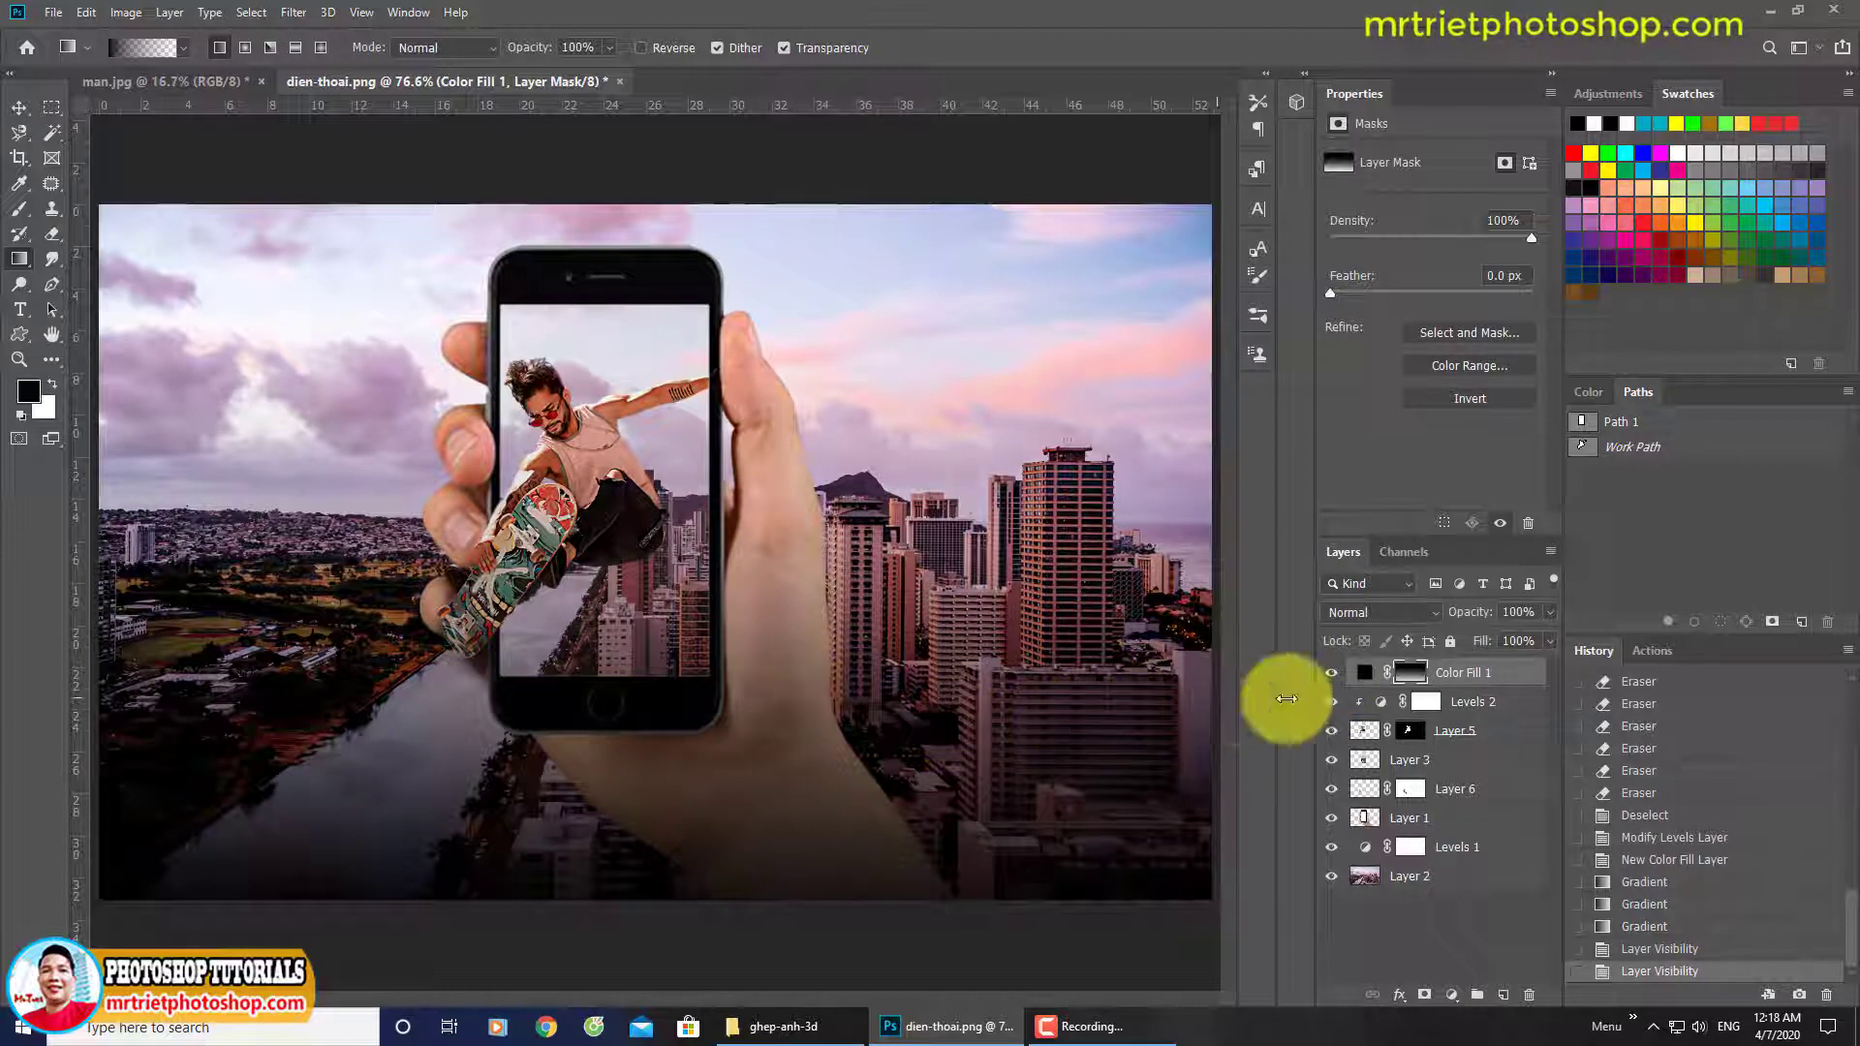
# Add a Hue/Saturation adjustment above Color Fill 1 with Hue -2 and Saturation +24, undoing the accidental vector mask.
pyautogui.click(1451, 992)
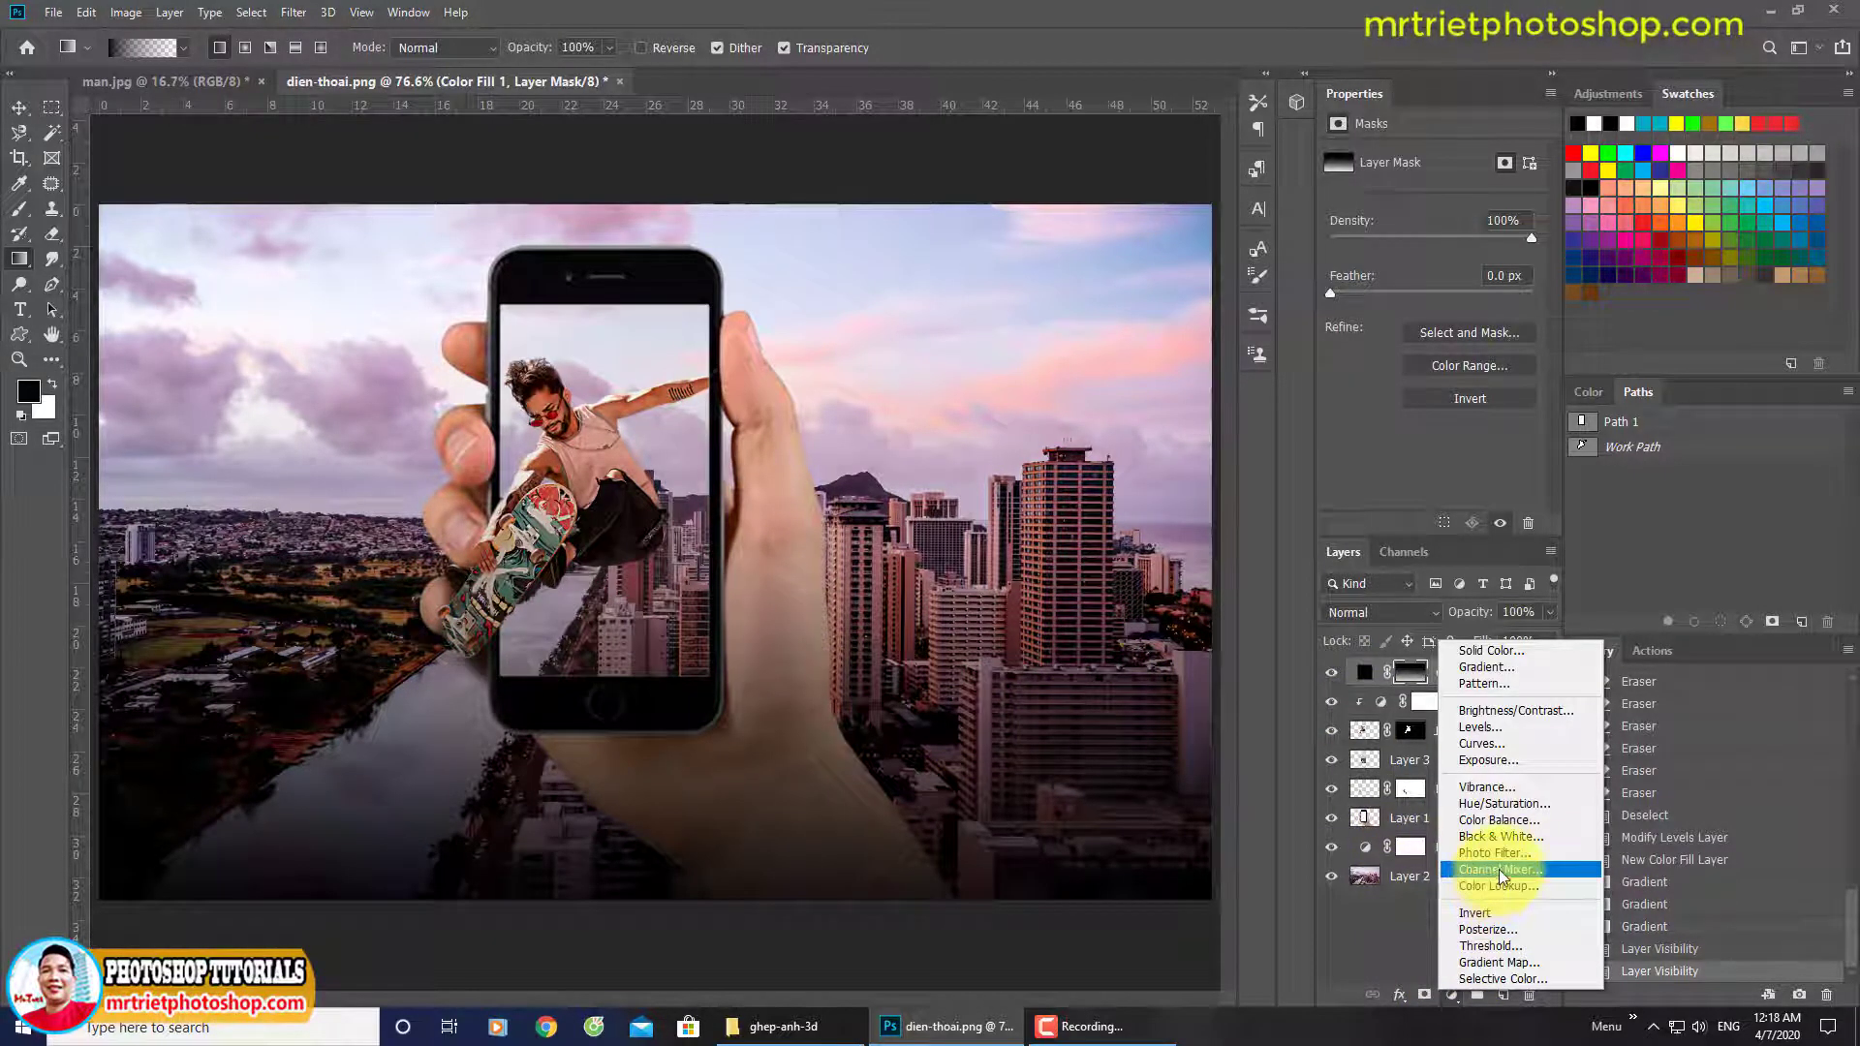
pyautogui.click(1504, 804)
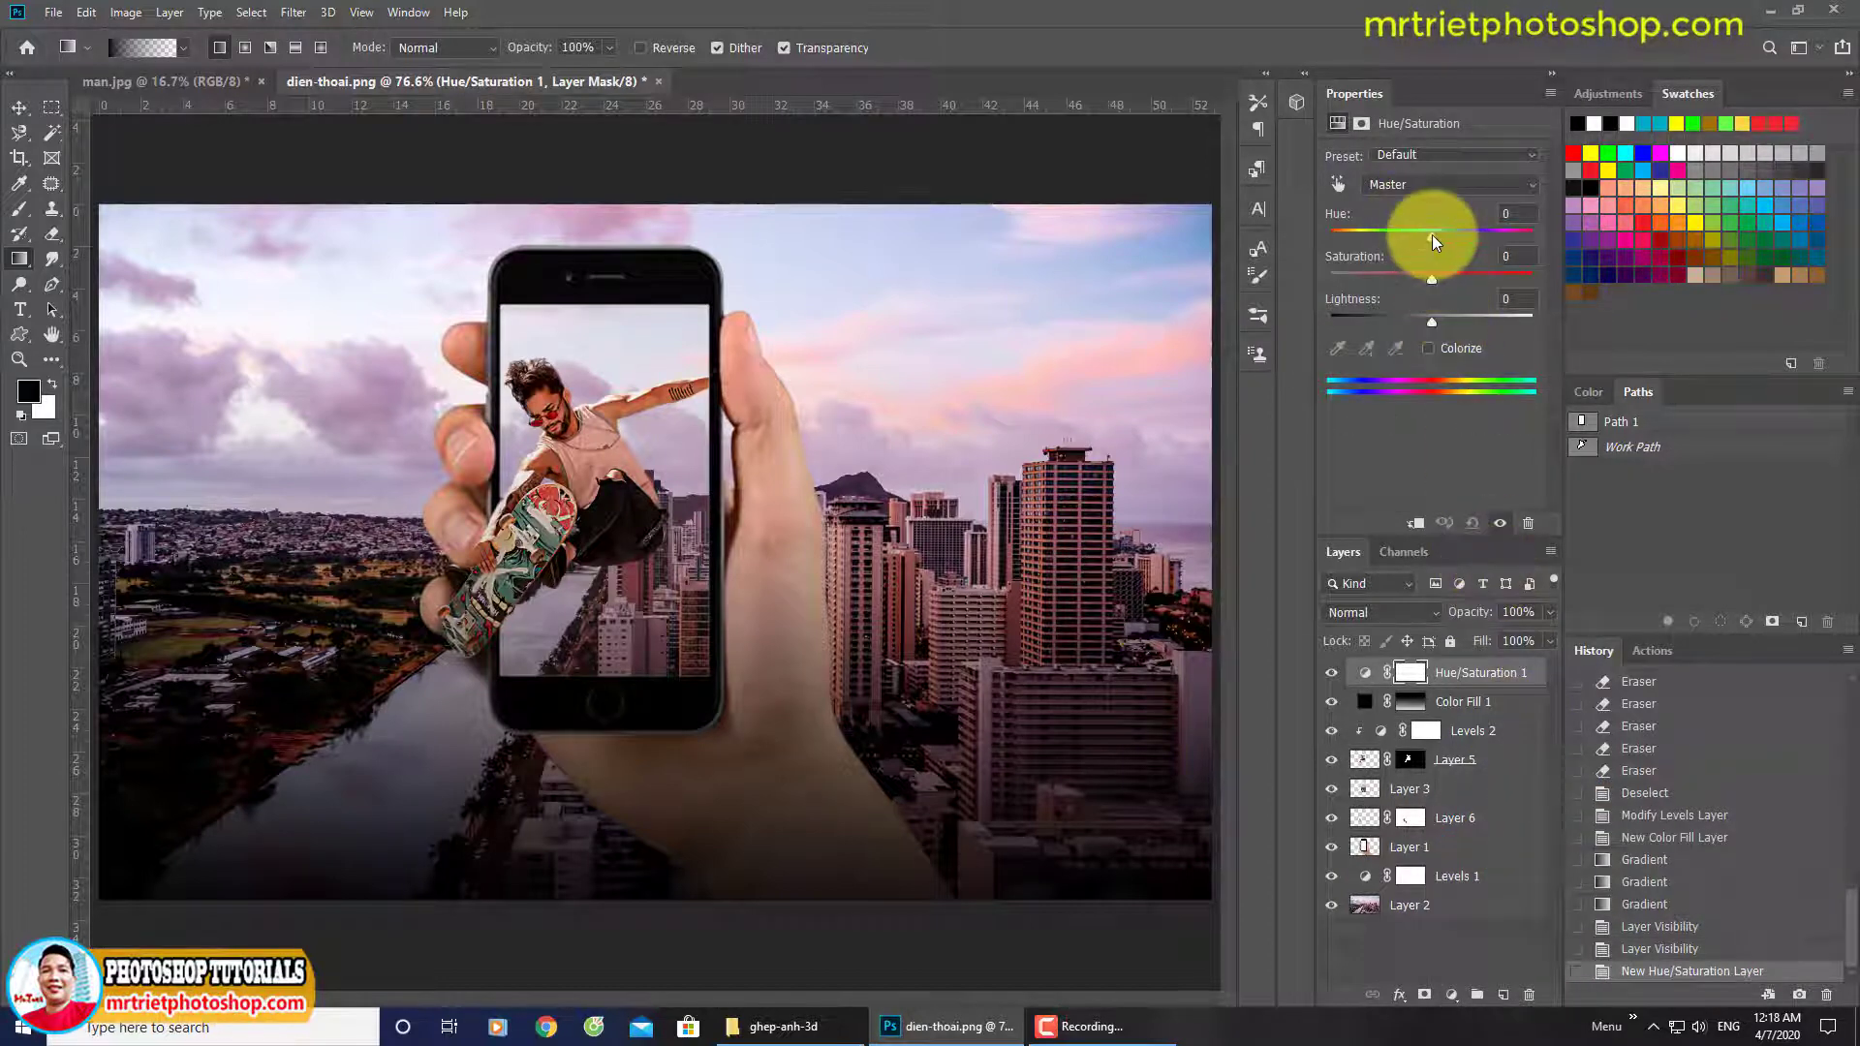
pyautogui.moveTo(1432, 234); pyautogui.dragTo(1461, 269)
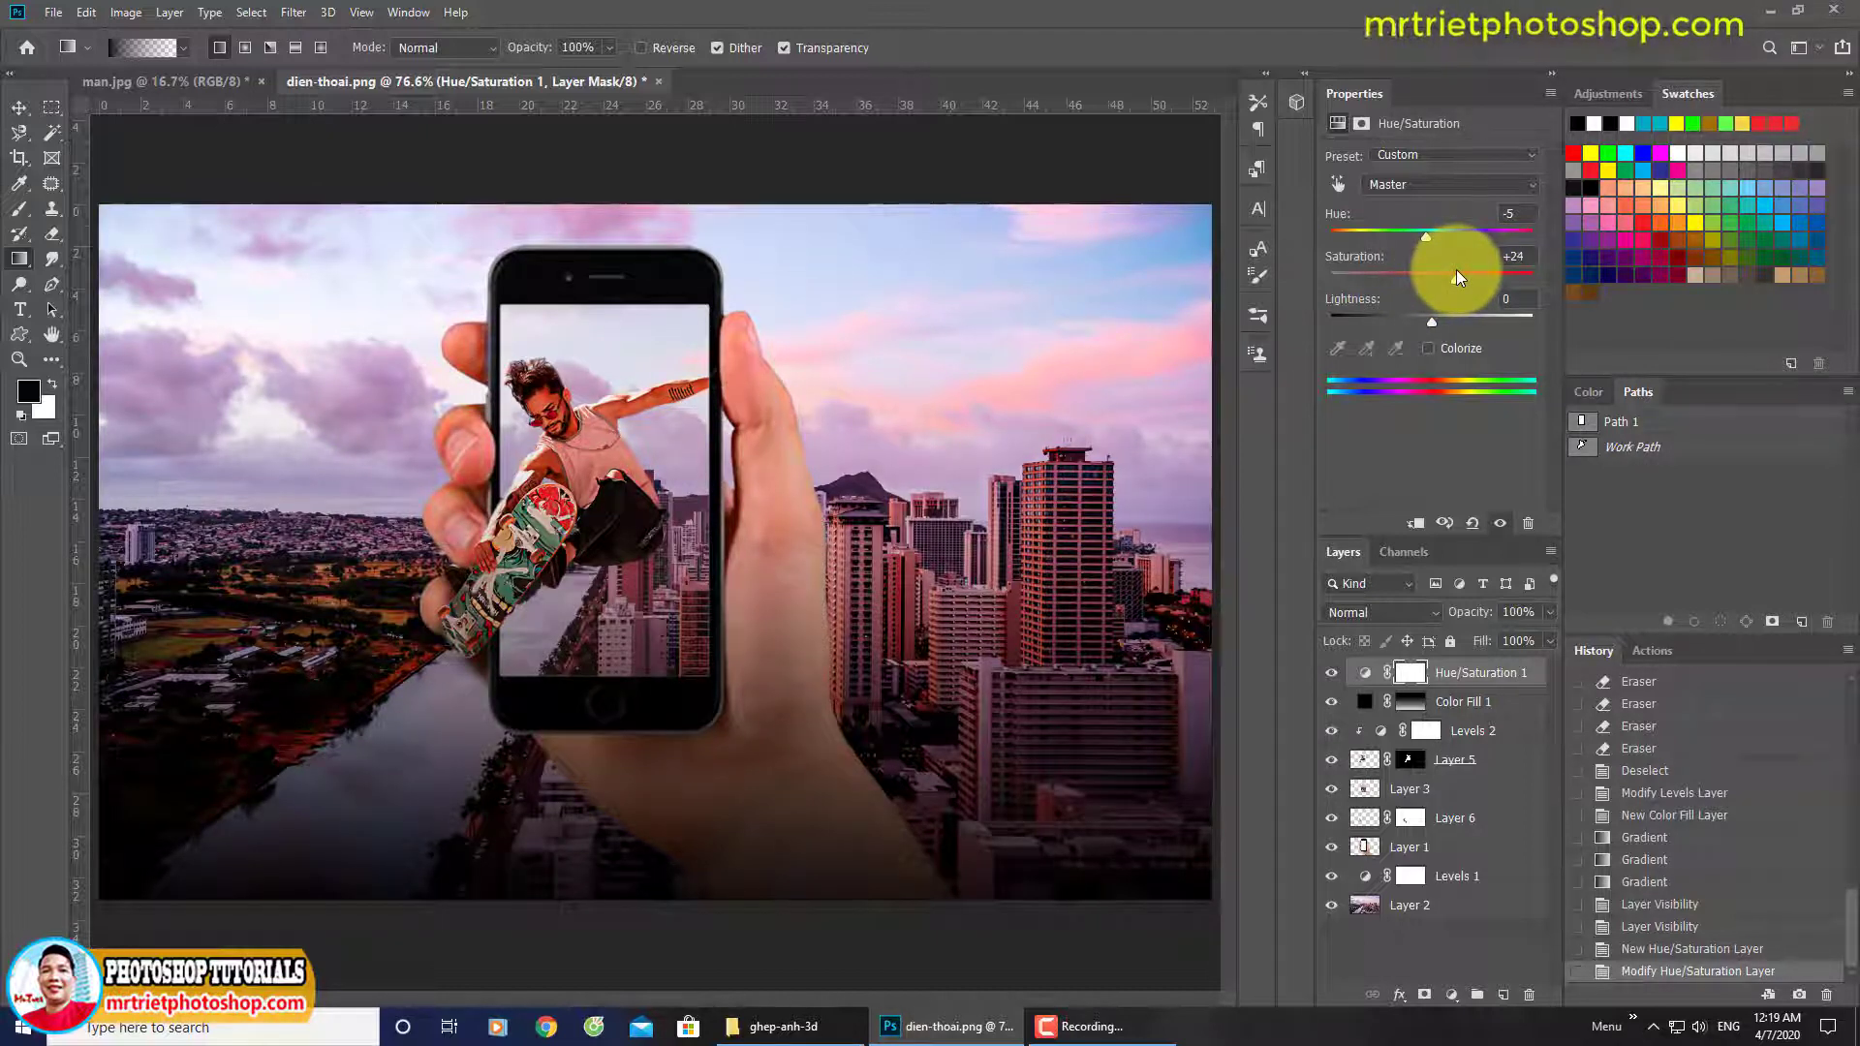
pyautogui.moveTo(1424, 232); pyautogui.dragTo(1428, 231)
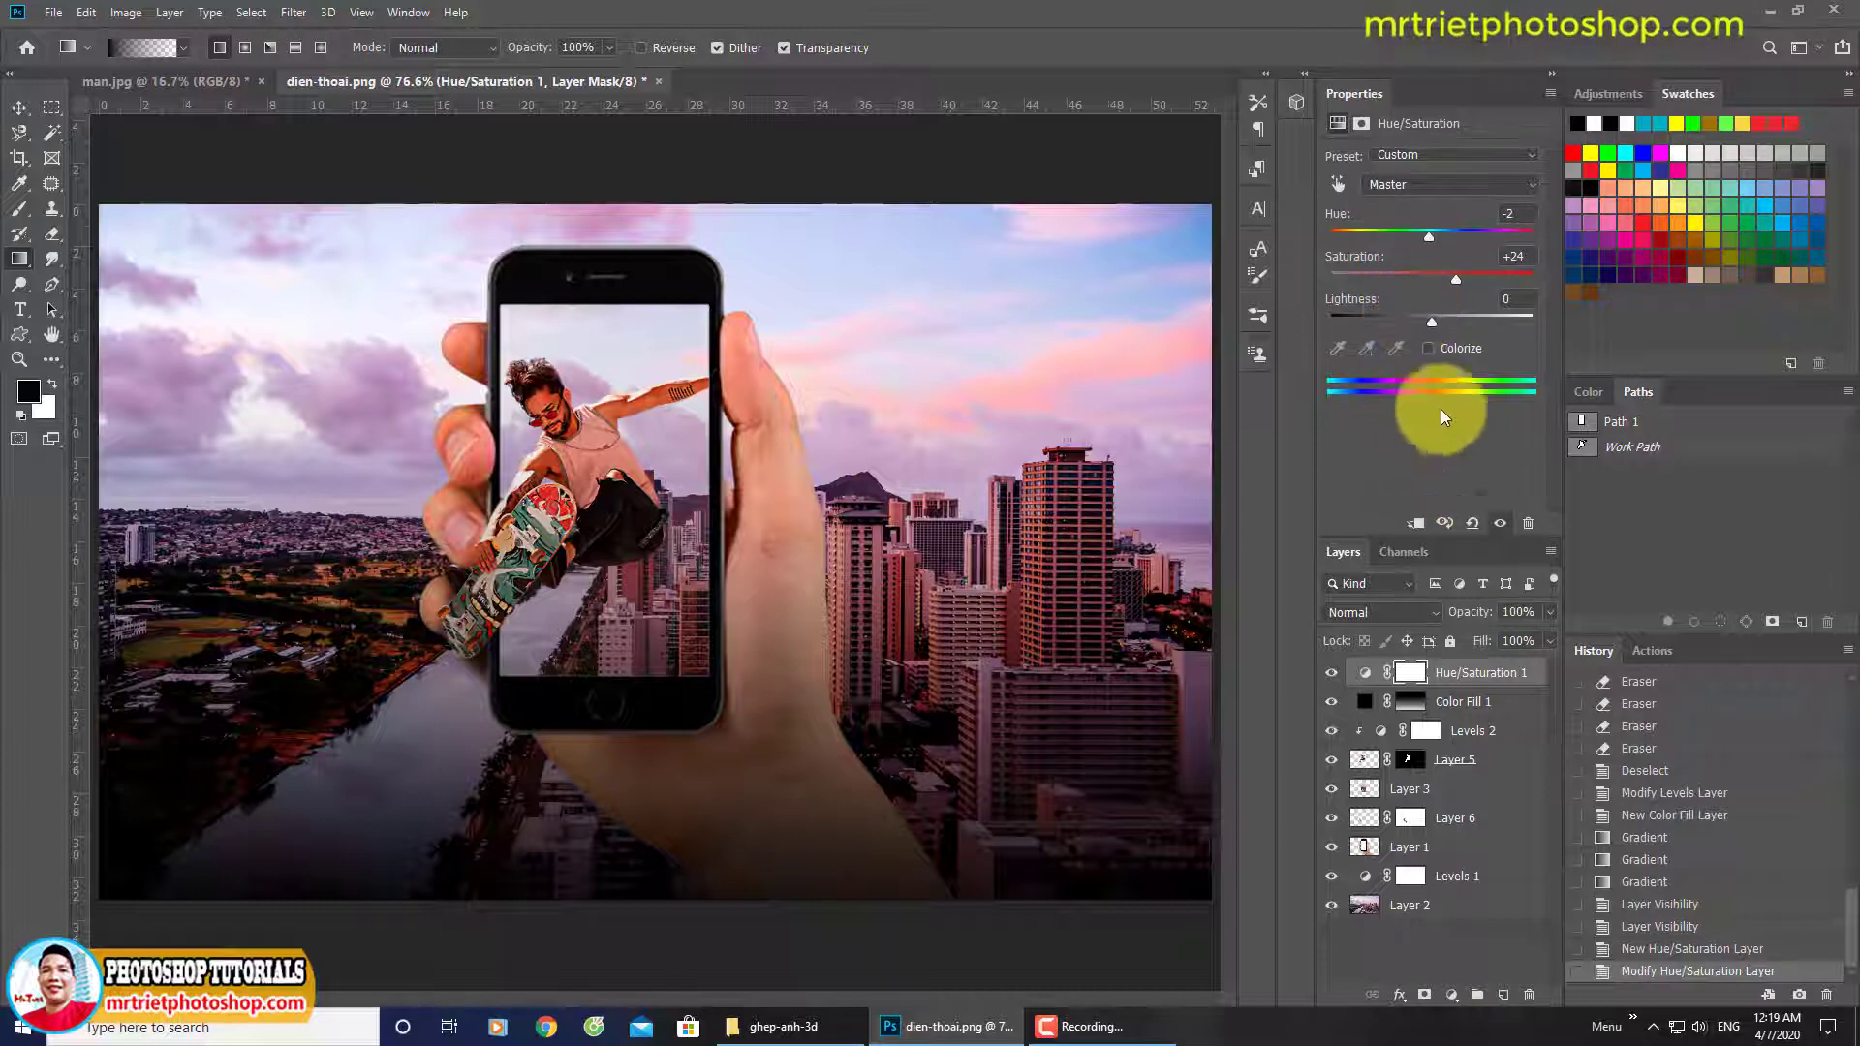
pyautogui.click(1423, 998)
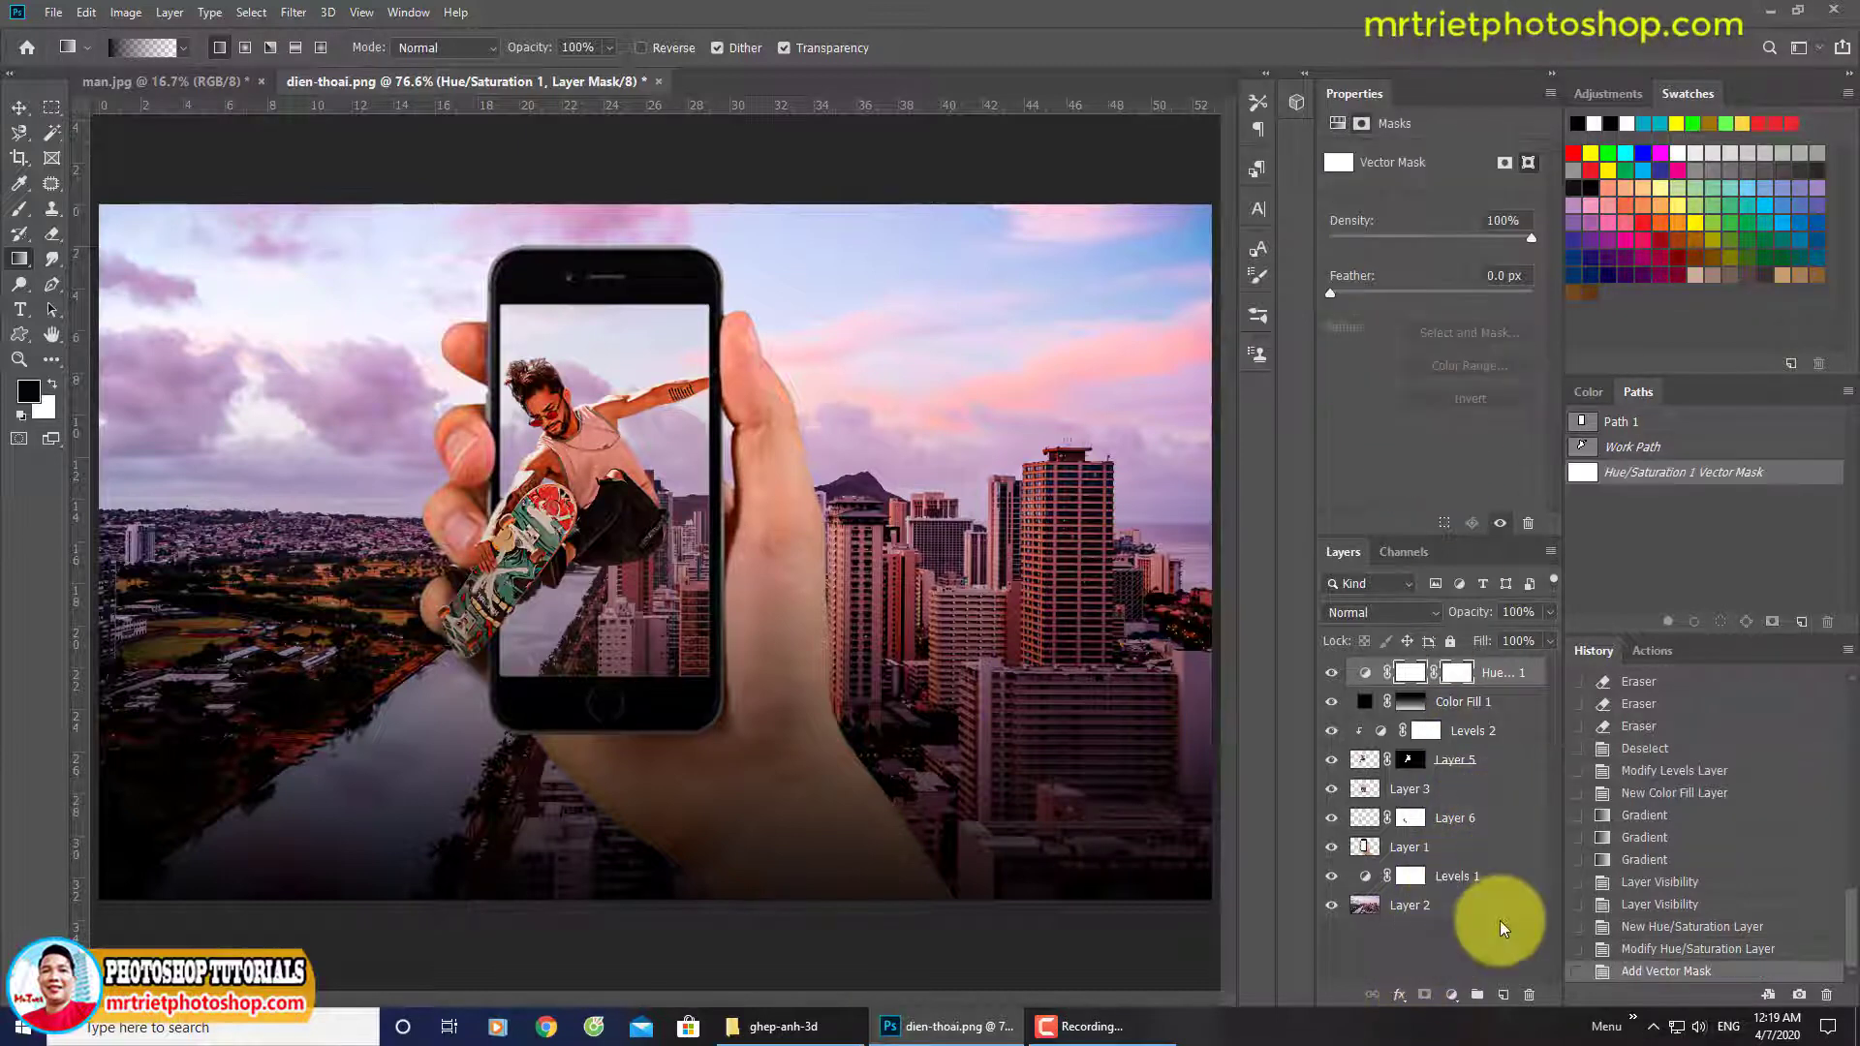
pyautogui.hotkey('ctrl', 'z')
# Add a Selective Color adjustment and set its Reds to Cyan +16, Magenta +2, Yellow -27 and Black -18.
pyautogui.click(1451, 994)
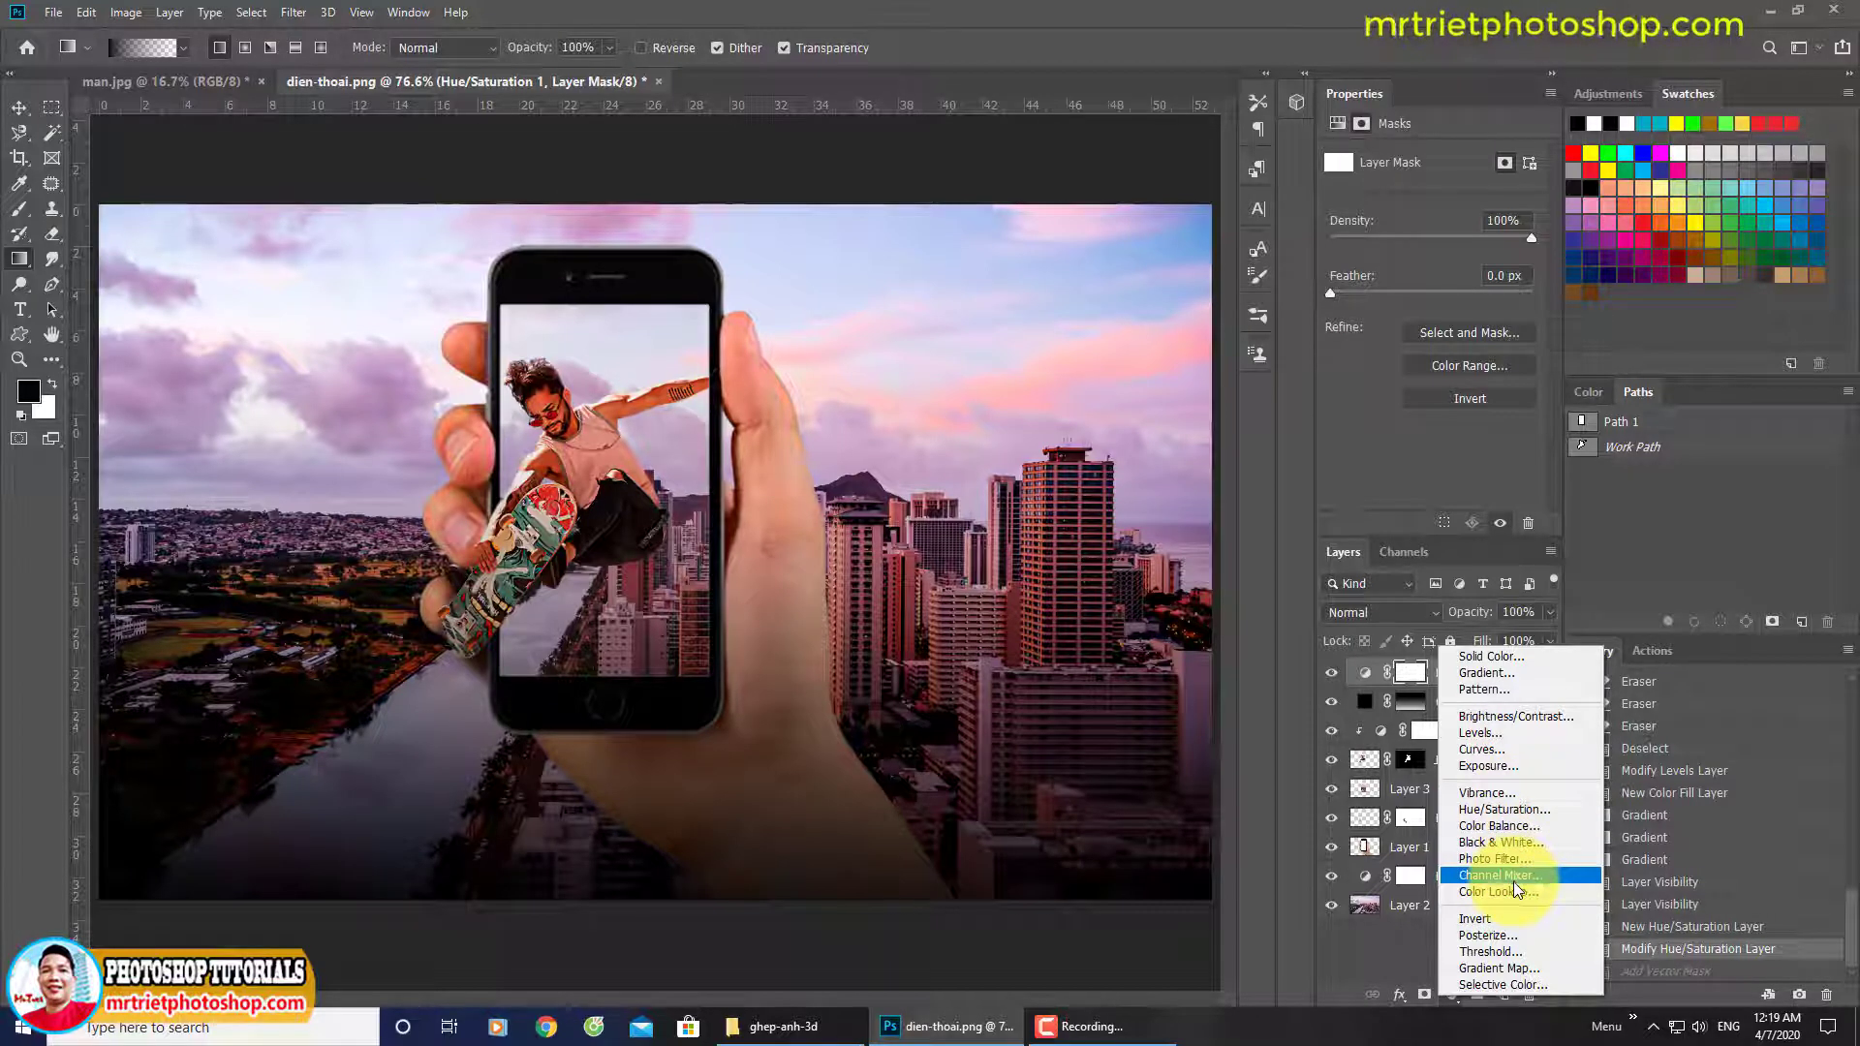
pyautogui.click(1489, 979)
pyautogui.moveTo(1426, 230); pyautogui.dragTo(1409, 308)
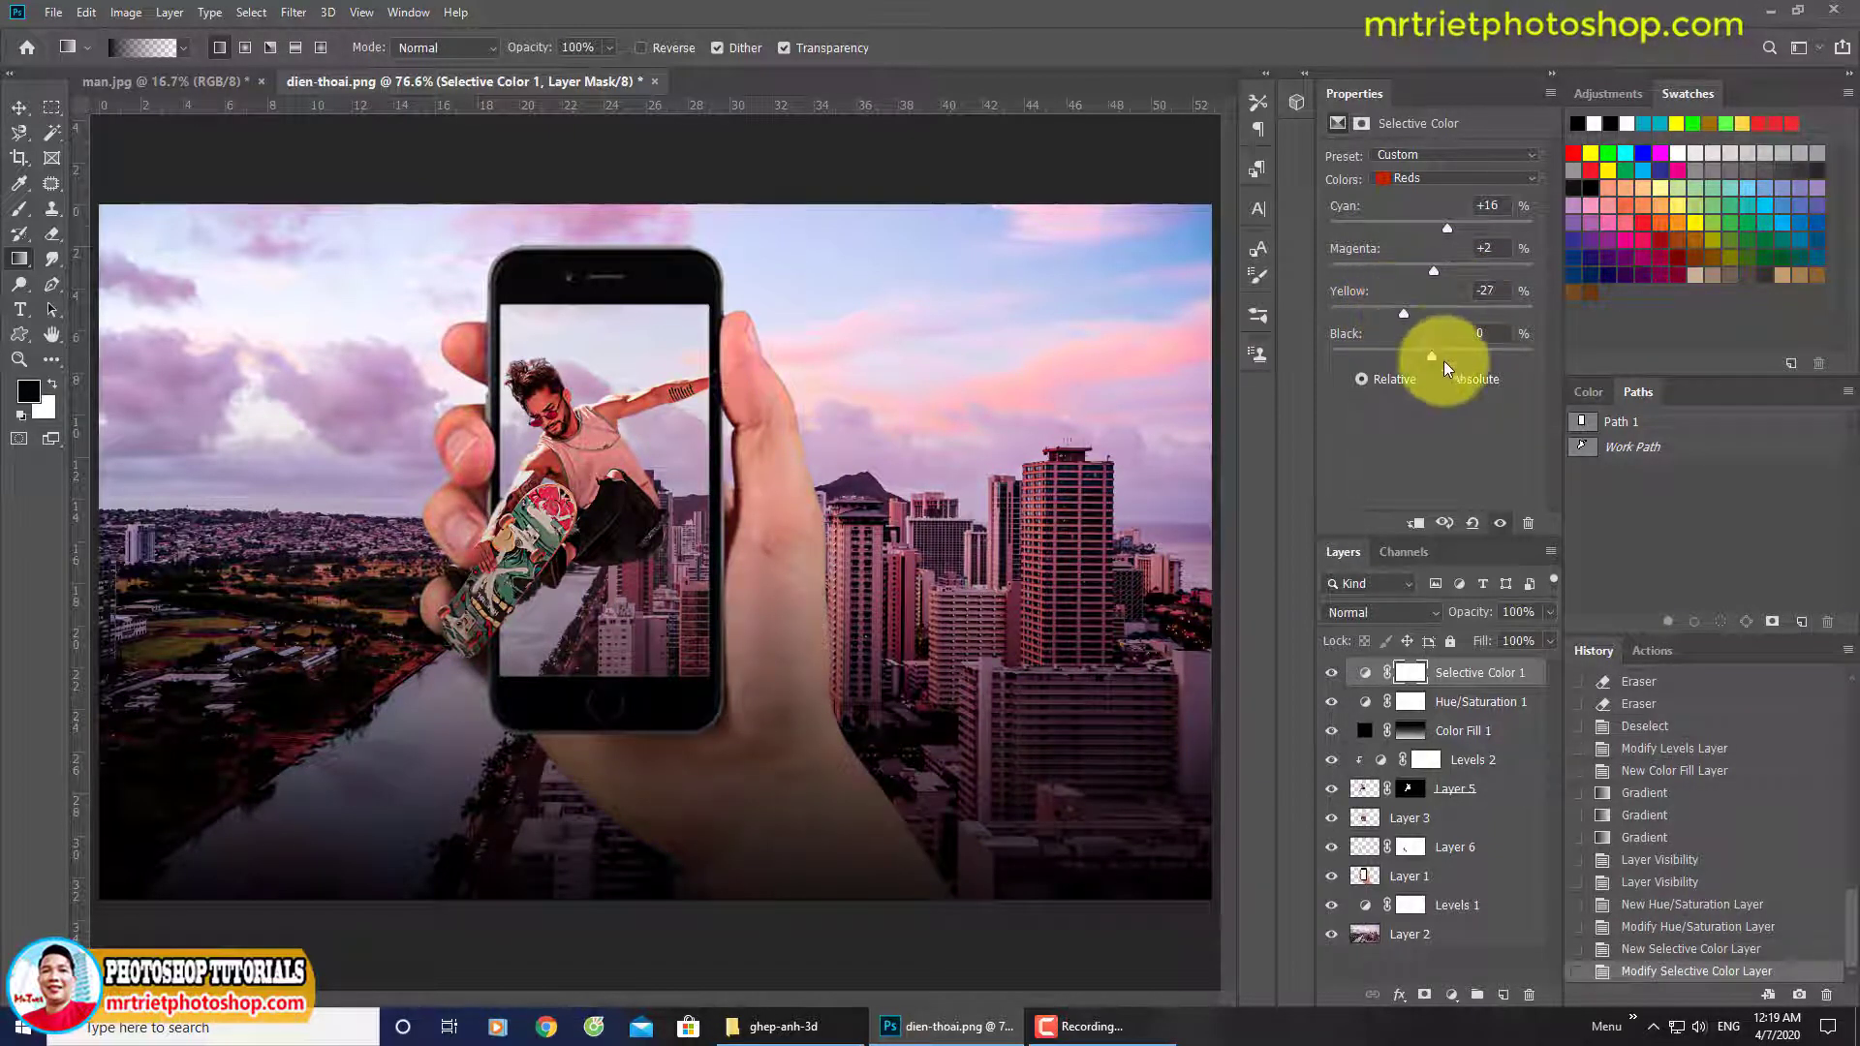
pyautogui.moveTo(1445, 352); pyautogui.dragTo(1413, 349)
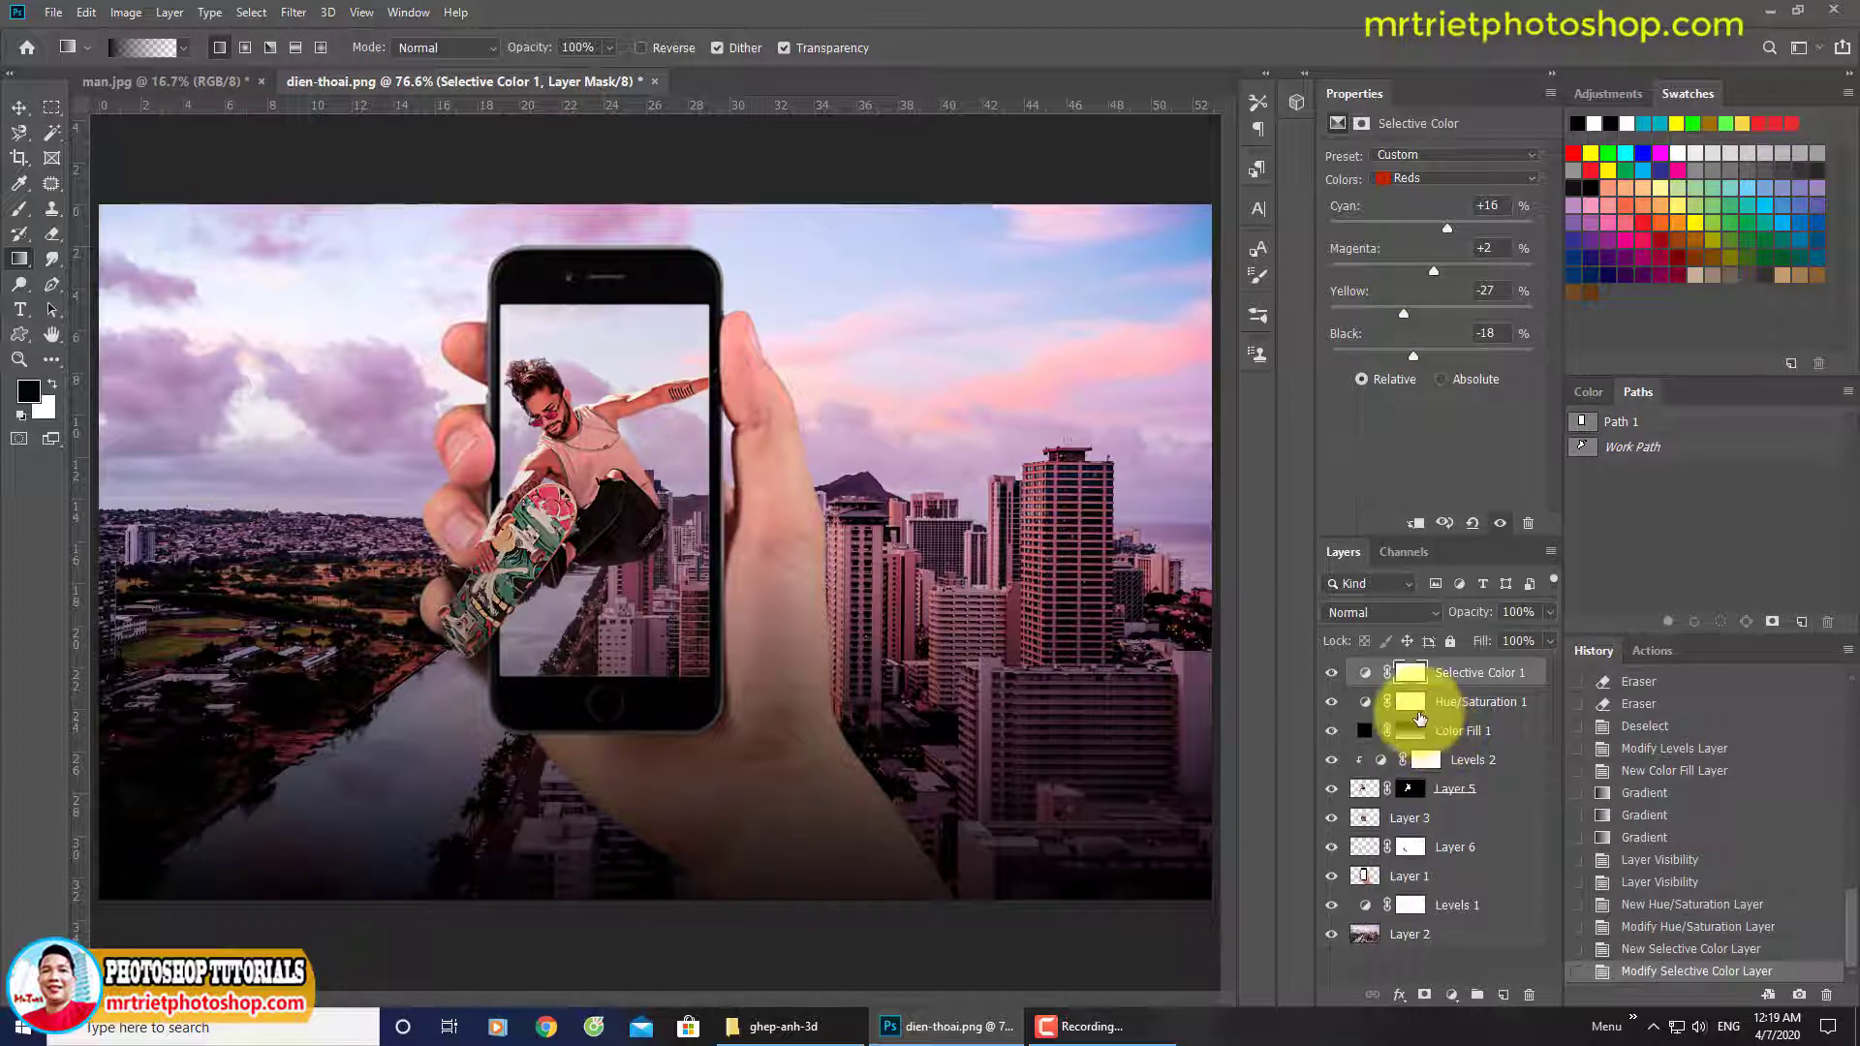
# Add a Levels adjustment on top with an RGB midtone of 1.02 and white input of 247.
pyautogui.click(1450, 995)
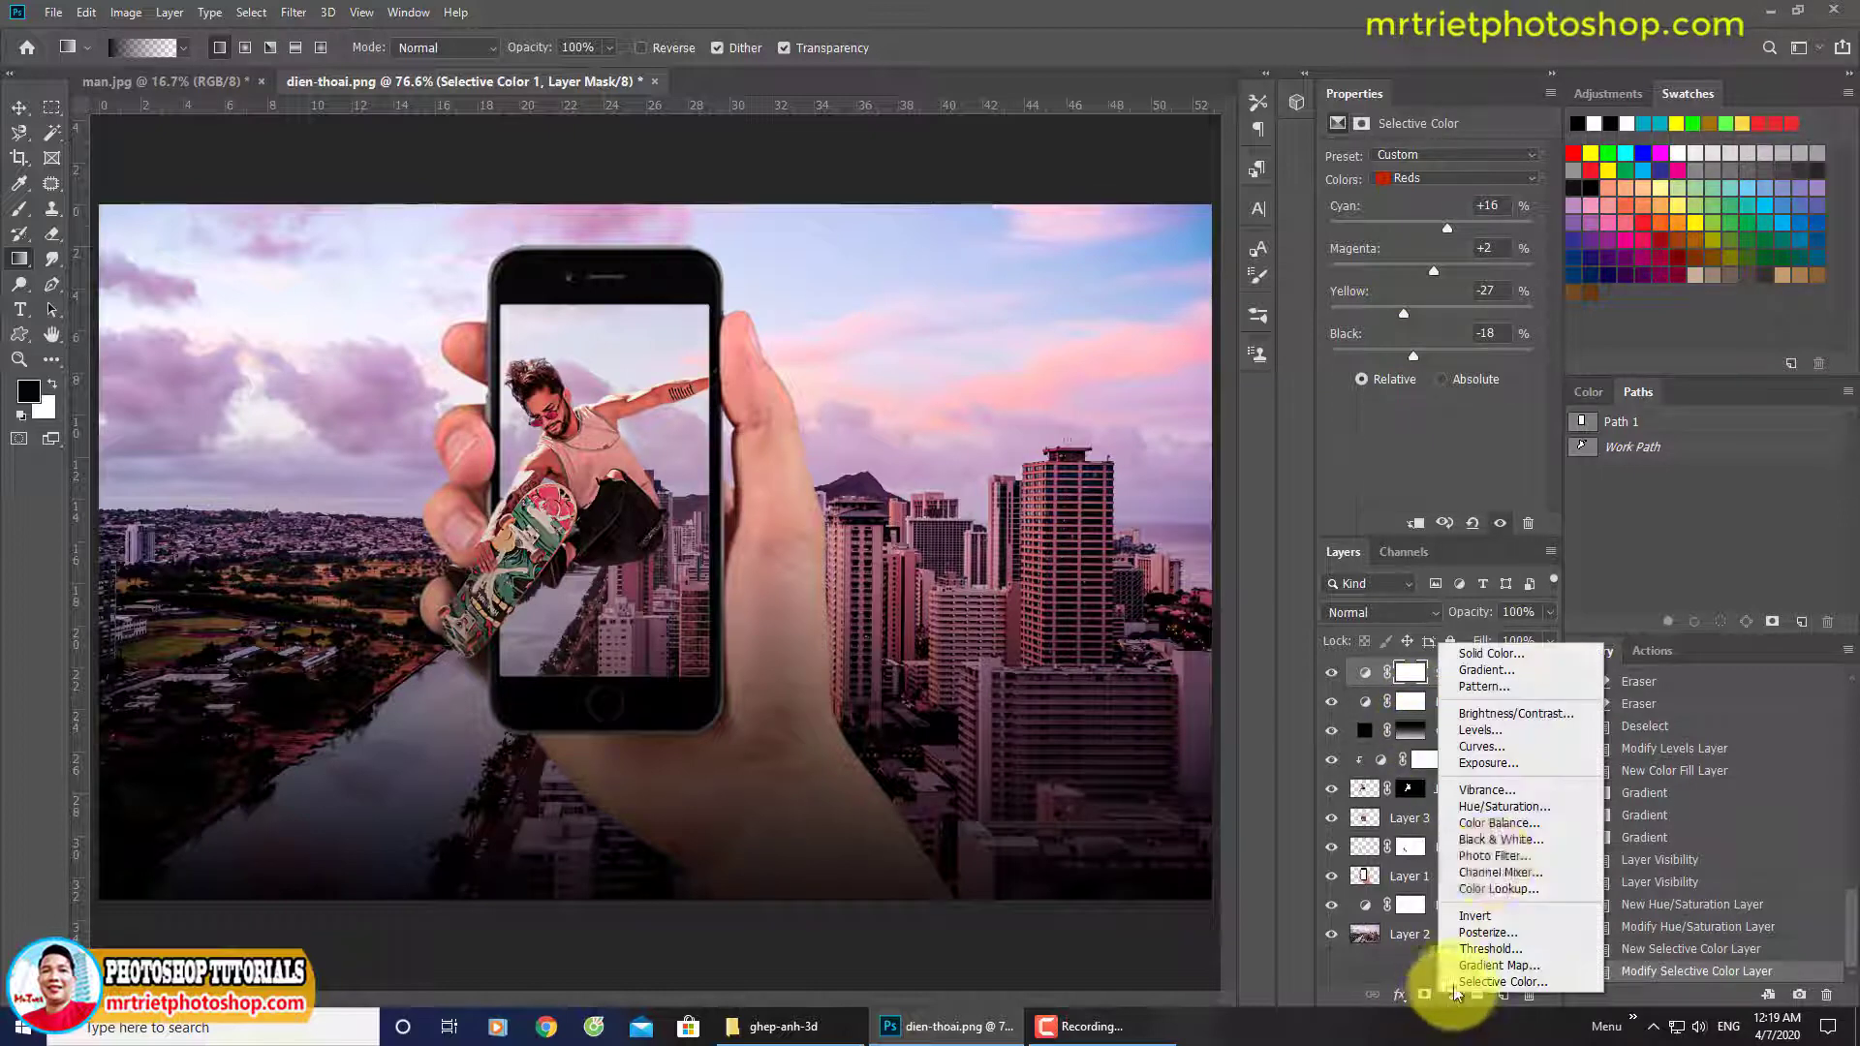
pyautogui.click(1485, 728)
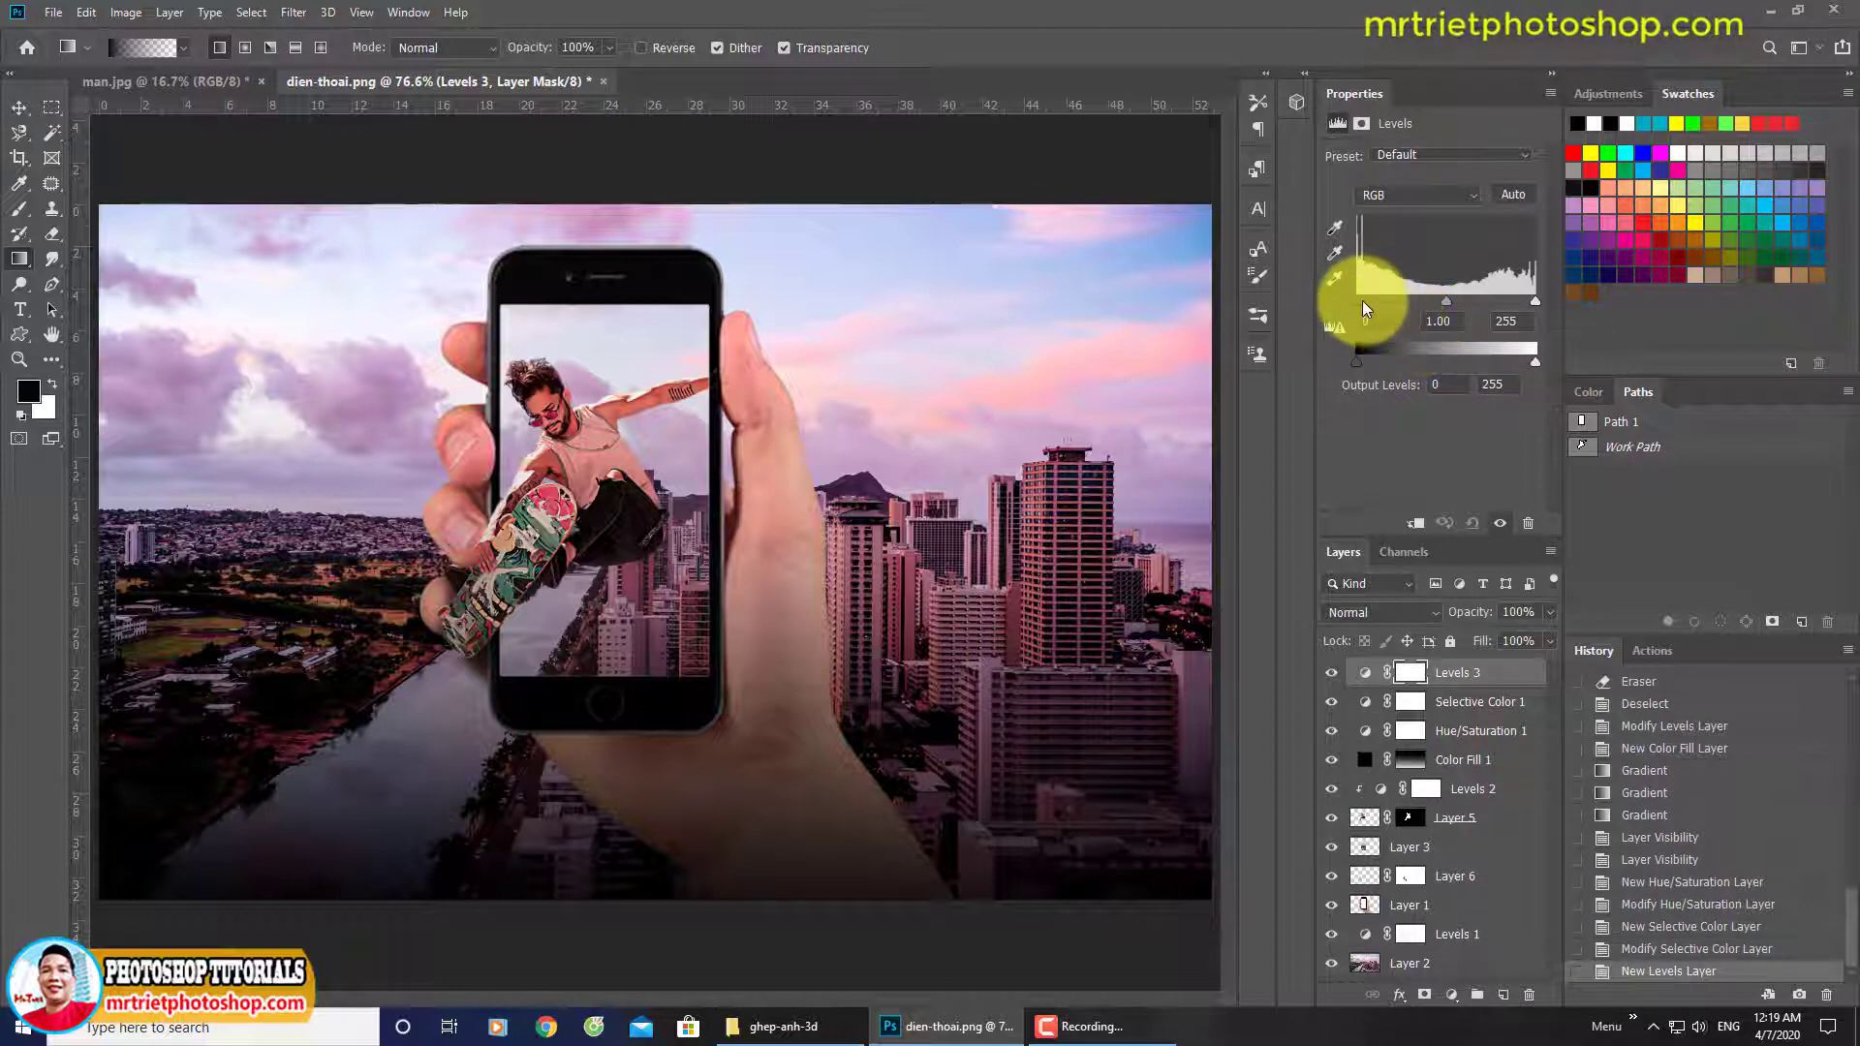
pyautogui.moveTo(1361, 301); pyautogui.dragTo(1369, 308)
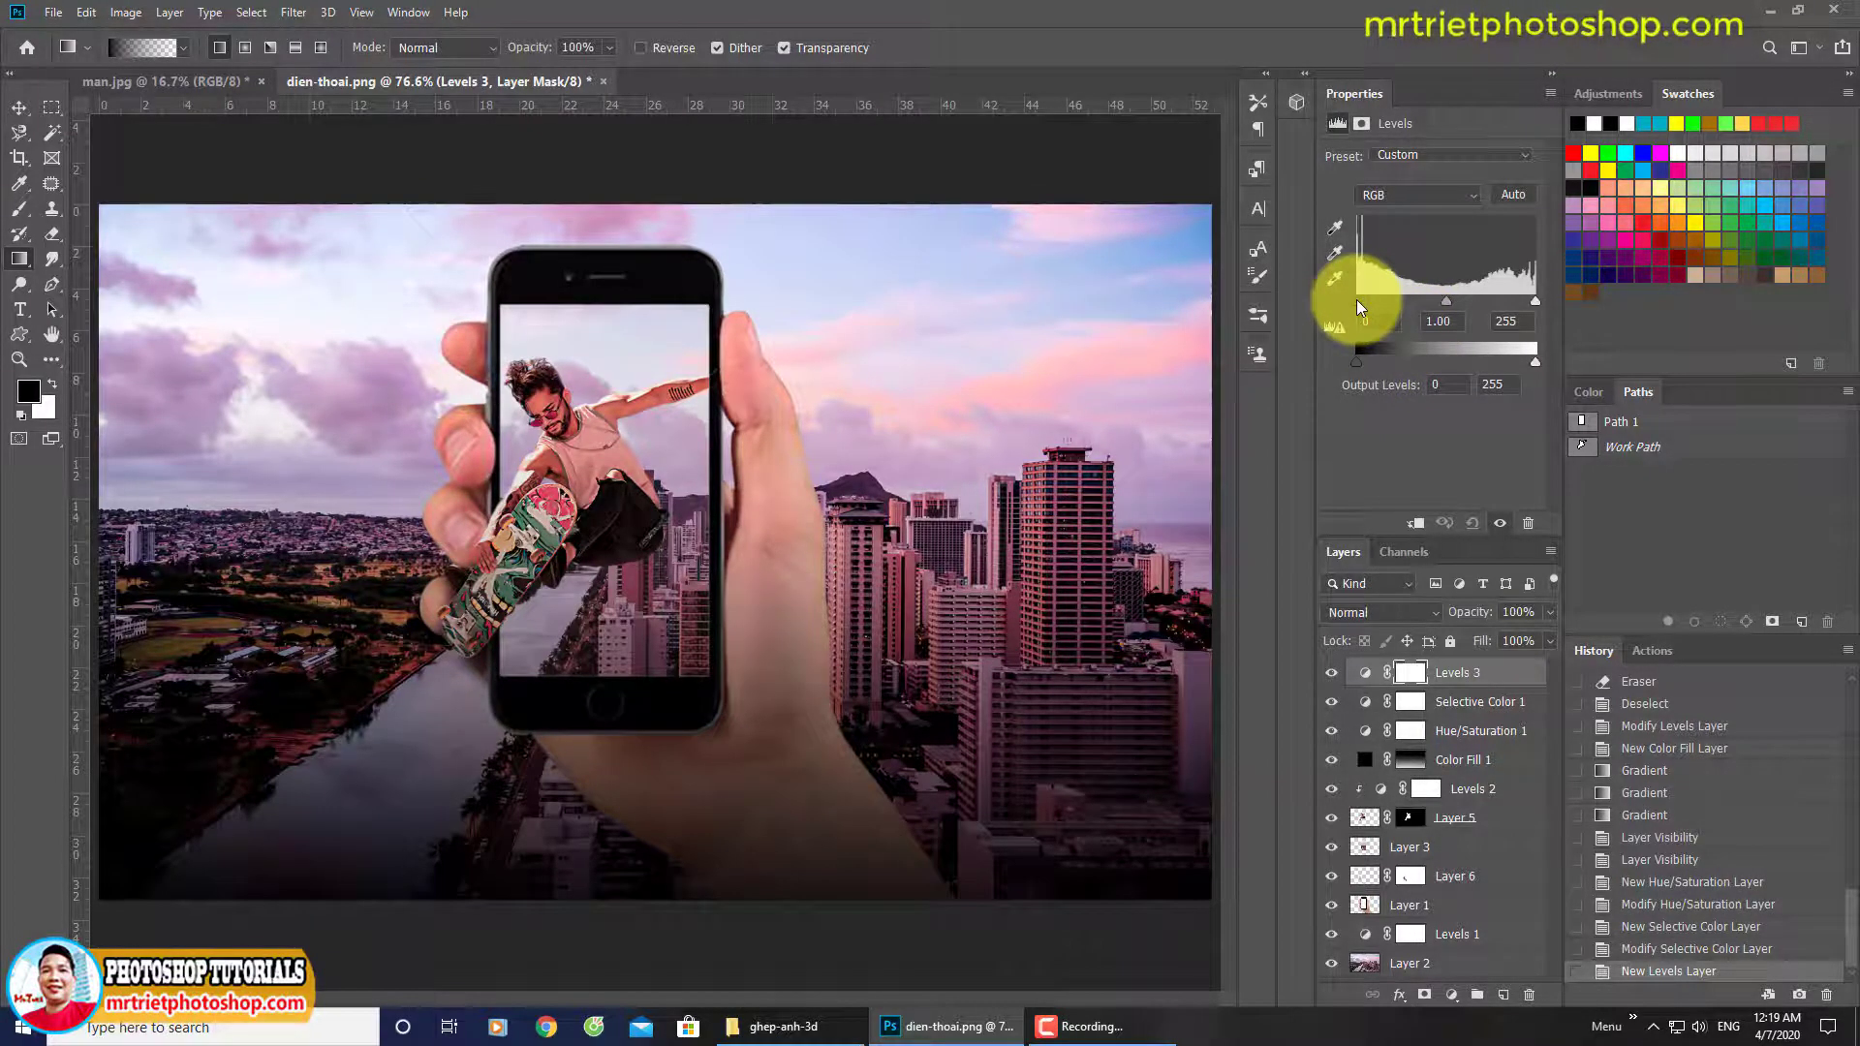
pyautogui.click(1356, 301)
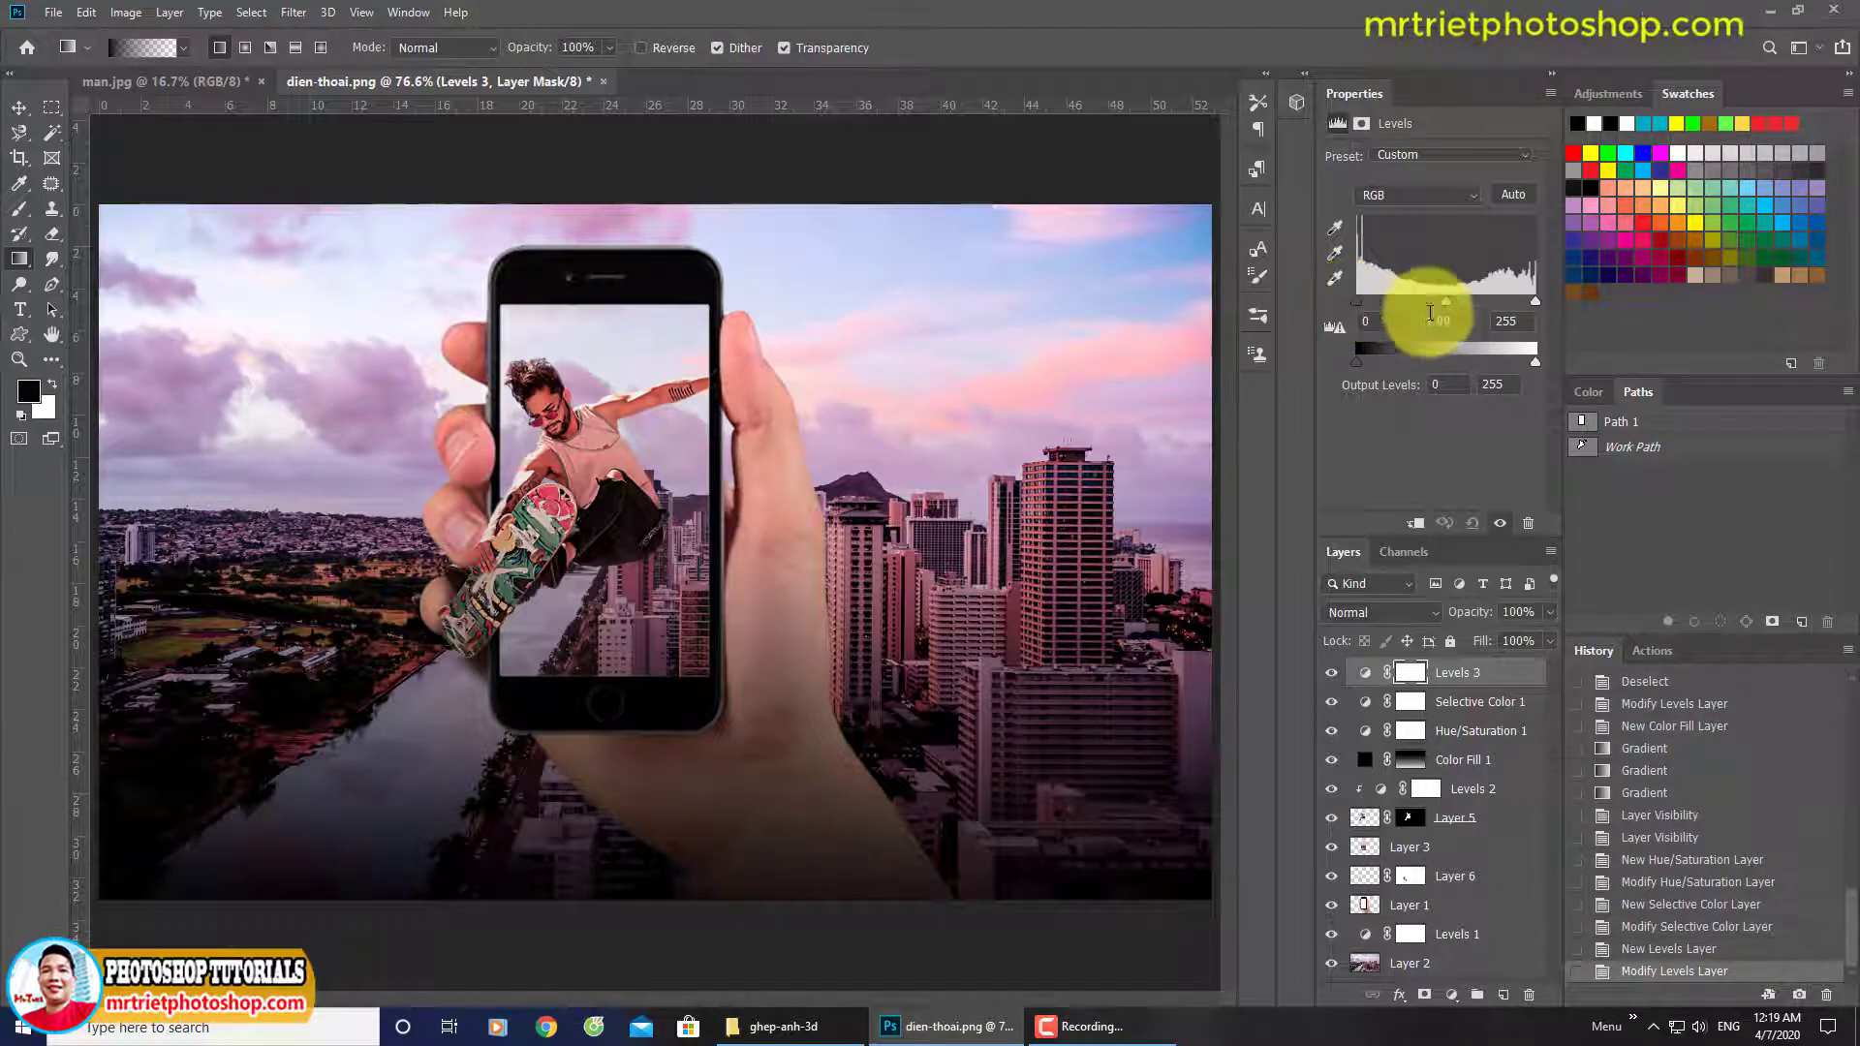
pyautogui.moveTo(1532, 304); pyautogui.dragTo(1441, 302)
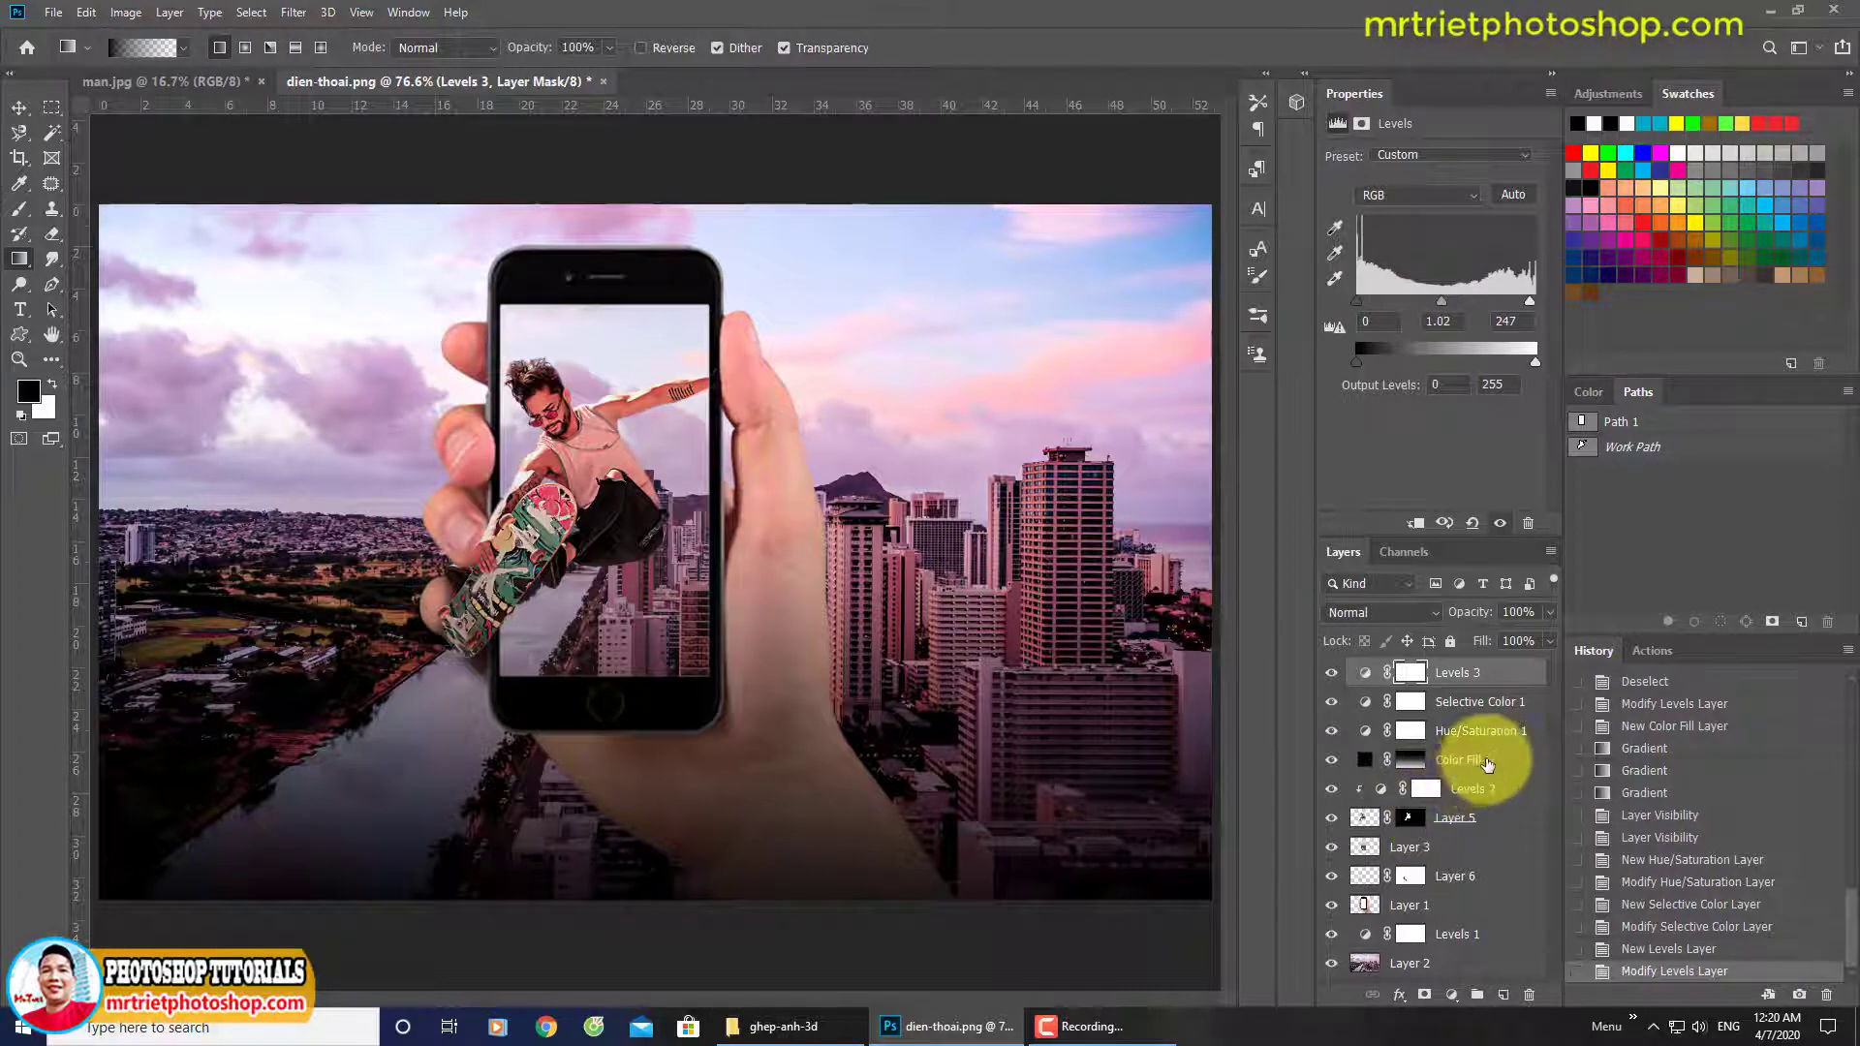
# Fade Layer 6's shadow below the skateboard by painting black on its mask with a 70-pixel brush at 30% opacity.
pyautogui.click(1410, 875)
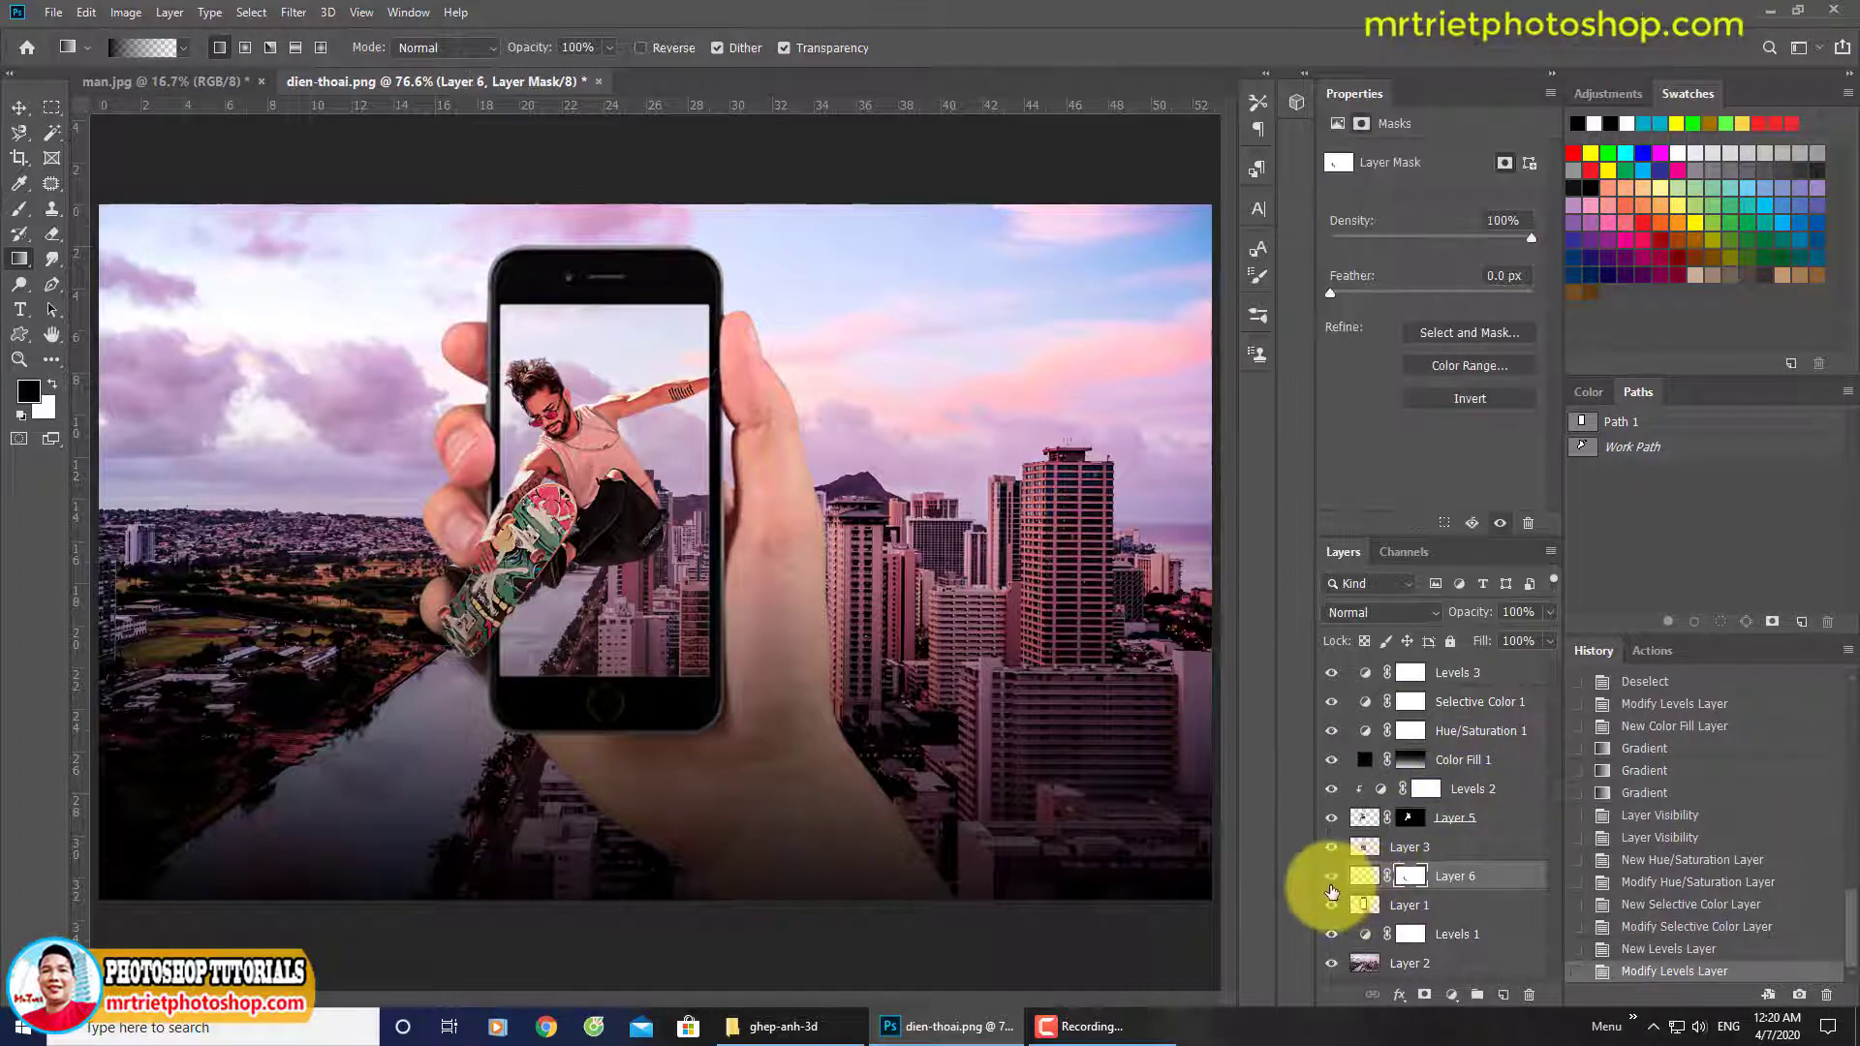
pyautogui.click(1330, 884)
pyautogui.click(1330, 881)
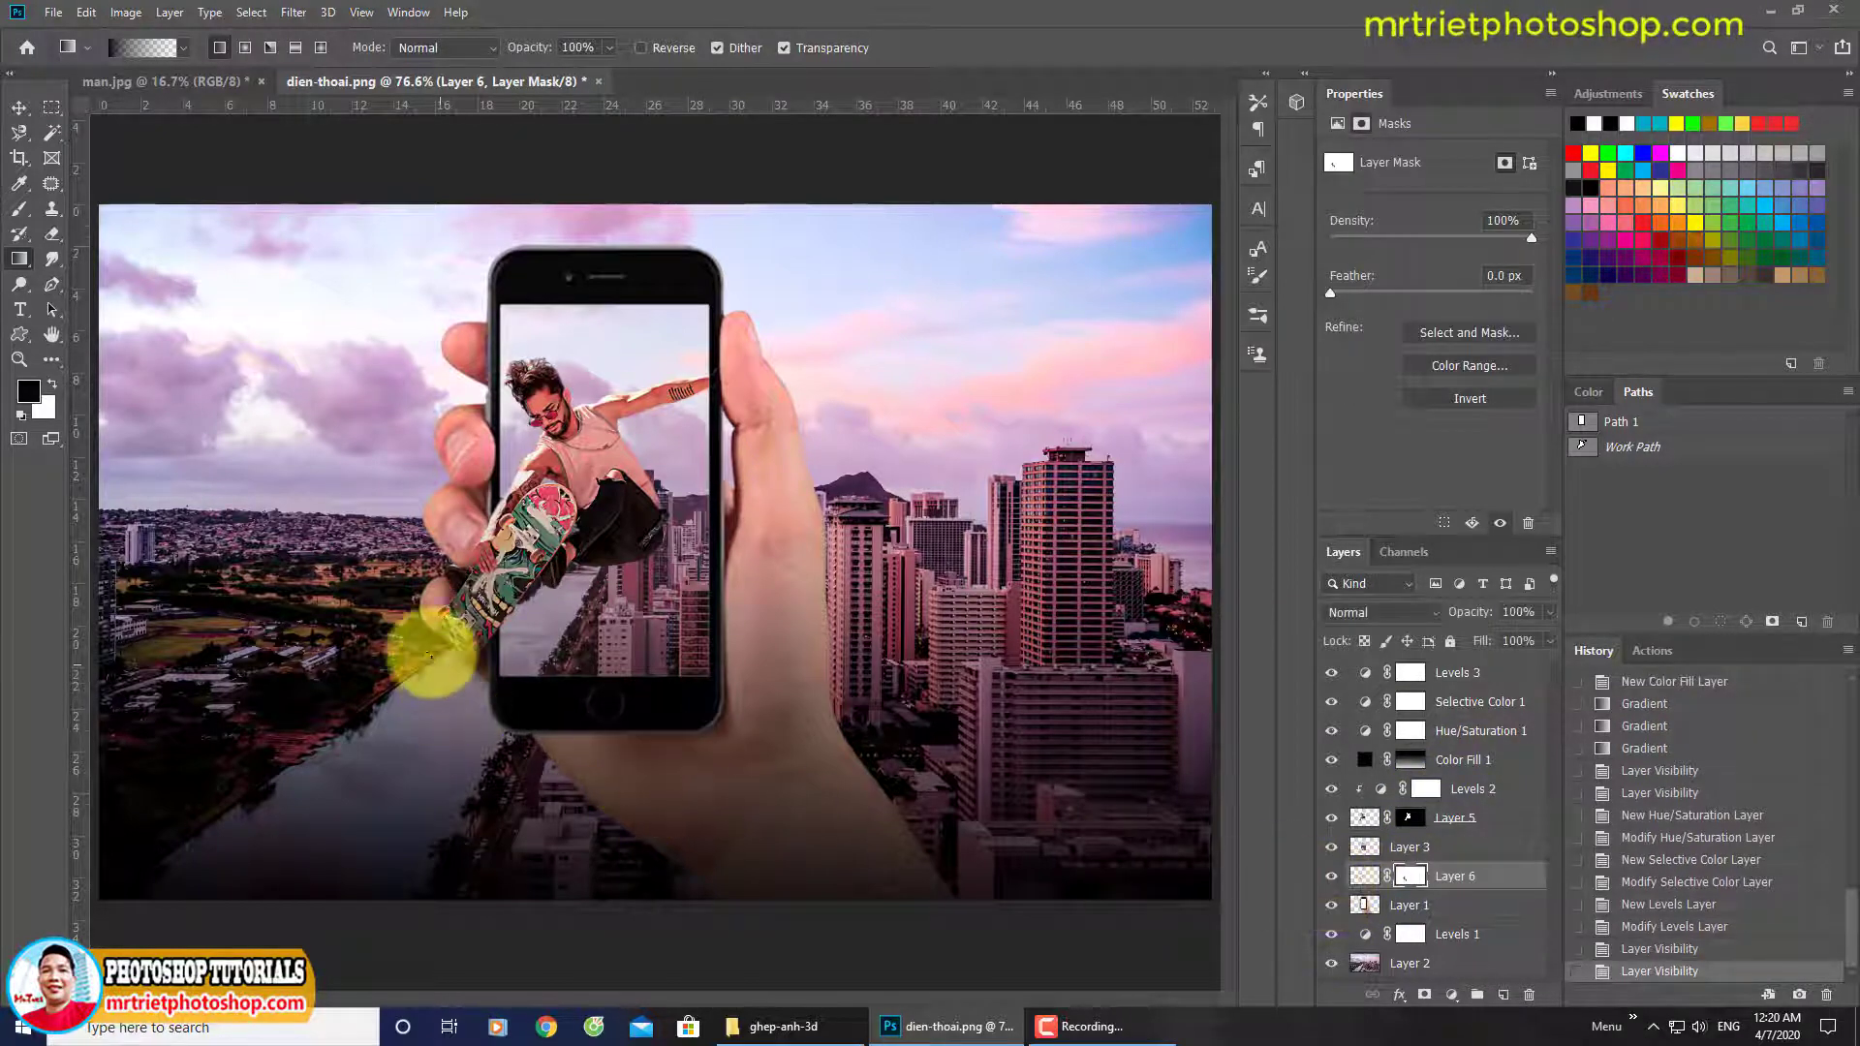
pyautogui.click(18, 213)
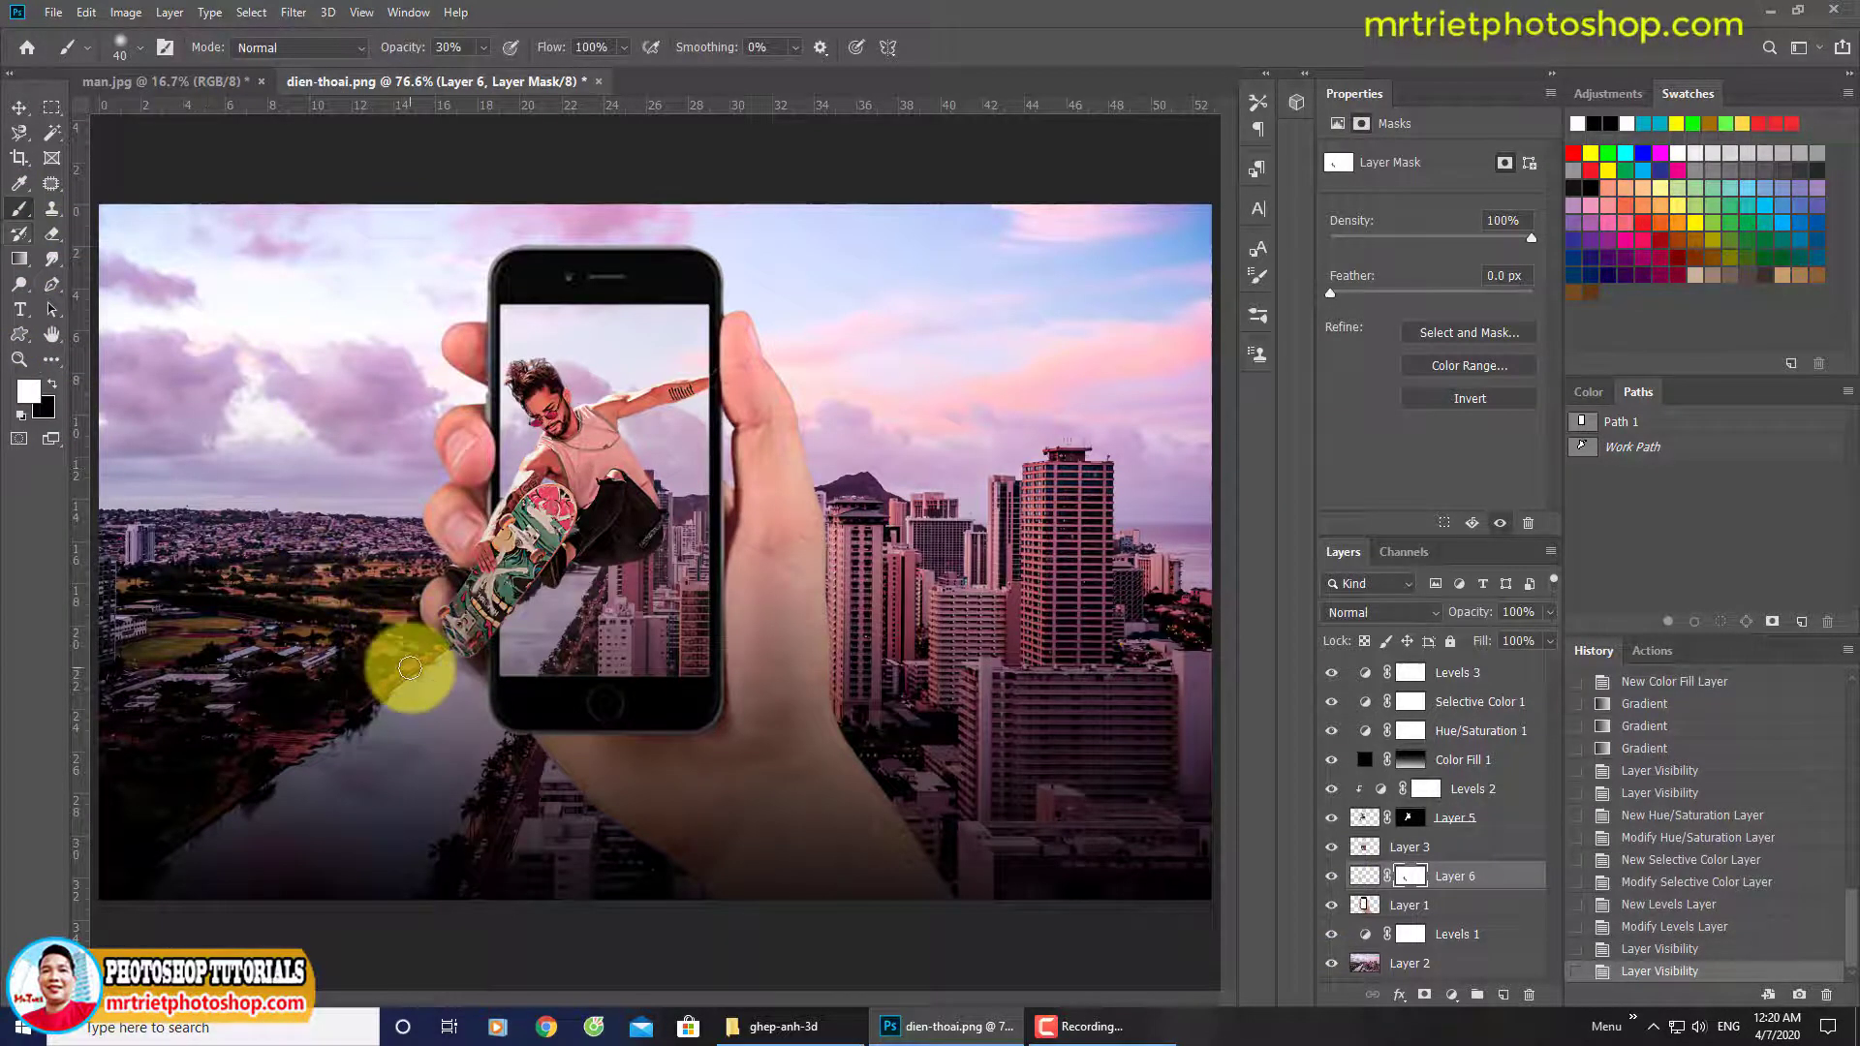
pyautogui.press(']')
pyautogui.press(']')
pyautogui.press(']')
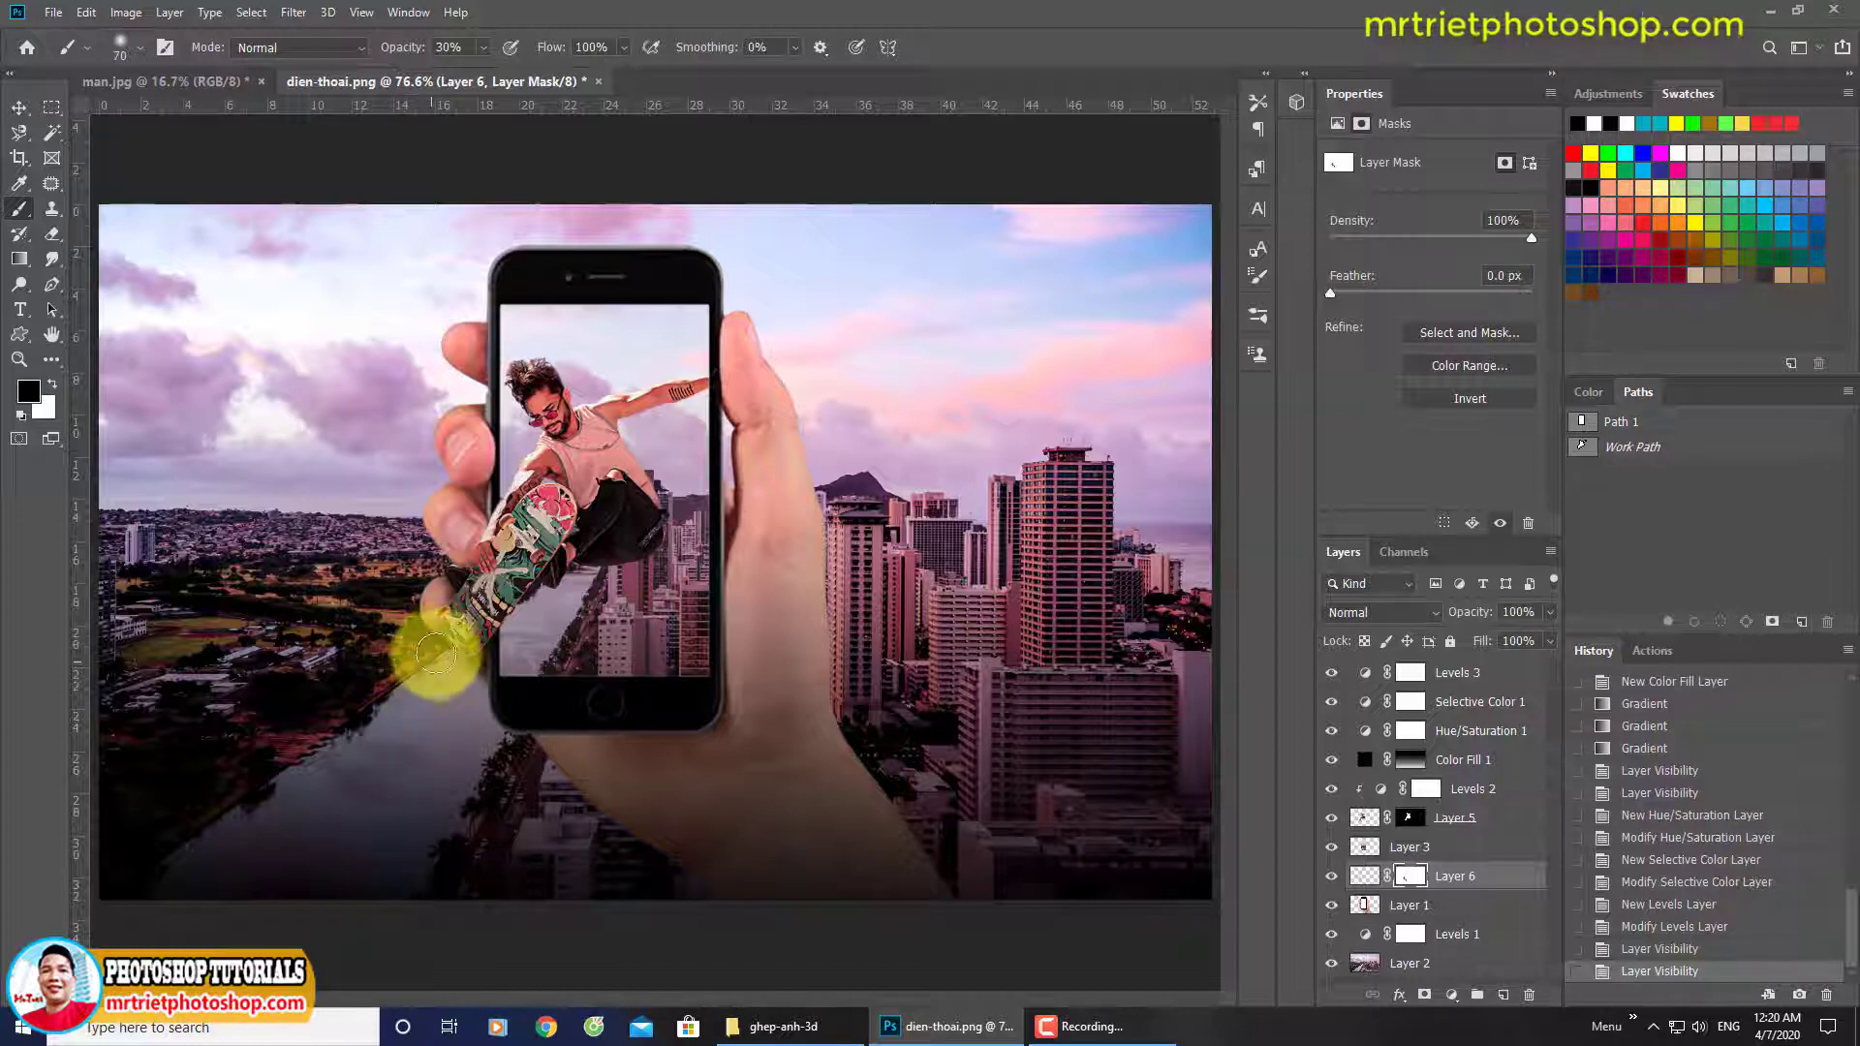
pyautogui.click(439, 681)
pyautogui.click(445, 672)
pyautogui.click(450, 683)
pyautogui.click(456, 693)
pyautogui.click(468, 697)
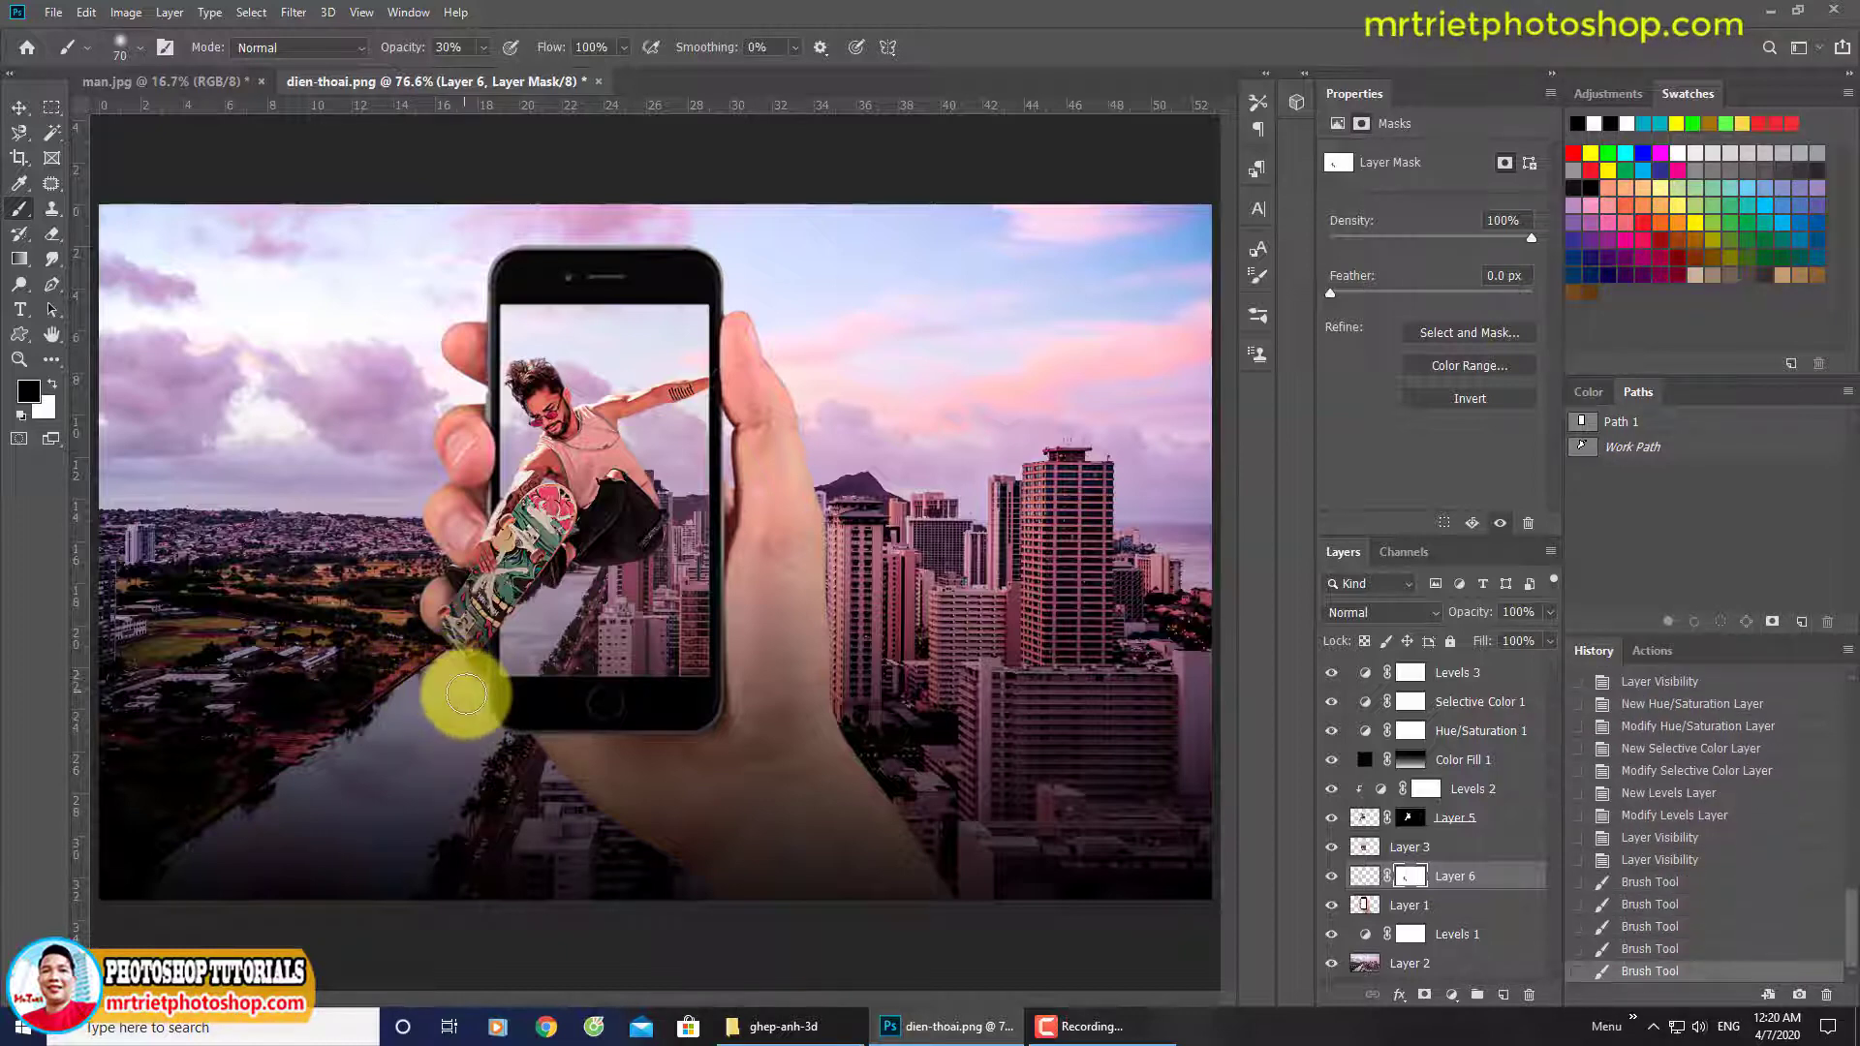
pyautogui.click(474, 717)
pyautogui.click(480, 734)
pyautogui.click(502, 685)
# Soften the remaining shadow around the phone's lower-left corner on Layer 6's mask with a 90-pixel black brush.
pyautogui.press(']')
pyautogui.press(']')
pyautogui.click(477, 759)
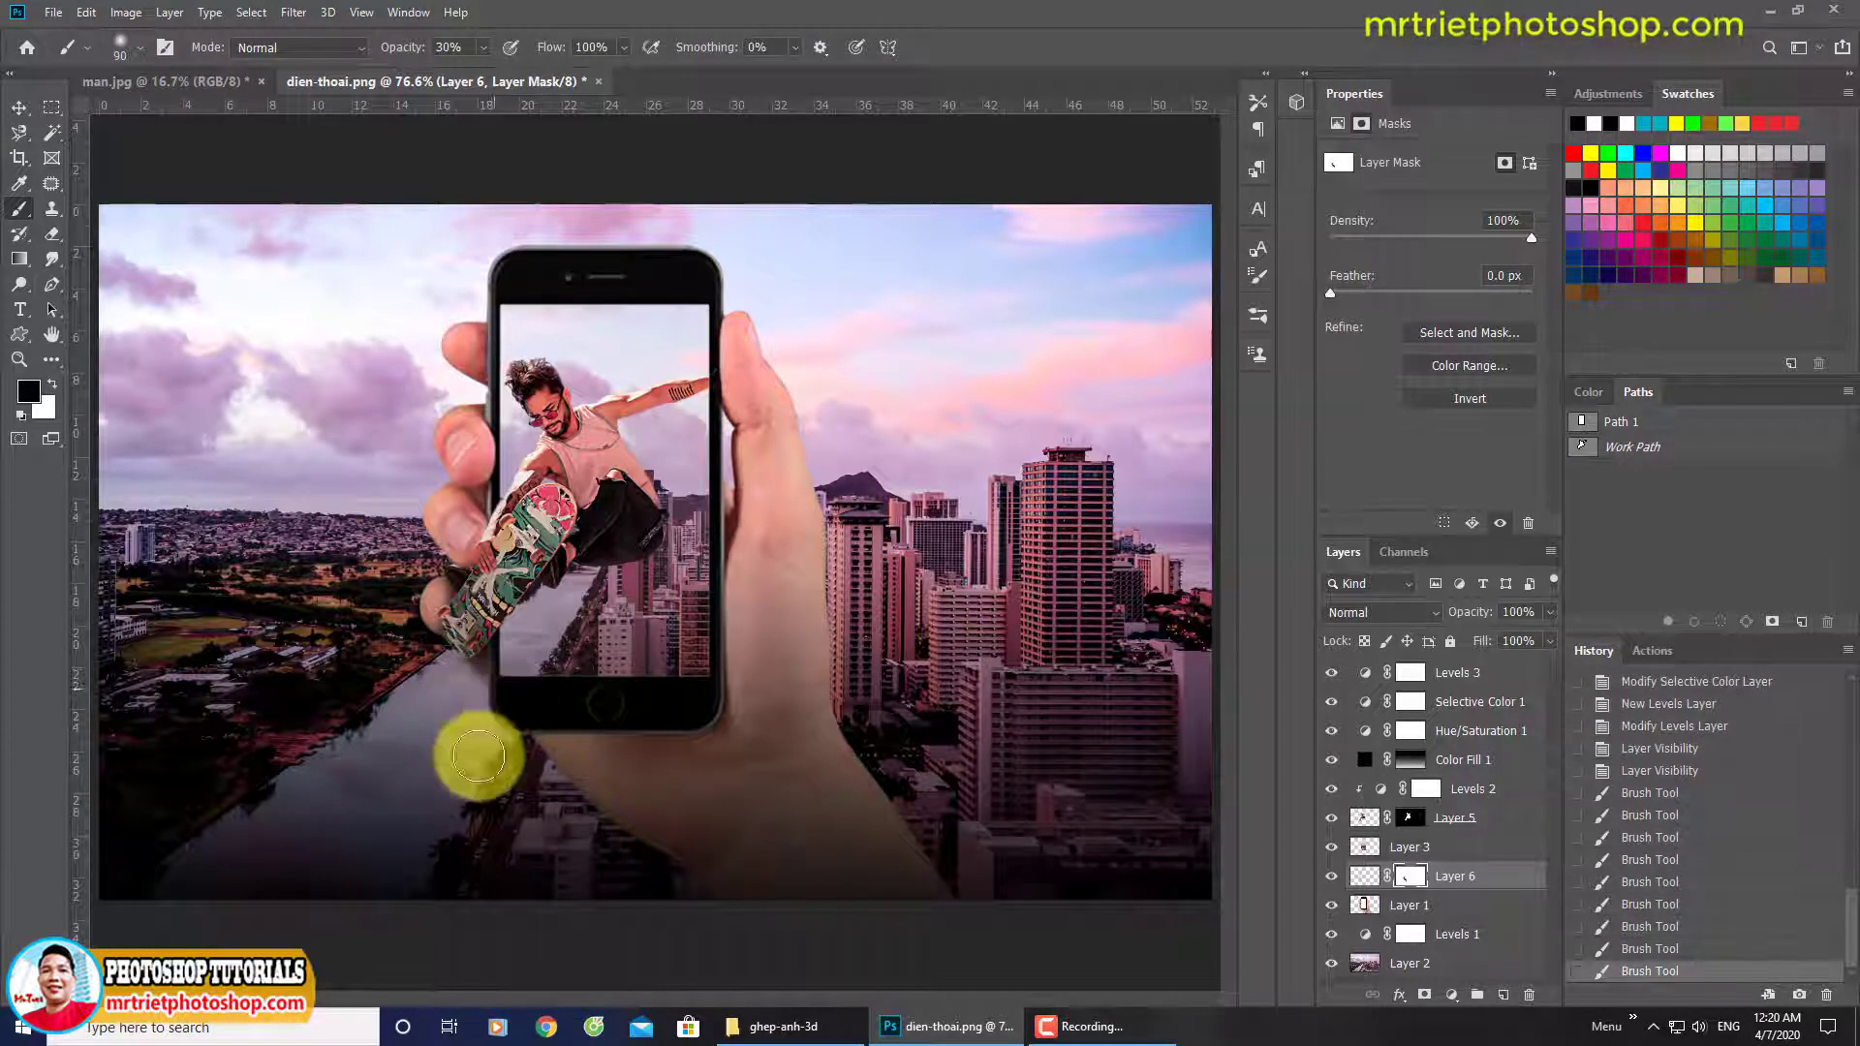
pyautogui.click(475, 699)
pyautogui.click(491, 664)
pyautogui.click(490, 664)
# Restore some of Layer 6's shadow by painting white on its mask at the phone's lower-left corner, and reset the brush colour to black.
pyautogui.press('x')
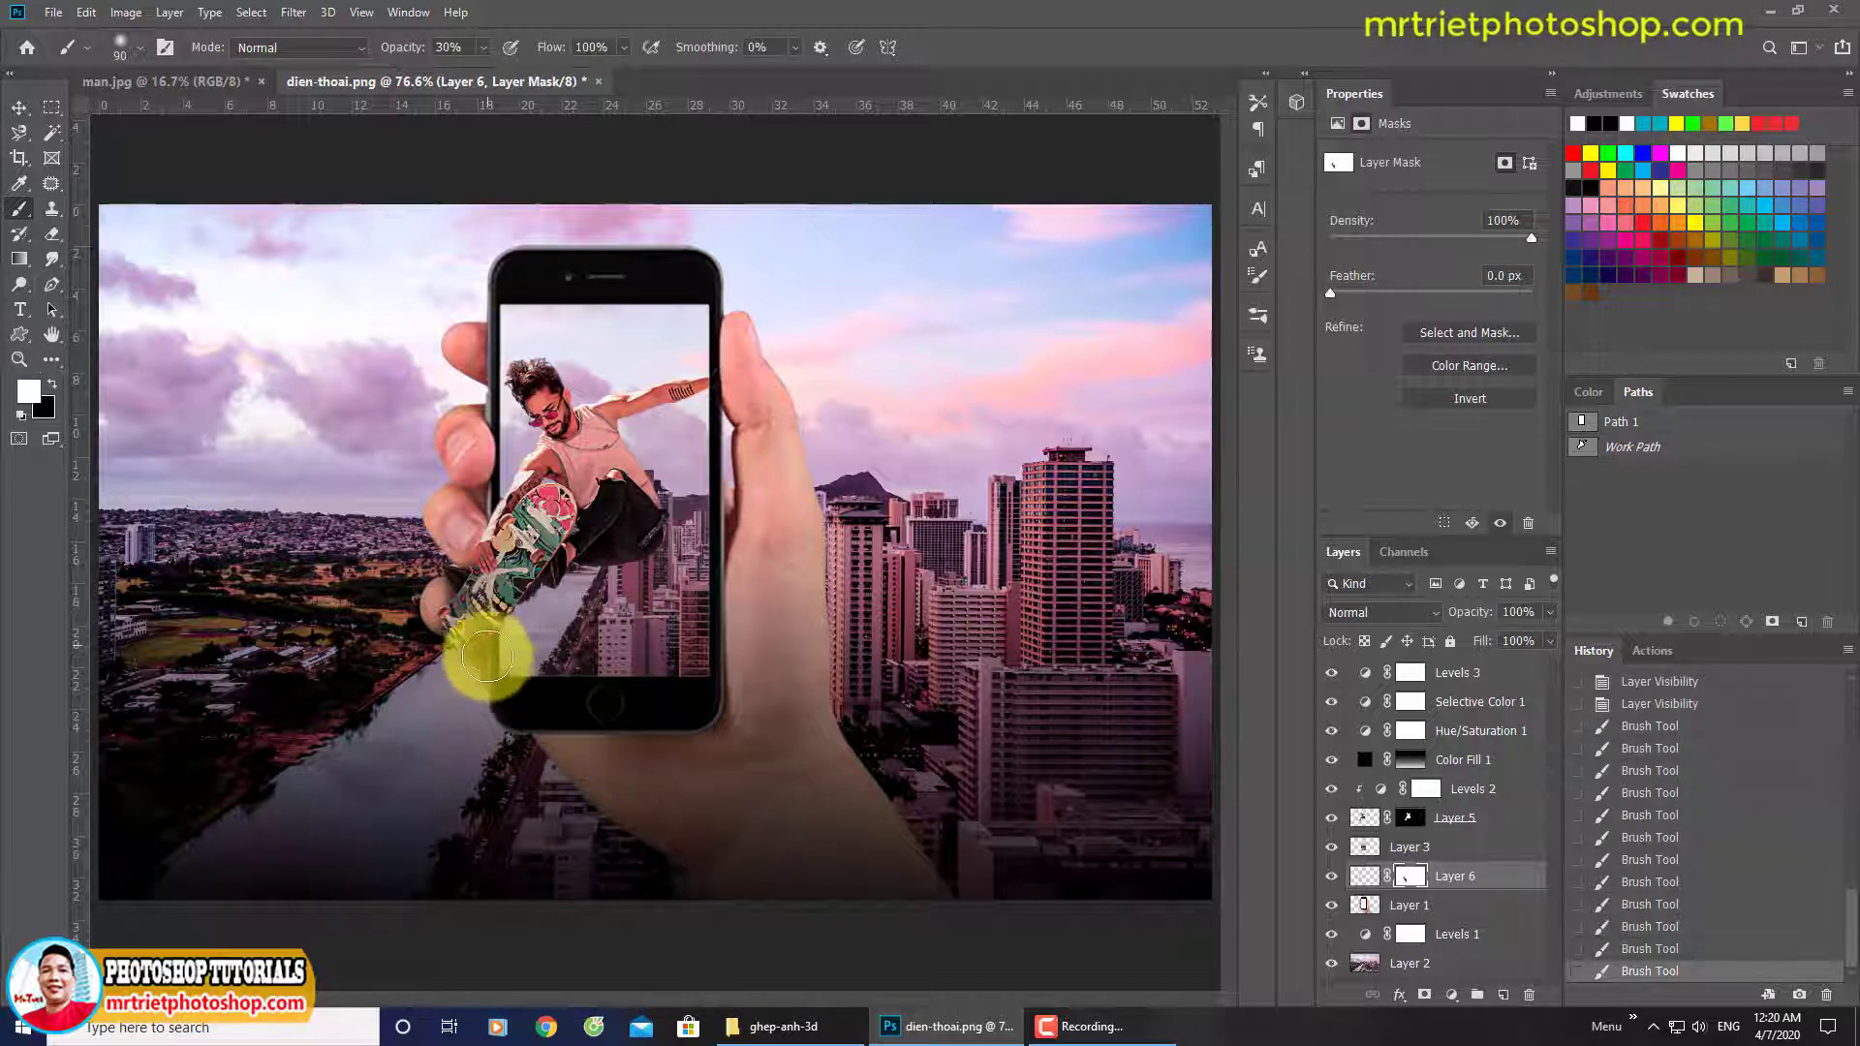
pyautogui.click(487, 687)
pyautogui.click(485, 689)
pyautogui.scroll(2, 495, 712)
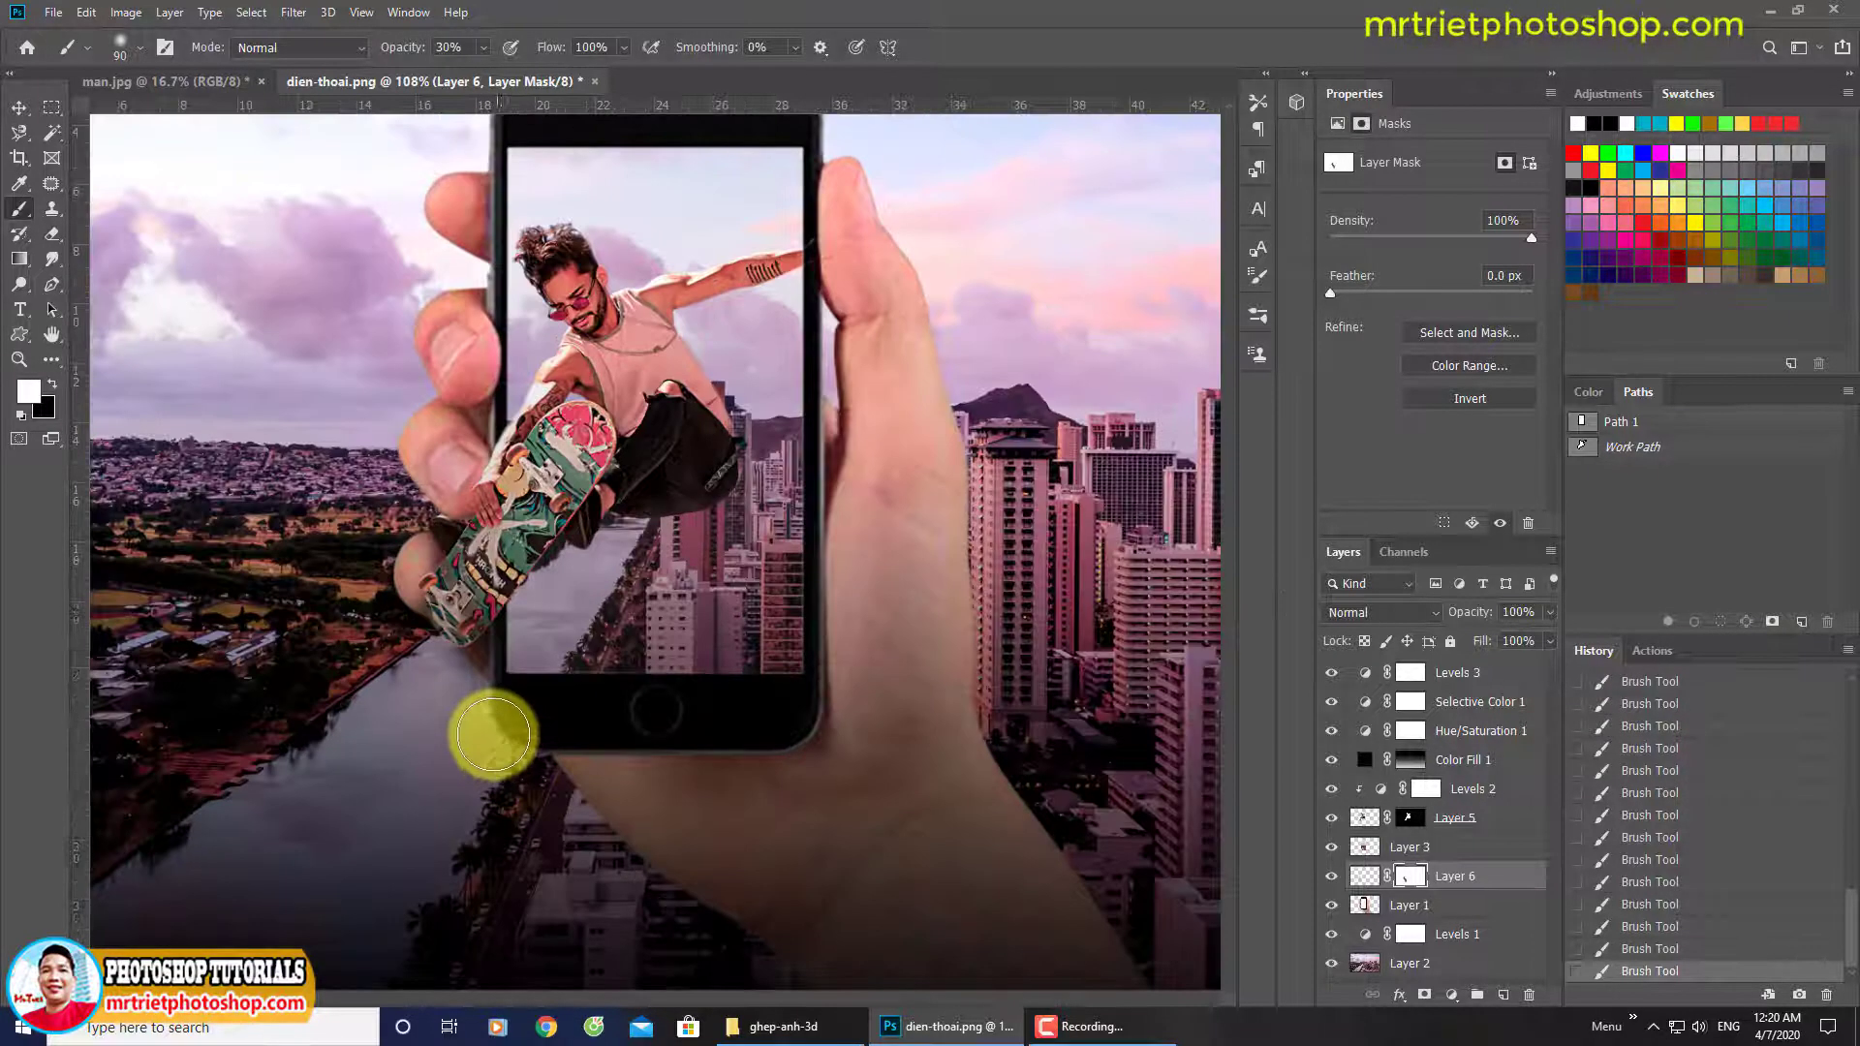
pyautogui.press('x')
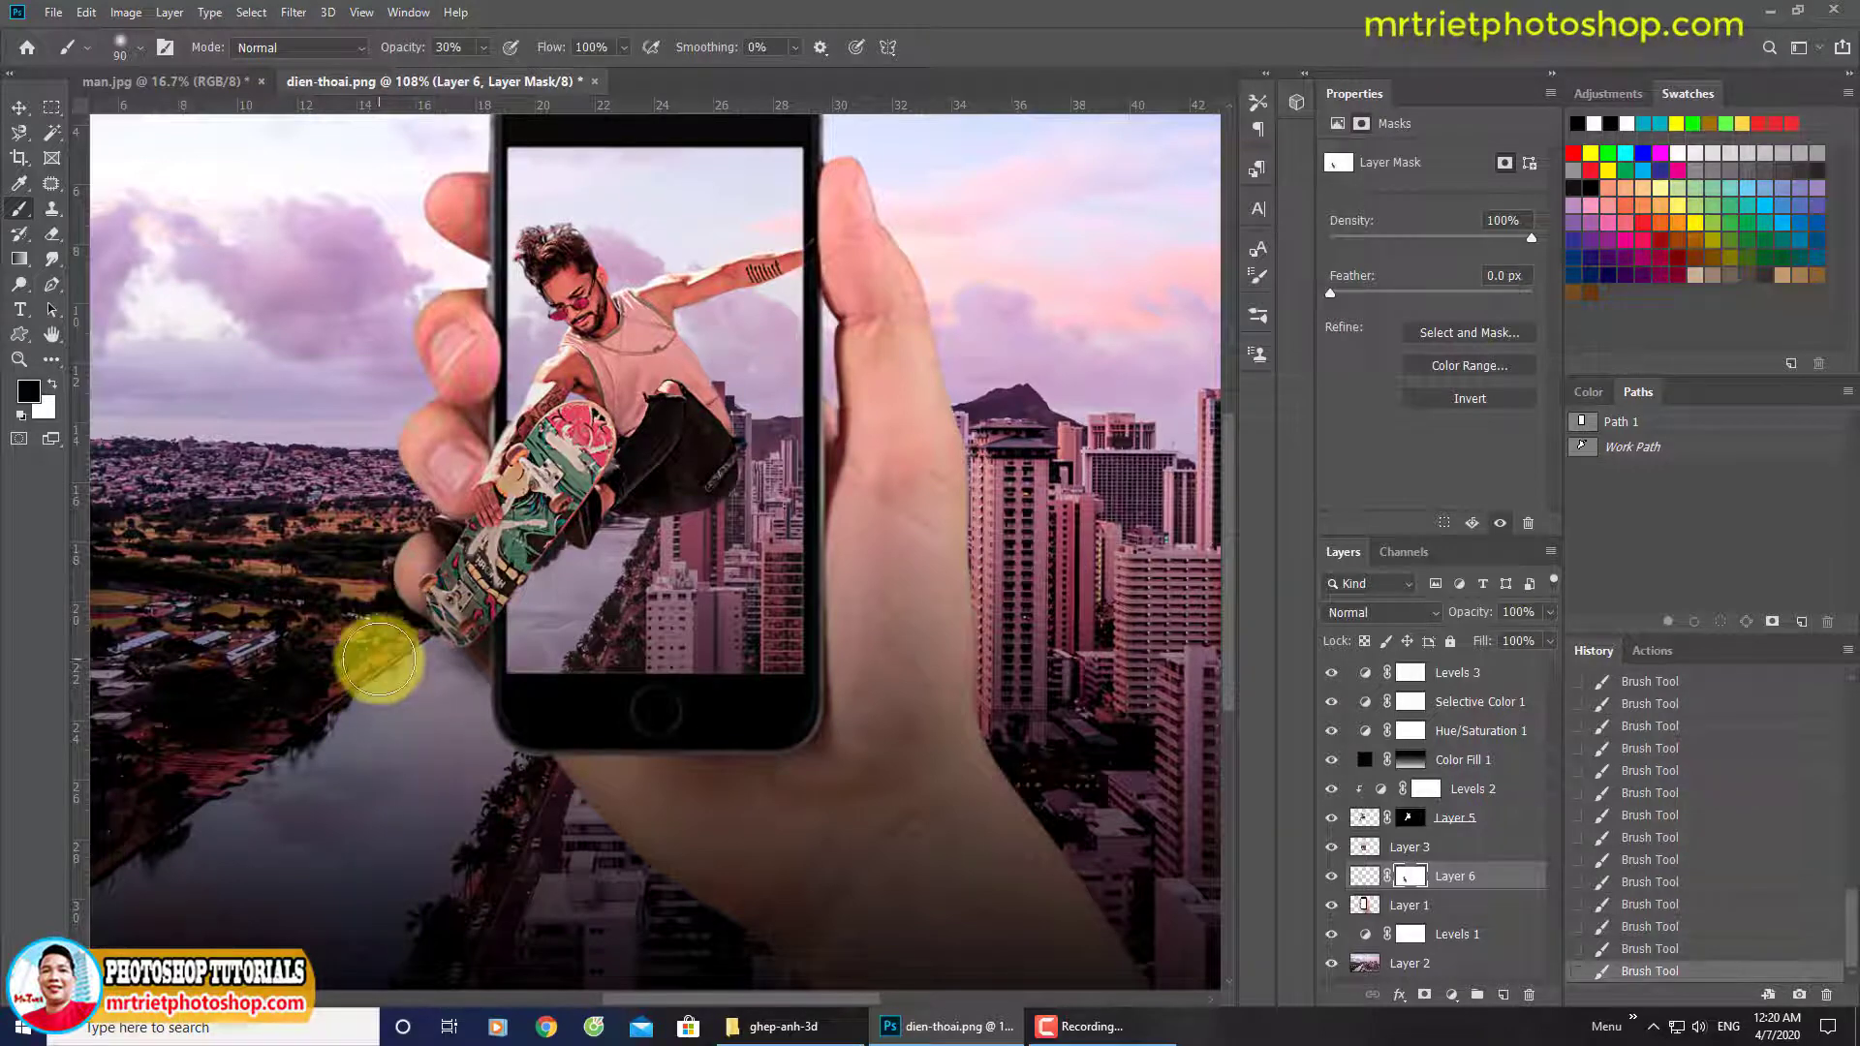
pyautogui.scroll(-2, 391, 758)
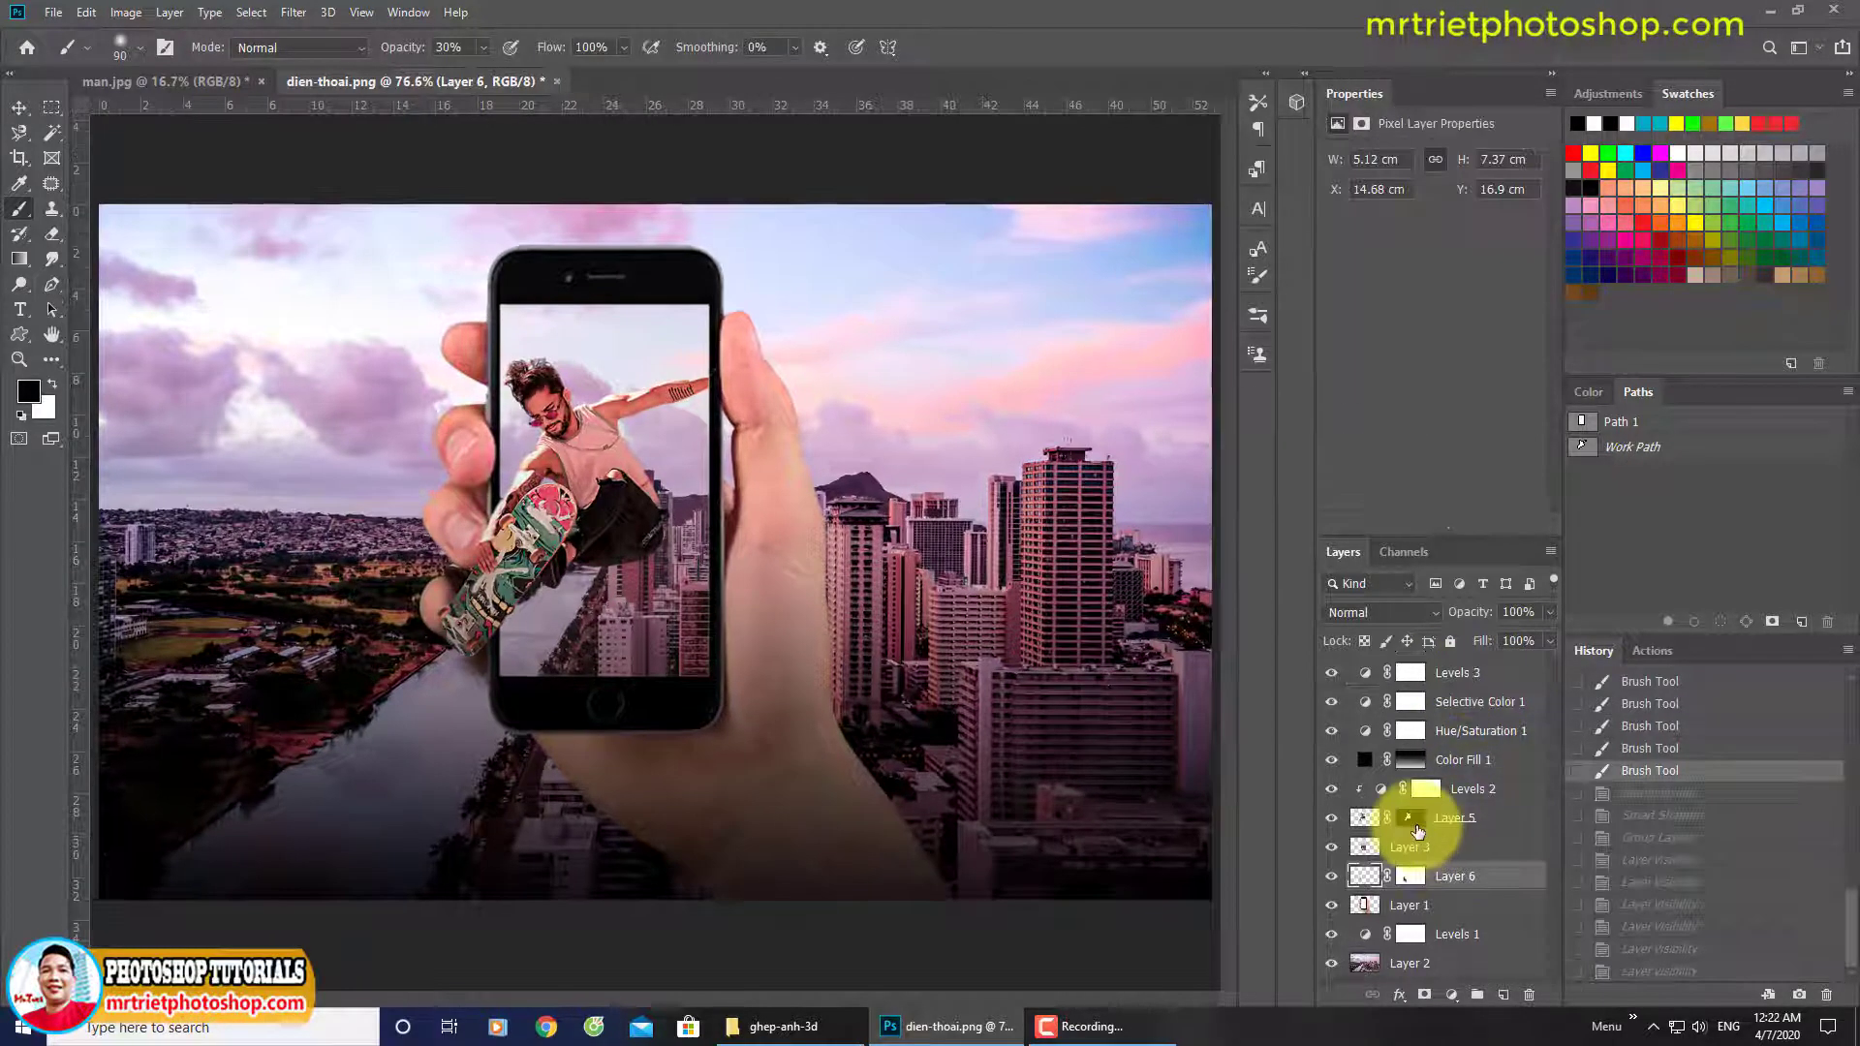
# Erase stray Layer 5 remnants from the thumb beside the phone on the layer's mask at 100% opacity.
pyautogui.click(1415, 828)
pyautogui.click(1331, 818)
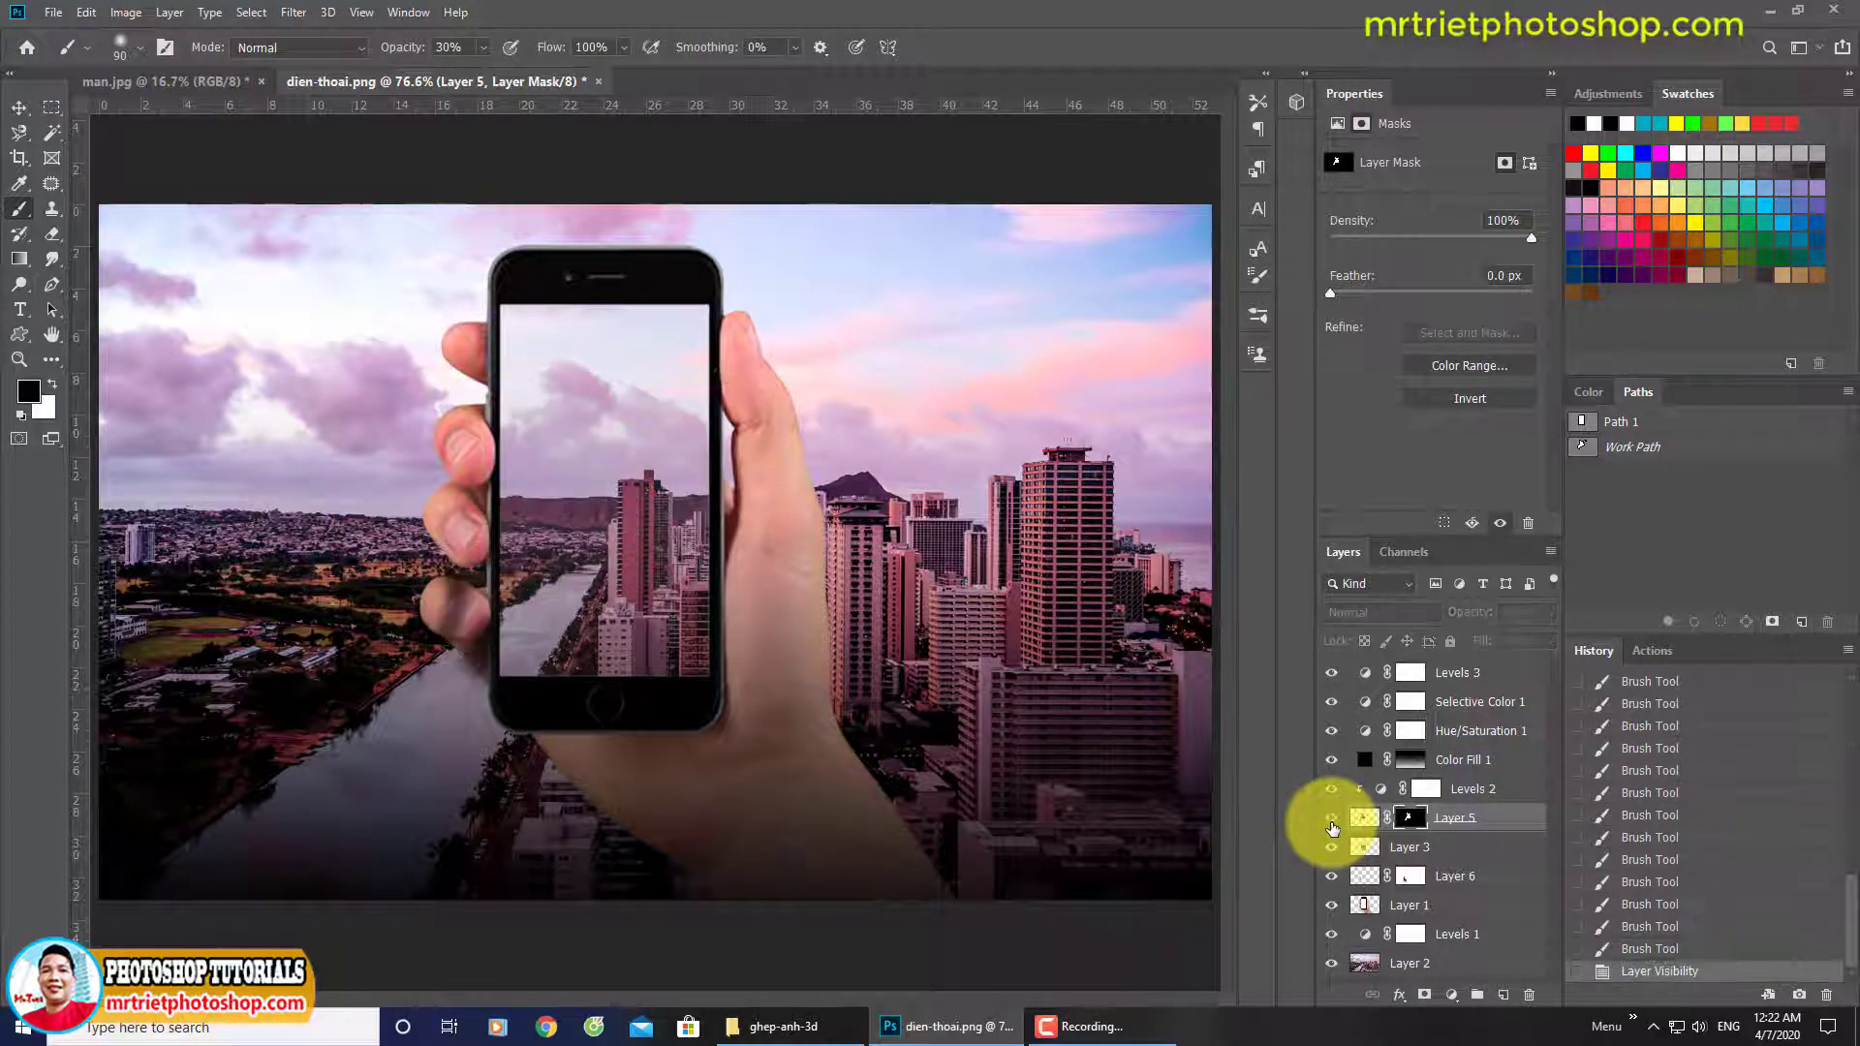
pyautogui.click(1330, 818)
pyautogui.moveTo(741, 342); pyautogui.dragTo(826, 500)
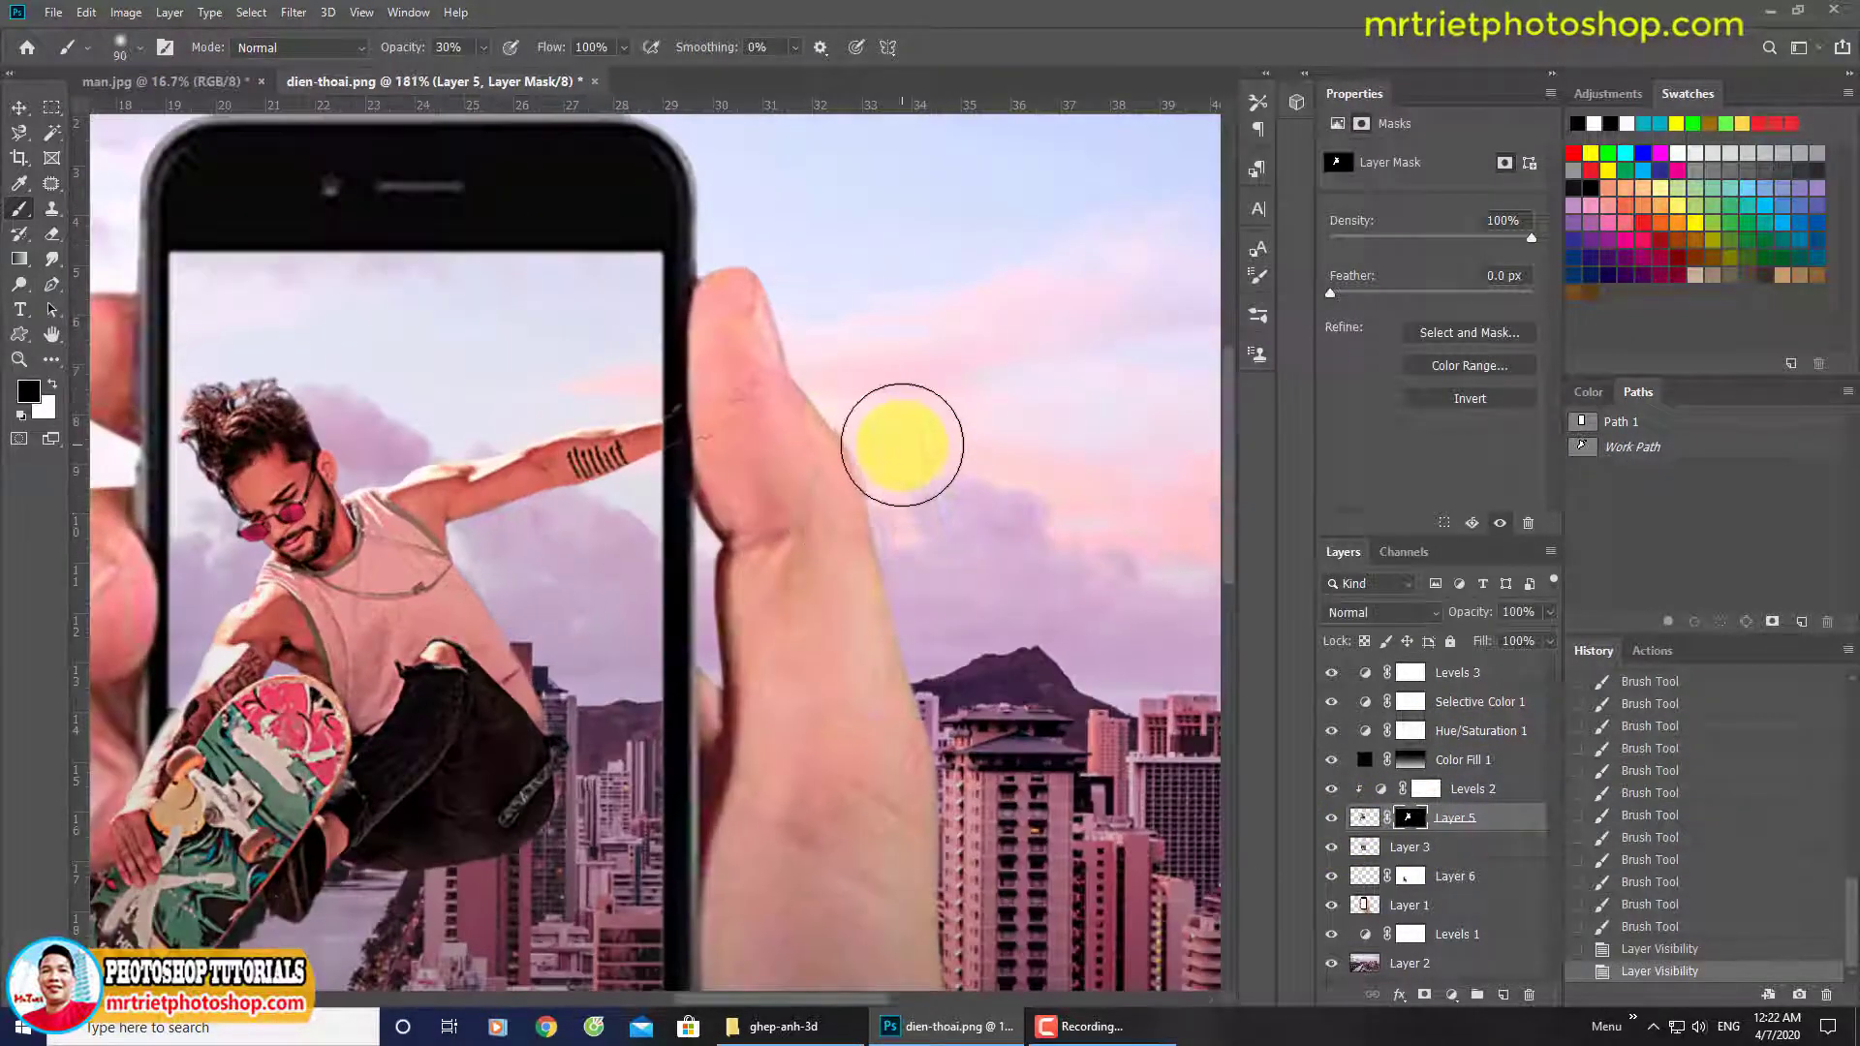
pyautogui.press('e')
pyautogui.press(']')
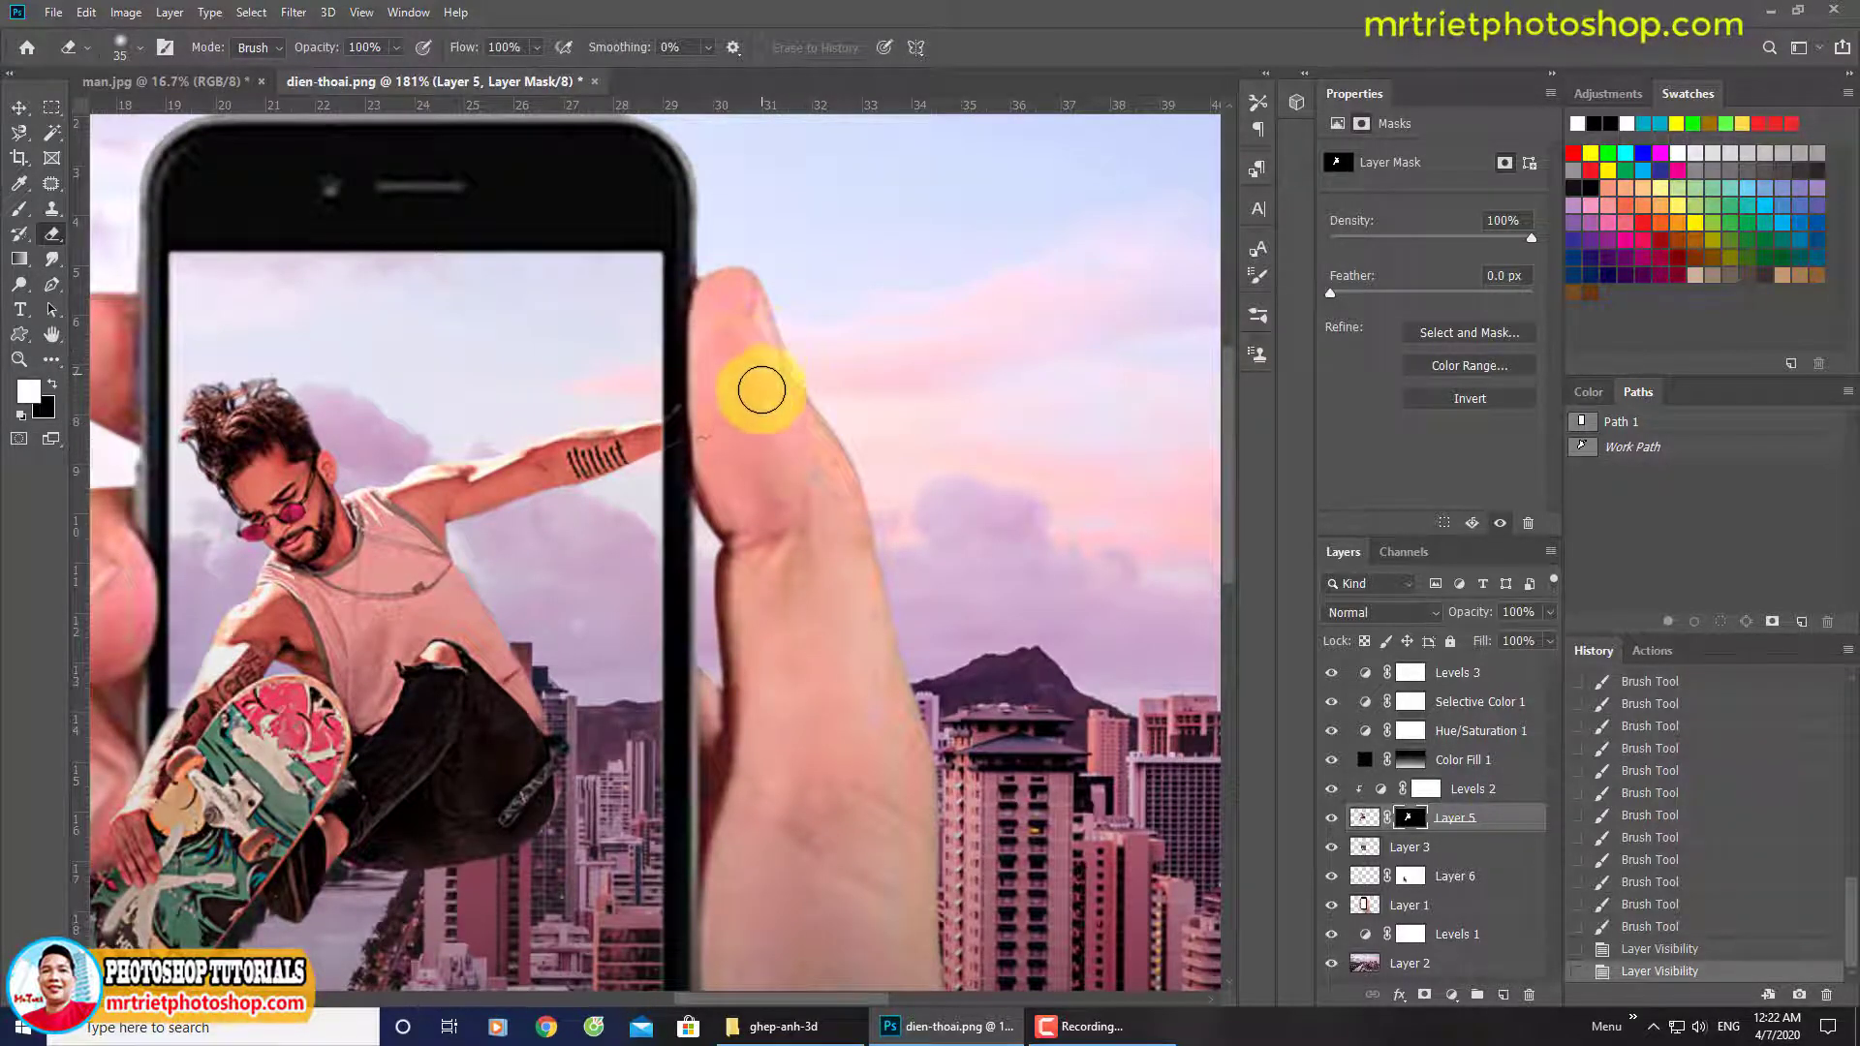
pyautogui.scroll(1, 736, 367)
pyautogui.moveTo(739, 456)
pyautogui.mouseDown()
pyautogui.moveTo(733, 373)
pyautogui.moveTo(707, 437)
pyautogui.moveTo(715, 514)
pyautogui.moveTo(759, 522)
pyautogui.moveTo(777, 473)
pyautogui.moveTo(730, 409)
pyautogui.moveTo(664, 431)
pyautogui.mouseUp()
# Clean the end of the outstretched arm and the adjoining hand on Layer 5's mask with 10- and 25-pixel erasers.
pyautogui.press('[')
pyautogui.press('[')
pyautogui.press('[')
pyautogui.press('[')
pyautogui.press('[')
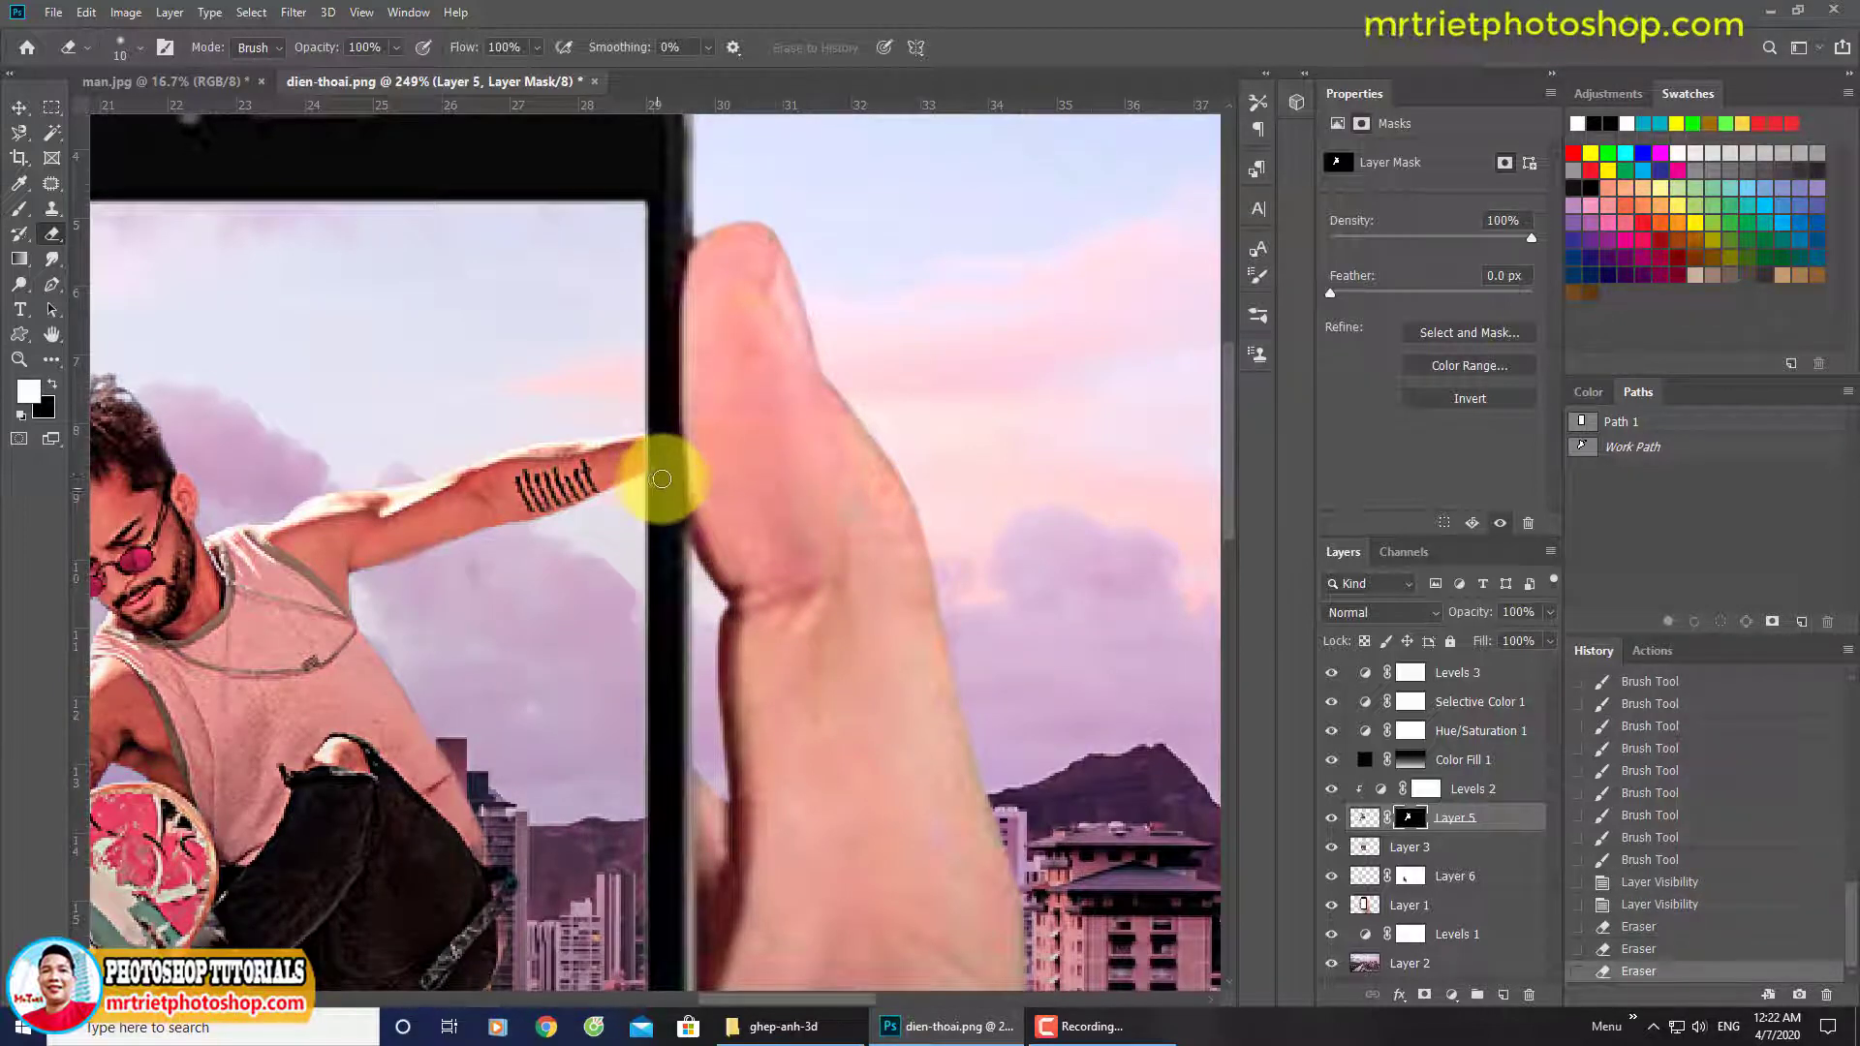
pyautogui.moveTo(713, 461); pyautogui.dragTo(707, 346)
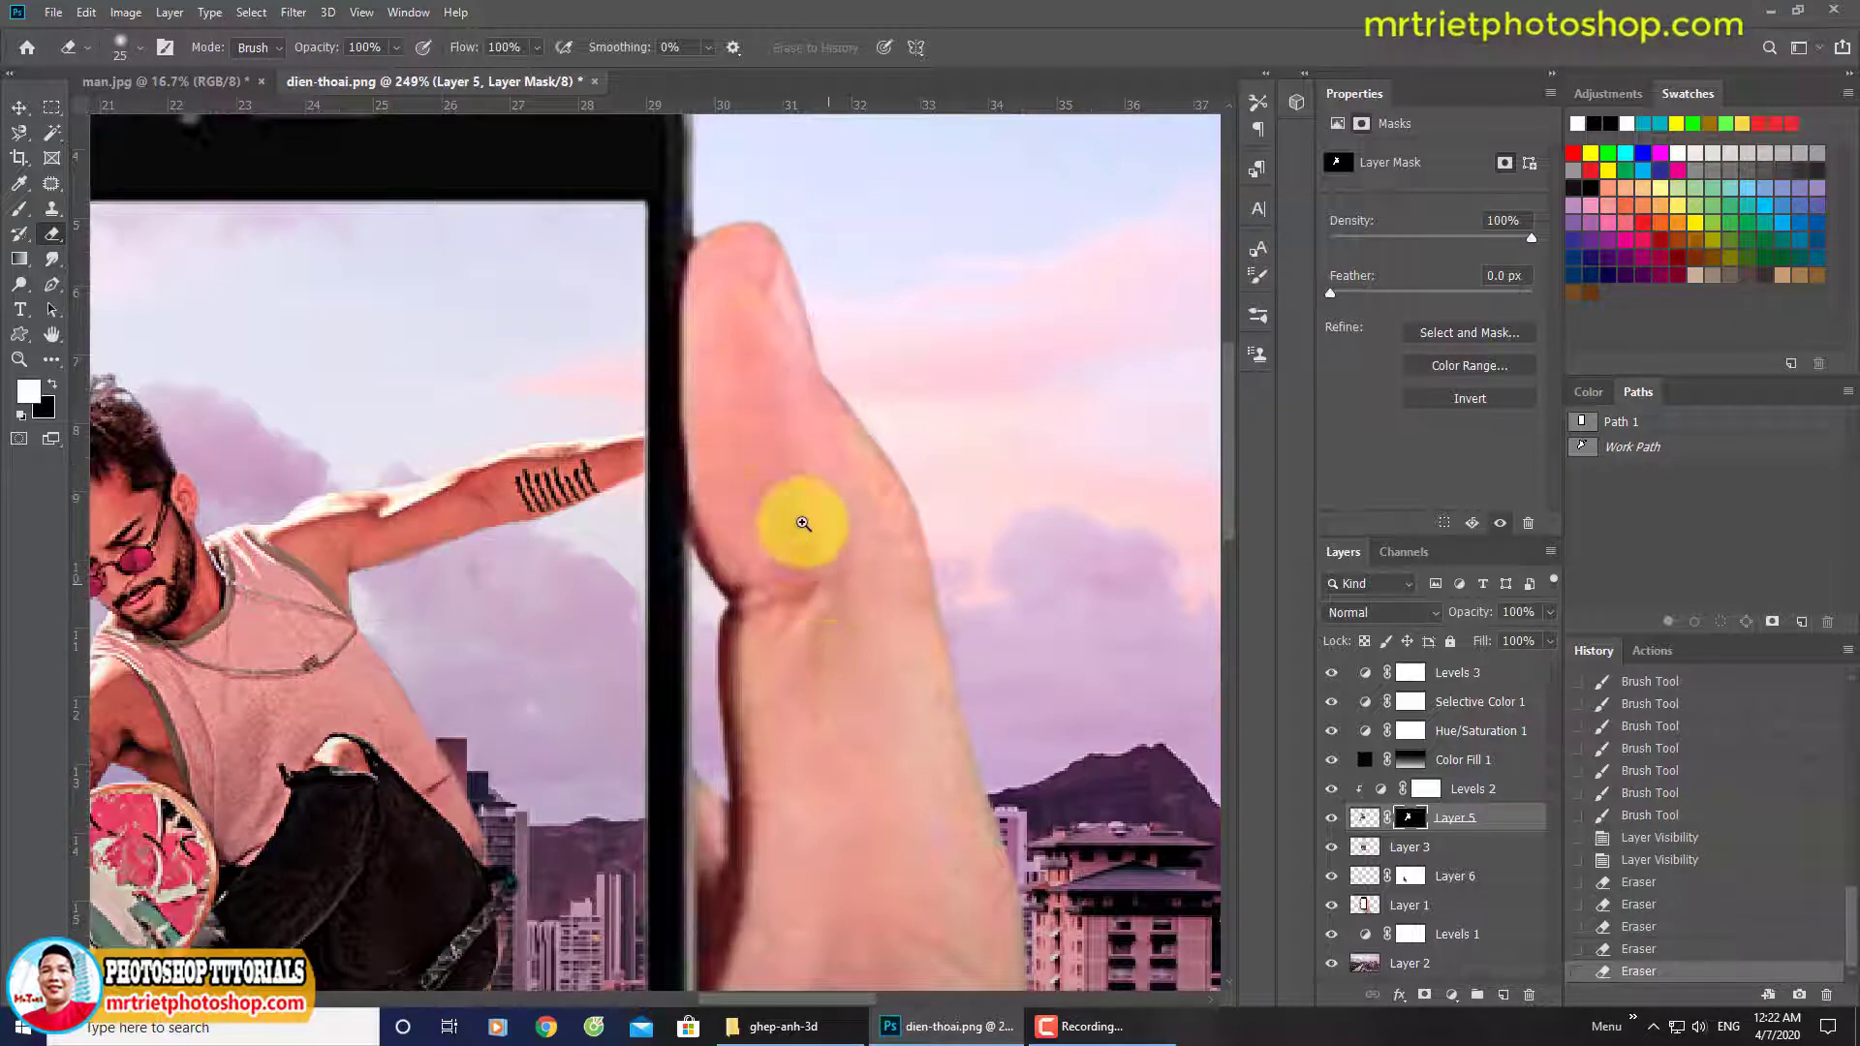
pyautogui.scroll(-3, 803, 524)
pyautogui.click(815, 663)
# Examine the skateboarder, skateboard and phone edges for leftover masking flaws.
pyautogui.moveTo(788, 755); pyautogui.dragTo(873, 477)
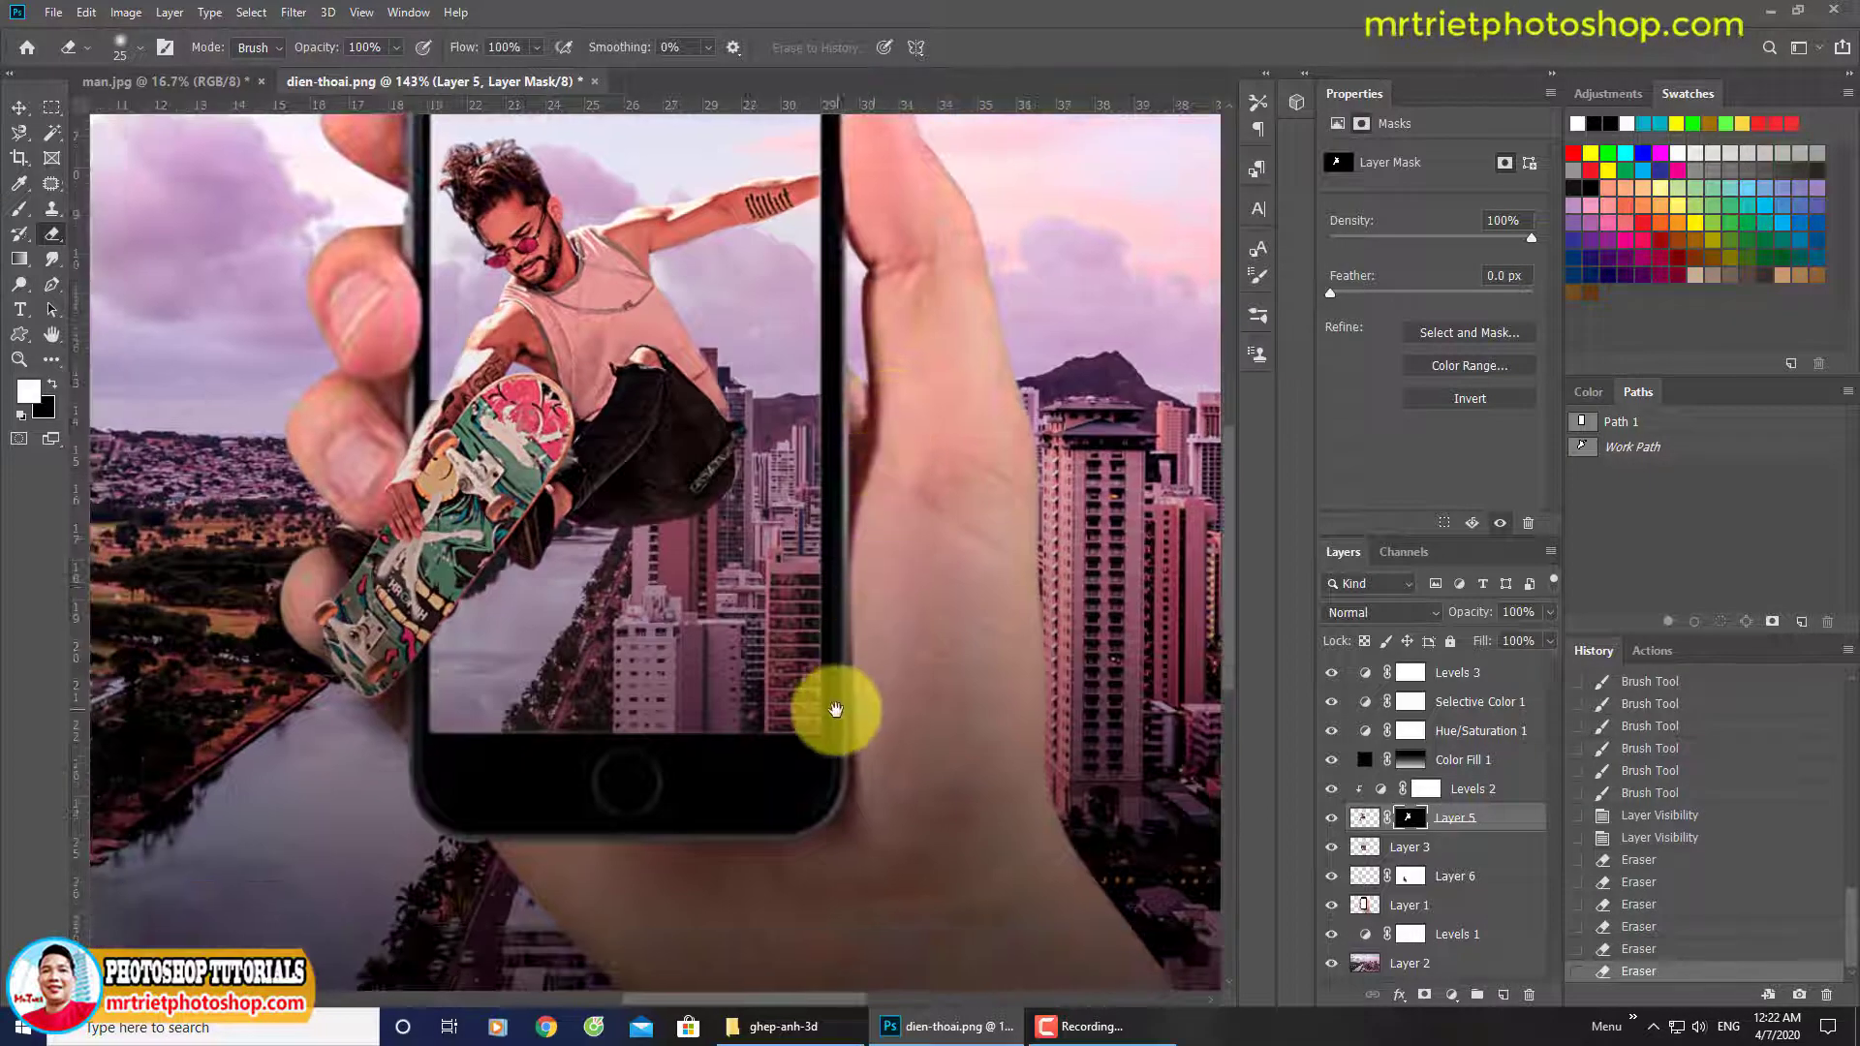
pyautogui.moveTo(833, 712); pyautogui.dragTo(880, 590)
pyautogui.moveTo(733, 672); pyautogui.dragTo(744, 796)
pyautogui.moveTo(601, 329); pyautogui.dragTo(626, 455)
pyautogui.scroll(1, 604, 345)
pyautogui.scroll(-1, 668, 557)
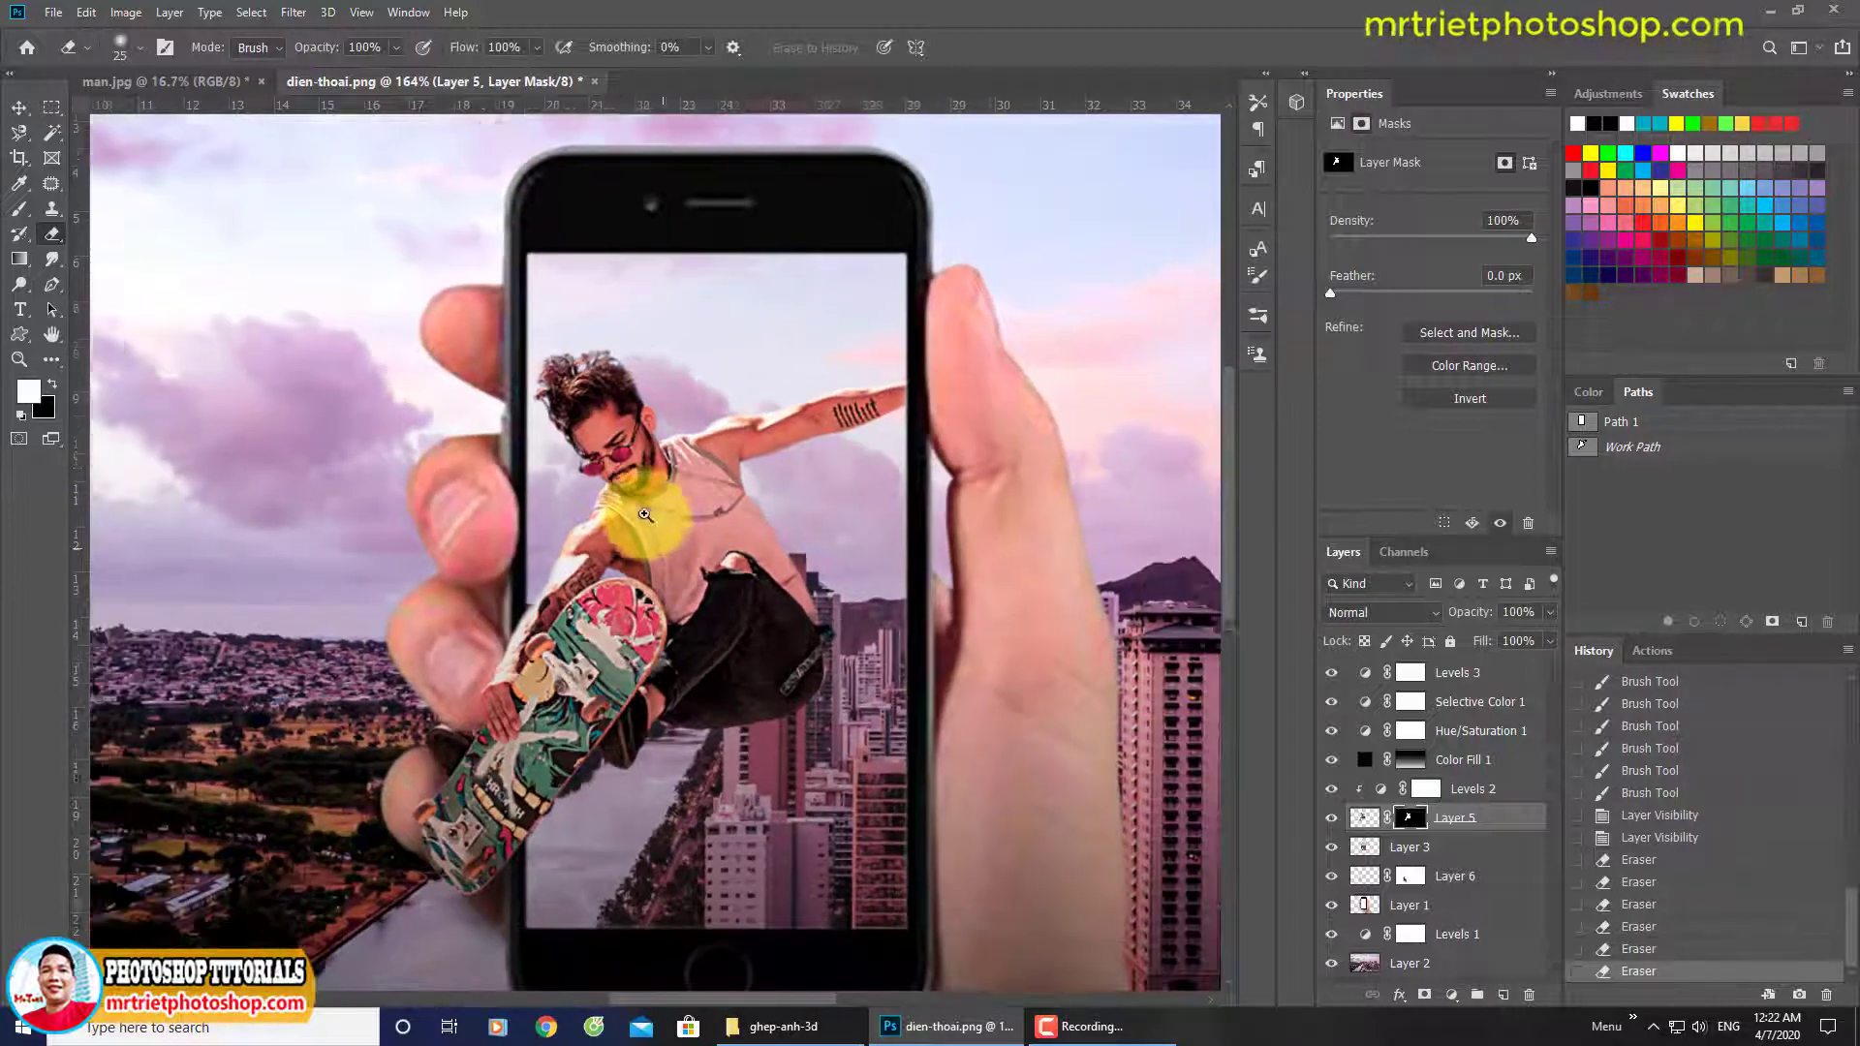
pyautogui.moveTo(671, 621); pyautogui.dragTo(668, 508)
pyautogui.moveTo(710, 645); pyautogui.dragTo(716, 548)
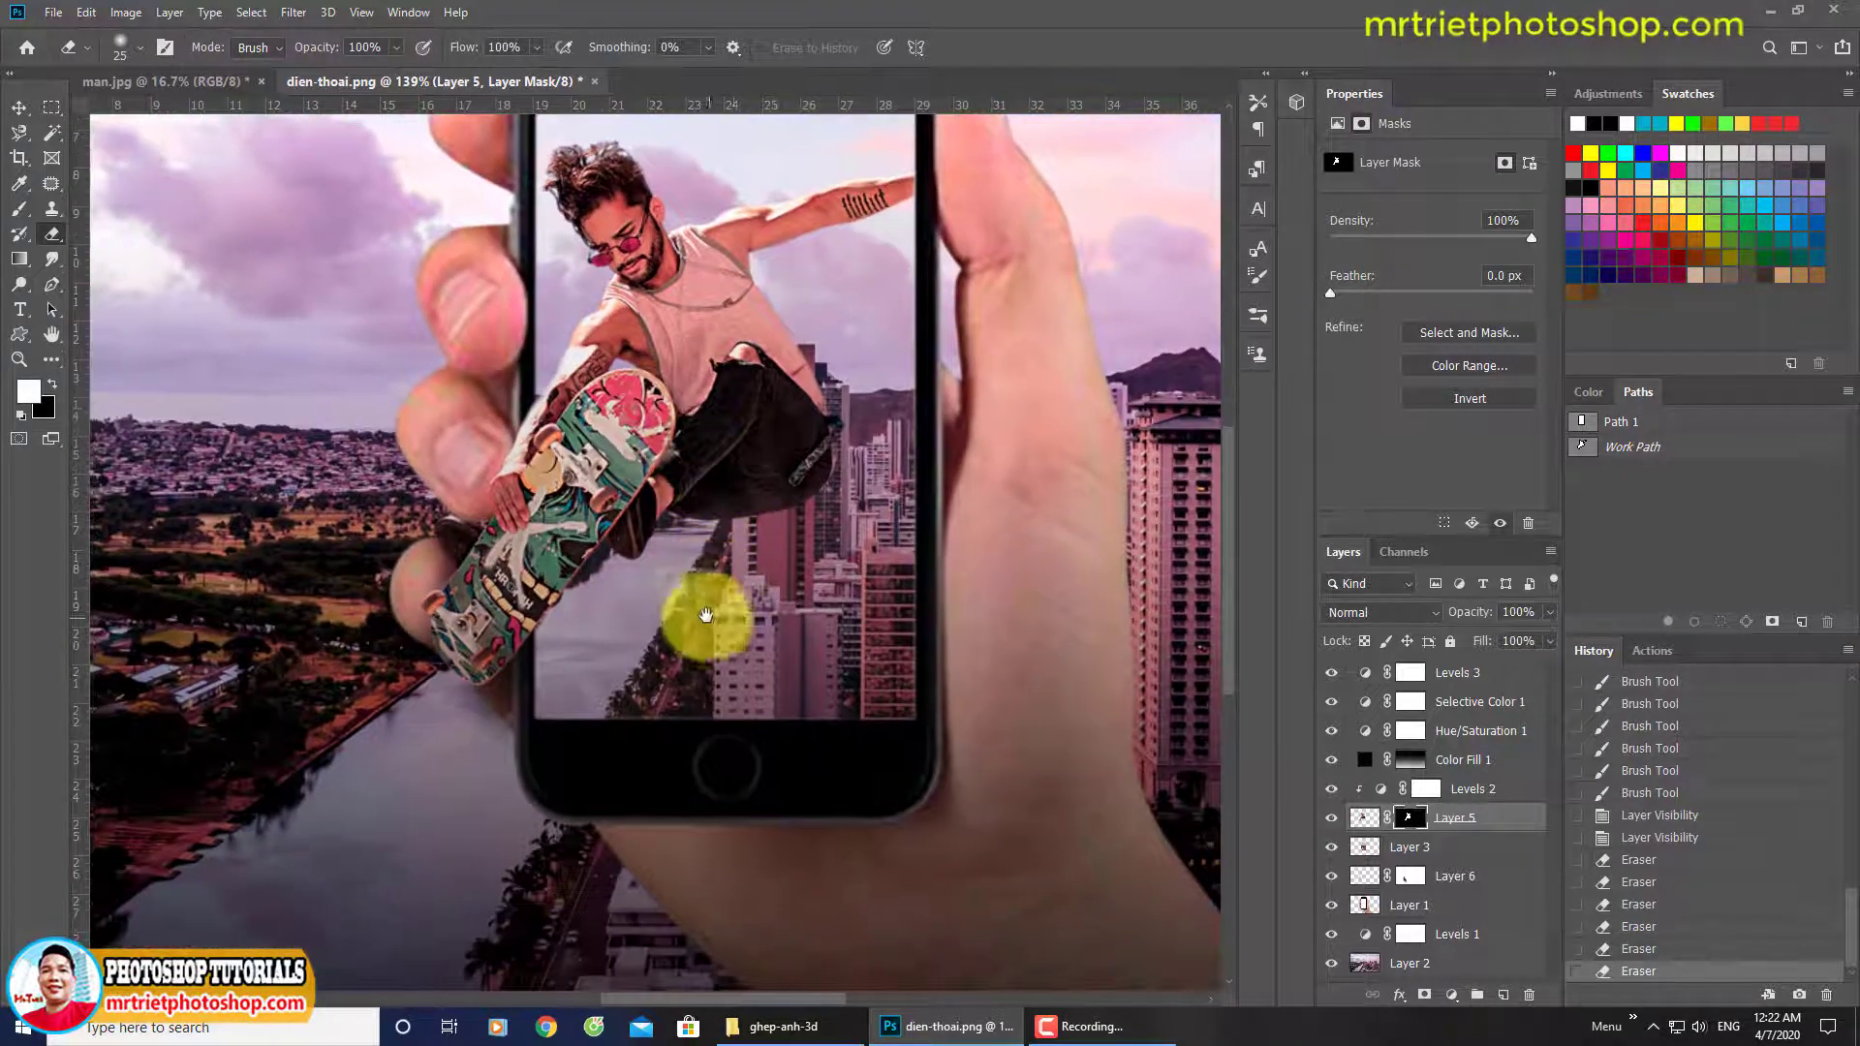
pyautogui.moveTo(610, 222); pyautogui.dragTo(639, 374)
# Soften the upper edge of the skateboarder's hair on Layer 5's mask with a 25-pixel eraser at 20% opacity.
pyautogui.scroll(4, 638, 374)
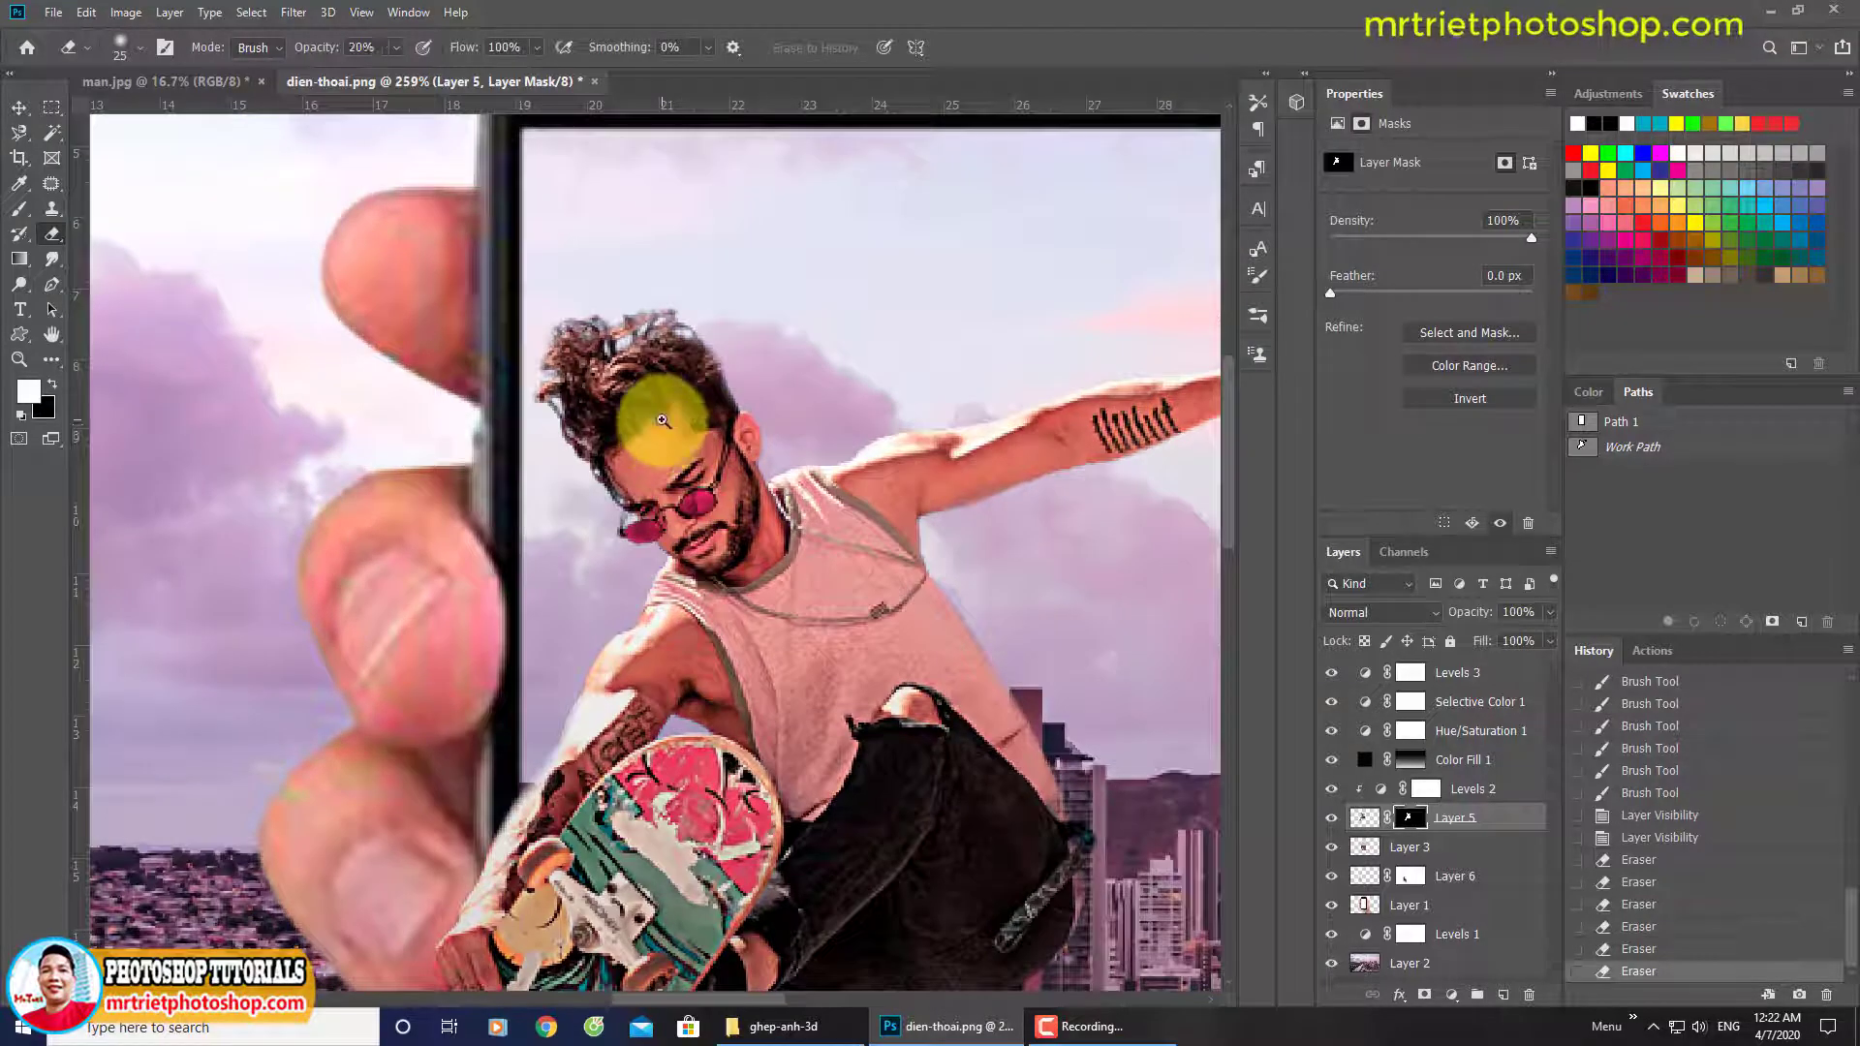
pyautogui.keyDown('ctrl'); pyautogui.click(664, 420); pyautogui.keyUp('ctrl')
pyautogui.moveTo(581, 296)
pyautogui.mouseDown()
pyautogui.moveTo(667, 258)
pyautogui.moveTo(753, 320)
pyautogui.mouseUp()
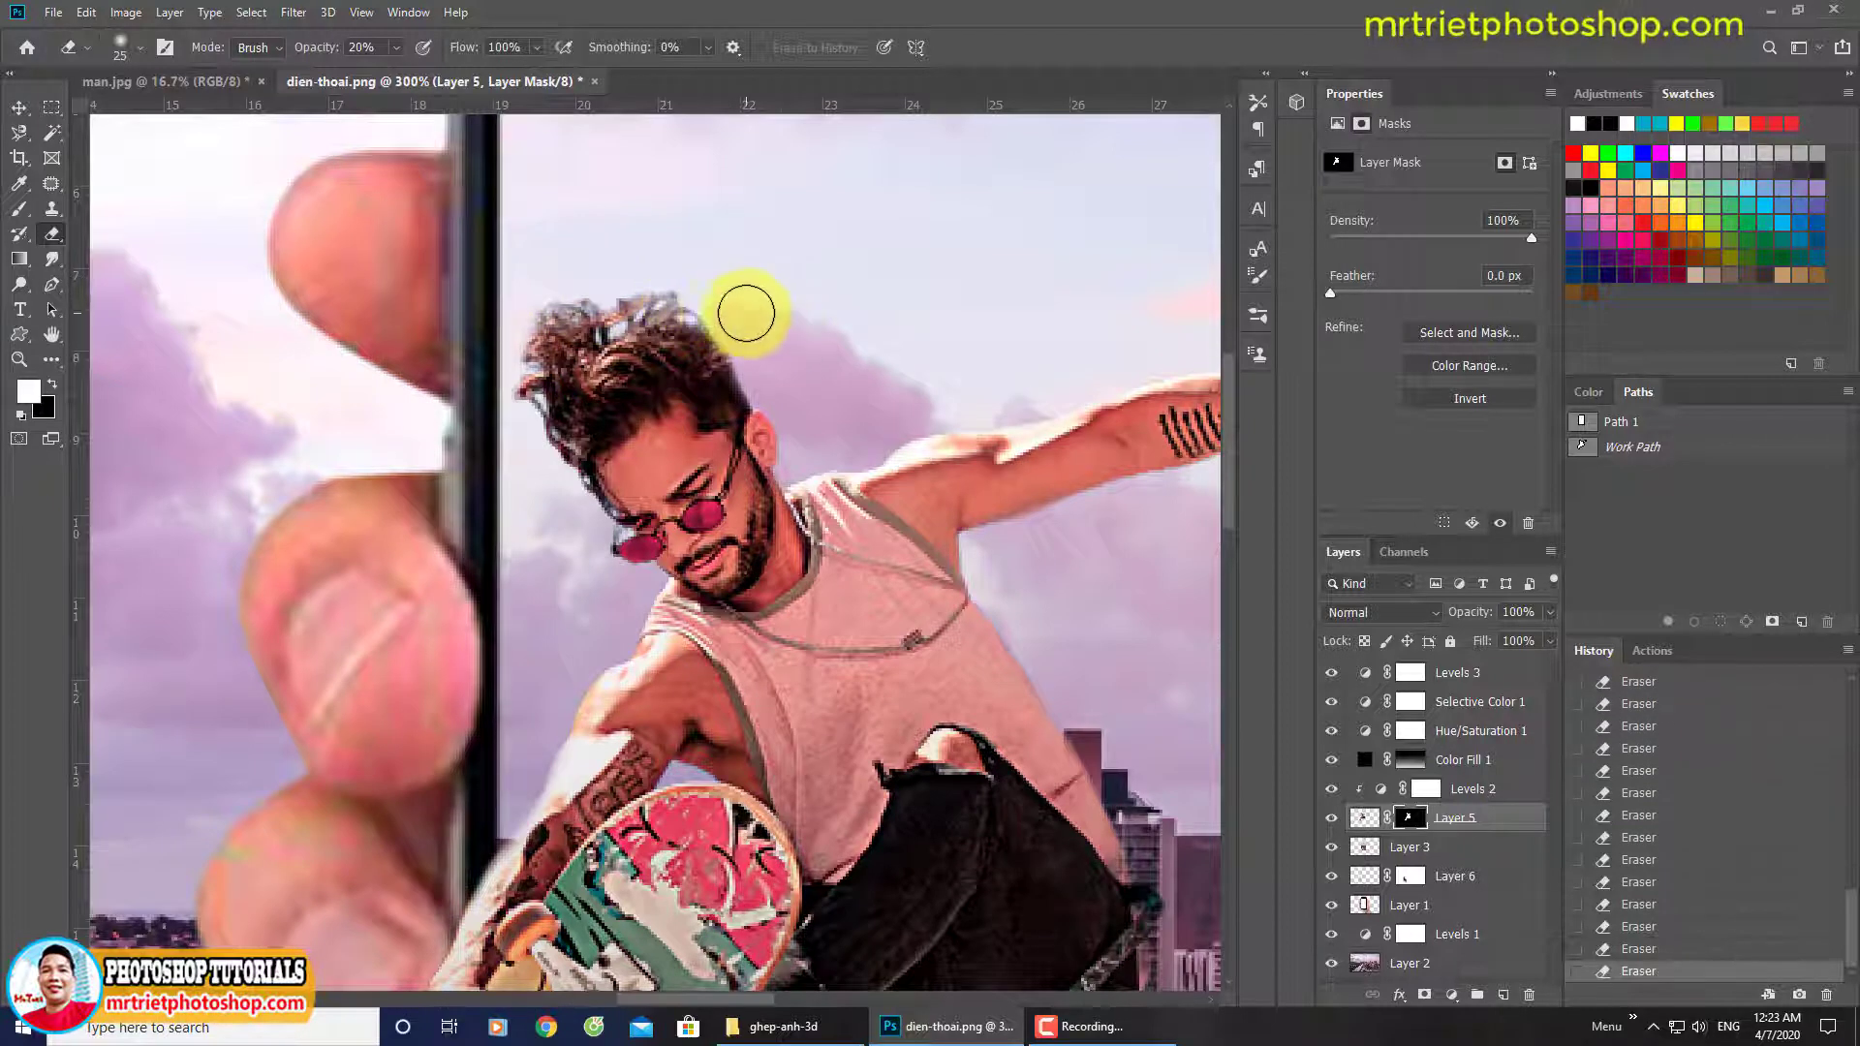
# Lock the transparent pixels of Layer 5's image and set the brush to Color mode at 30% opacity.
pyautogui.click(1366, 817)
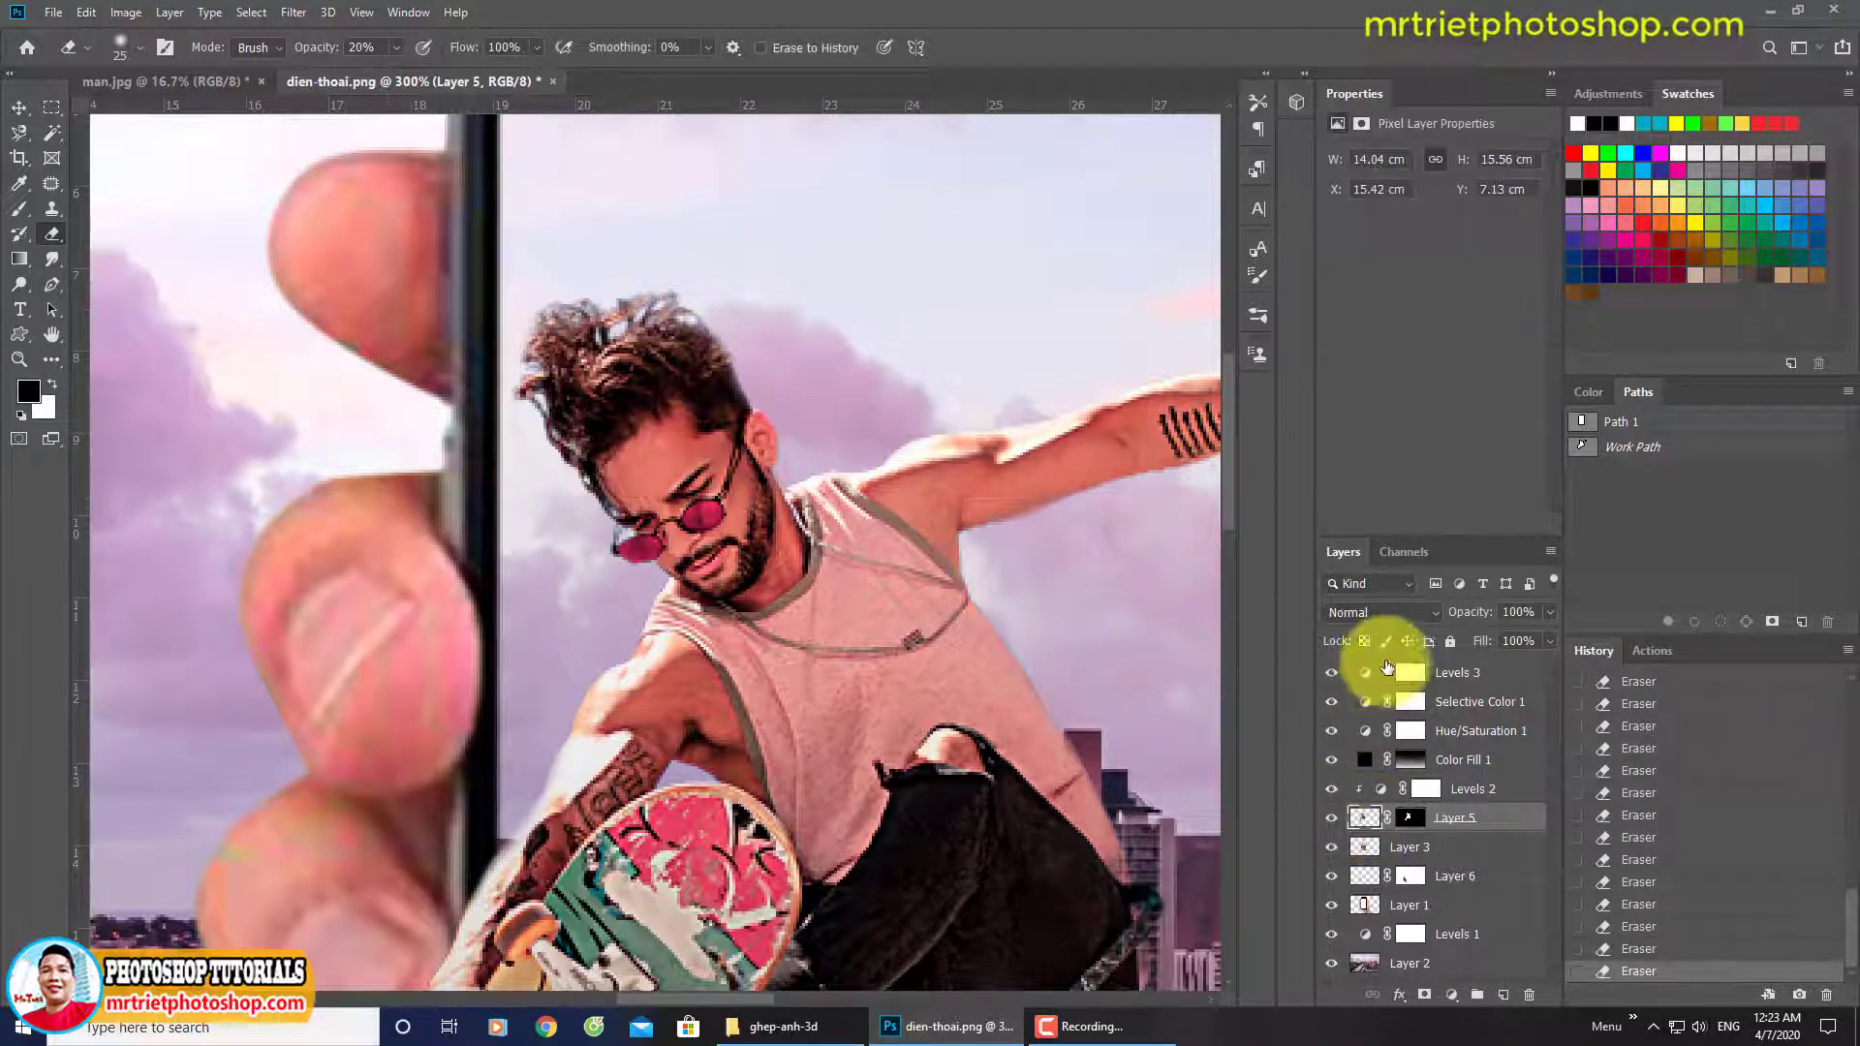
pyautogui.click(1363, 641)
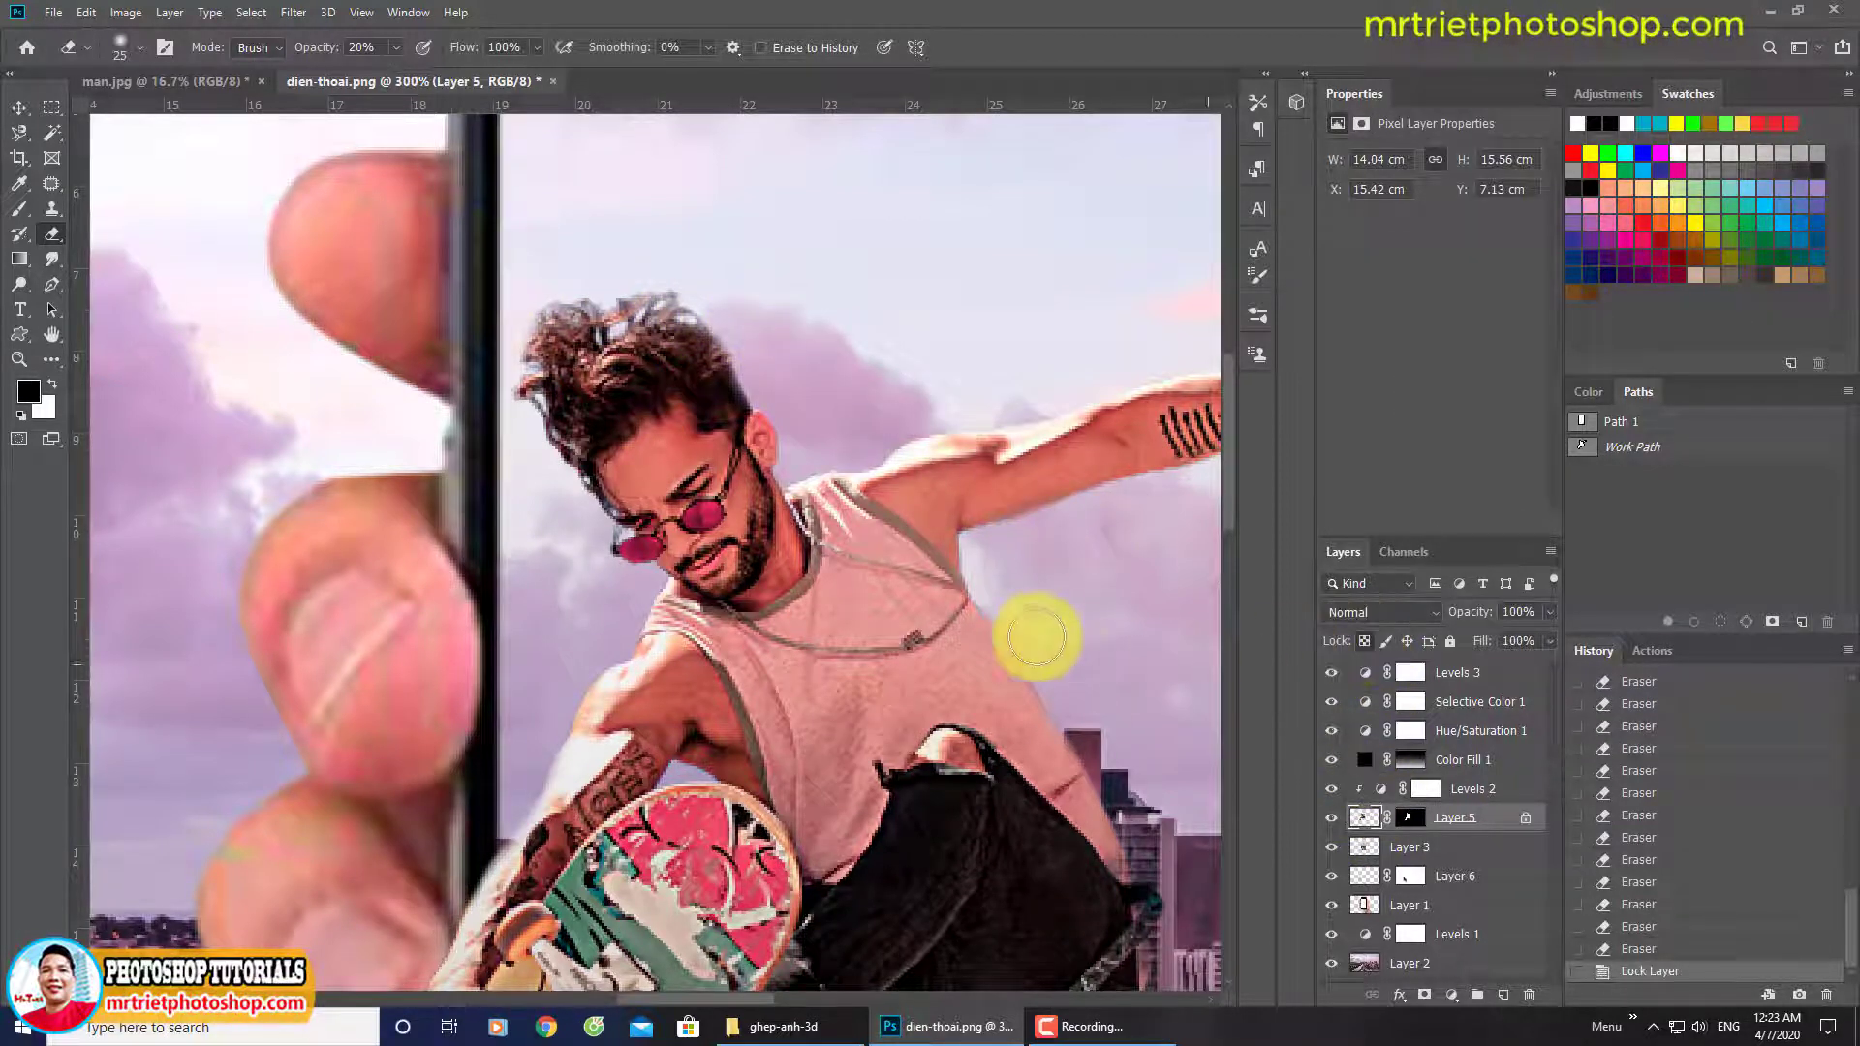
pyautogui.press('b')
pyautogui.scroll(1, 641, 363)
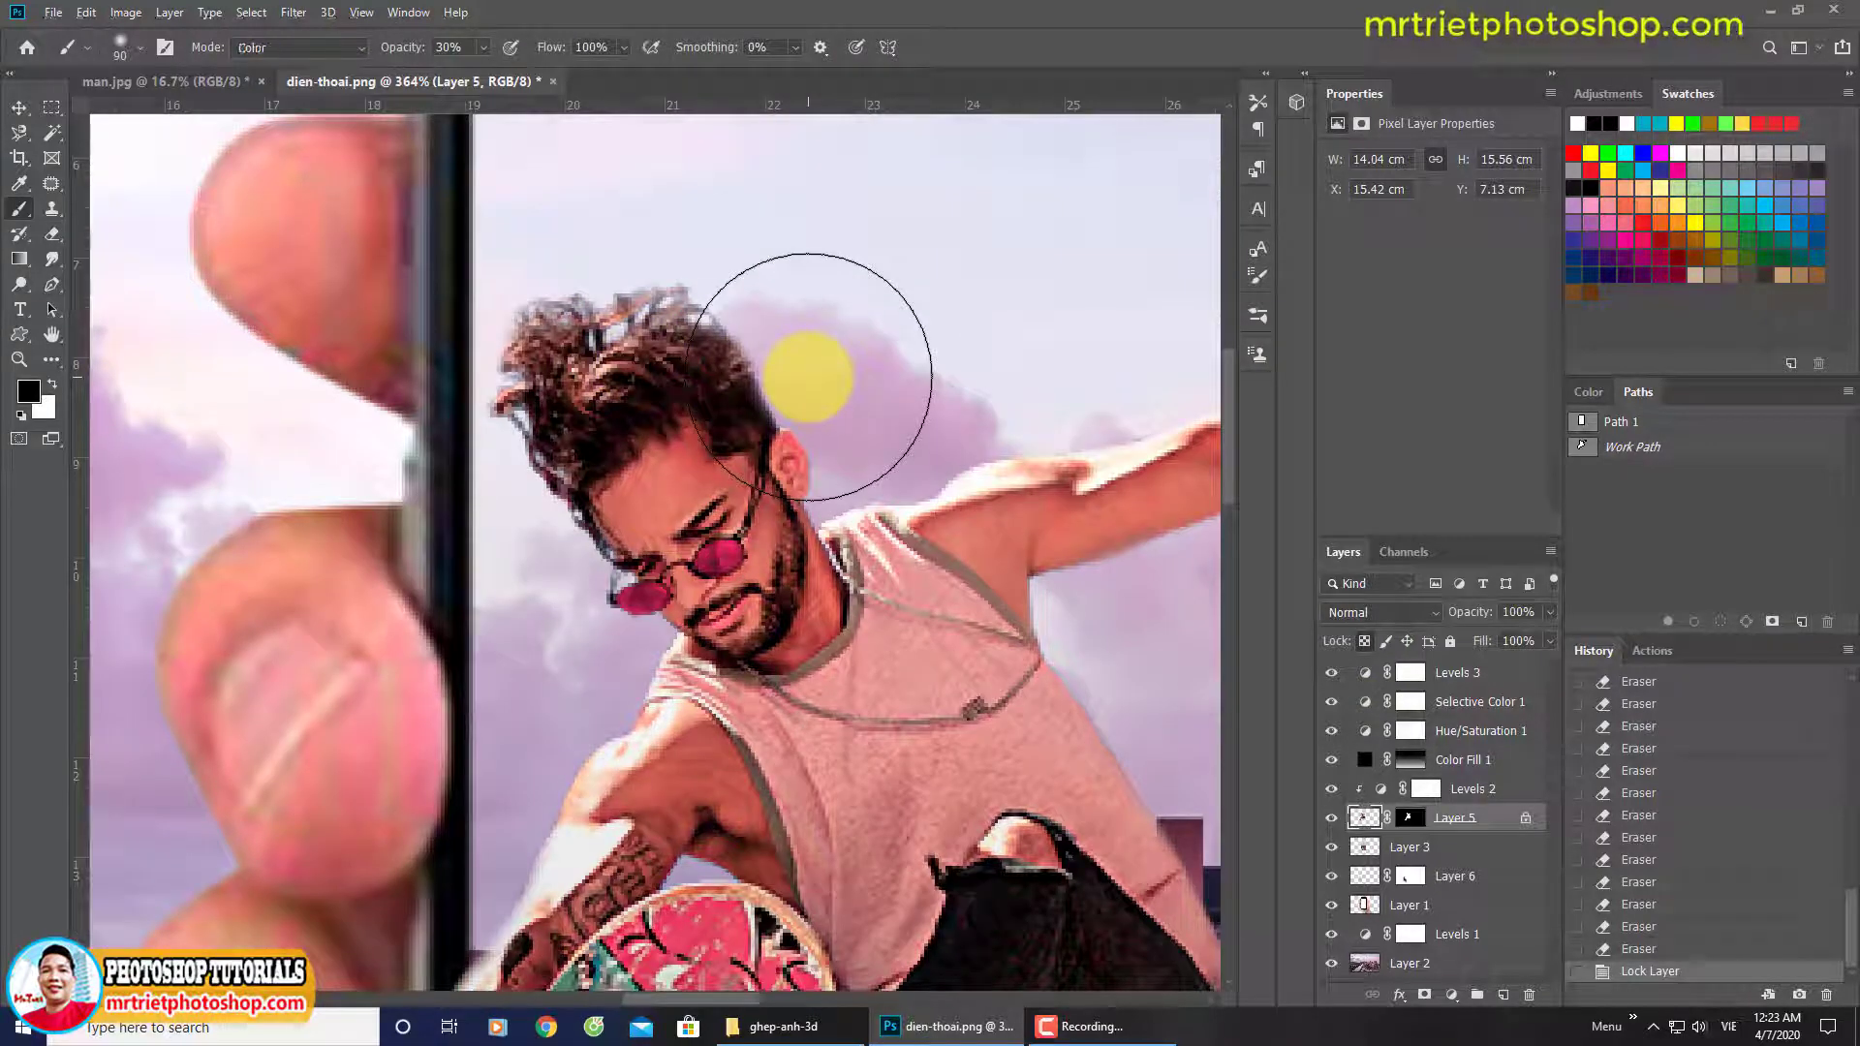
# Recolour the fringe around the skateboarder's hair on Layer 5 with black and sampled dark hair tones, reducing the brush to 15 pixels.
pyautogui.press('[')
pyautogui.press('[')
pyautogui.press('[')
pyautogui.press('[')
pyautogui.press('[')
pyautogui.press('[')
pyautogui.press('[')
pyautogui.press('[')
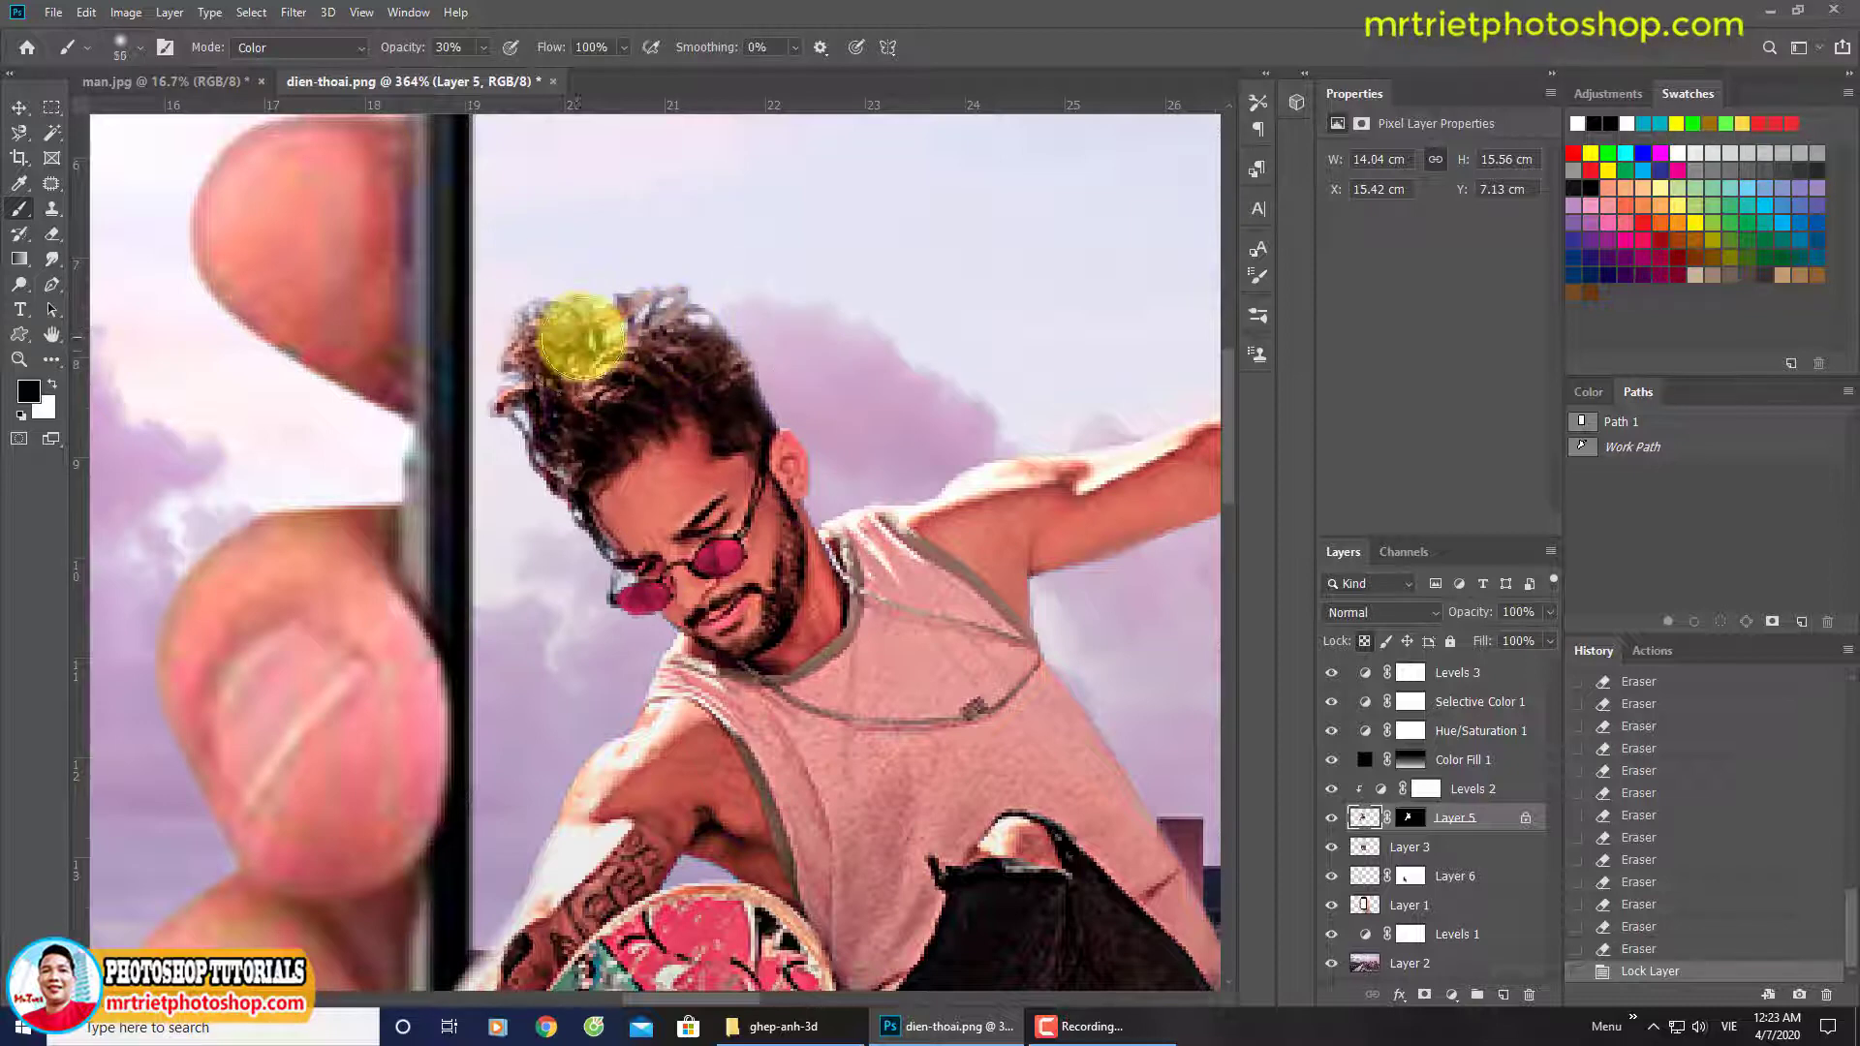
pyautogui.moveTo(554, 360)
pyautogui.mouseDown()
pyautogui.moveTo(554, 307)
pyautogui.moveTo(621, 287)
pyautogui.moveTo(616, 302)
pyautogui.moveTo(653, 297)
pyautogui.moveTo(646, 325)
pyautogui.moveTo(703, 306)
pyautogui.moveTo(680, 310)
pyautogui.moveTo(772, 378)
pyautogui.mouseUp()
pyautogui.keyDown('alt'); pyautogui.click(539, 420); pyautogui.keyUp('alt')
pyautogui.moveTo(538, 420)
pyautogui.mouseDown()
pyautogui.moveTo(515, 410)
pyautogui.moveTo(573, 547)
pyautogui.mouseUp()
pyautogui.keyDown('alt'); pyautogui.click(570, 439); pyautogui.keyUp('alt')
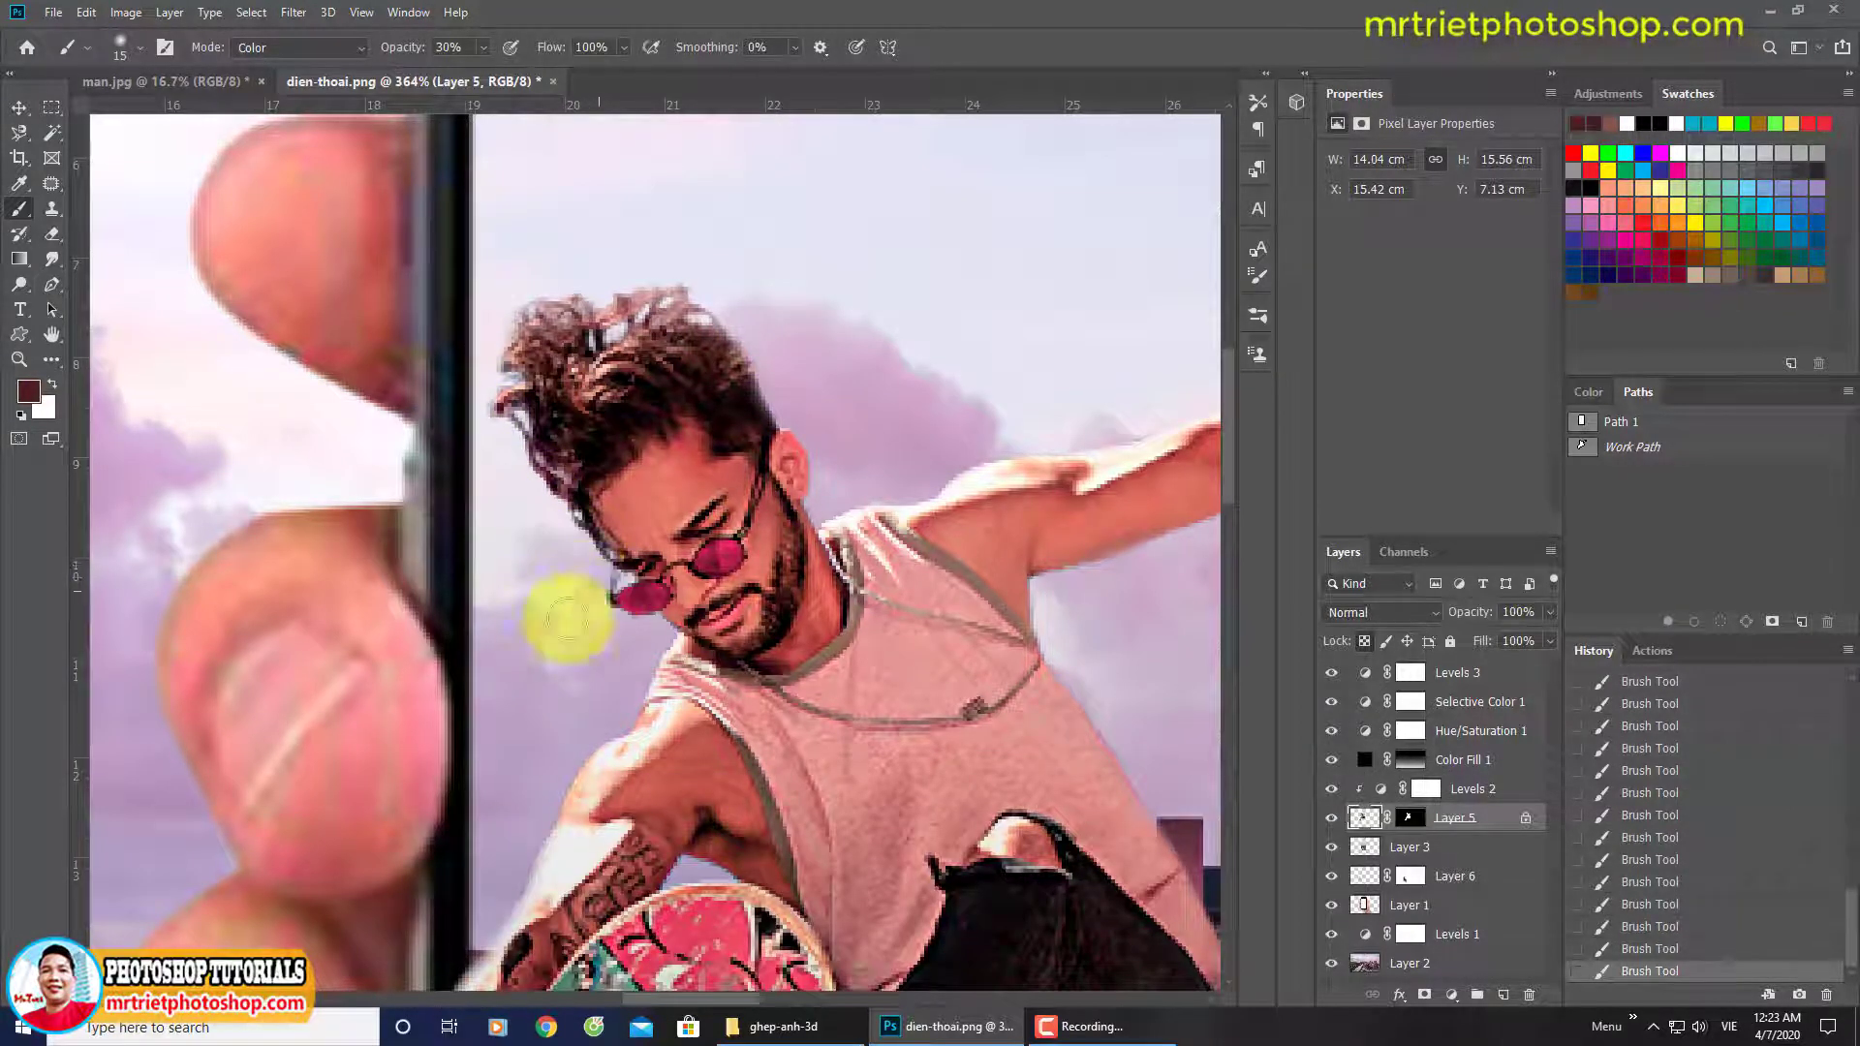
pyautogui.keyDown('alt'); pyautogui.click(702, 382); pyautogui.keyUp('alt')
pyautogui.moveTo(715, 329); pyautogui.dragTo(723, 317)
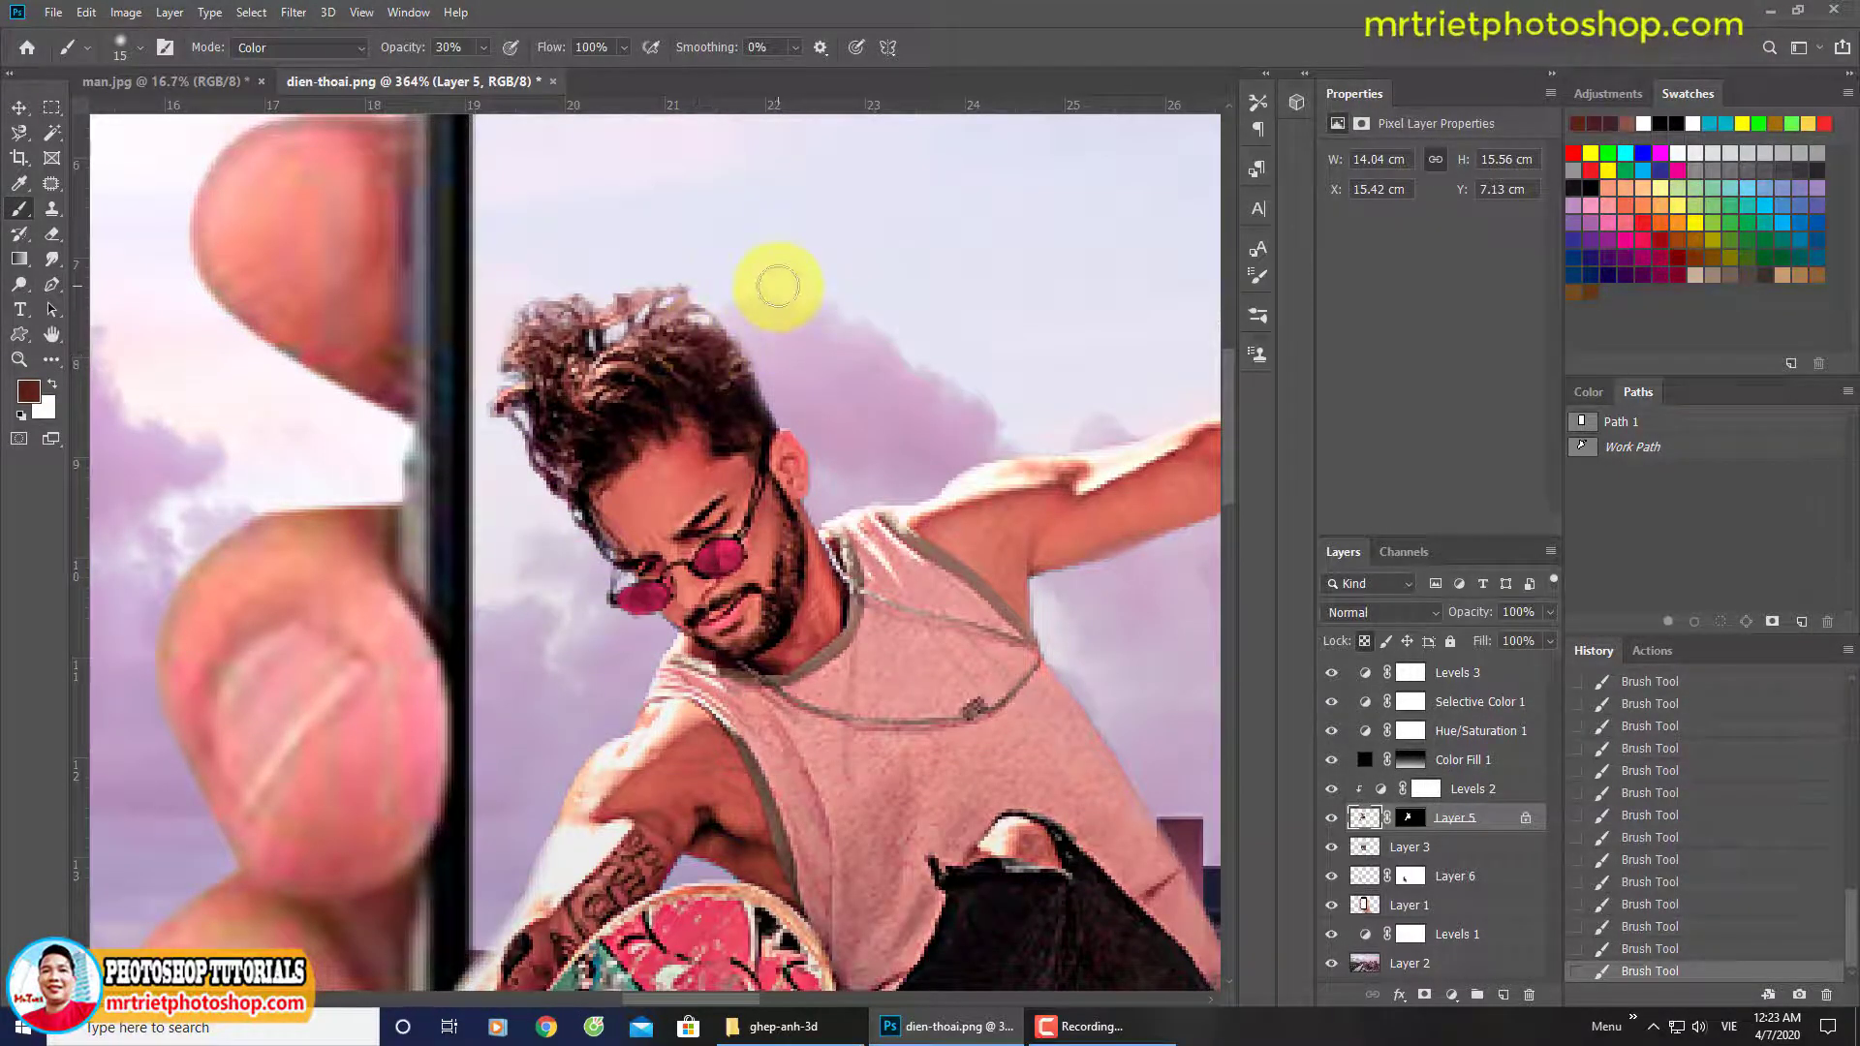
pyautogui.hotkey('ctrl', '0')
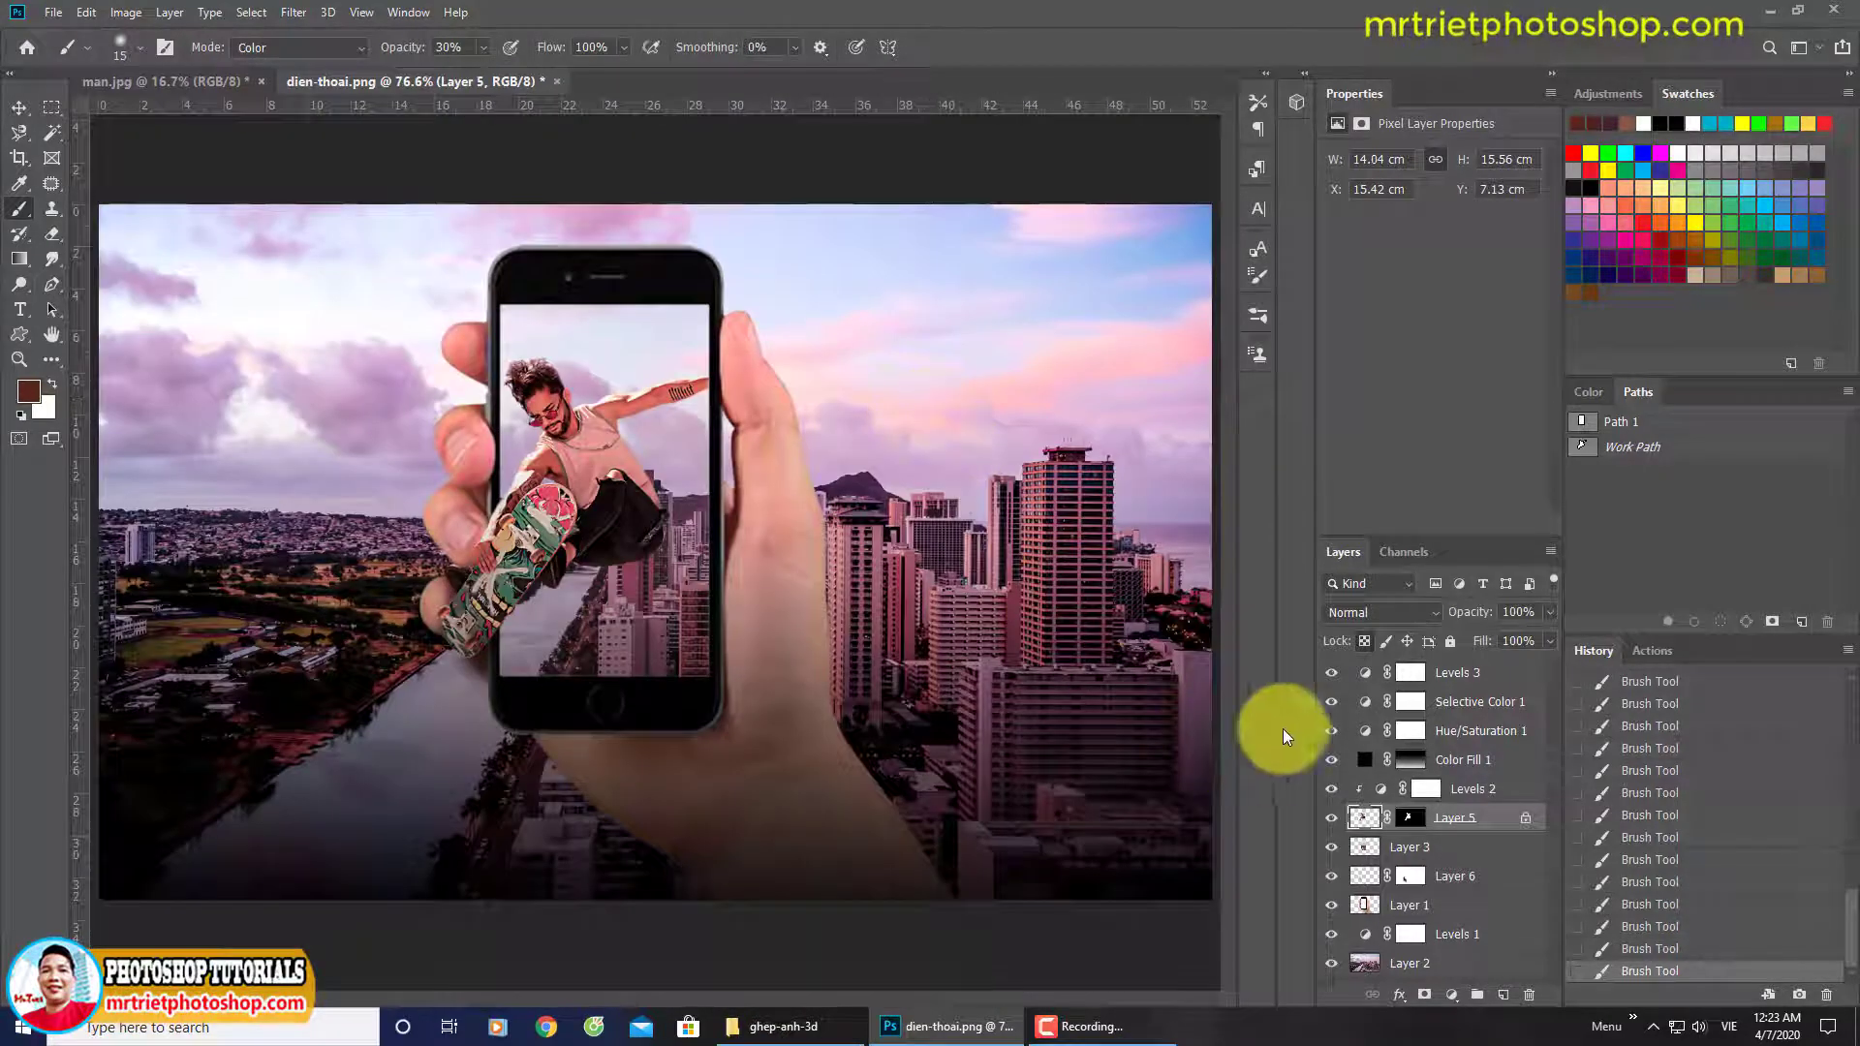
# Group all layers from Levels 3 down to Levels 1, and stamp the visible image onto a new top layer.
pyautogui.click(1466, 678)
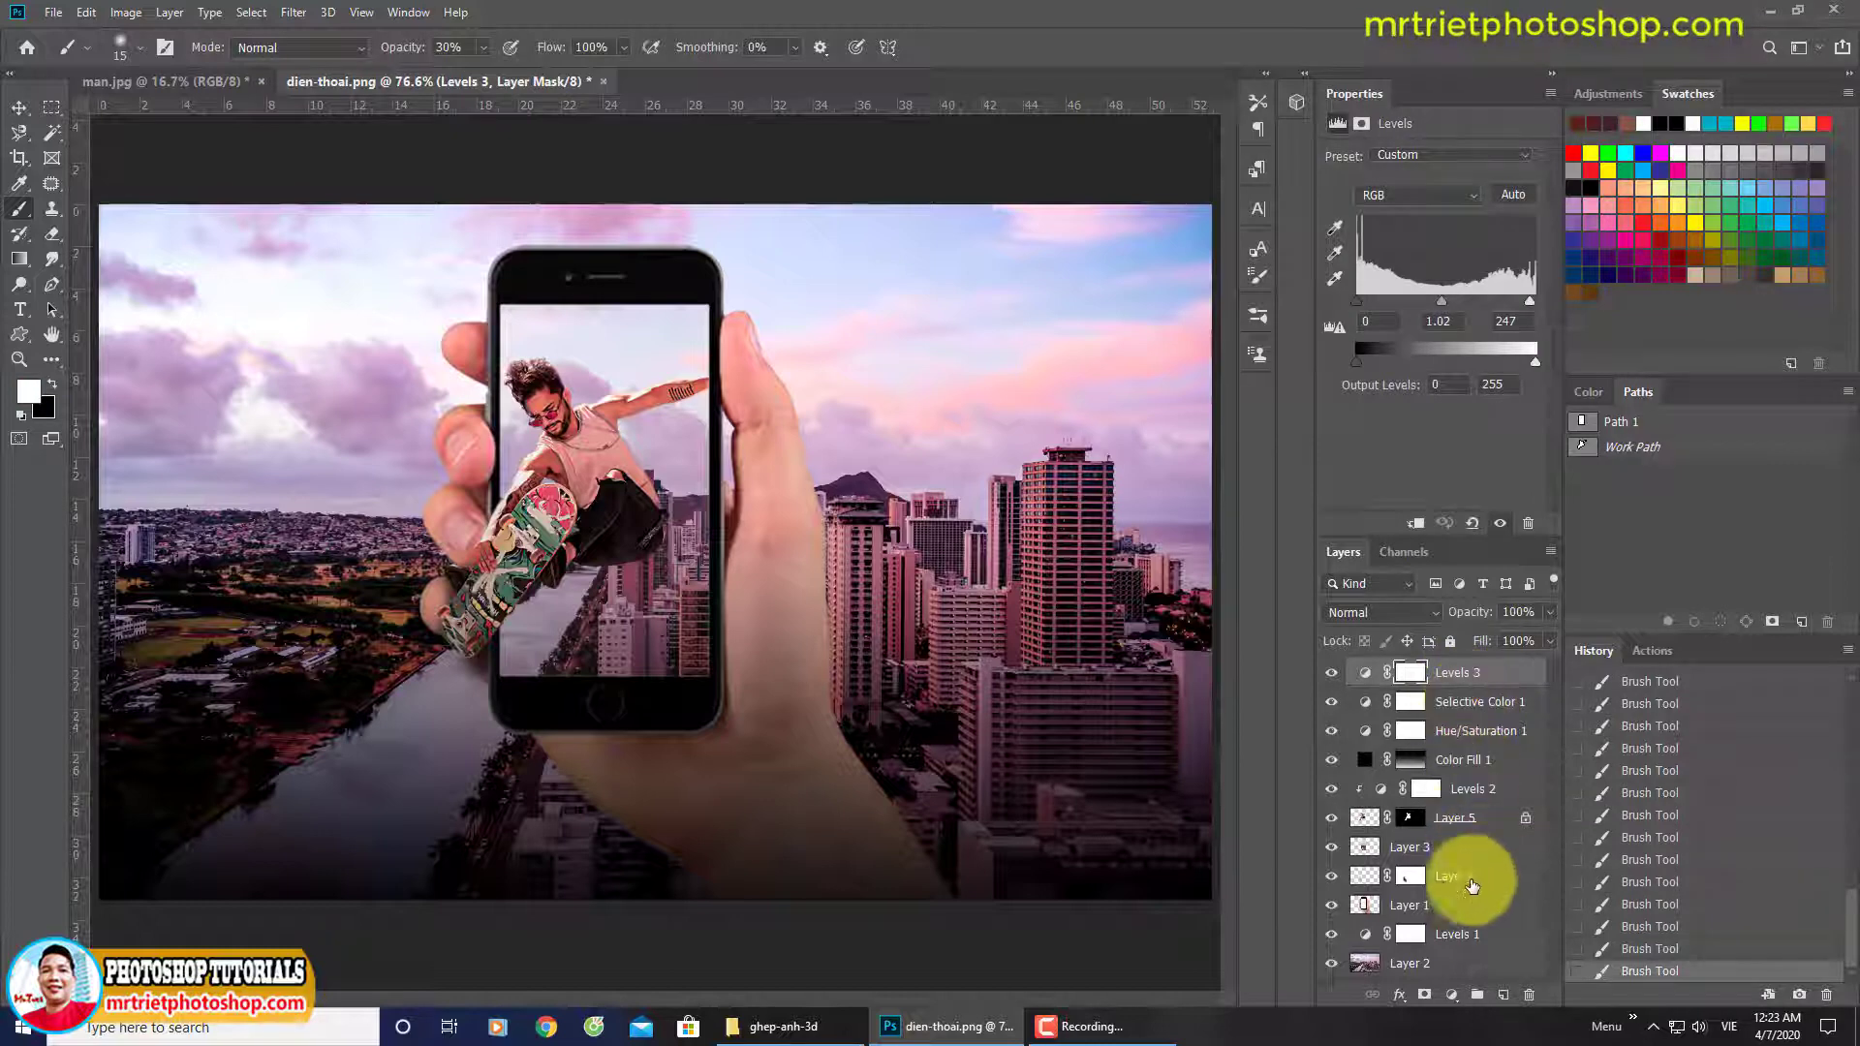
pyautogui.keyDown('shift'); pyautogui.click(1482, 942); pyautogui.keyUp('shift')
pyautogui.hotkey('ctrl', 'g')
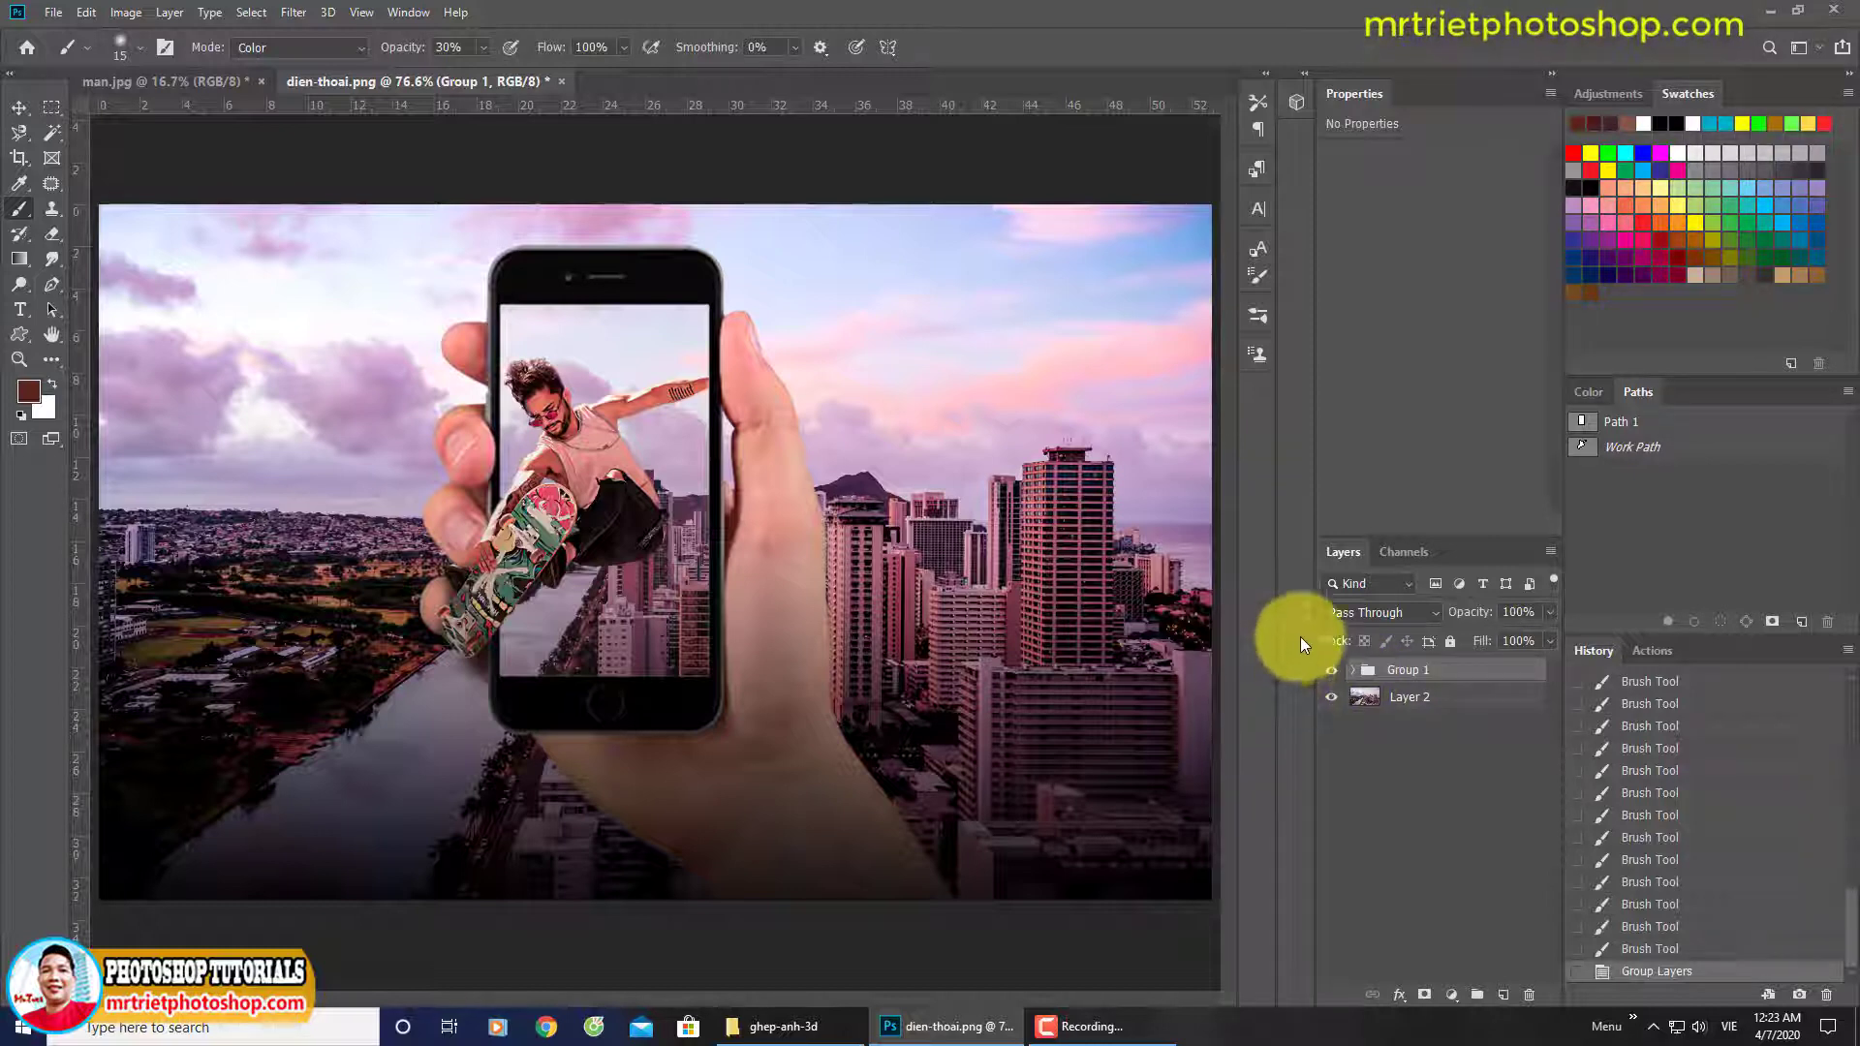
pyautogui.hotkey('ctrl', 'shift', 'alt', 'e')
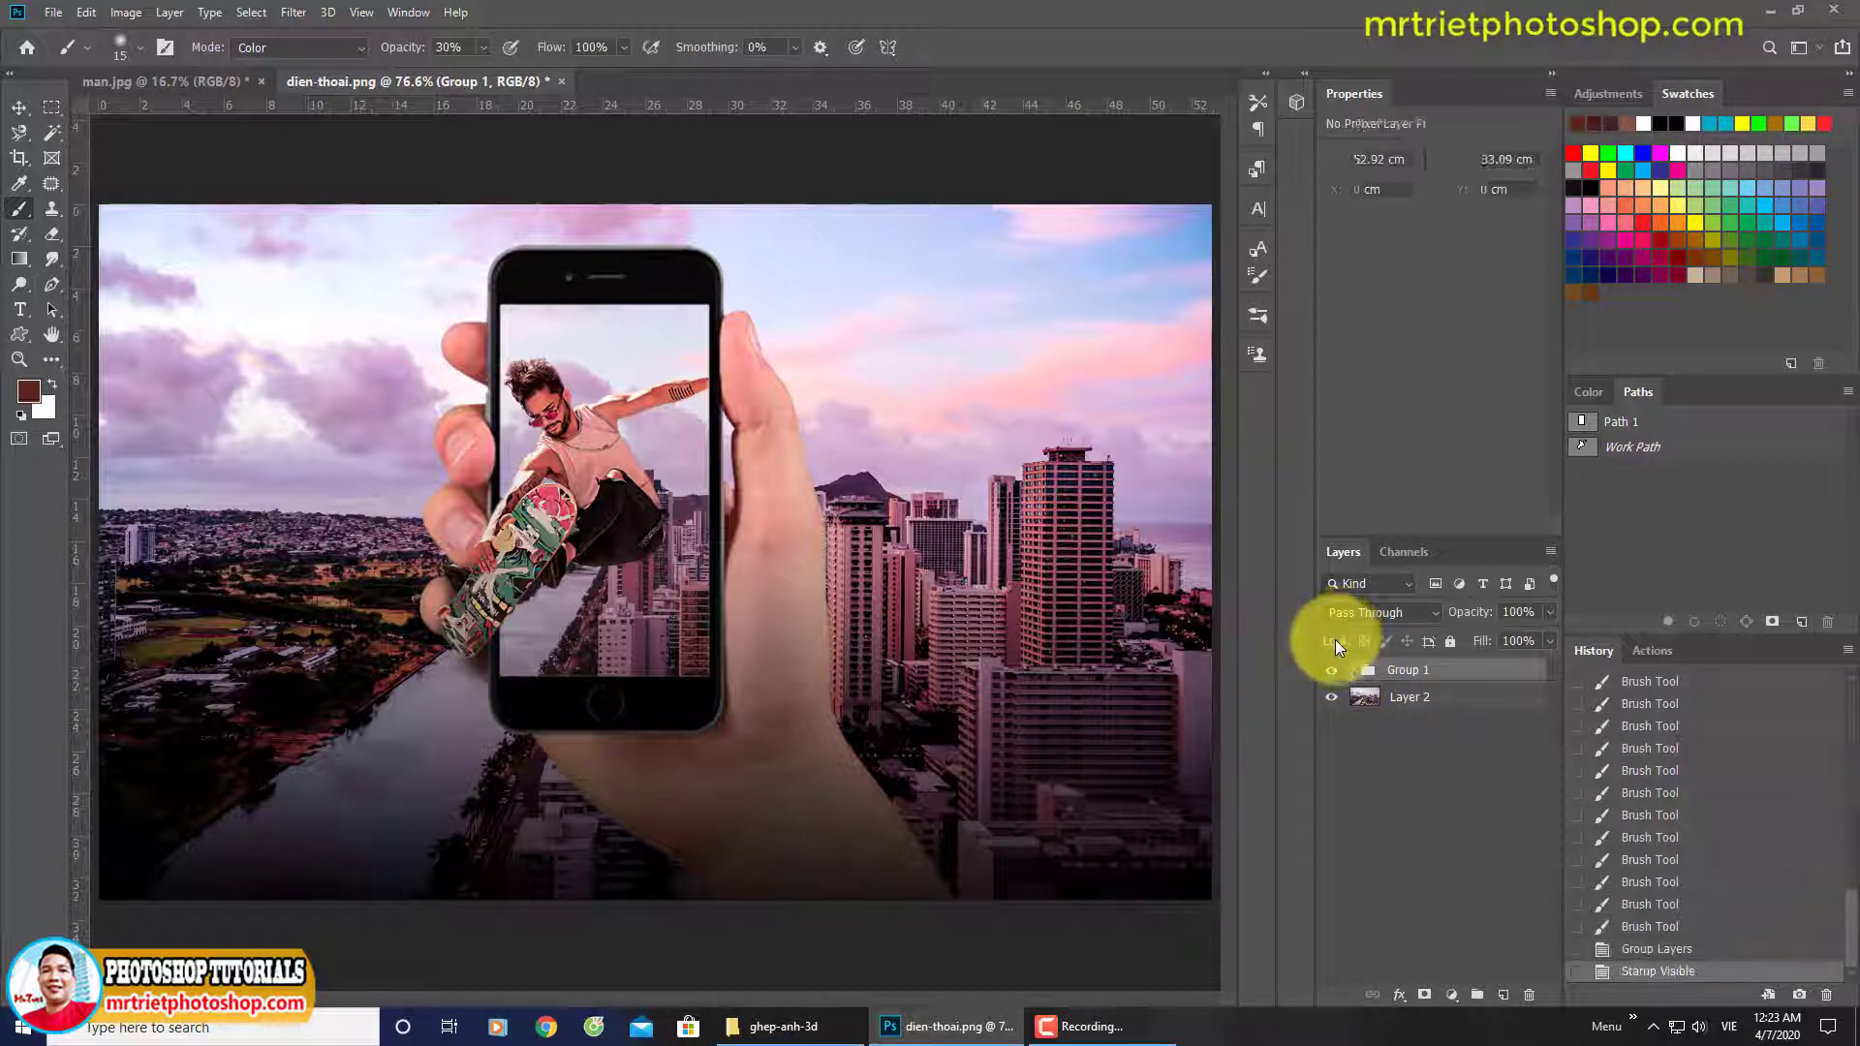
# Apply Smart Sharpen to the merged layer with amount 200%, radius 1.1 px, noise reduction 12% and Lens Blur removal.
pyautogui.click(292, 12)
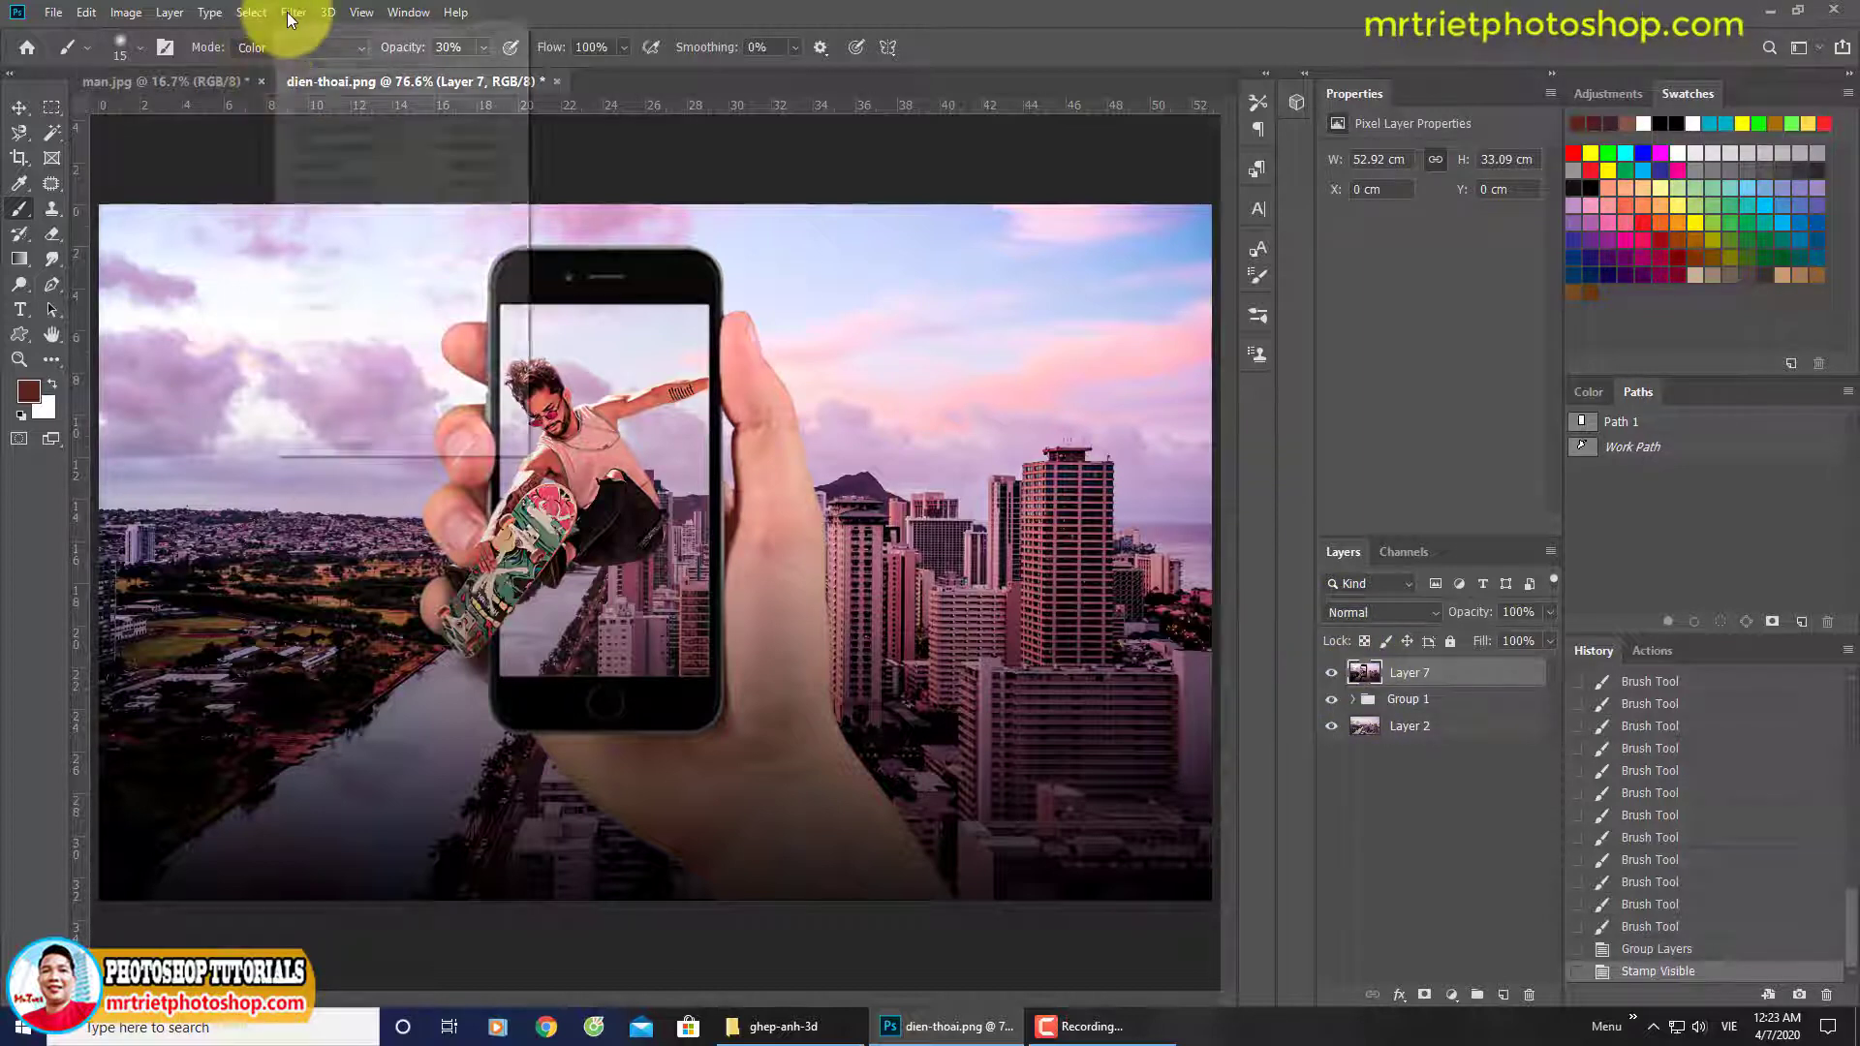
pyautogui.moveTo(453, 341)
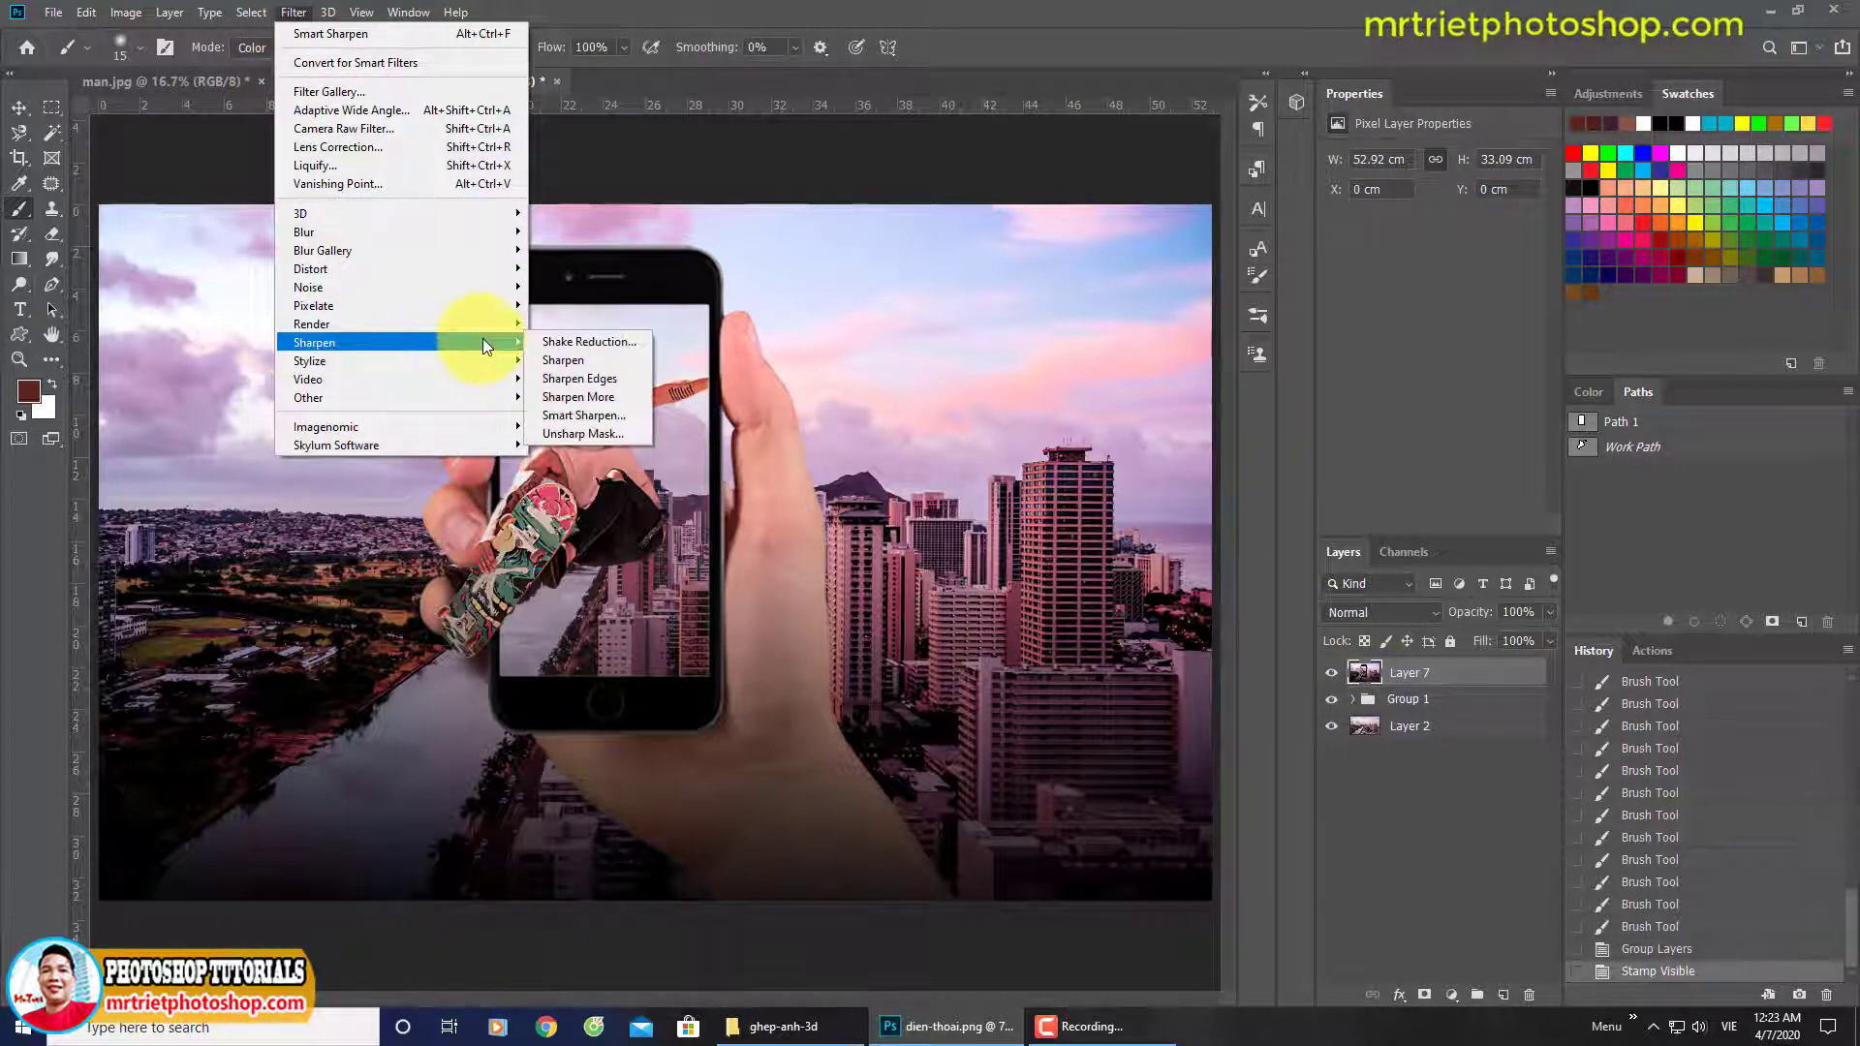
pyautogui.click(577, 417)
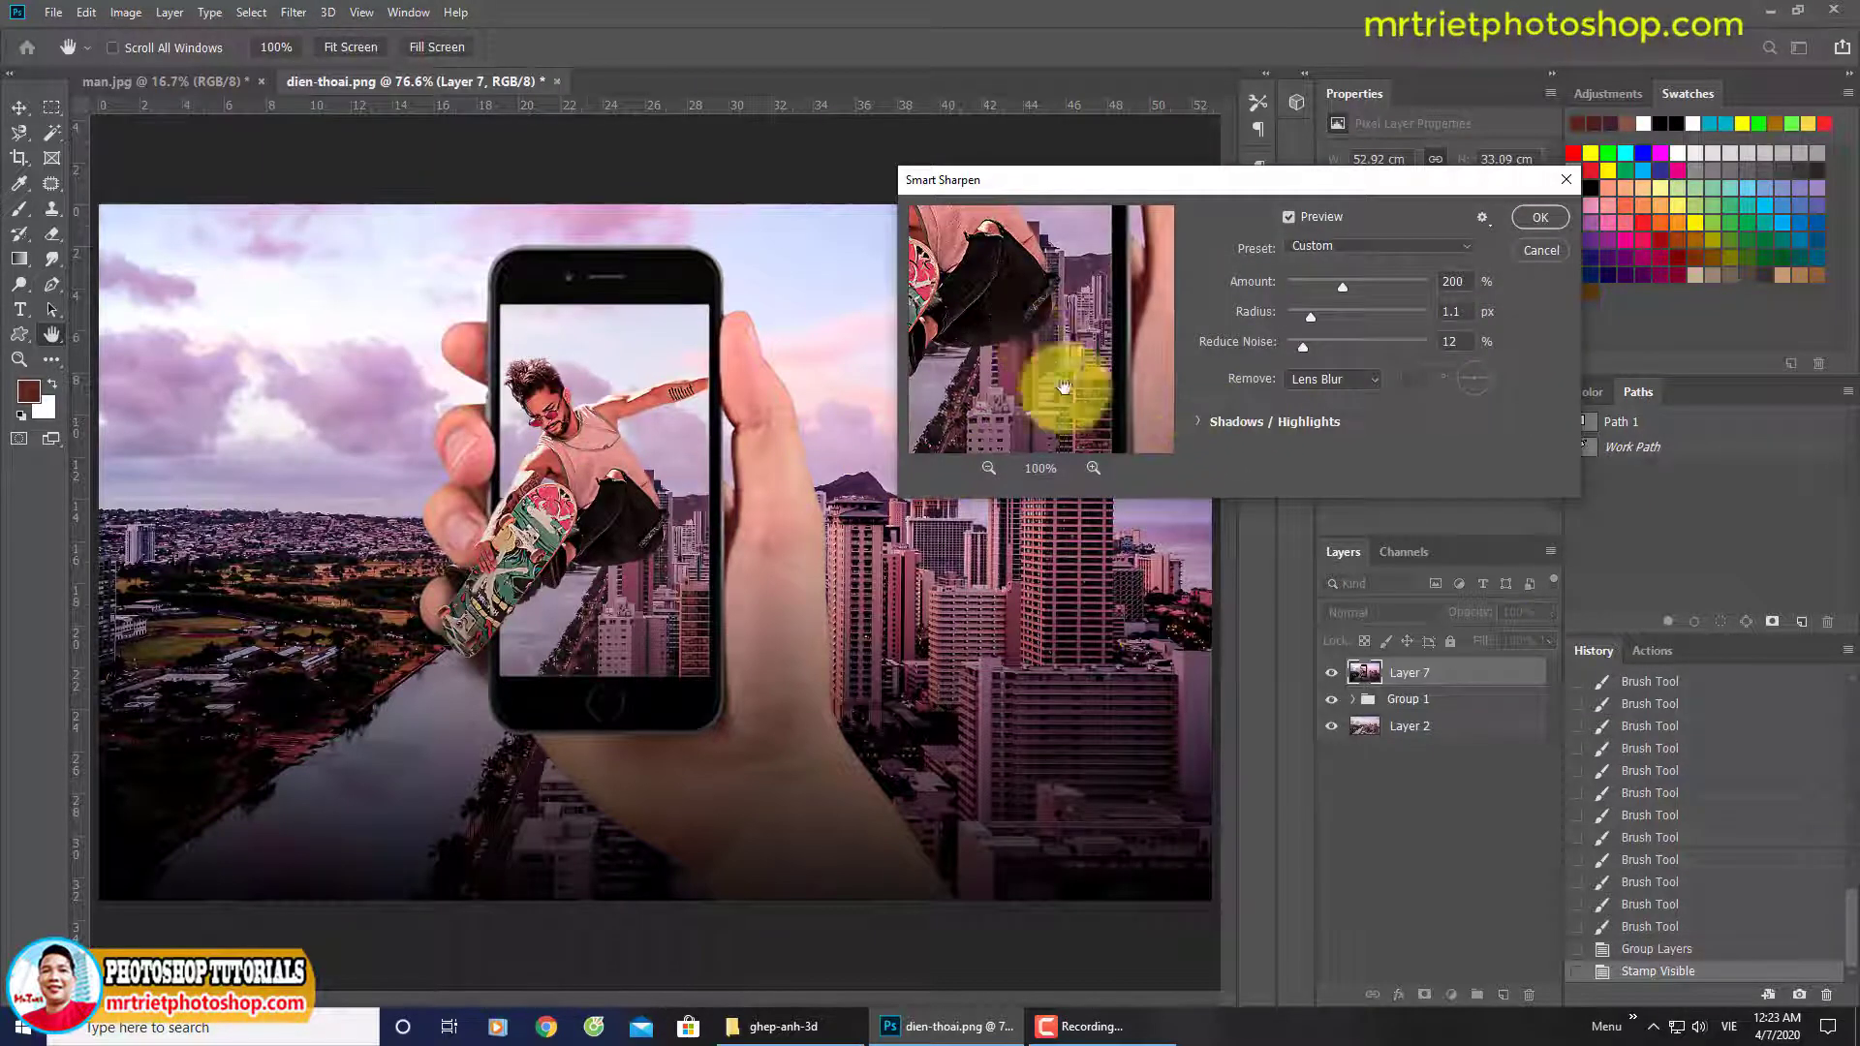
pyautogui.moveTo(1062, 386); pyautogui.dragTo(1105, 409)
pyautogui.moveTo(1035, 343); pyautogui.dragTo(1037, 354)
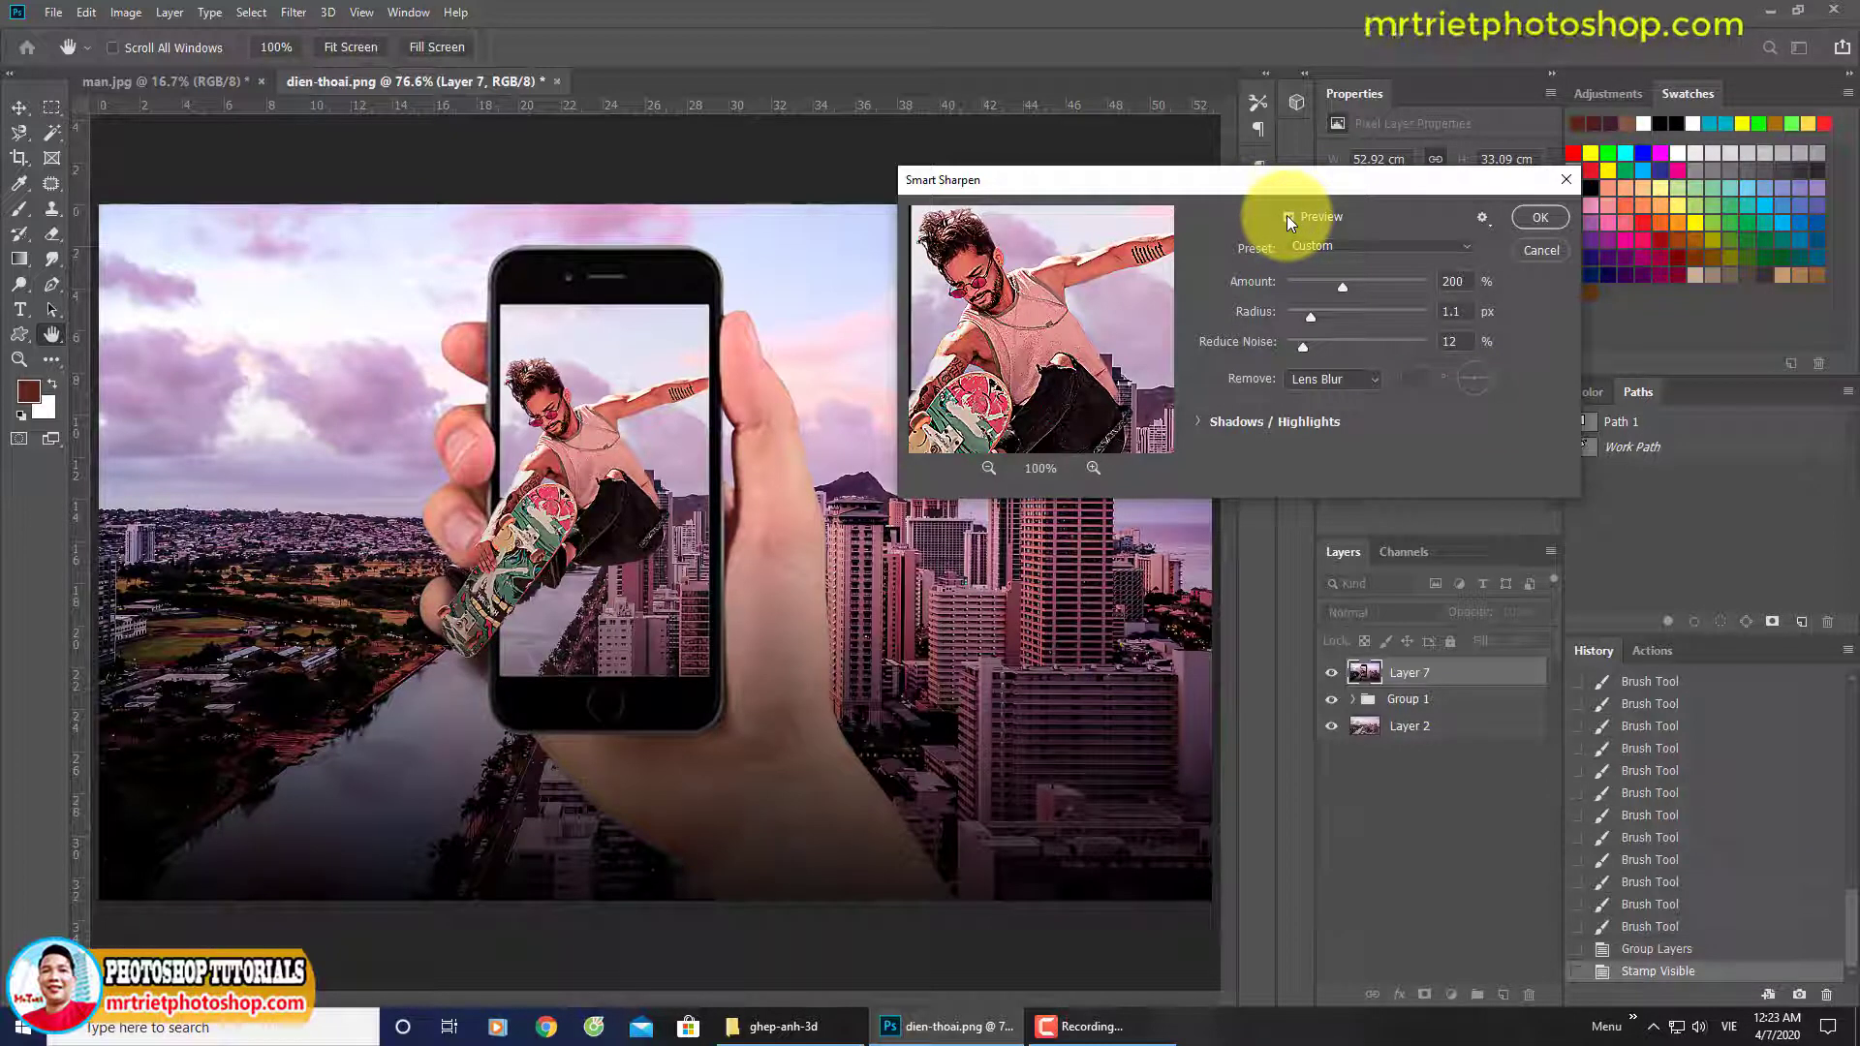
pyautogui.click(1538, 217)
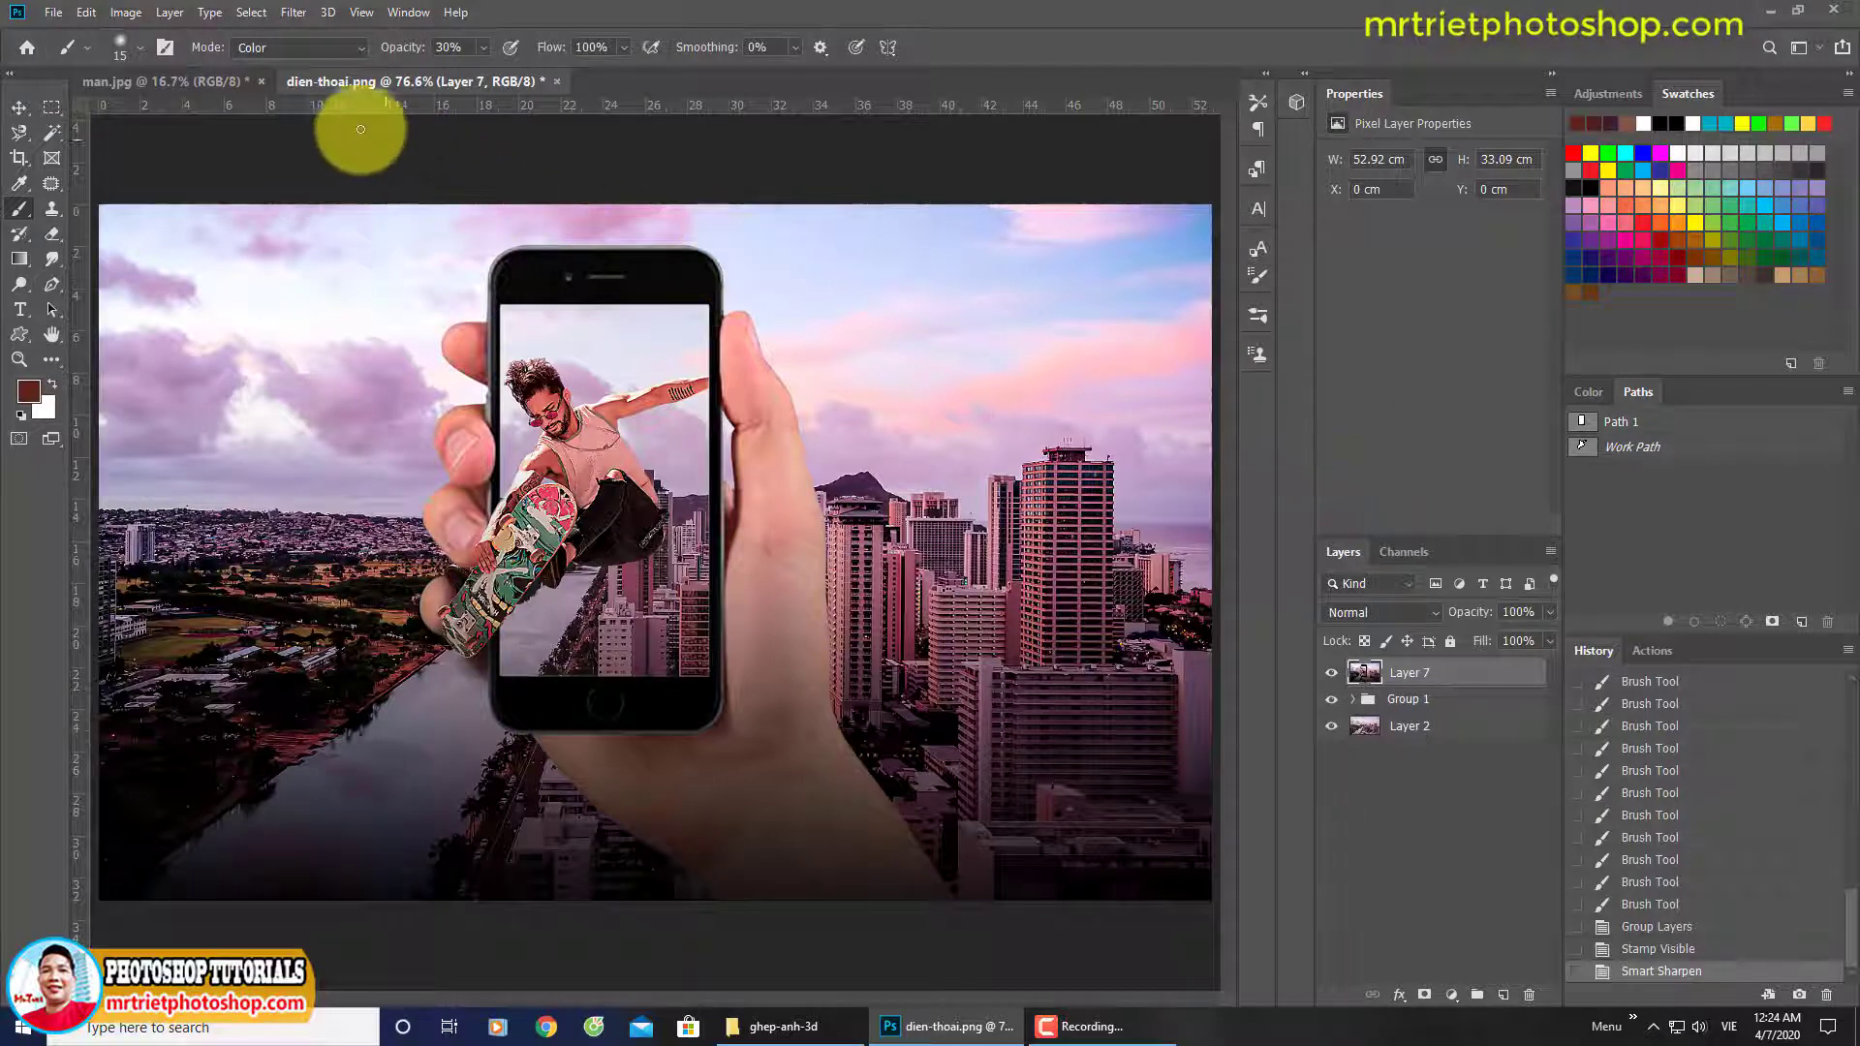
# Close man.jpg without saving its changes.
pyautogui.click(227, 89)
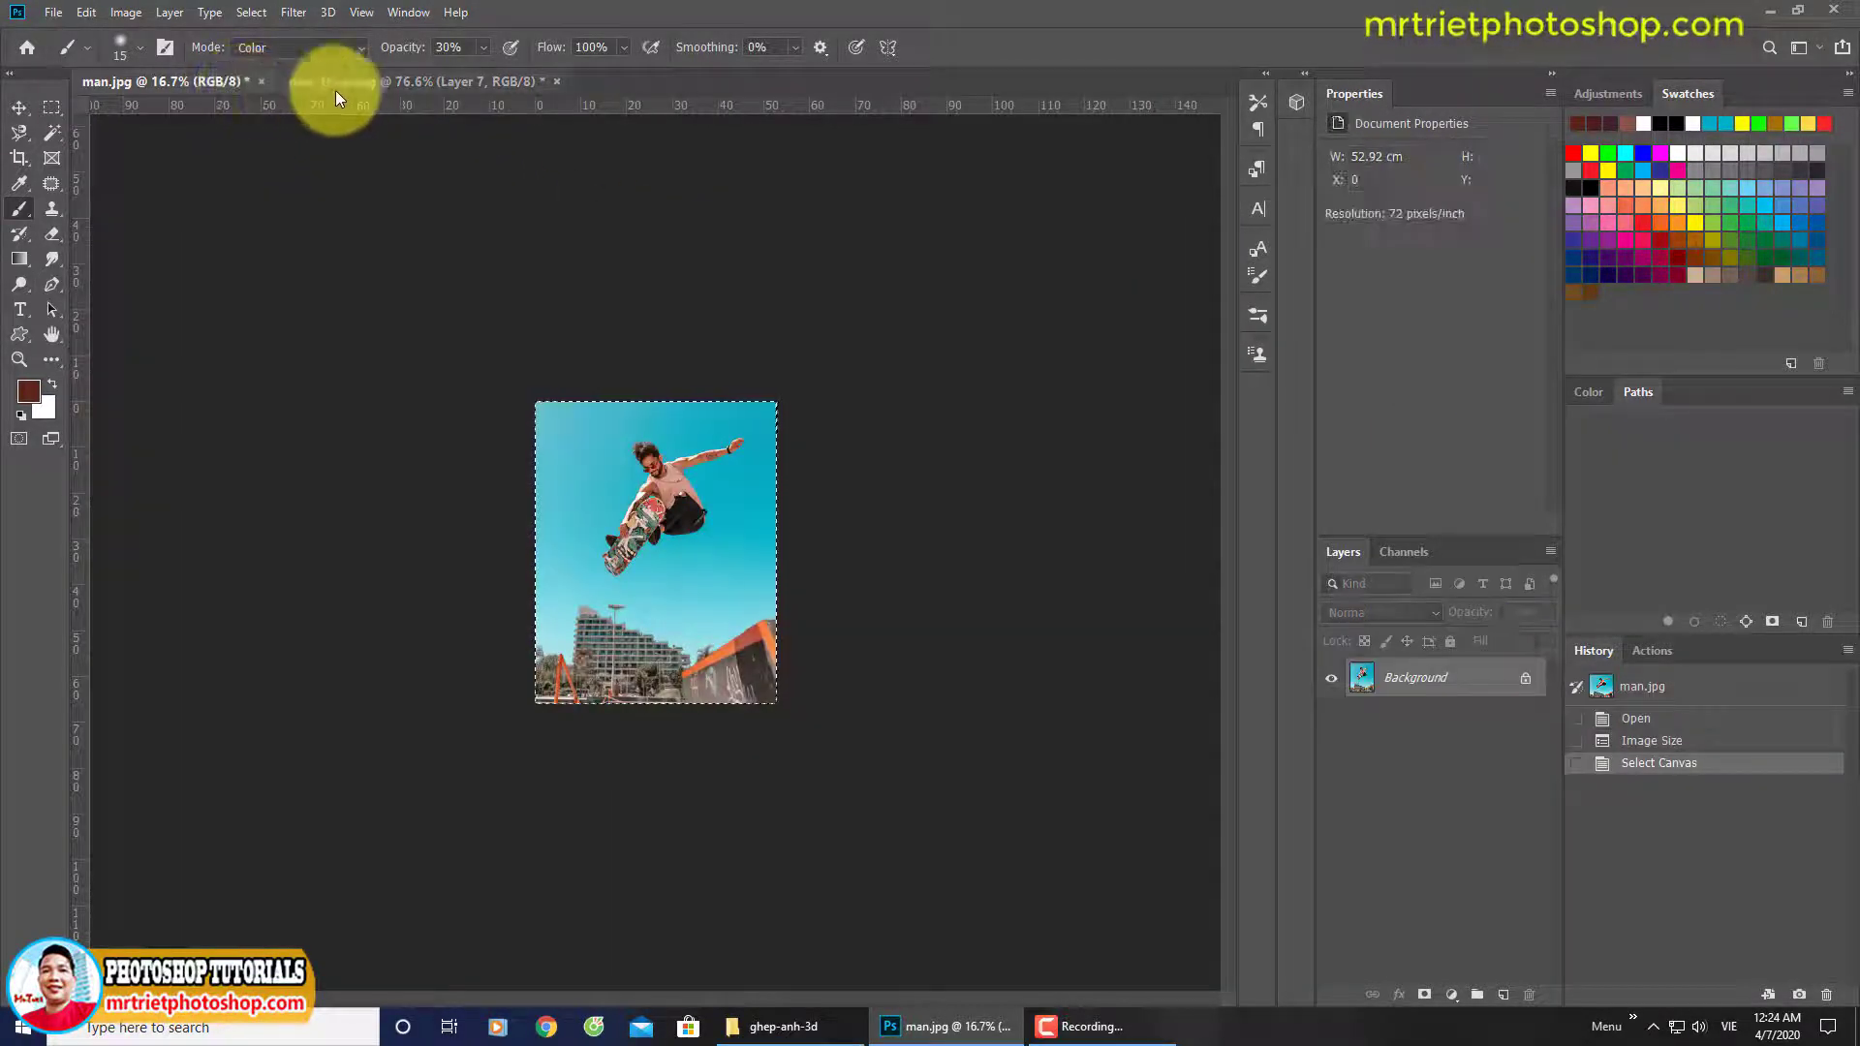
pyautogui.click(260, 82)
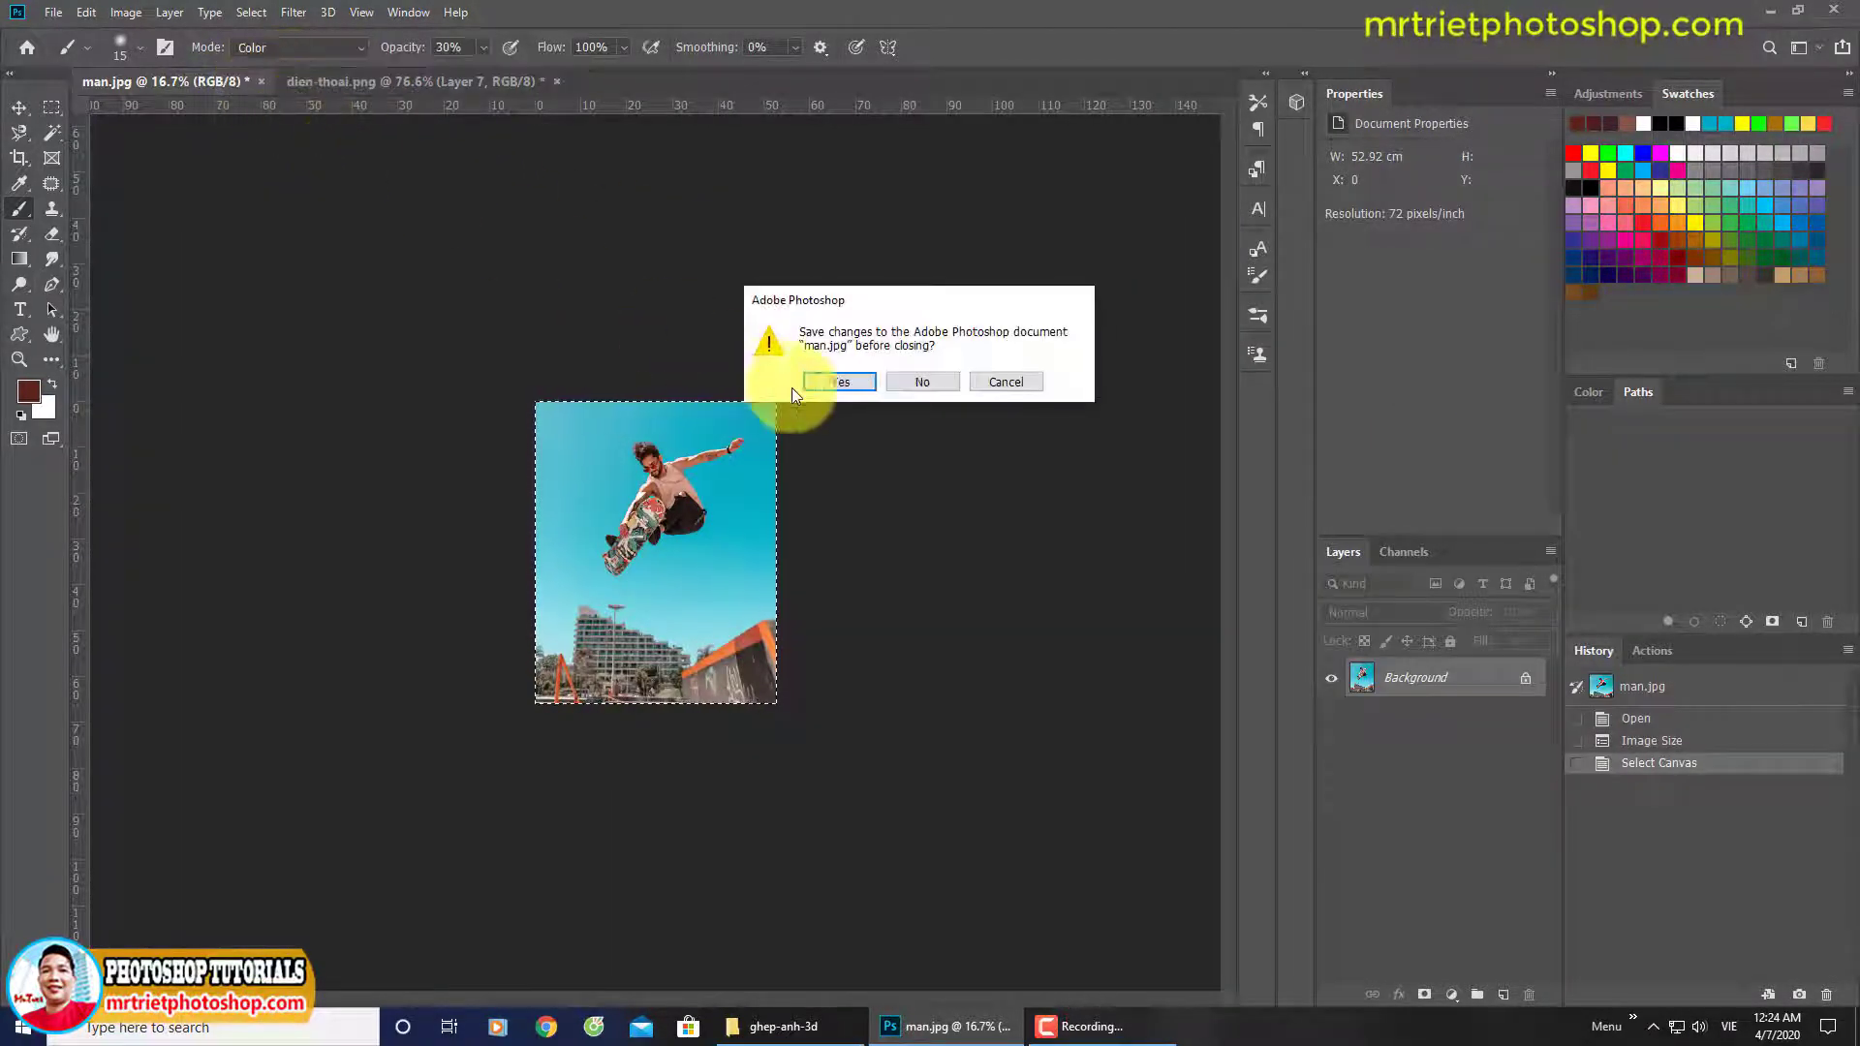
pyautogui.click(910, 382)
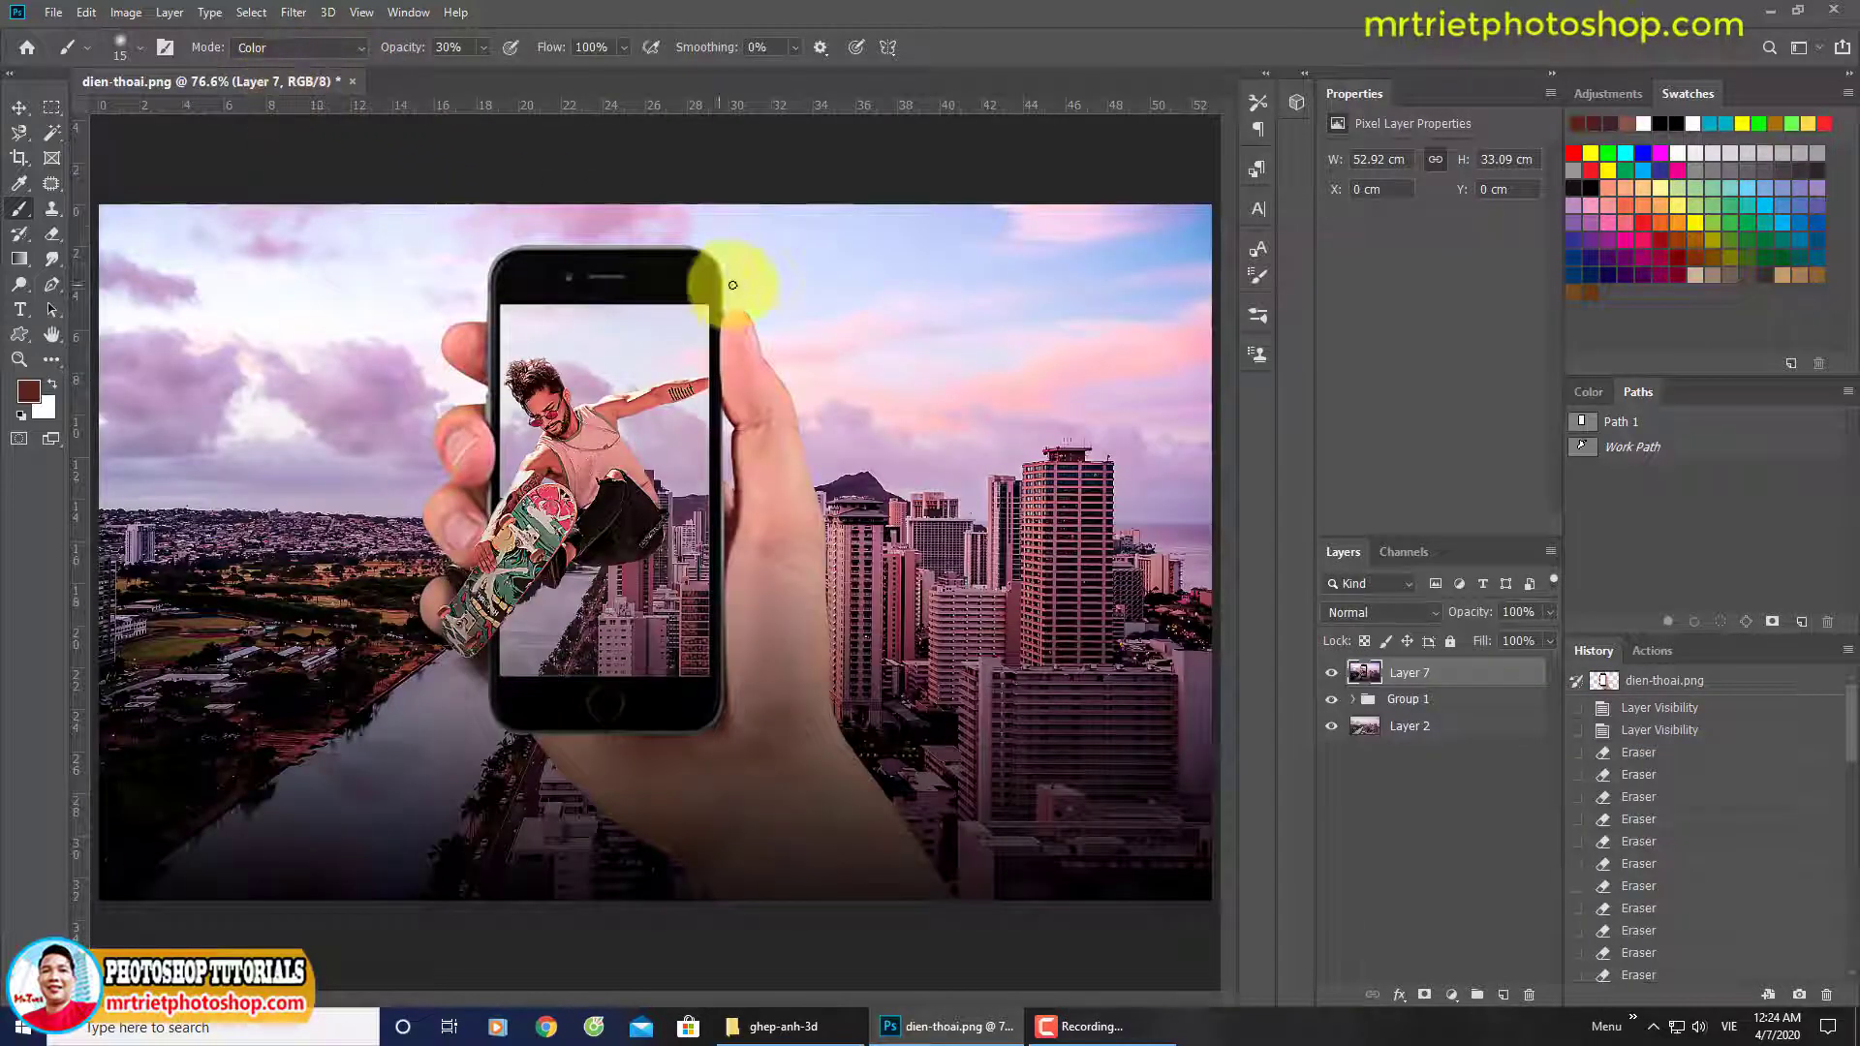
# View the finished composite at 100% with the surrounding interface hidden.
pyautogui.press('Tab')
pyautogui.hotkey('ctrl', '1')
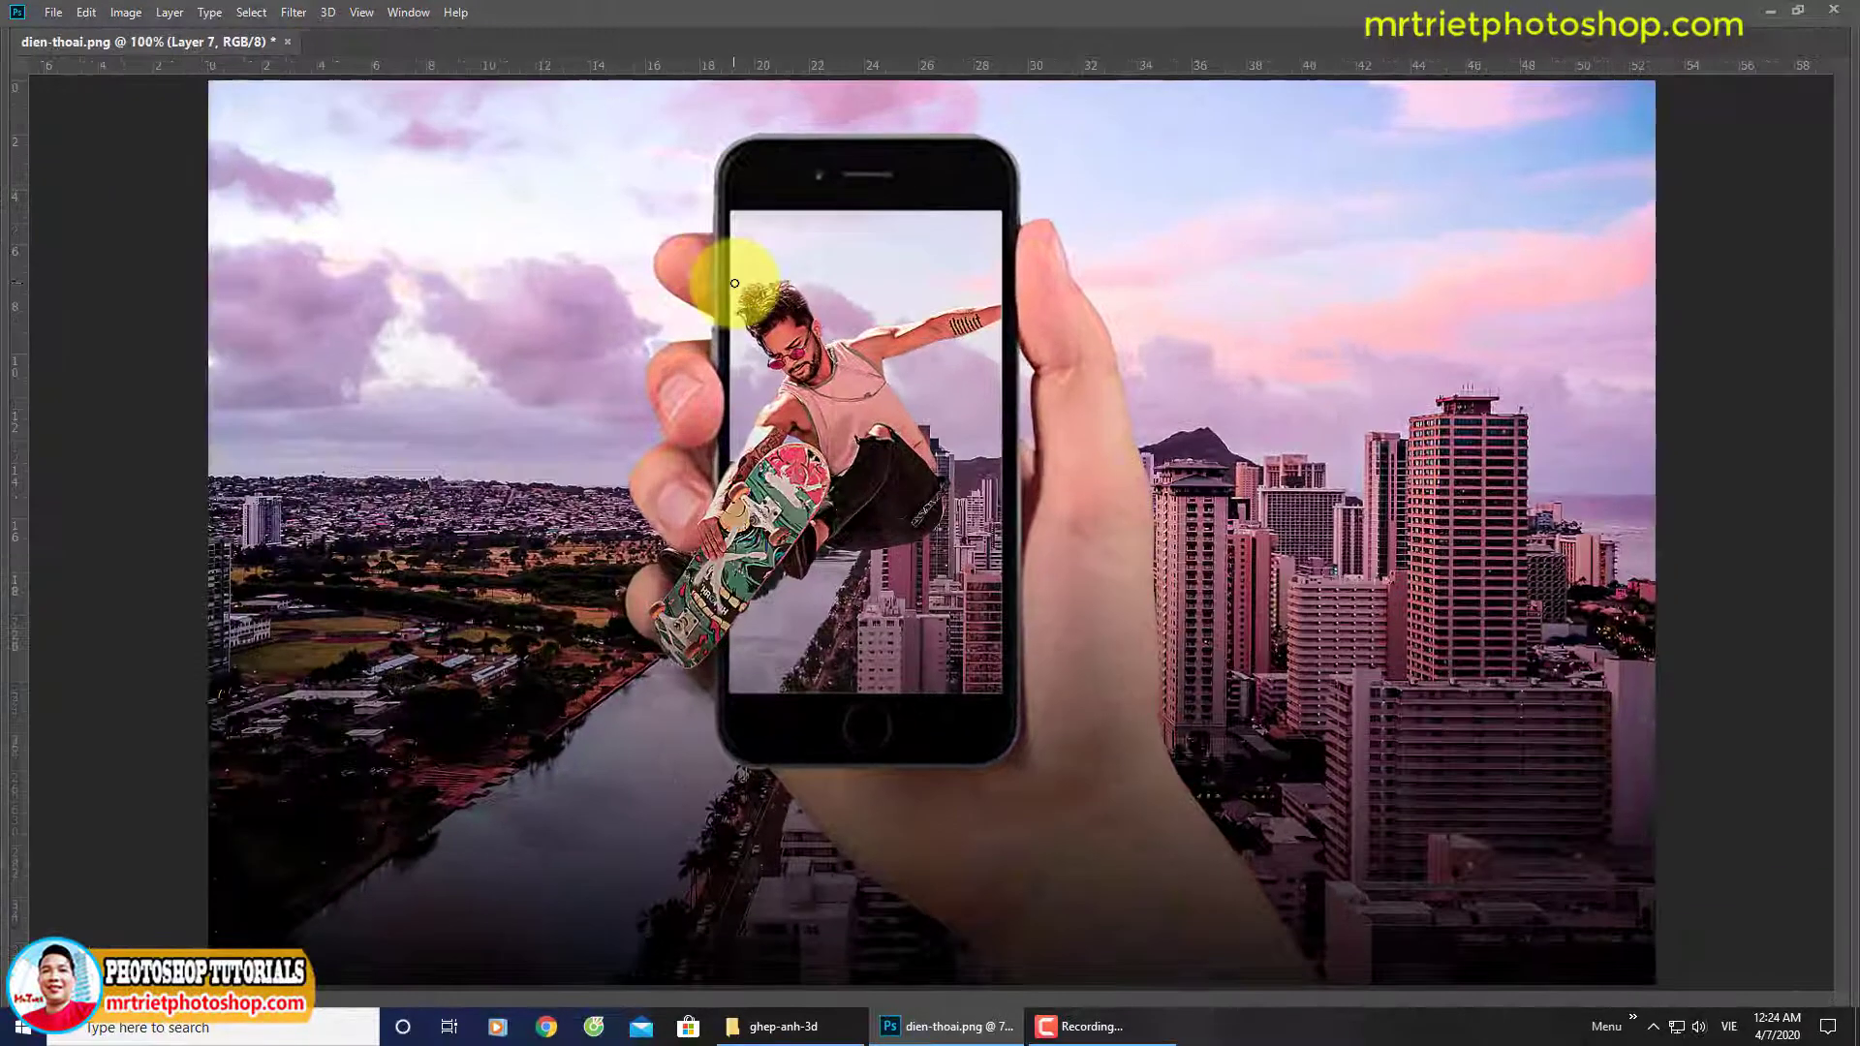
pyautogui.moveTo(1825, 788)
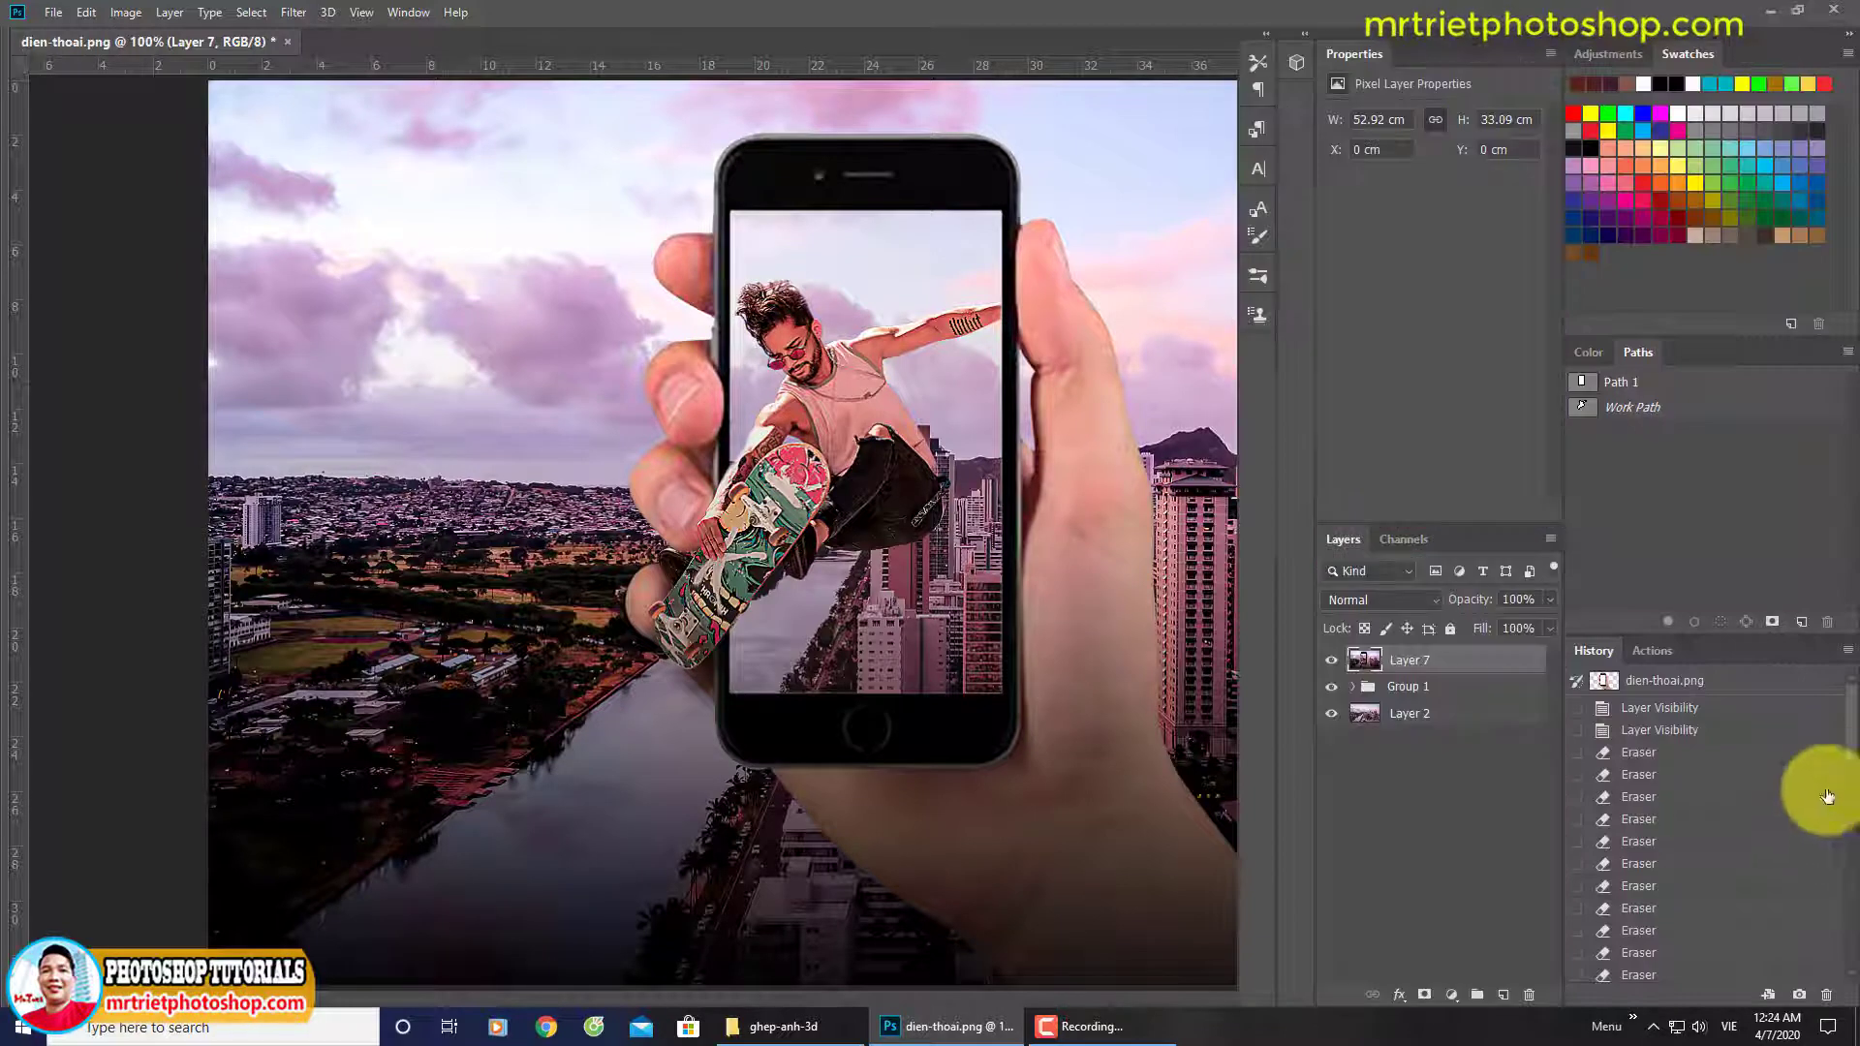